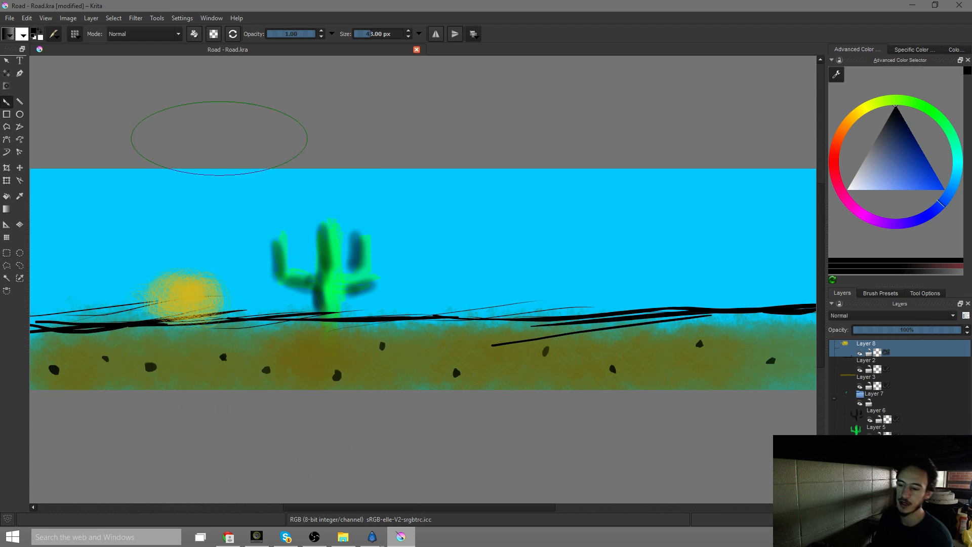
Switch to File Explorer and browse to the Mega Productions > Concept Art > The End folder inside Art stuff > Misc
click(343, 536)
click(710, 223)
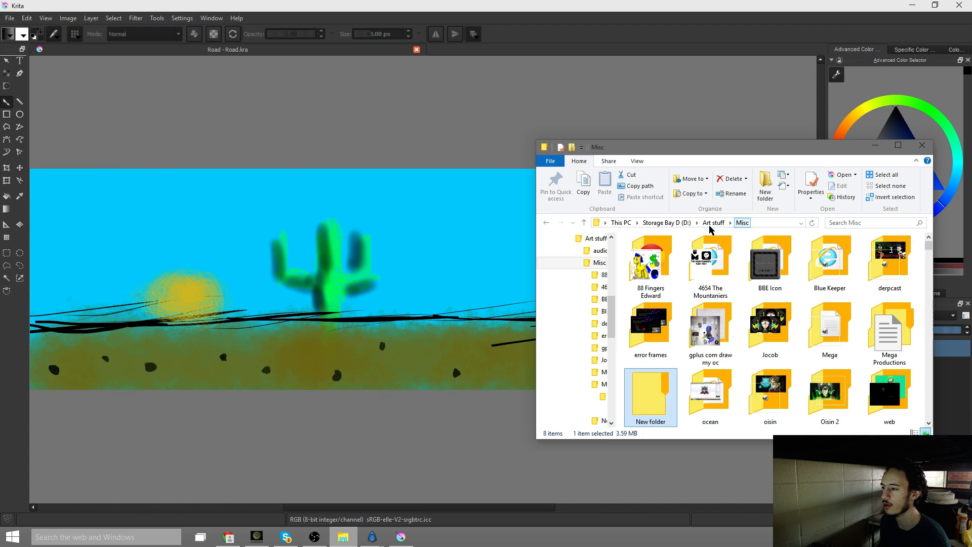
click(880, 323)
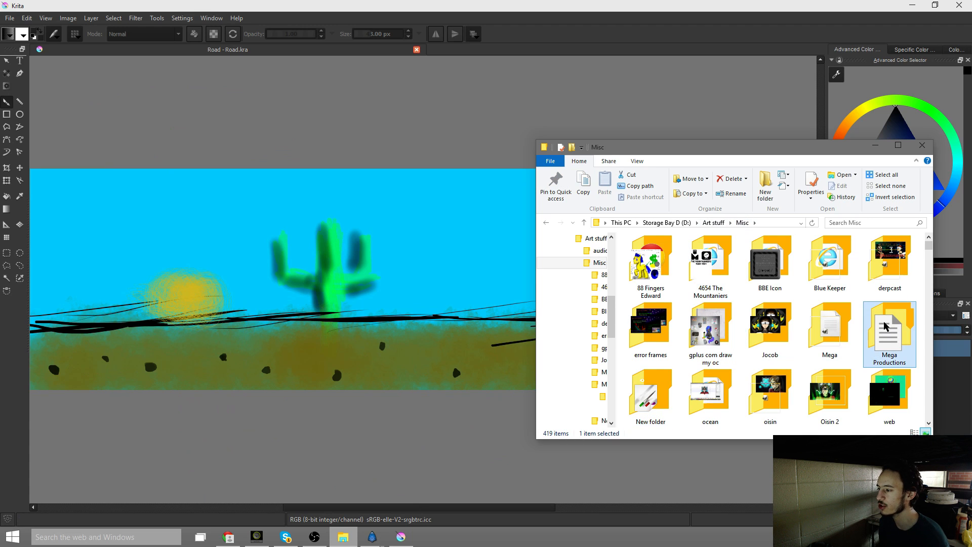
double_click(884, 326)
double_click(680, 254)
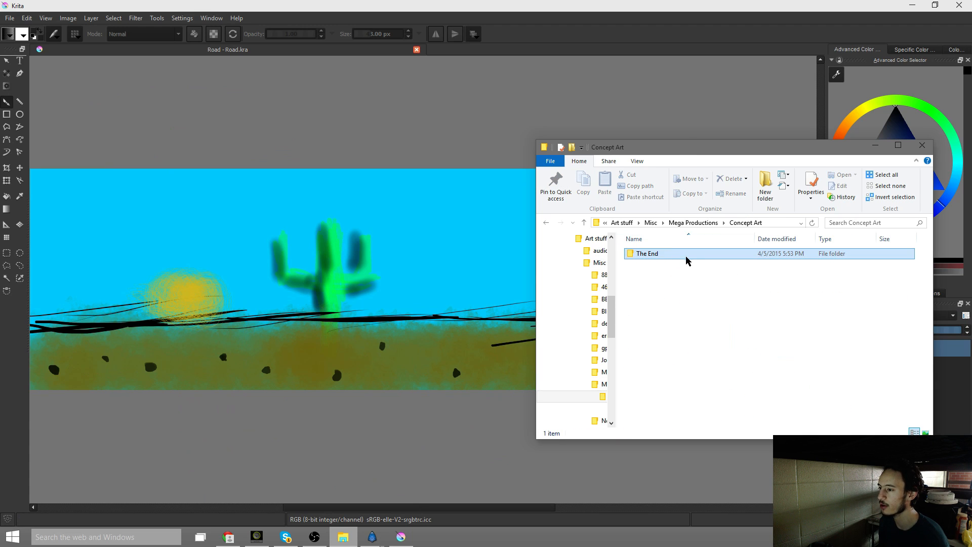
click(683, 255)
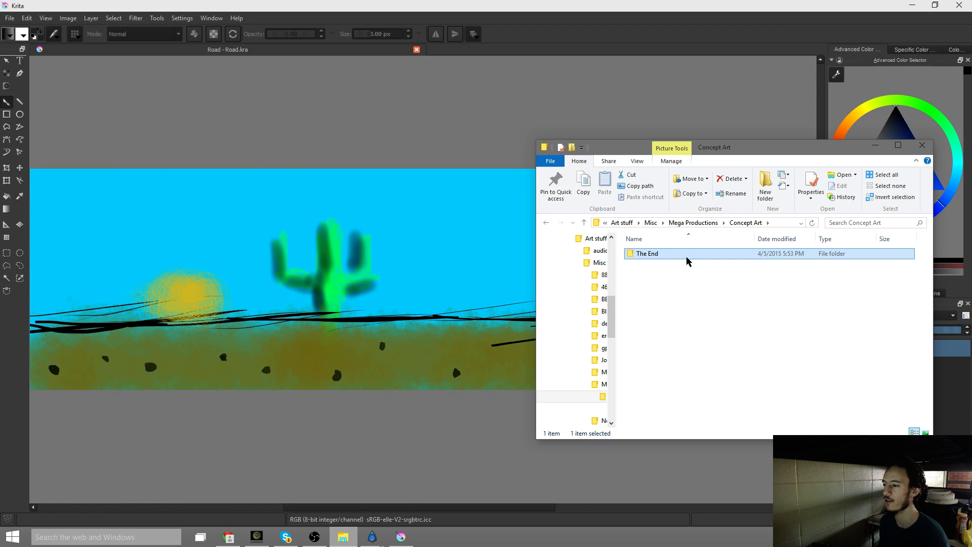
double_click(687, 260)
click(689, 261)
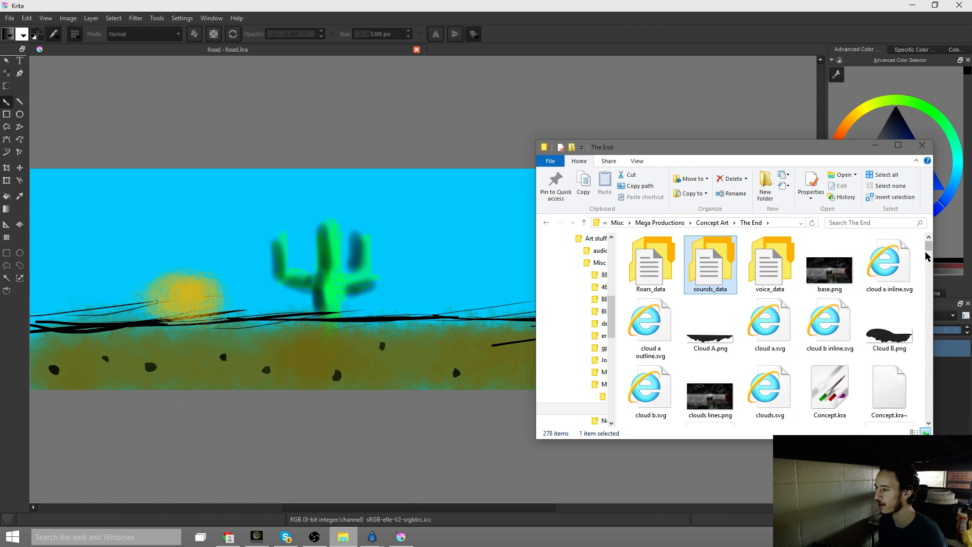
scroll(925, 249, down, 5)
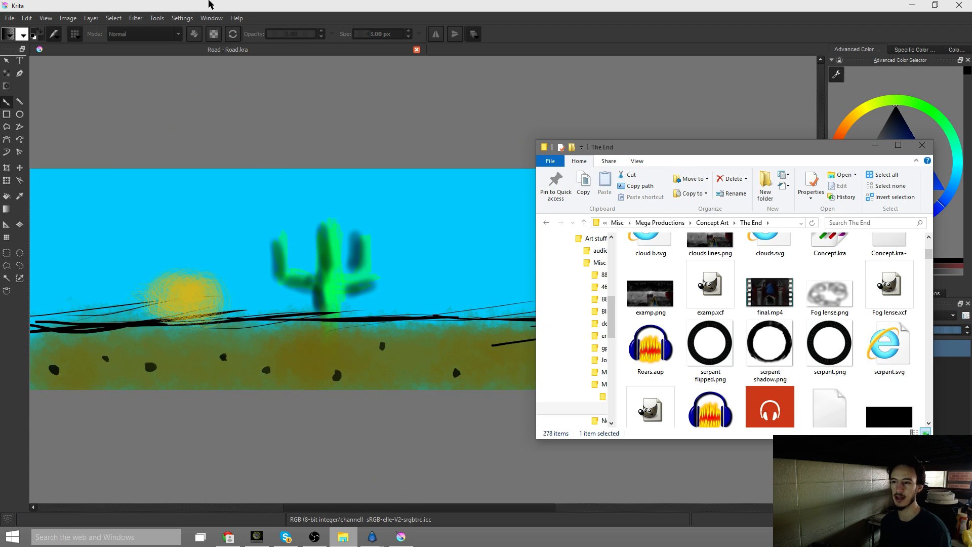
Watch final.mp4 in full screen, close the video player, and minimize the folder window to return to the painting
click(701, 281)
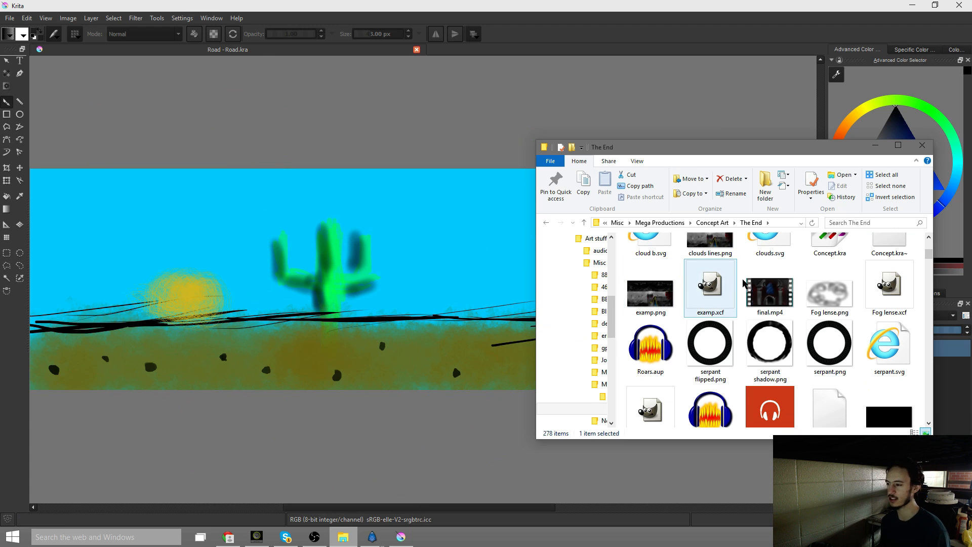
click(771, 306)
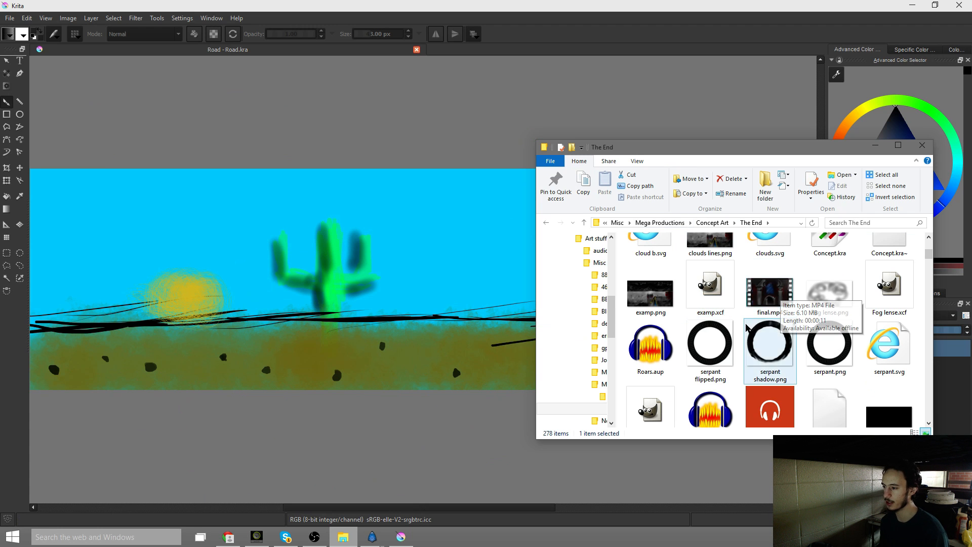
double_click(771, 306)
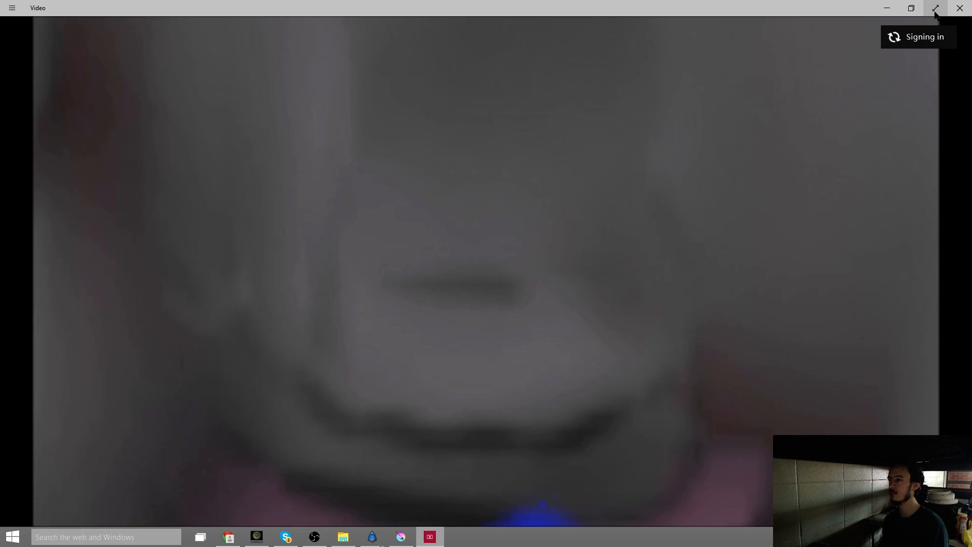
click(935, 9)
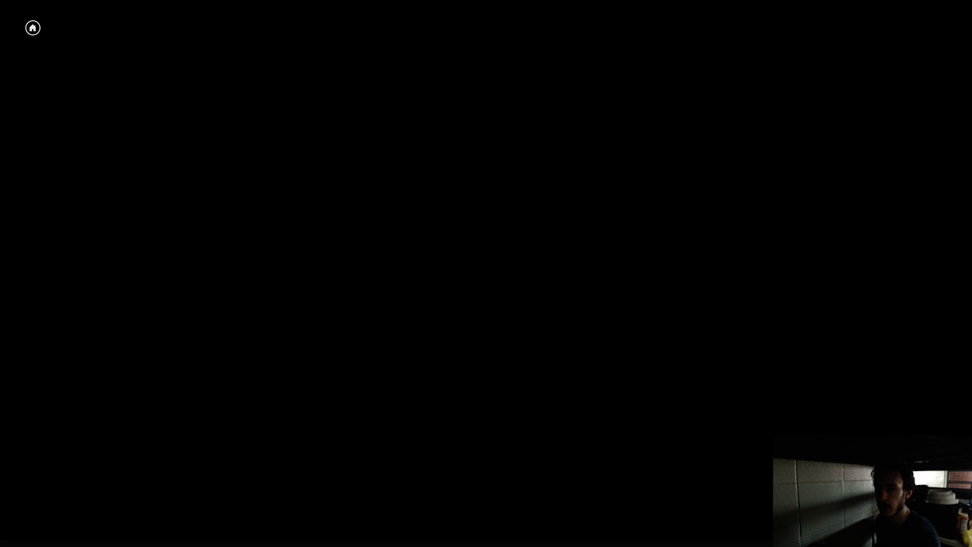
key(super)
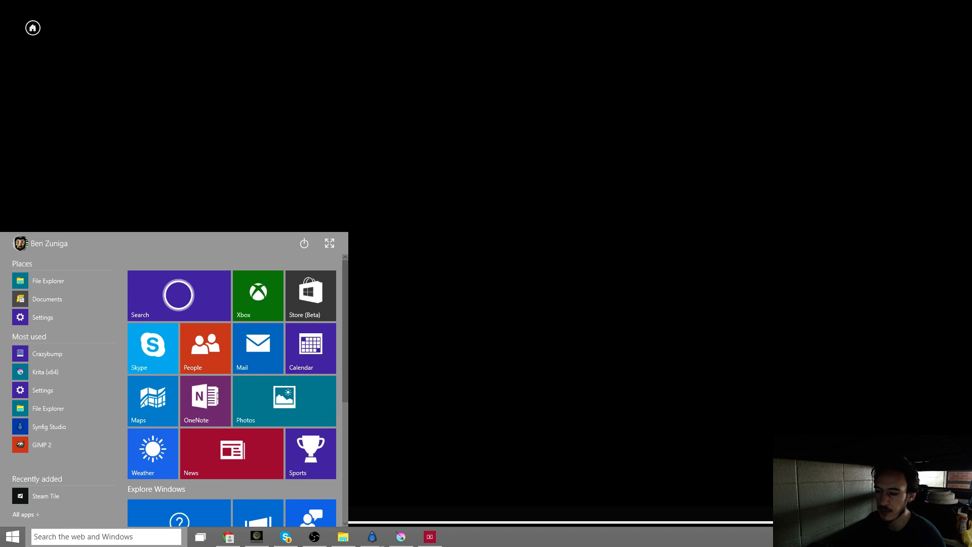
right_click(431, 536)
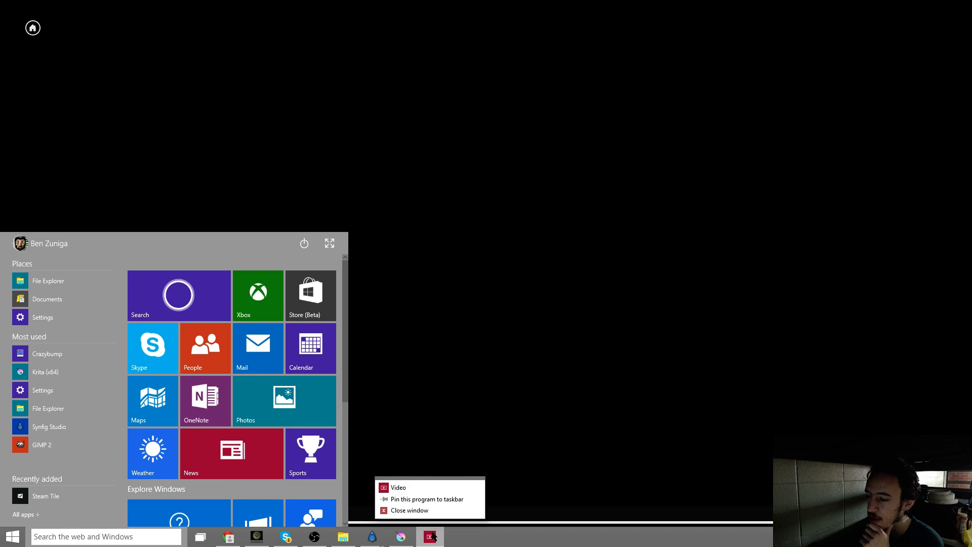
click(414, 511)
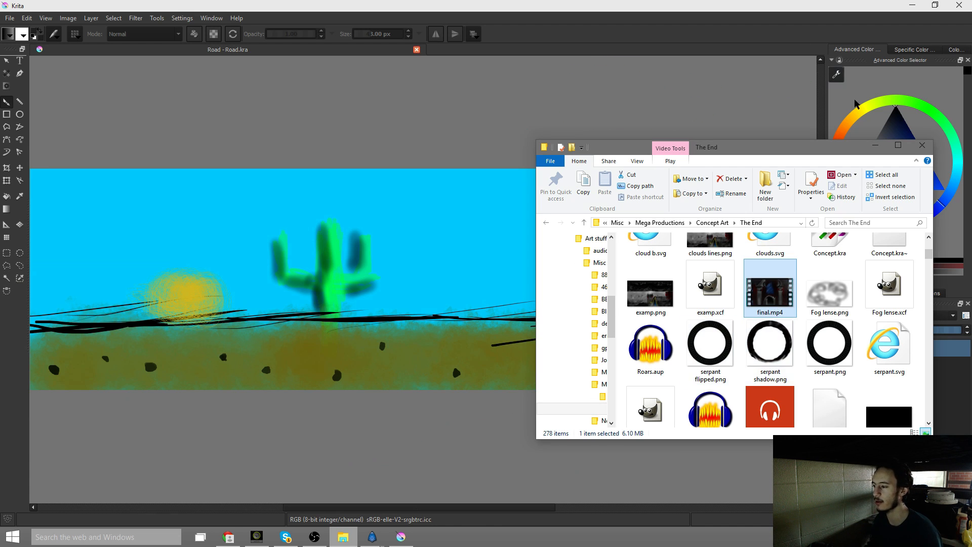
scroll(929, 256, down, 3)
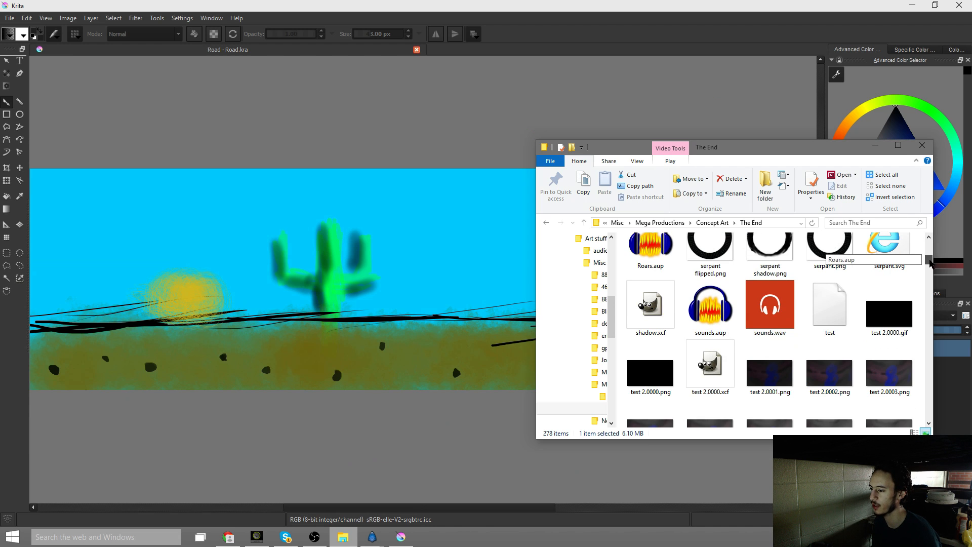
click(877, 147)
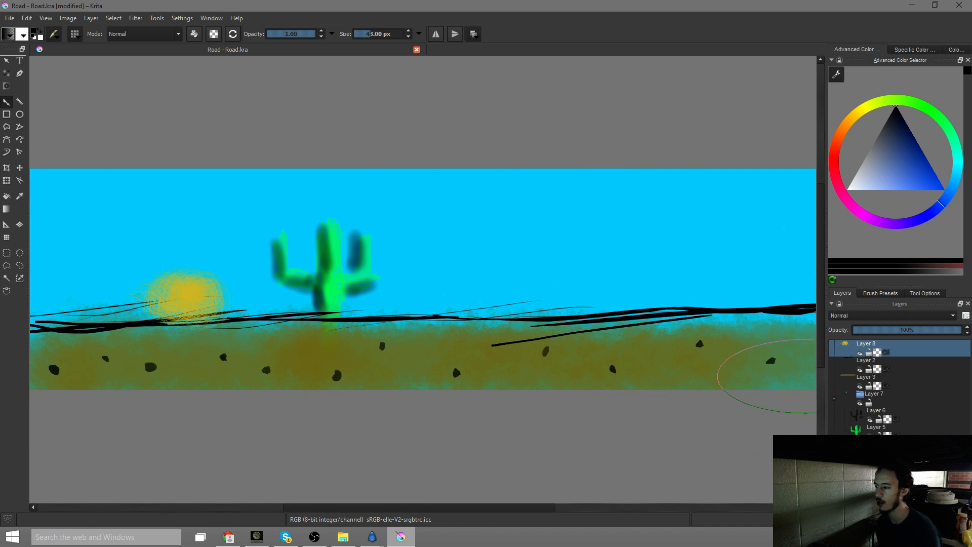
Hide Layer 8, which holds the yellow sun
click(859, 354)
click(859, 354)
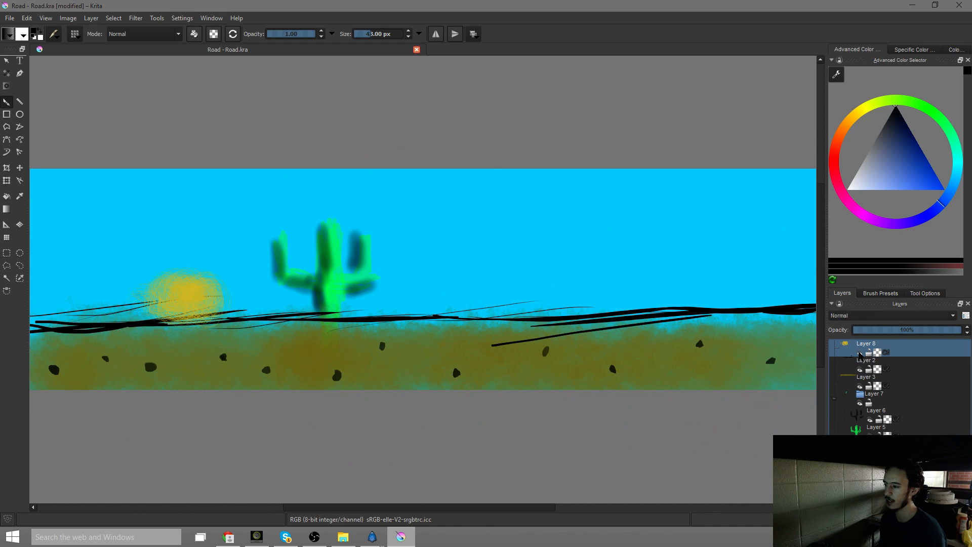
click(860, 354)
click(859, 355)
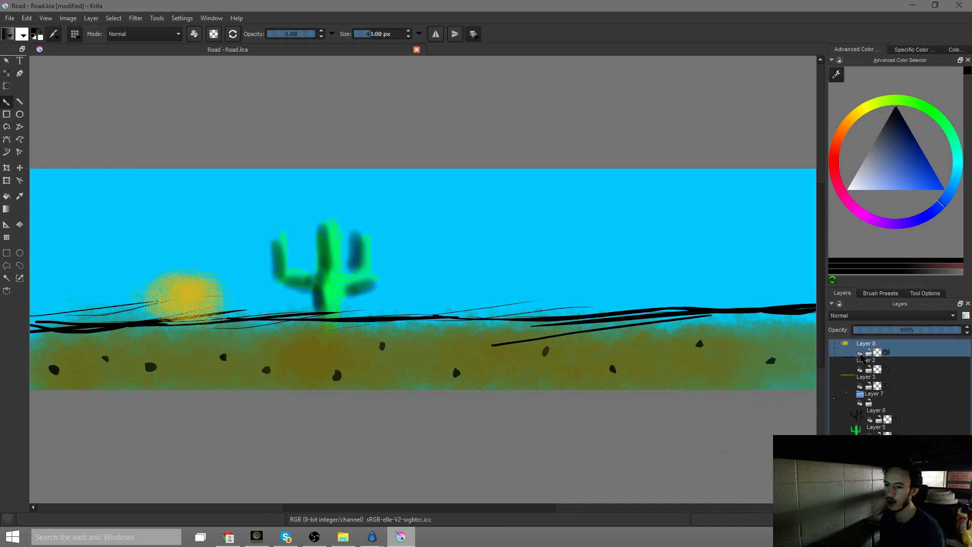
click(860, 354)
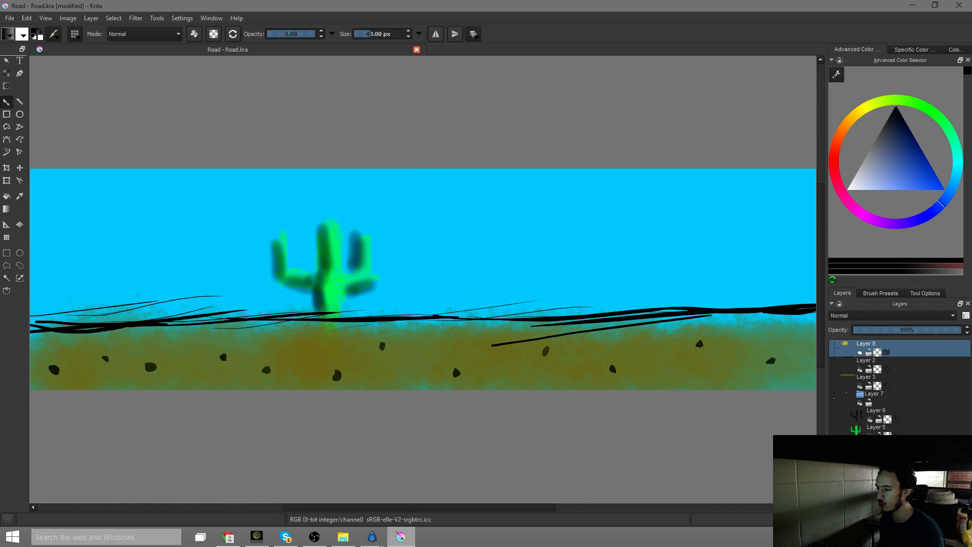
Paint two white clouds with the Texture_fuzzy brush preset, one in the sky's left part and one behind the cactus
drag(892, 164, 846, 190)
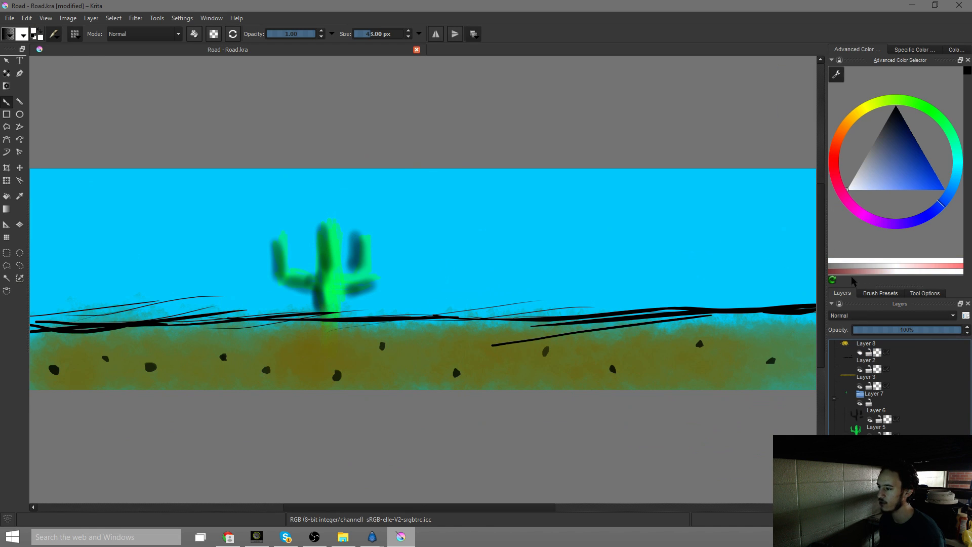
click(882, 293)
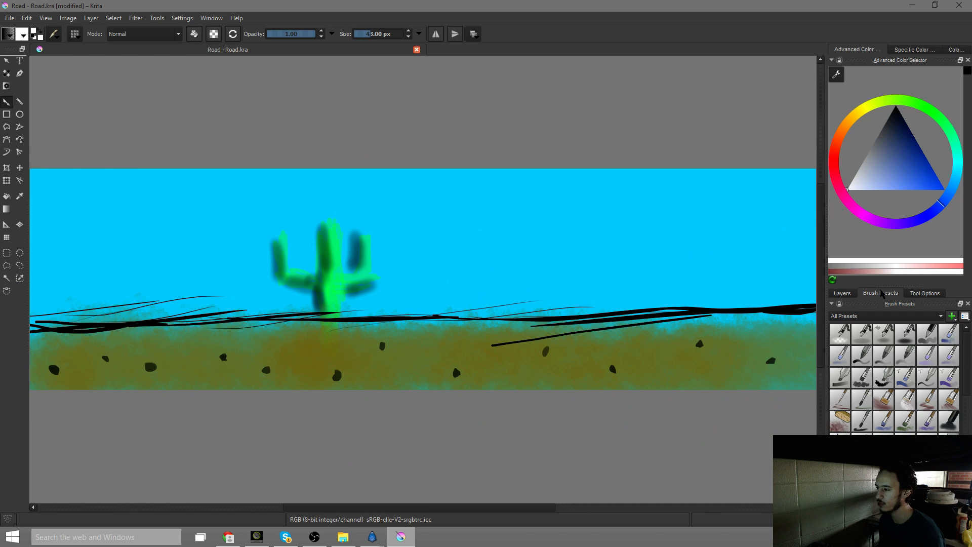
click(843, 293)
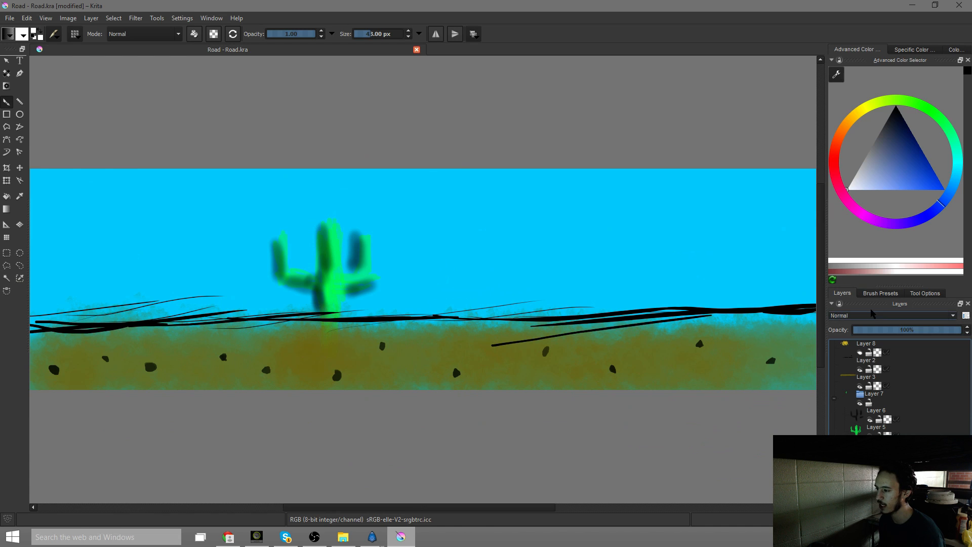
click(870, 293)
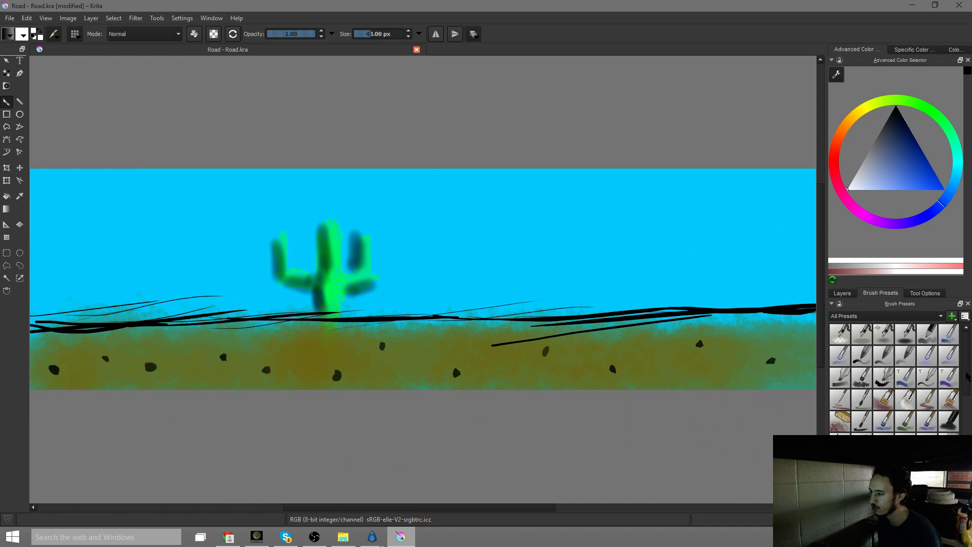
scroll(966, 382, down, 1)
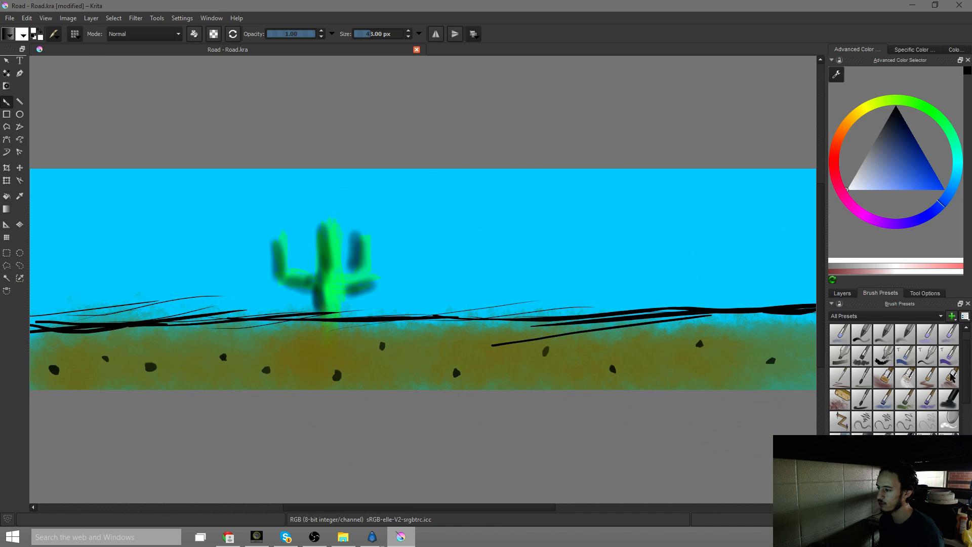
drag(964, 365, 967, 442)
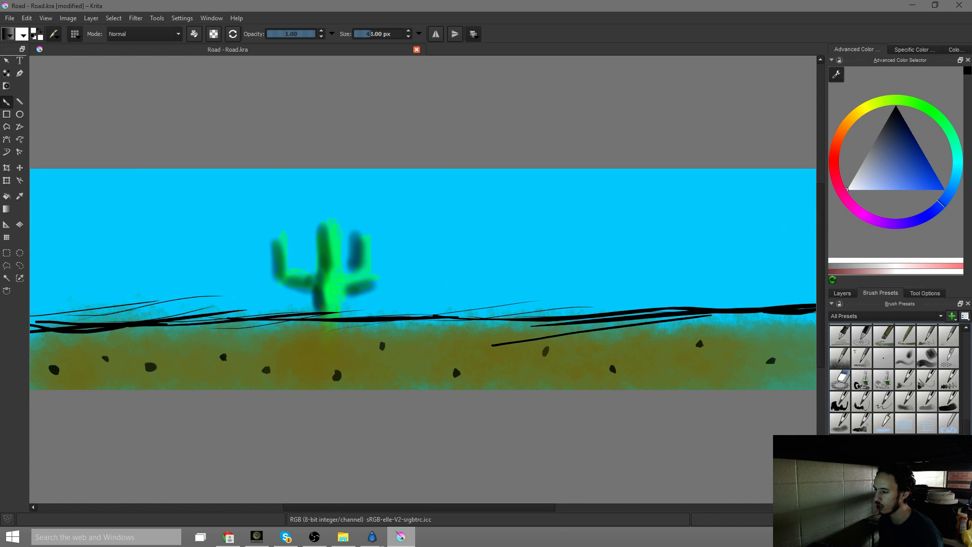
click(869, 425)
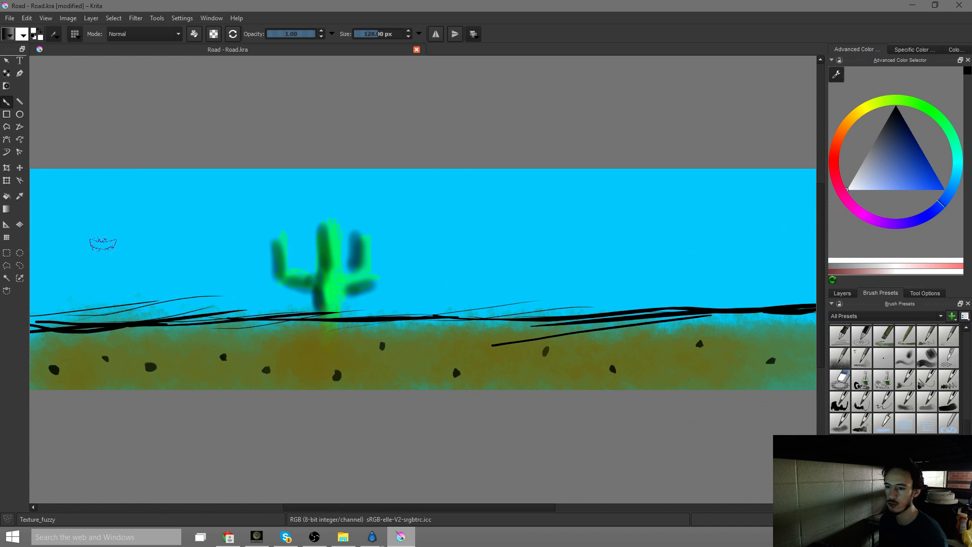
mouse_move(103, 244)
mouse_down()
mouse_move(125, 245)
mouse_move(128, 225)
mouse_move(144, 235)
mouse_move(164, 228)
mouse_up()
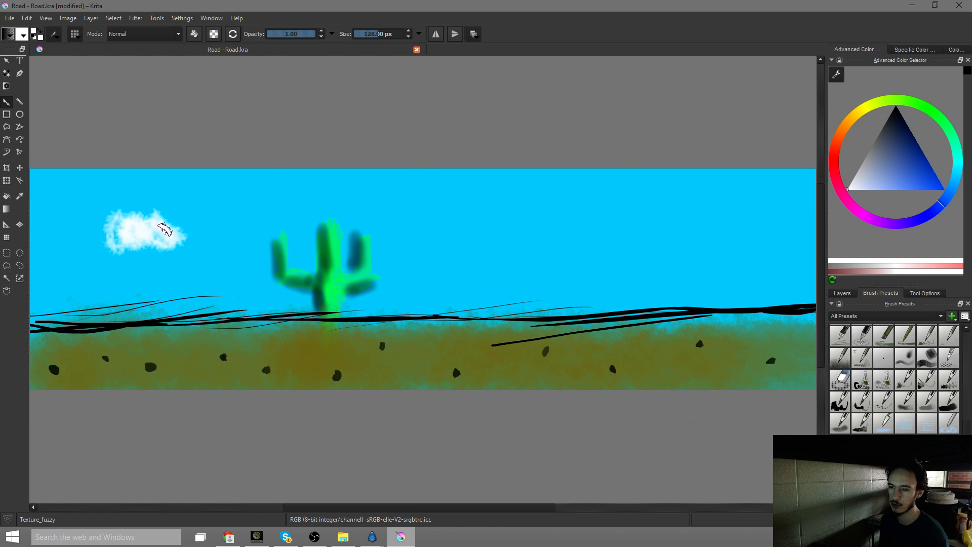
mouse_move(303, 256)
mouse_down()
mouse_move(345, 210)
mouse_move(321, 215)
mouse_move(371, 223)
mouse_move(387, 237)
mouse_up()
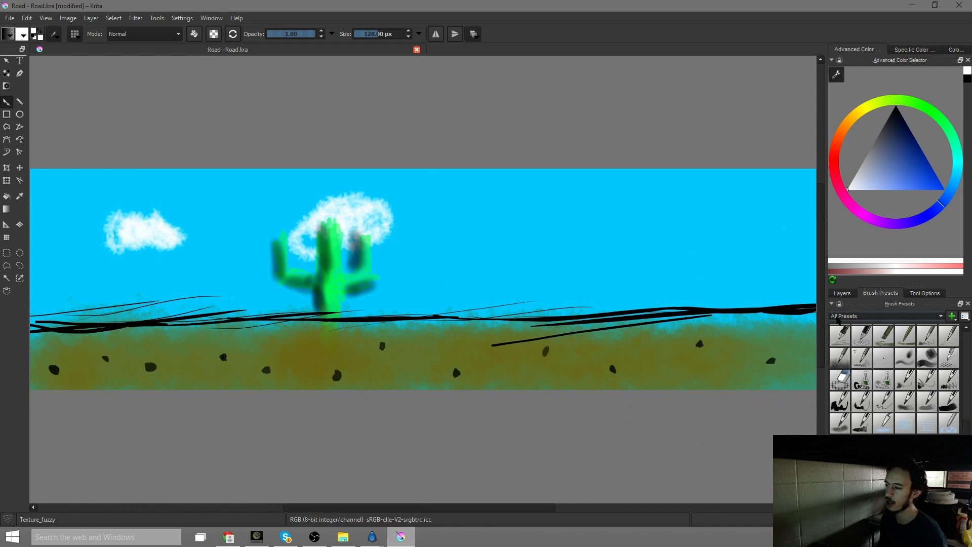
Toggle the Layer 7 cactus group off and on again to check the cloud behind it
click(842, 293)
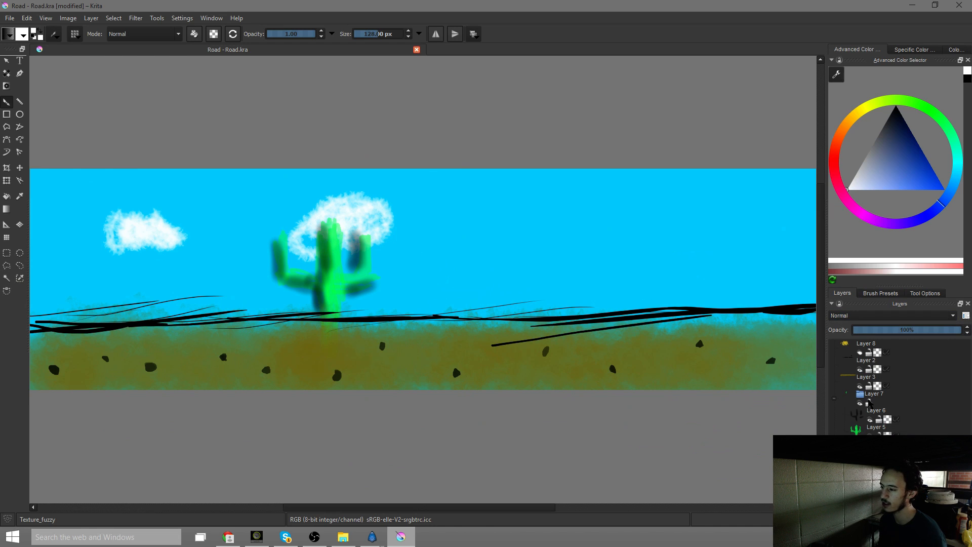
click(834, 398)
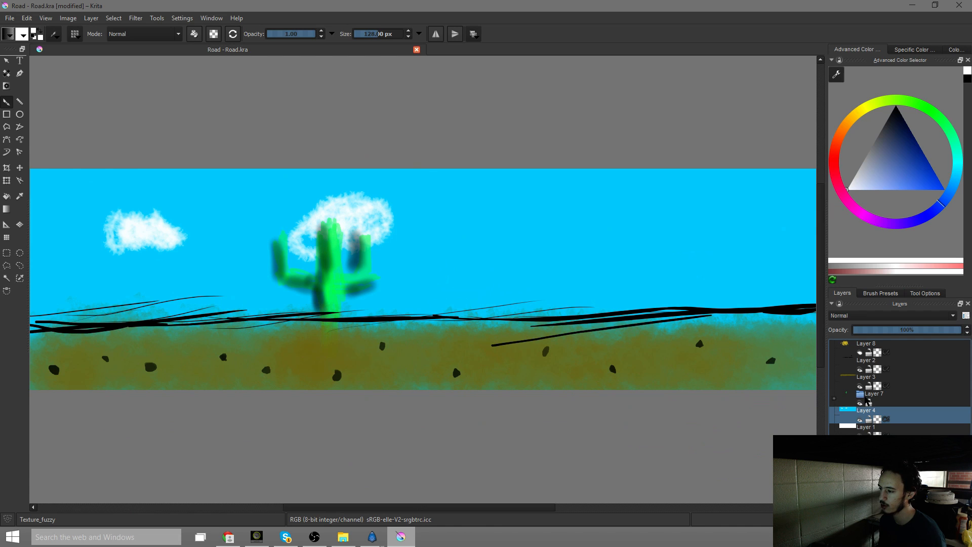
click(860, 403)
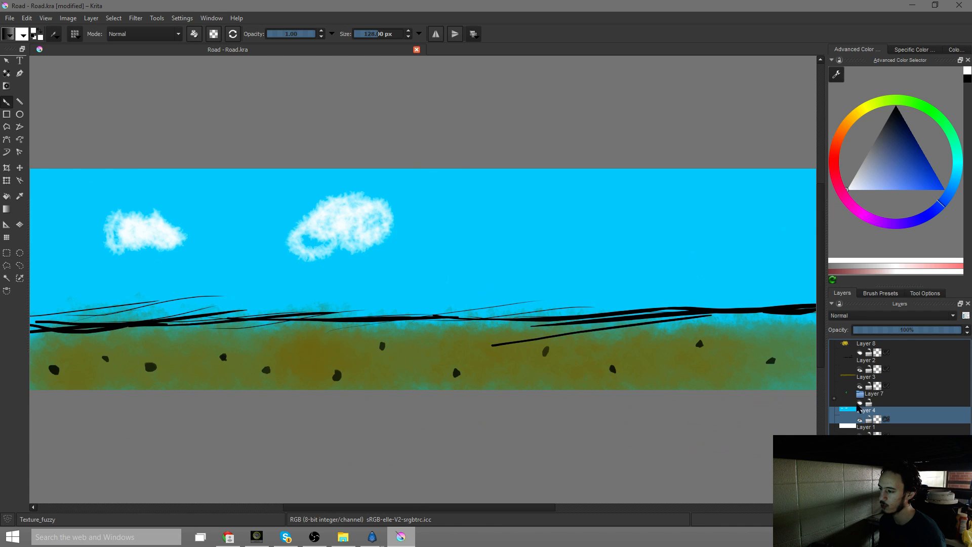
click(859, 403)
Paint three more white fuzzy clouds on Layer 6, spread across the sky to the right of the cactus
click(834, 399)
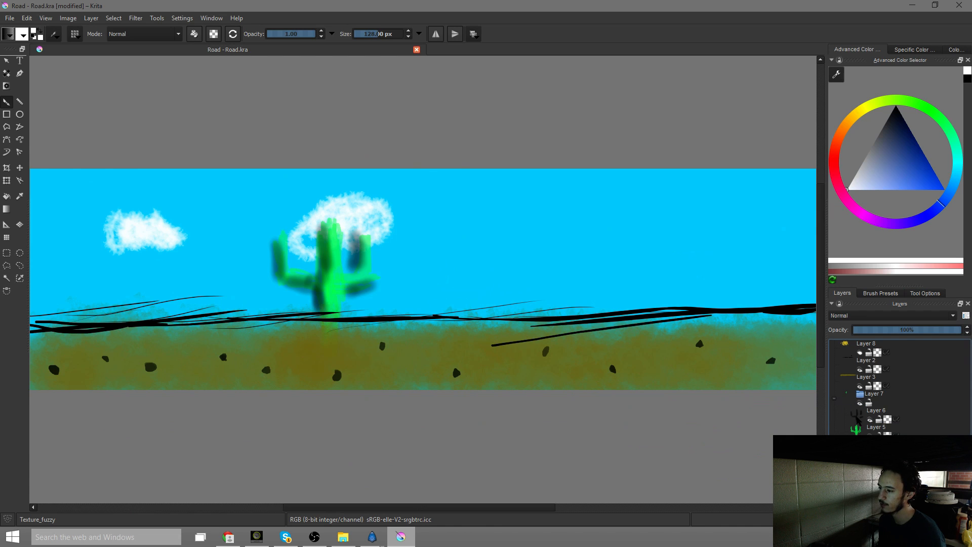
click(873, 412)
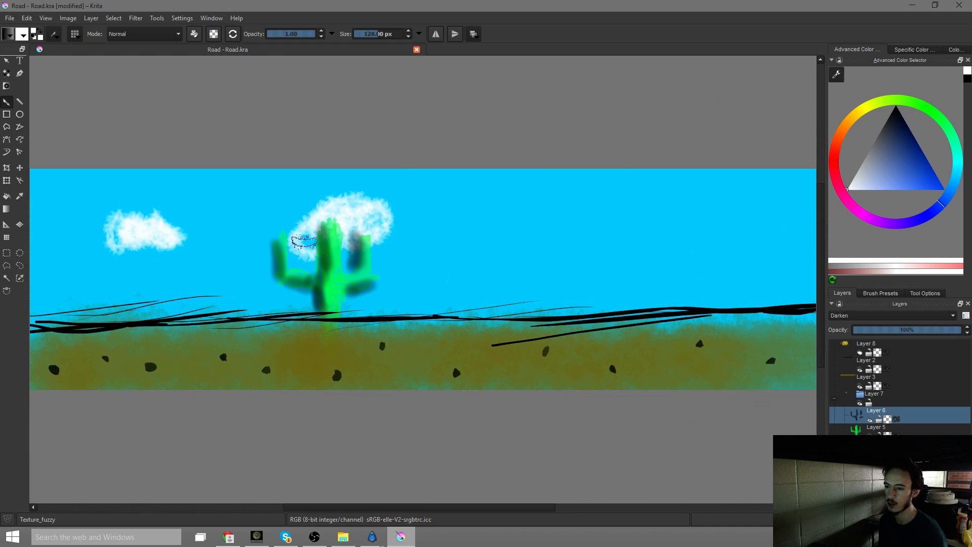
mouse_move(568, 217)
mouse_down()
mouse_move(602, 215)
mouse_move(611, 225)
mouse_move(610, 210)
mouse_move(604, 225)
mouse_move(658, 223)
mouse_up()
mouse_move(455, 253)
mouse_down()
mouse_move(480, 234)
mouse_move(506, 263)
mouse_move(513, 252)
mouse_up()
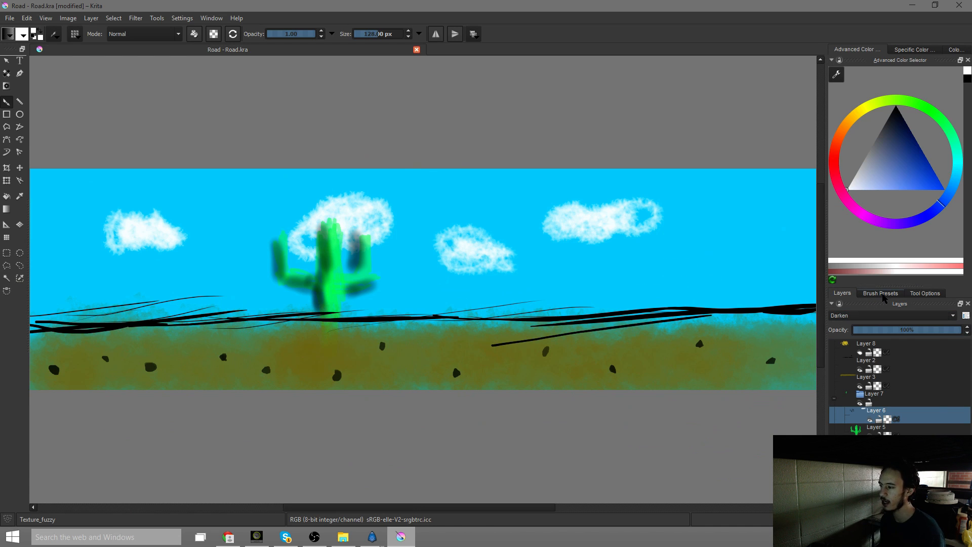
click(881, 294)
click(845, 294)
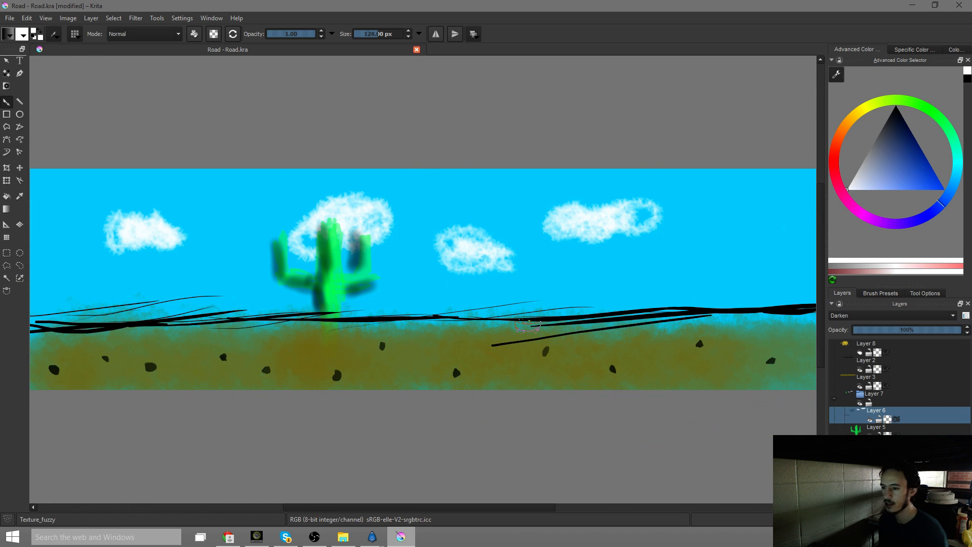
mouse_move(679, 259)
mouse_down()
mouse_move(721, 247)
mouse_move(748, 224)
mouse_up()
click(884, 294)
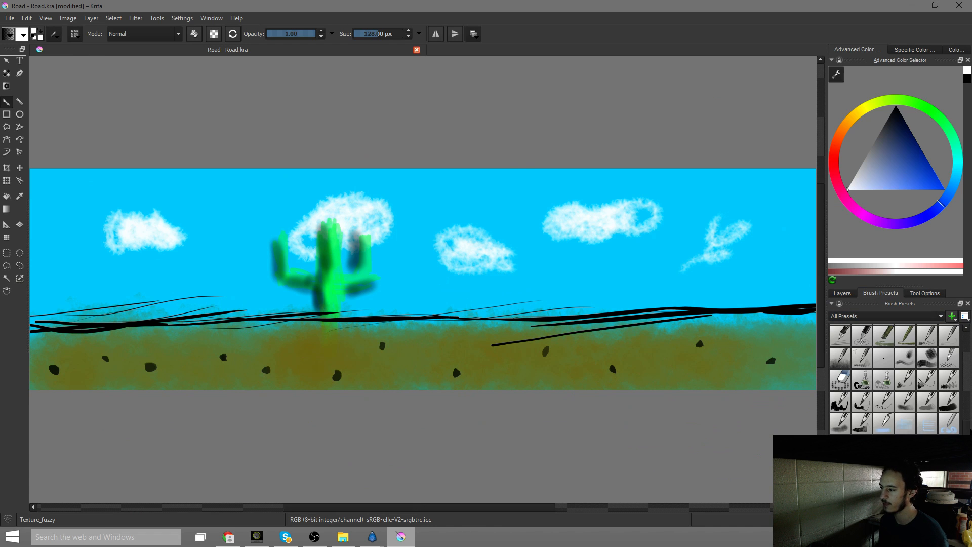
Spray faint white haze across the sky around the clouds with the Airbrush_linear_noisy preset, and select the FX_blur_light preset
drag(967, 429, 964, 328)
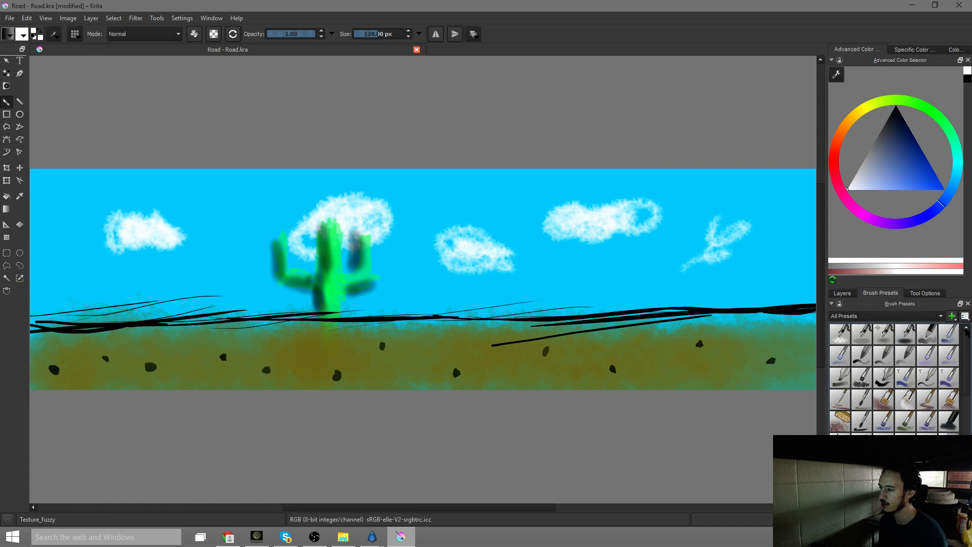
click(887, 340)
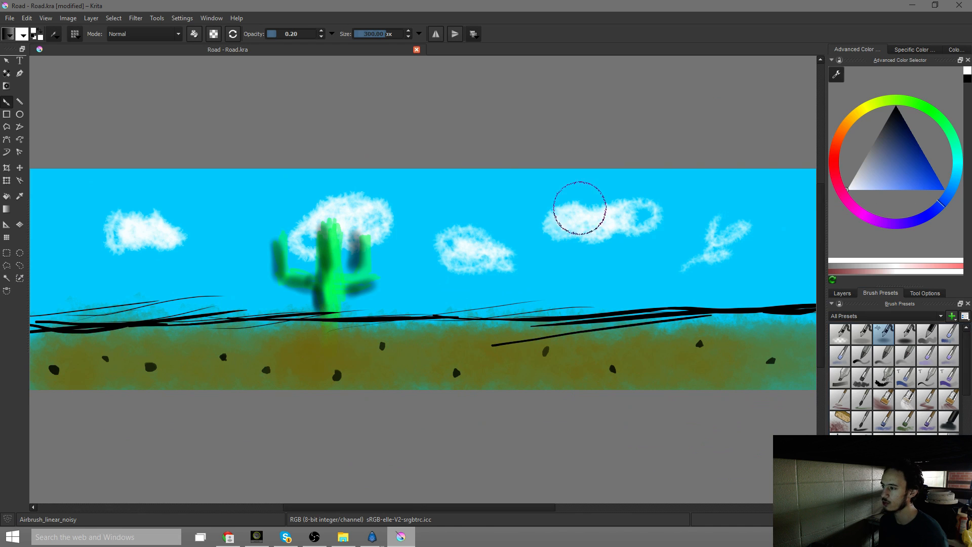
mouse_move(129, 206)
mouse_down()
mouse_move(185, 235)
mouse_move(58, 209)
mouse_move(131, 256)
mouse_move(230, 240)
mouse_move(137, 210)
mouse_move(217, 209)
mouse_move(221, 224)
mouse_move(134, 227)
mouse_move(257, 219)
mouse_move(143, 224)
mouse_move(182, 174)
mouse_move(177, 229)
mouse_move(57, 252)
mouse_move(184, 227)
mouse_move(332, 219)
mouse_move(396, 238)
mouse_move(300, 235)
mouse_move(485, 227)
mouse_move(550, 257)
mouse_move(422, 234)
mouse_move(453, 222)
mouse_move(459, 245)
mouse_move(622, 201)
mouse_move(676, 201)
mouse_move(637, 207)
mouse_move(598, 192)
mouse_move(654, 212)
mouse_move(638, 228)
mouse_move(734, 219)
mouse_up()
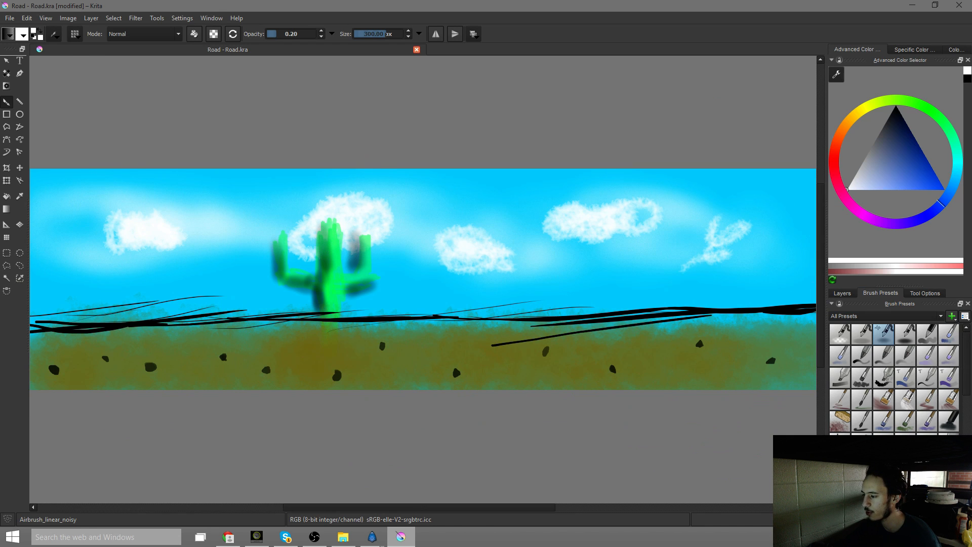
click(883, 465)
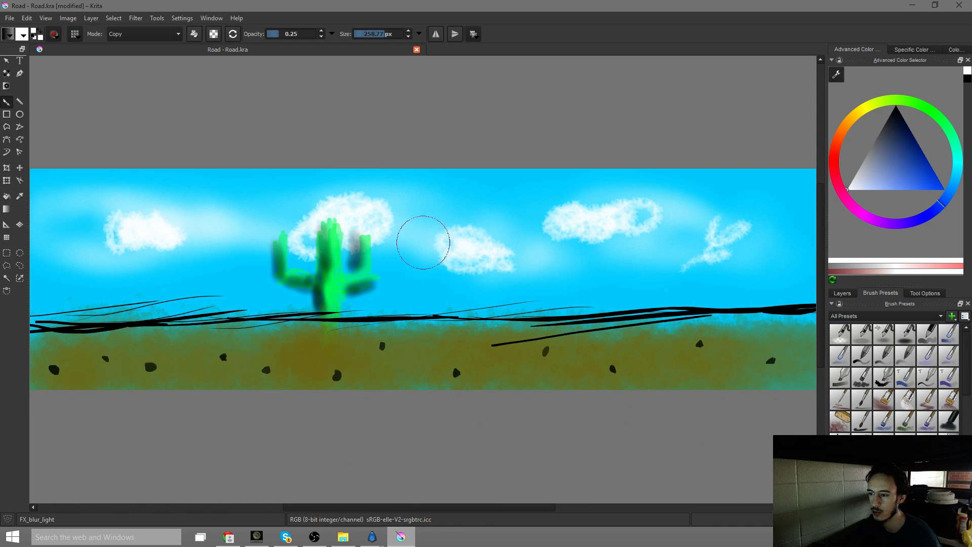
Undo the haze and all the white cloud strokes painted on Layer 6
click(842, 294)
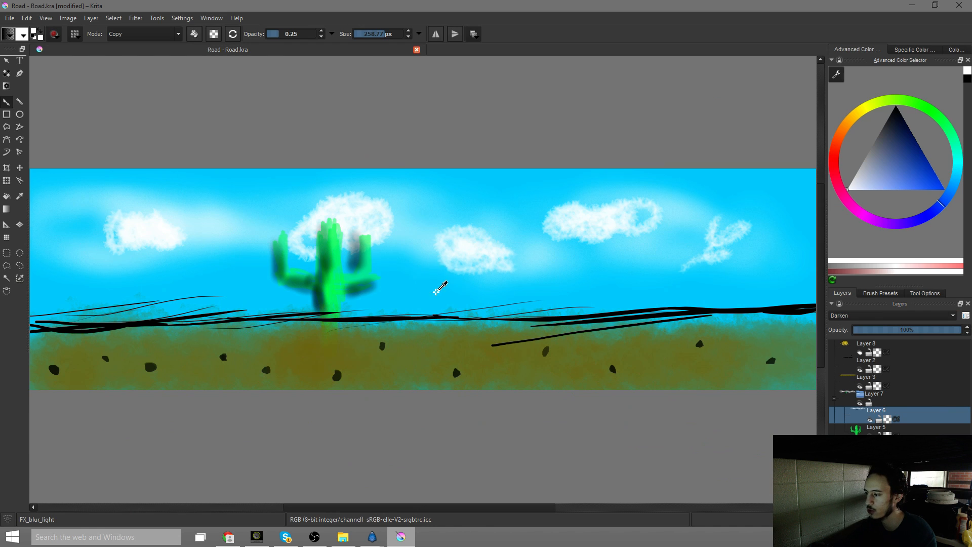
key(ctrl+z)
key(ctrl+z)
key(ctrl+z)
key(ctrl+z)
key(ctrl+z)
key(ctrl+z)
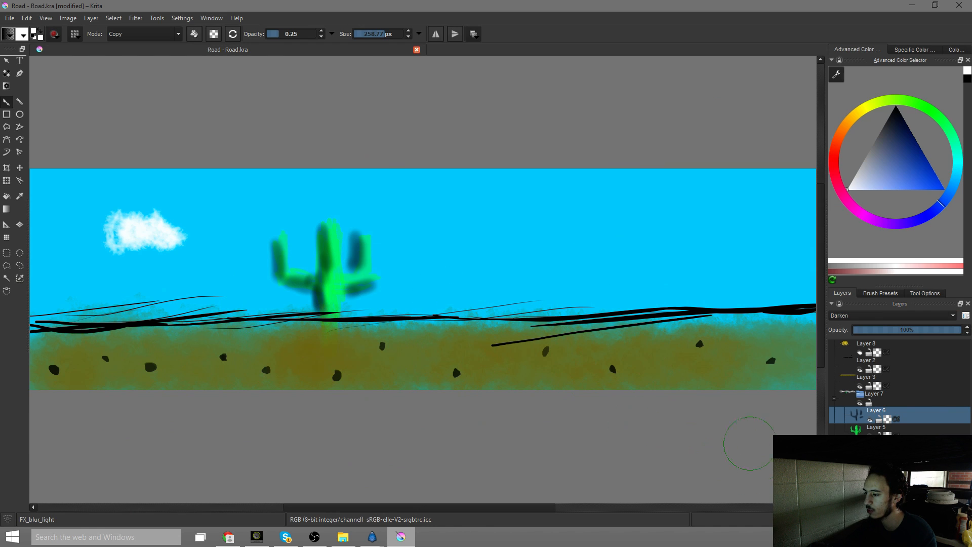
key(ctrl+z)
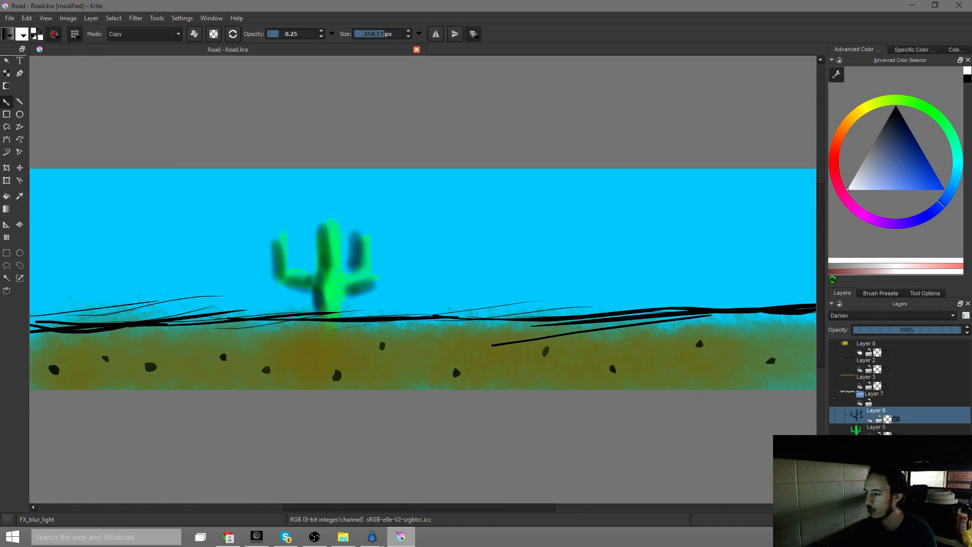
Paint three white clouds across the sky on Layer 4 with the Texture_fuzzy brush preset
click(875, 443)
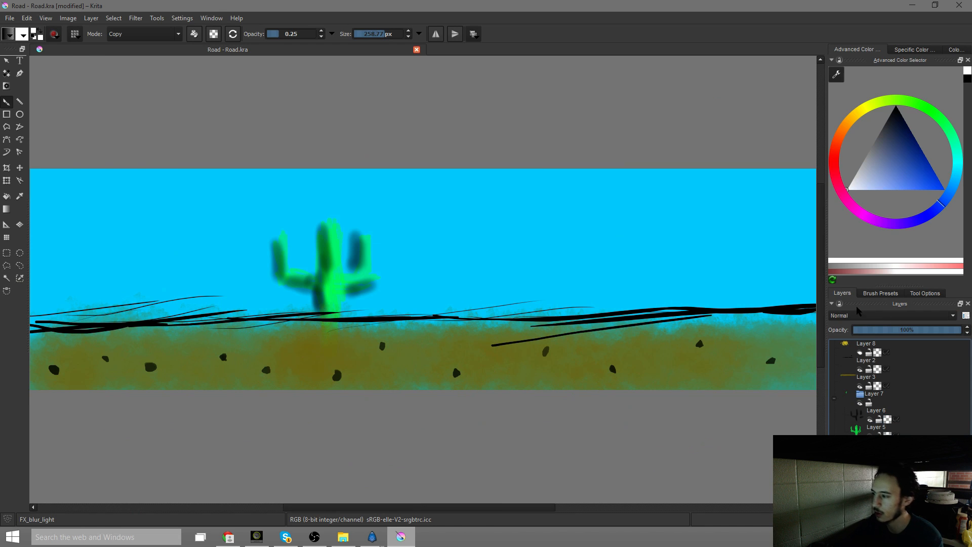
click(880, 294)
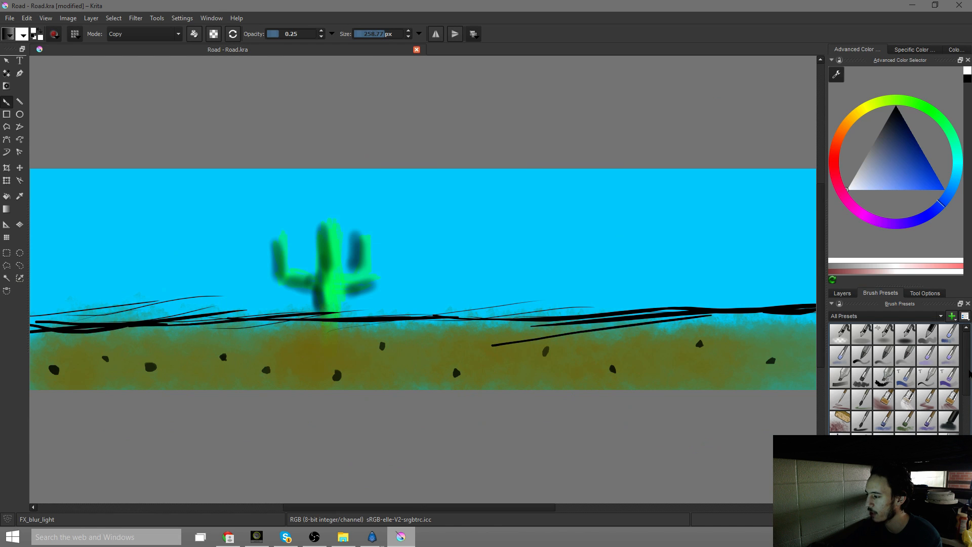
scroll(968, 383, down, 5)
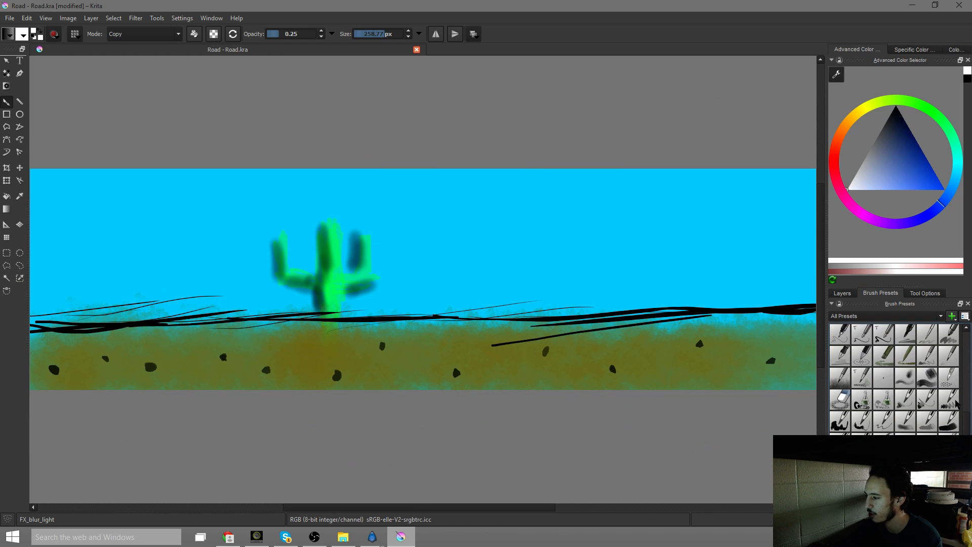
key(/)
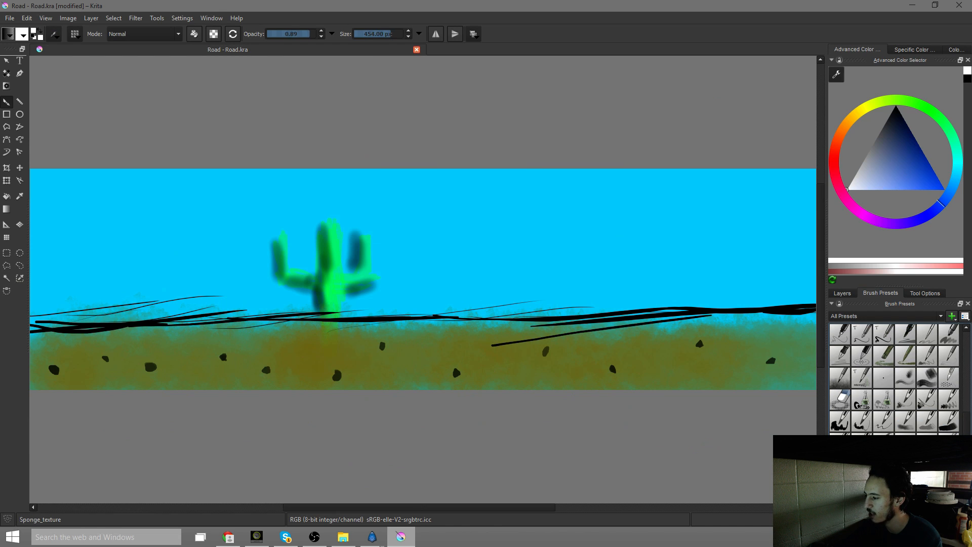
scroll(894, 380, down, 1)
click(882, 446)
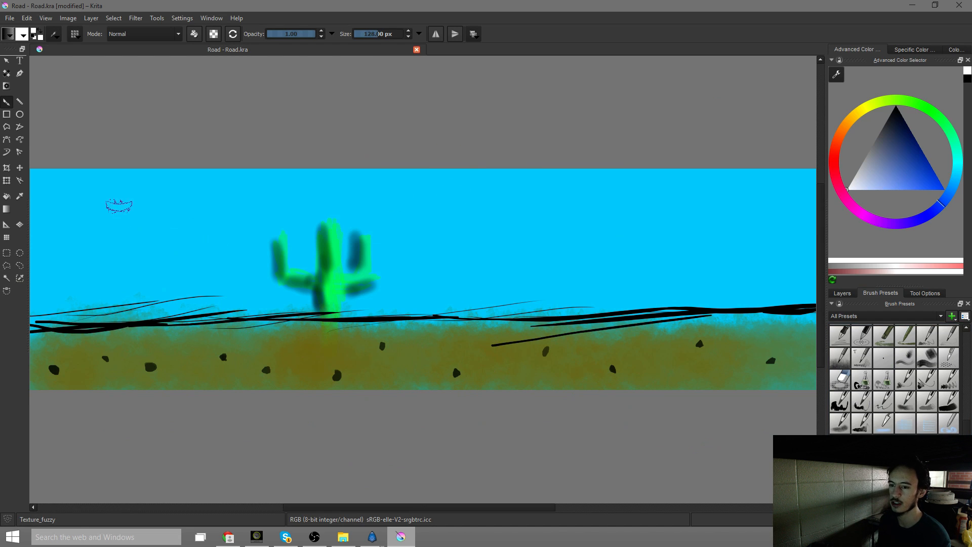
mouse_move(119, 206)
mouse_down()
mouse_move(130, 233)
mouse_move(146, 223)
mouse_up()
mouse_move(213, 219)
mouse_down()
mouse_move(426, 212)
mouse_move(303, 223)
mouse_move(399, 230)
mouse_up()
mouse_move(526, 237)
mouse_down()
mouse_move(626, 217)
mouse_move(528, 268)
mouse_move(655, 257)
mouse_move(623, 242)
mouse_up()
click(842, 293)
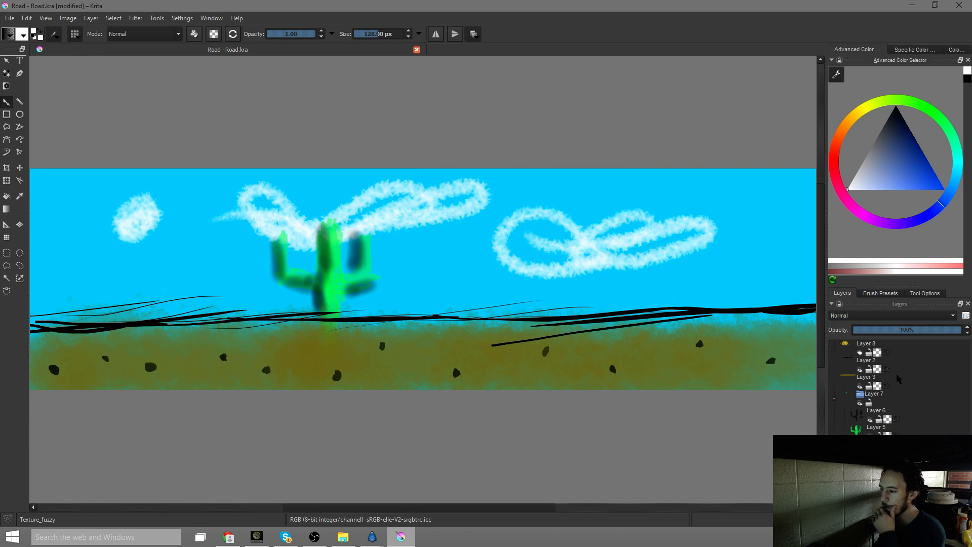
Spray a soft white glow around the three clouds with the Airbrush_linear_noisy preset, and select the FX_blur_light preset
click(880, 293)
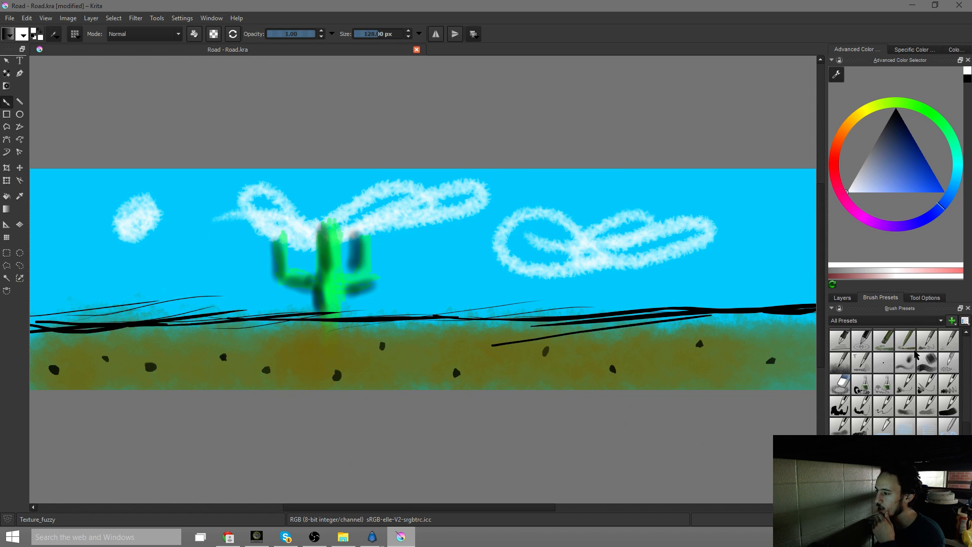
scroll(967, 395, down, 3)
drag(967, 405, 967, 357)
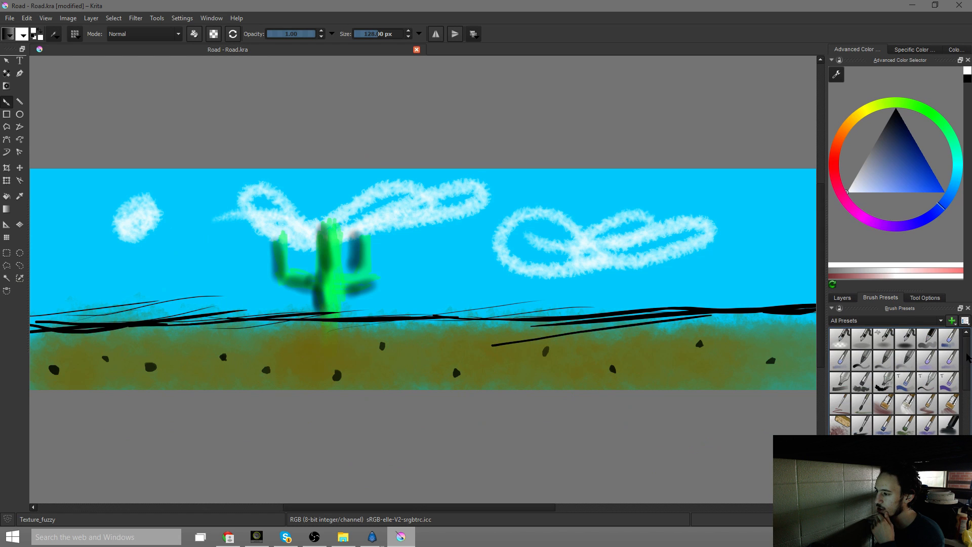
click(906, 339)
click(885, 339)
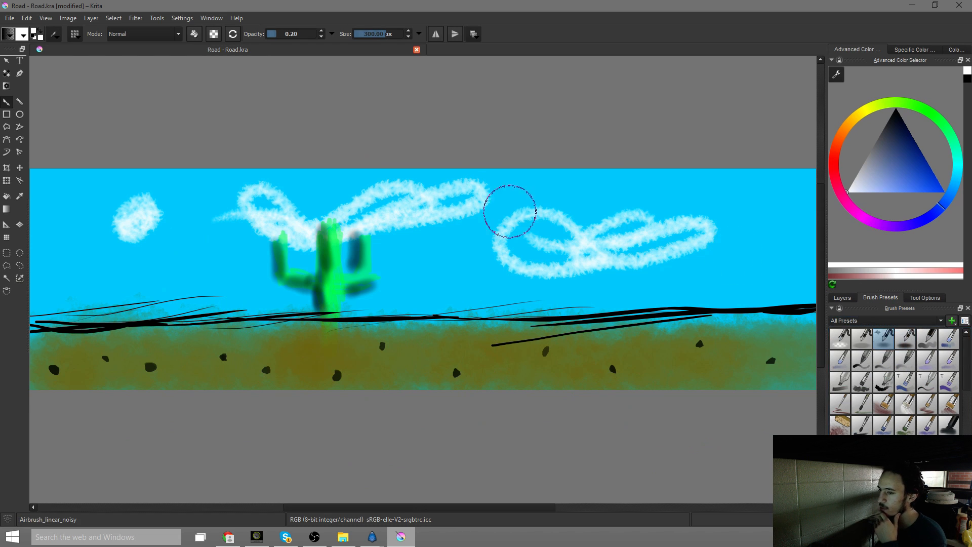
mouse_move(100, 221)
mouse_down()
mouse_move(156, 217)
mouse_move(134, 239)
mouse_move(114, 216)
mouse_move(136, 196)
mouse_move(332, 240)
mouse_move(275, 227)
mouse_move(271, 251)
mouse_move(270, 240)
mouse_move(330, 224)
mouse_move(296, 234)
mouse_move(346, 255)
mouse_move(339, 223)
mouse_up()
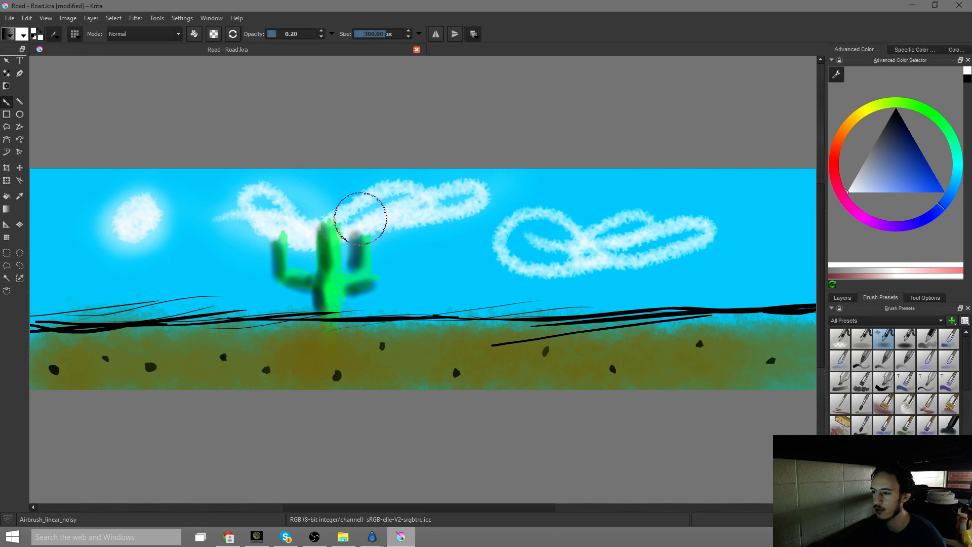
mouse_move(361, 218)
mouse_down()
mouse_move(524, 241)
mouse_move(530, 252)
mouse_move(546, 242)
mouse_move(565, 271)
mouse_move(538, 251)
mouse_move(573, 265)
mouse_move(512, 253)
mouse_up()
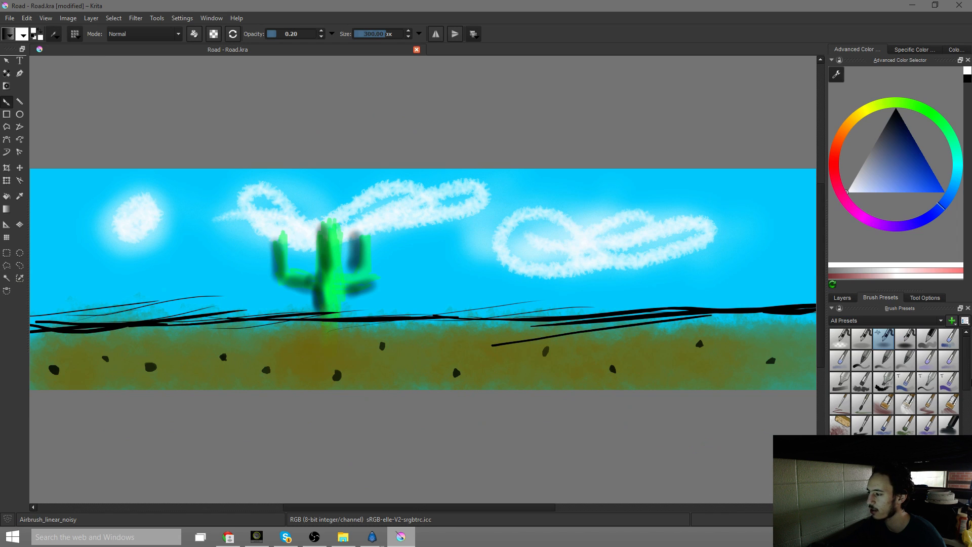
click(883, 448)
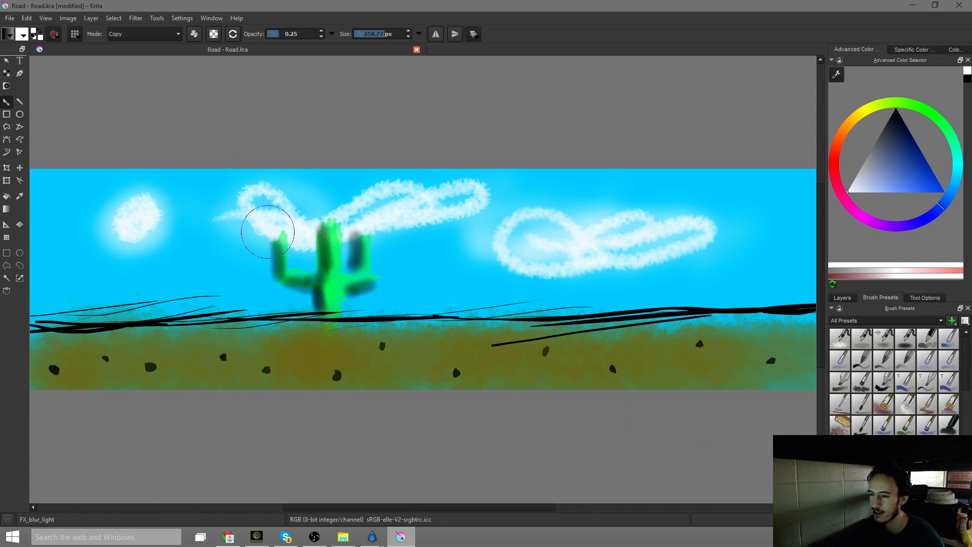
click(842, 298)
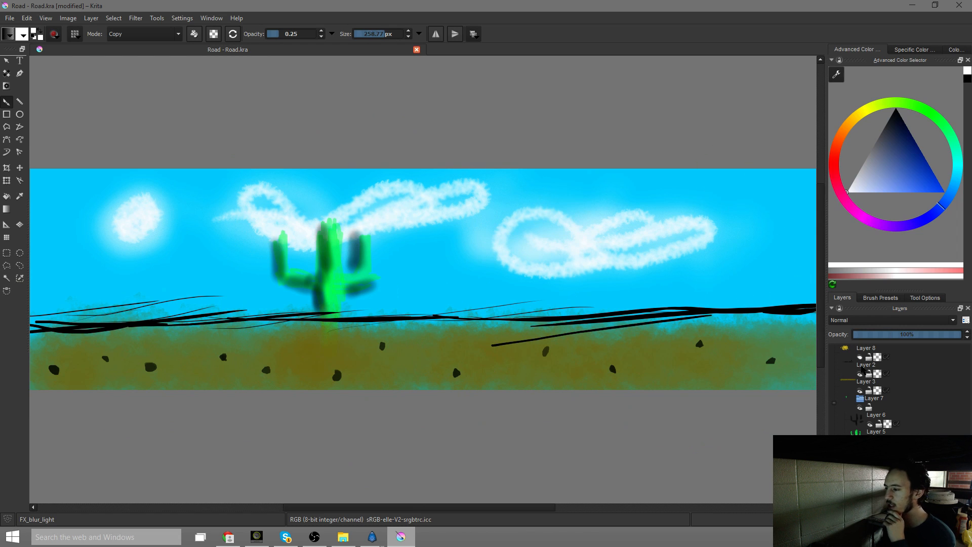
Show Layer 8, which holds the yellow sun
click(185, 299)
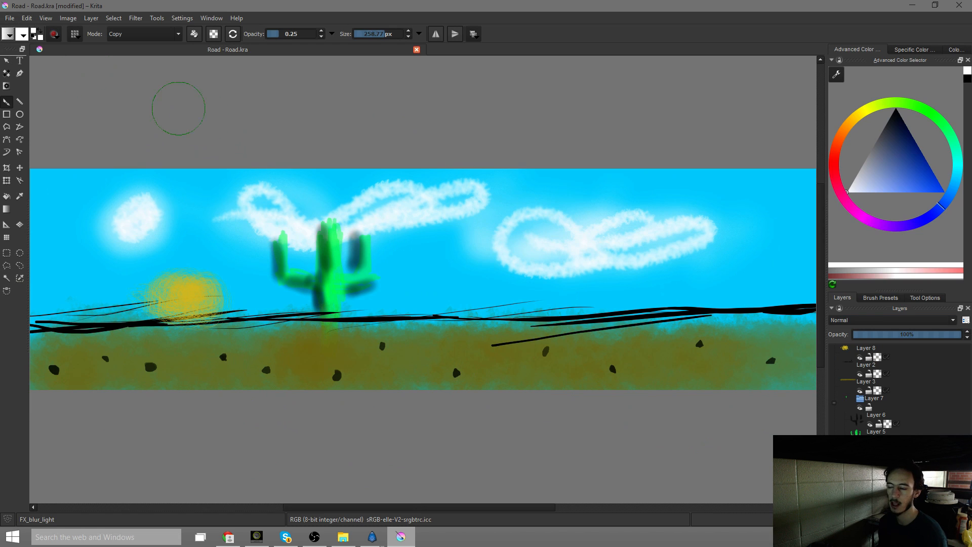
click(9, 20)
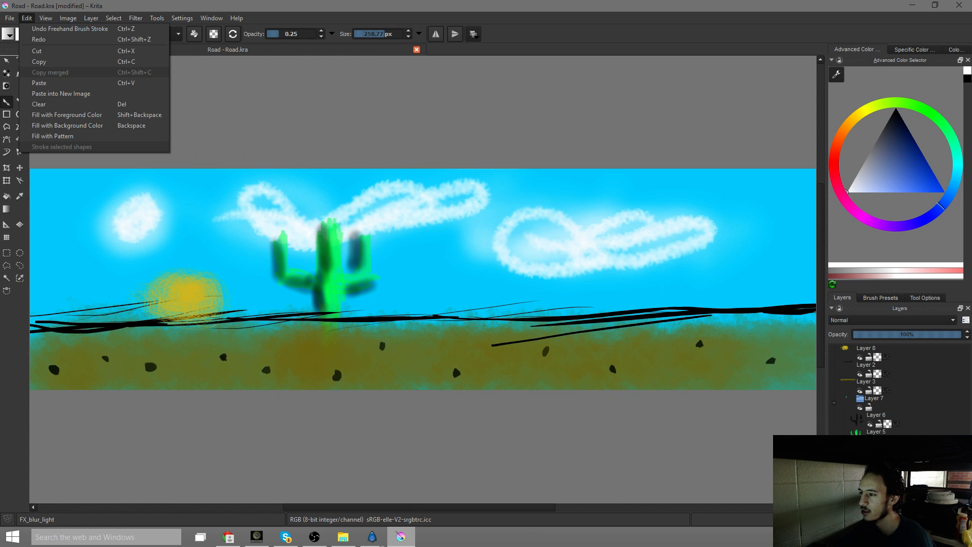
key(Escape)
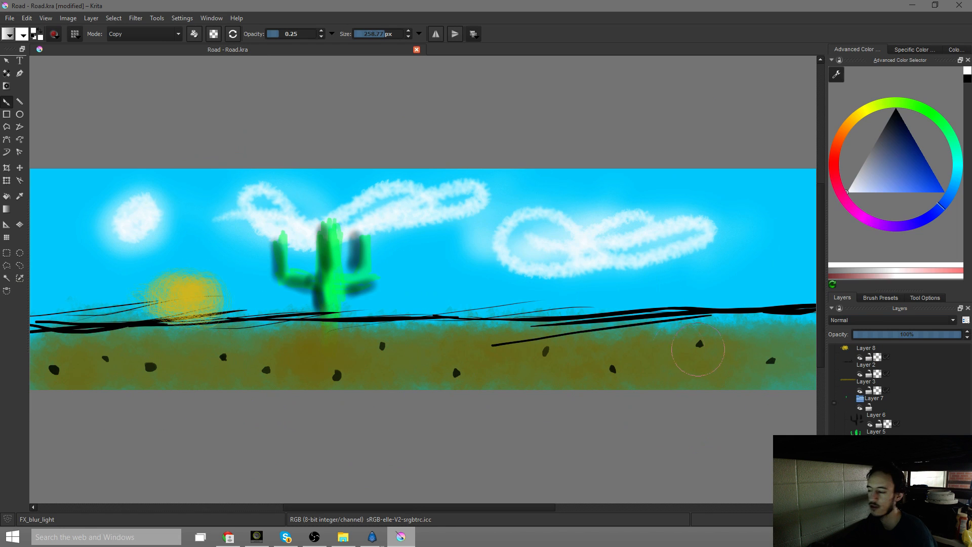
mouse_move(861, 409)
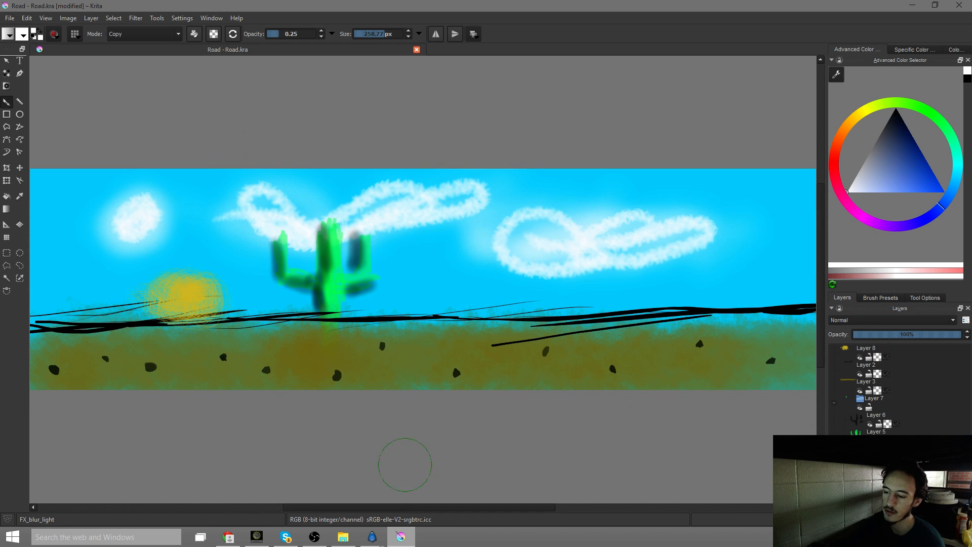
Switch to Synfig Studio and close Synfig Animation 1 without saving the changes
click(371, 537)
click(448, 498)
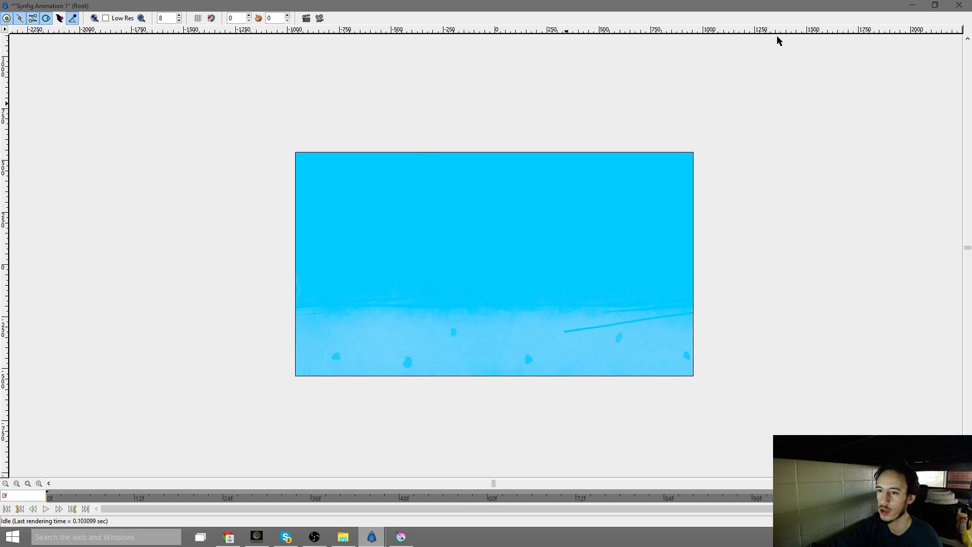
click(959, 5)
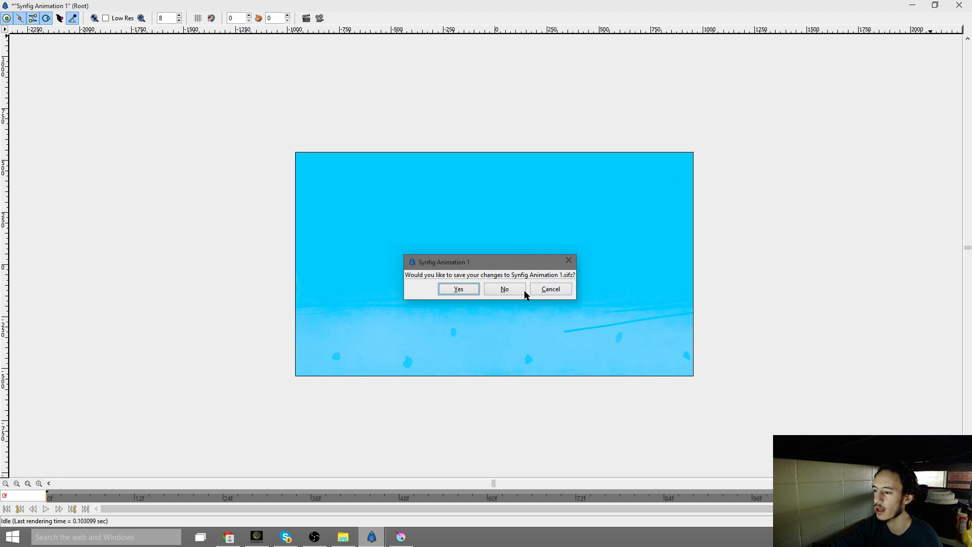
click(504, 289)
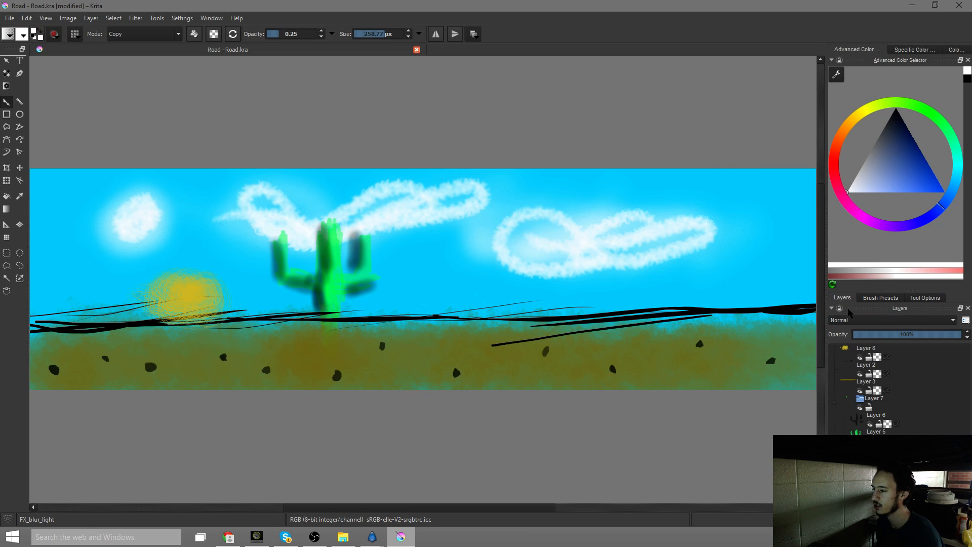
Hide Layer 8, Layer 2, Layer 3 and the collapsed Layer 7 cactus group, leaving only the sky with its clouds
click(860, 357)
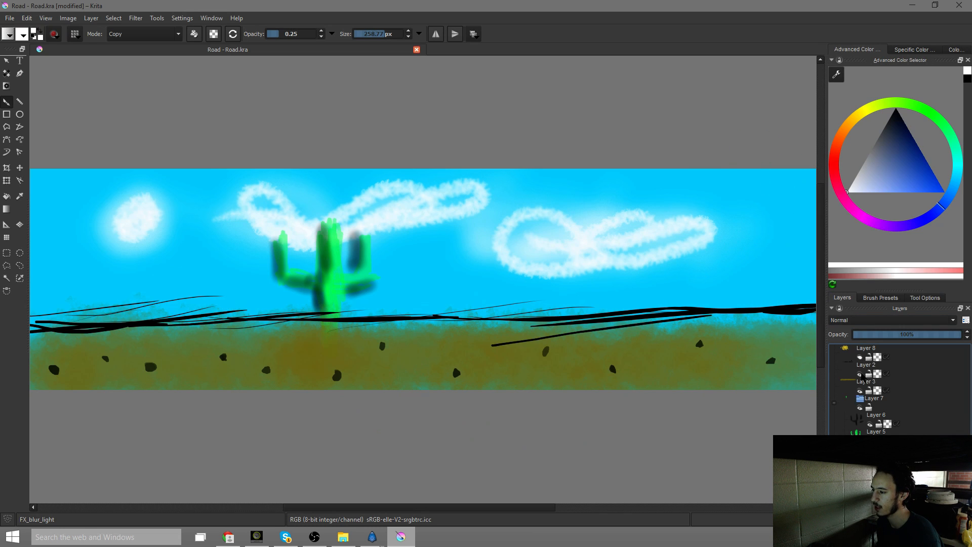
click(860, 373)
click(859, 390)
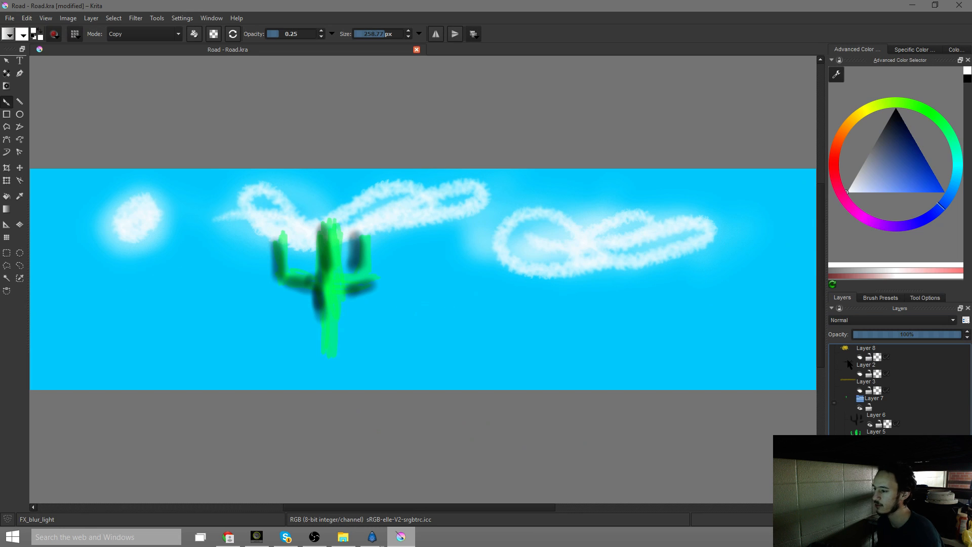
click(834, 403)
click(859, 407)
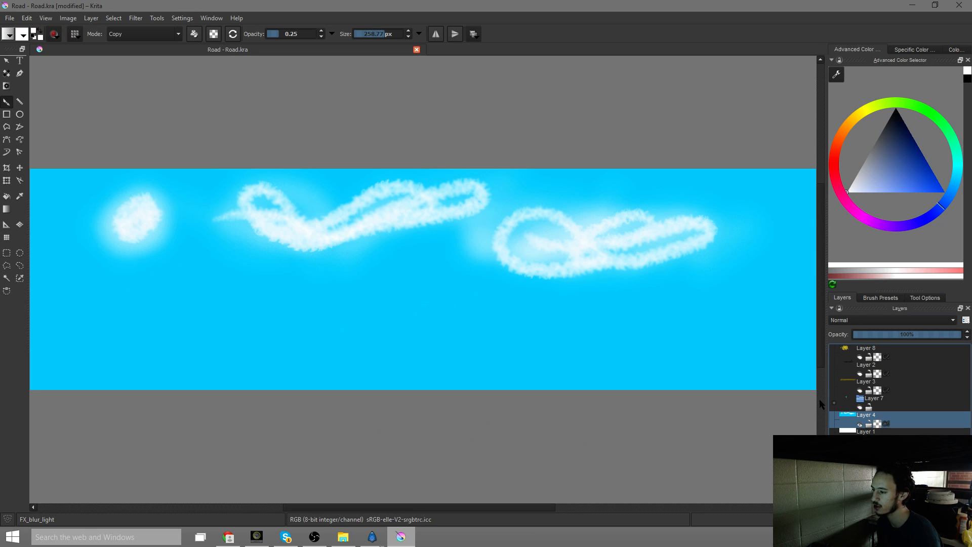
Export the sky with its clouds as a PNG image, replacing the existing sky.png
click(11, 19)
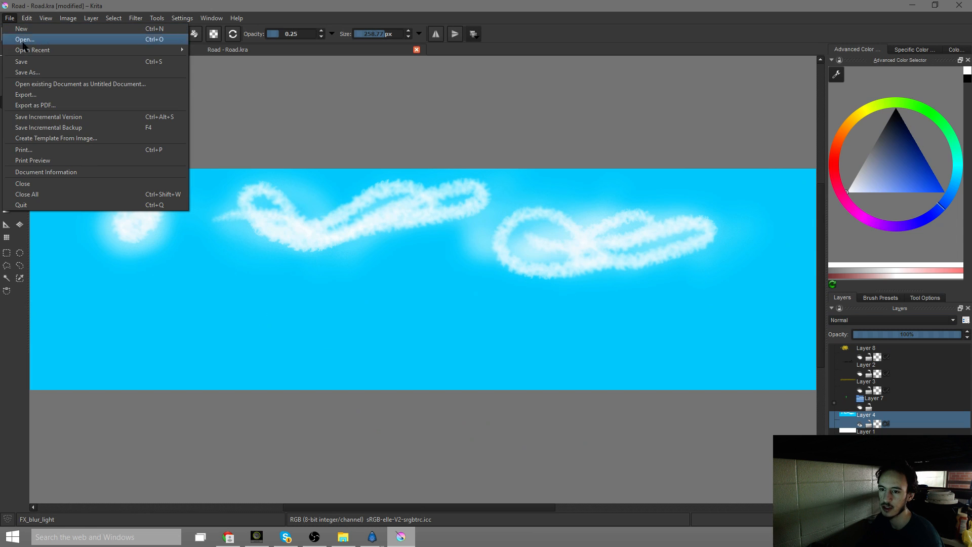
click(66, 95)
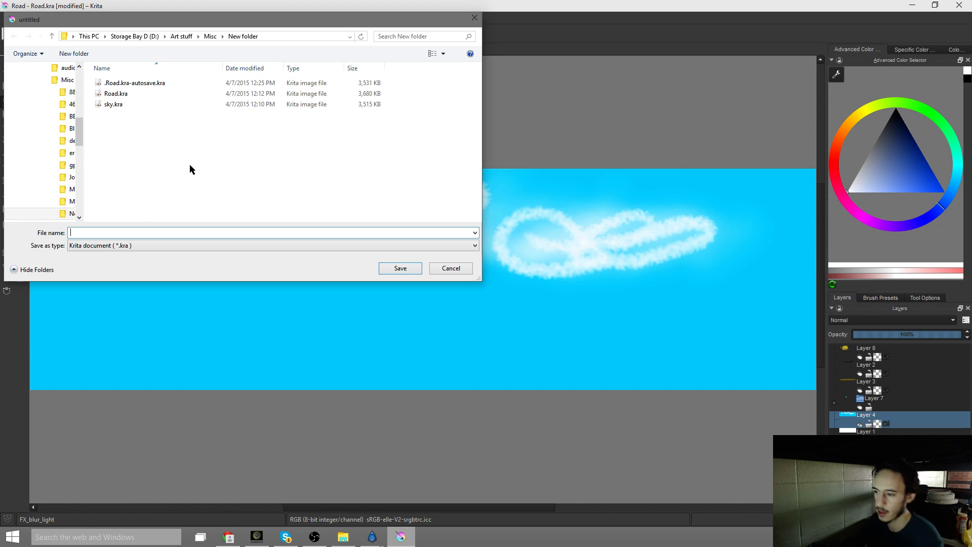
click(168, 246)
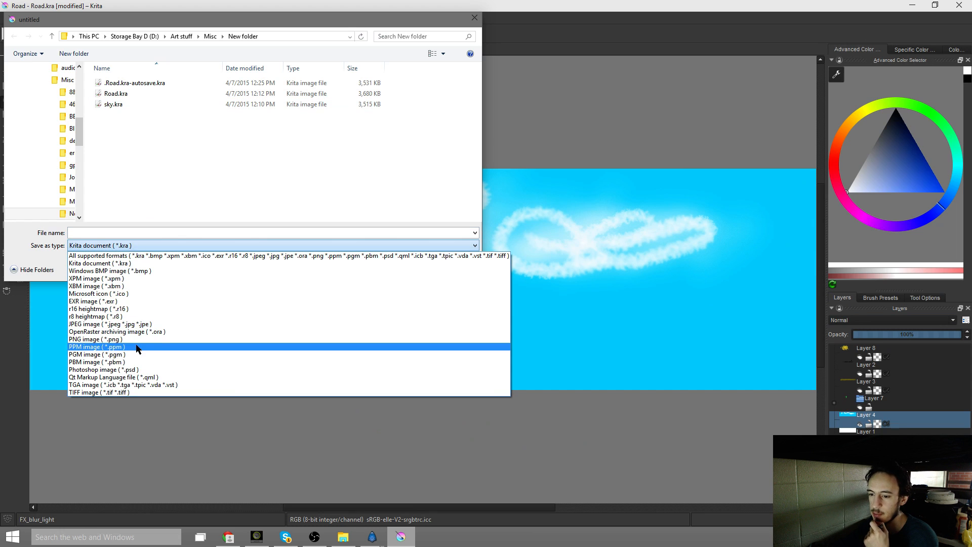
click(141, 339)
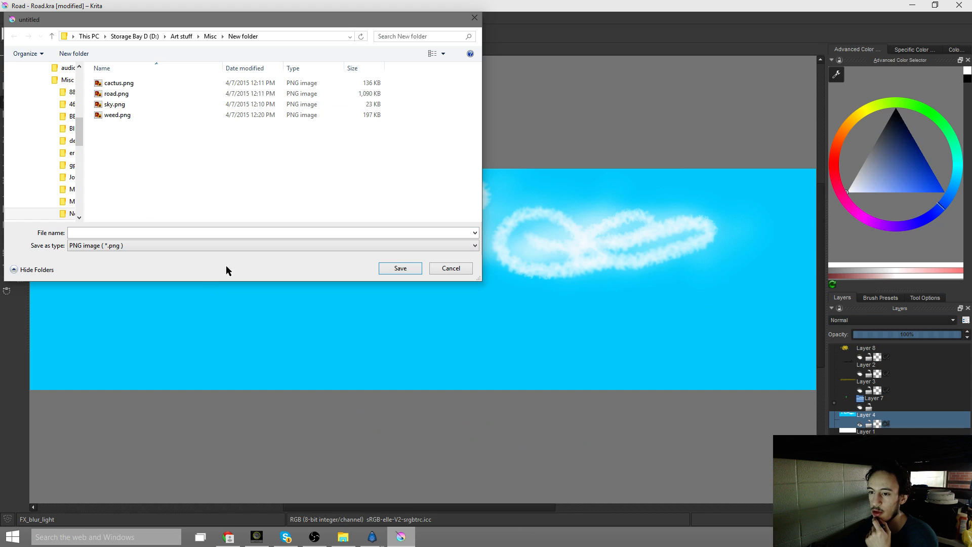
click(127, 104)
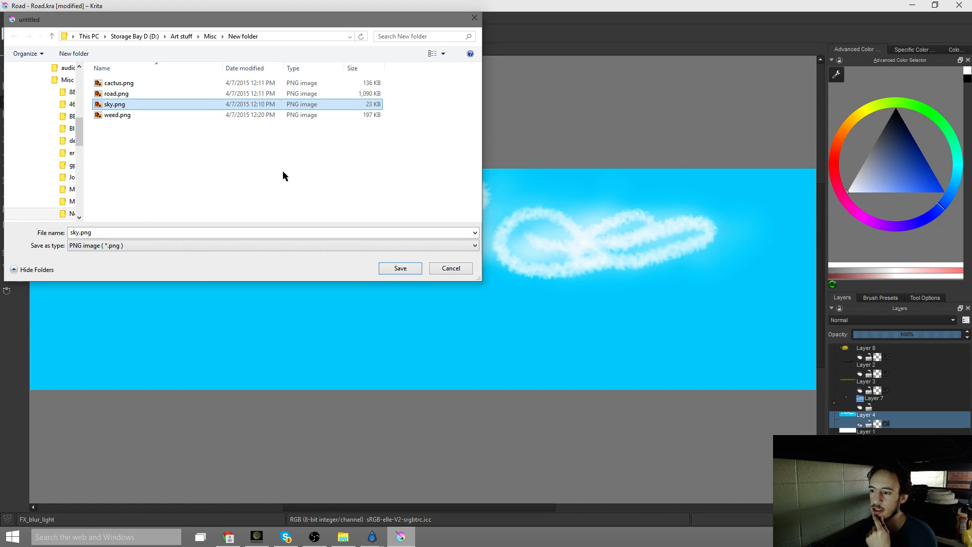
click(404, 267)
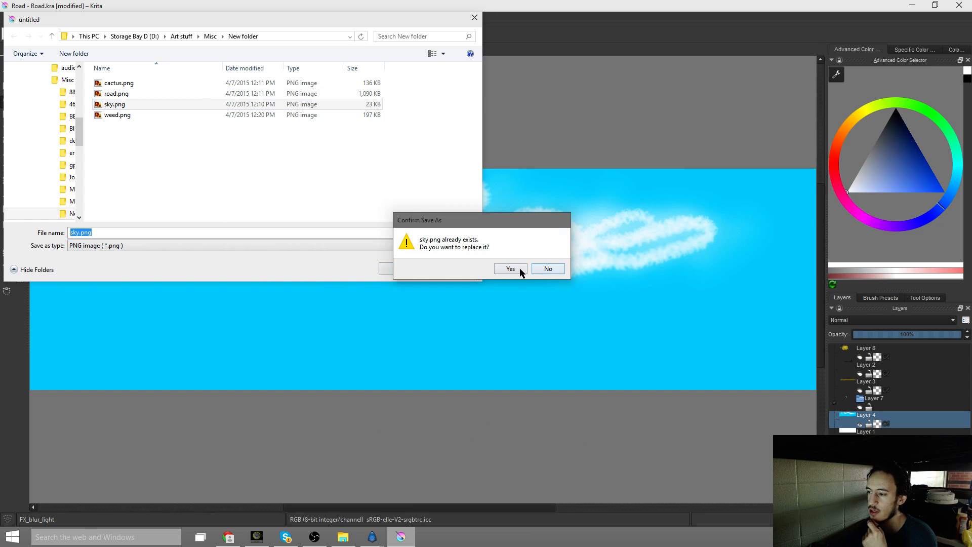
click(519, 268)
Complete the sky's PNG export with the alpha channel stored and without embedding the sRGB profile
click(445, 256)
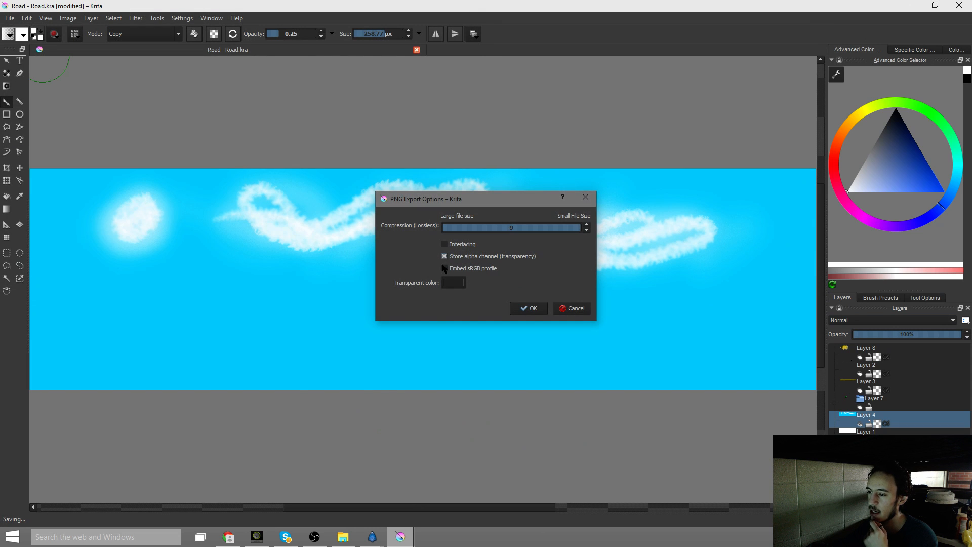
click(445, 268)
click(445, 256)
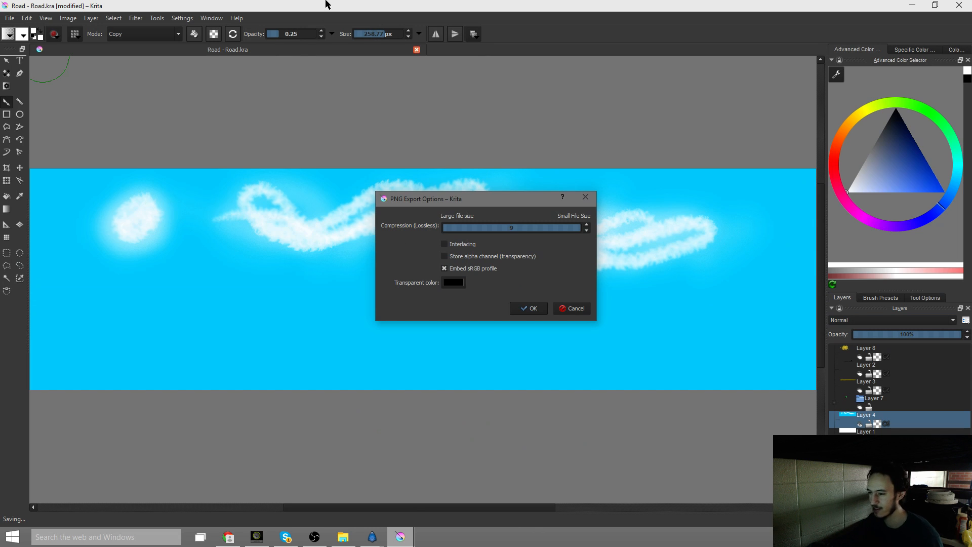
click(445, 256)
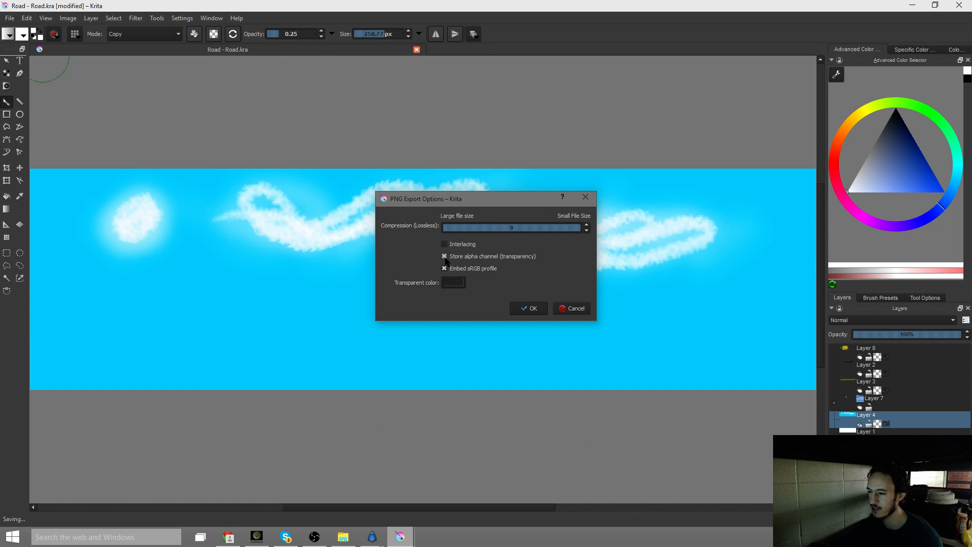
click(444, 269)
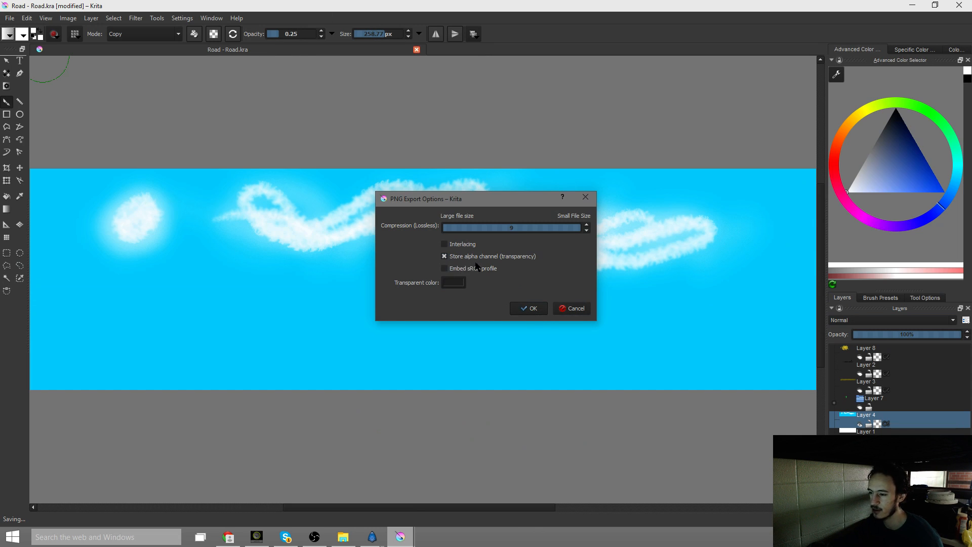
click(528, 307)
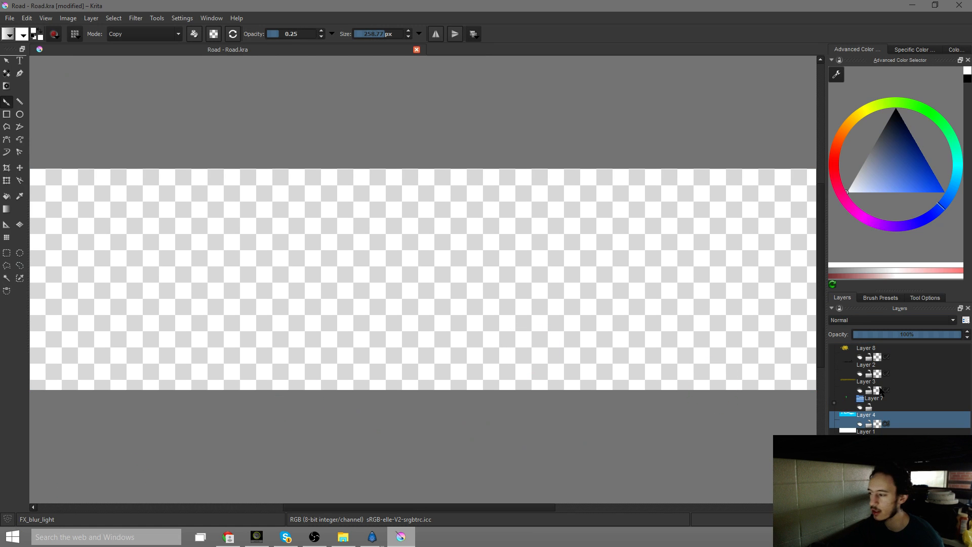
Export the cactus on its own as a PNG image with the alpha channel stored, replacing cactus.png
click(10, 17)
click(26, 94)
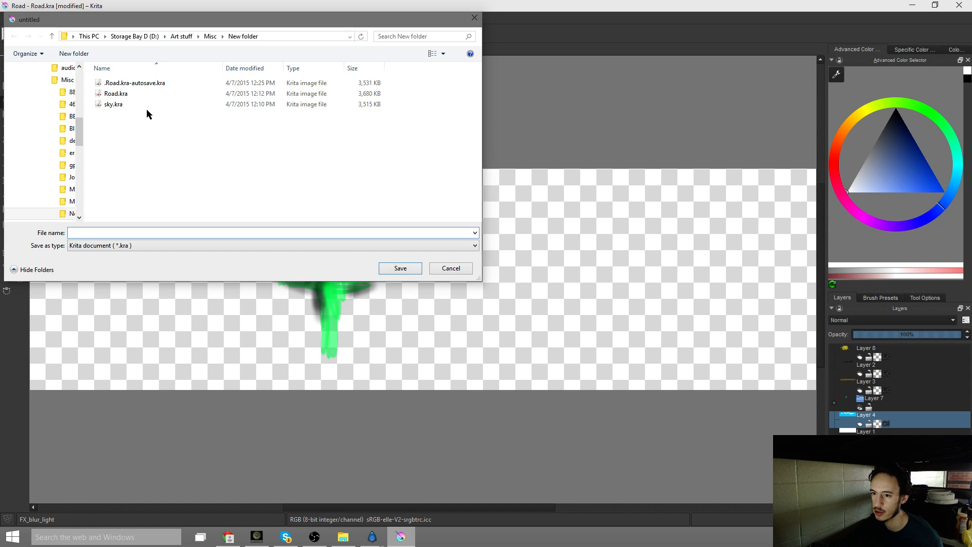
click(216, 245)
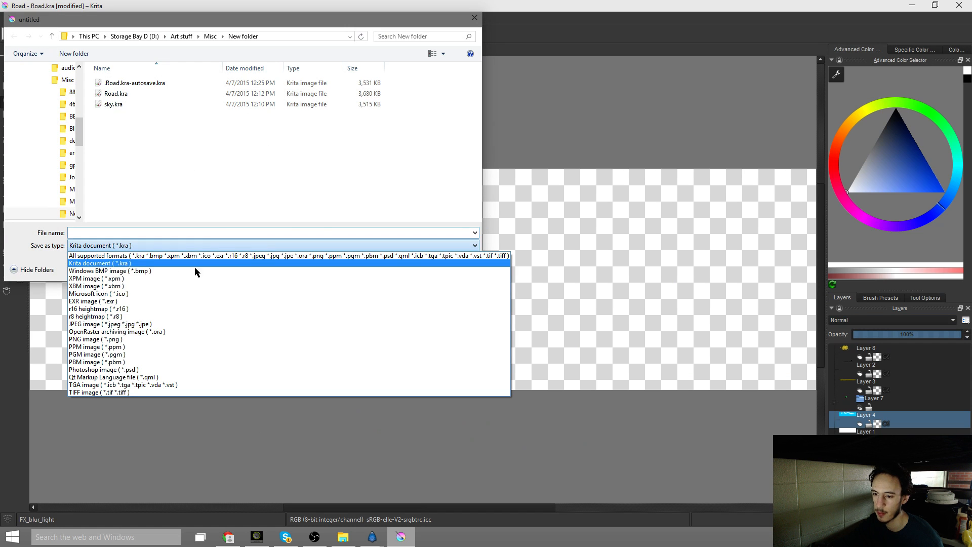
click(140, 340)
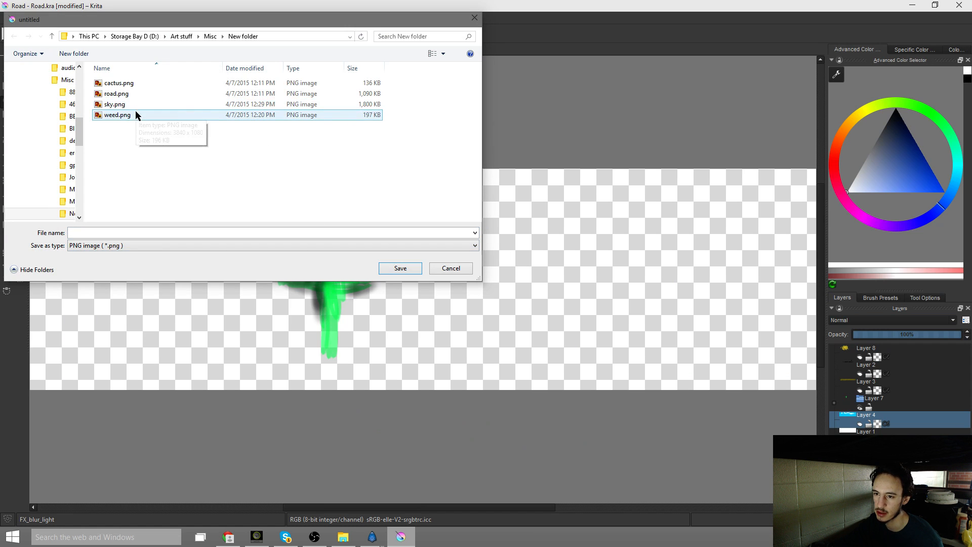
click(119, 83)
click(398, 269)
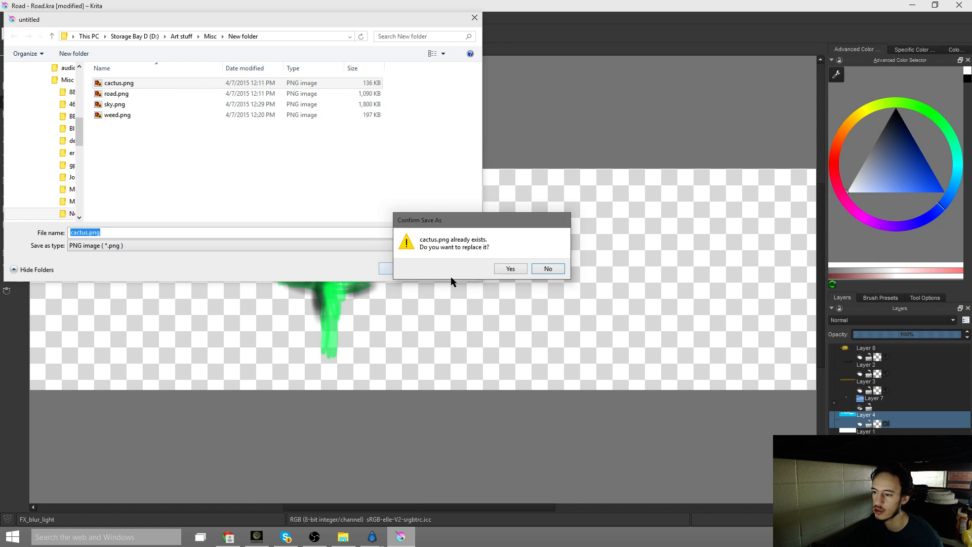
click(516, 267)
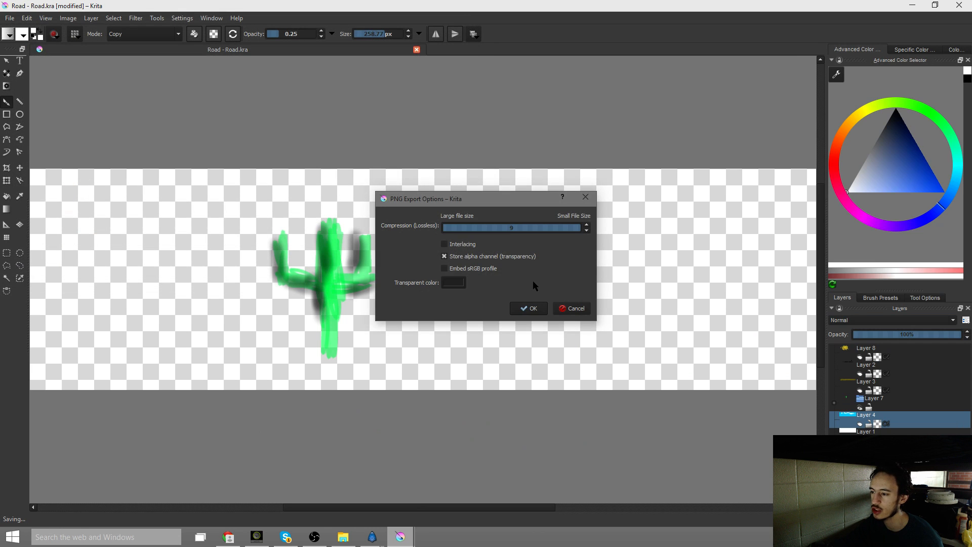
click(536, 310)
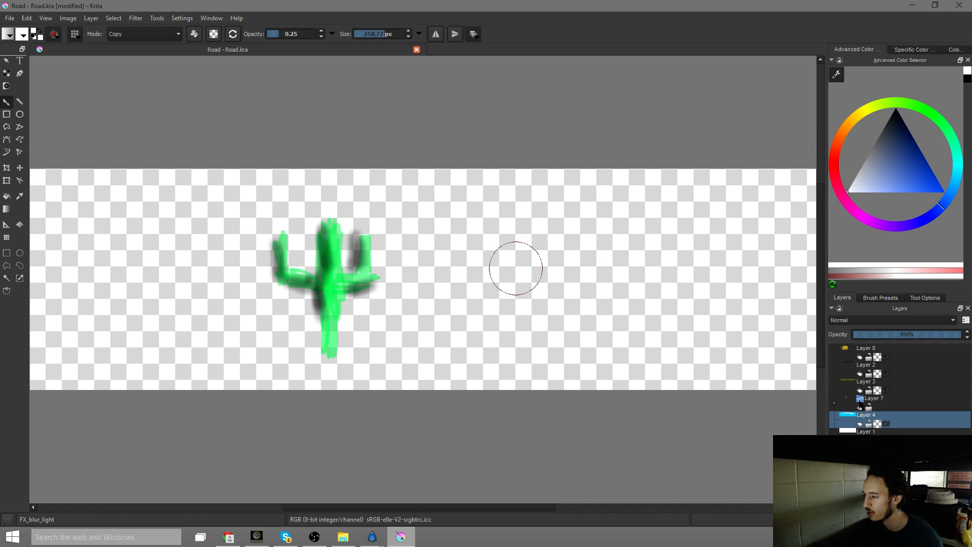
Hide the Layer 7 cactus group and show the sandy ground of Layer 3 with the black lines of Layer 2
click(860, 408)
click(861, 391)
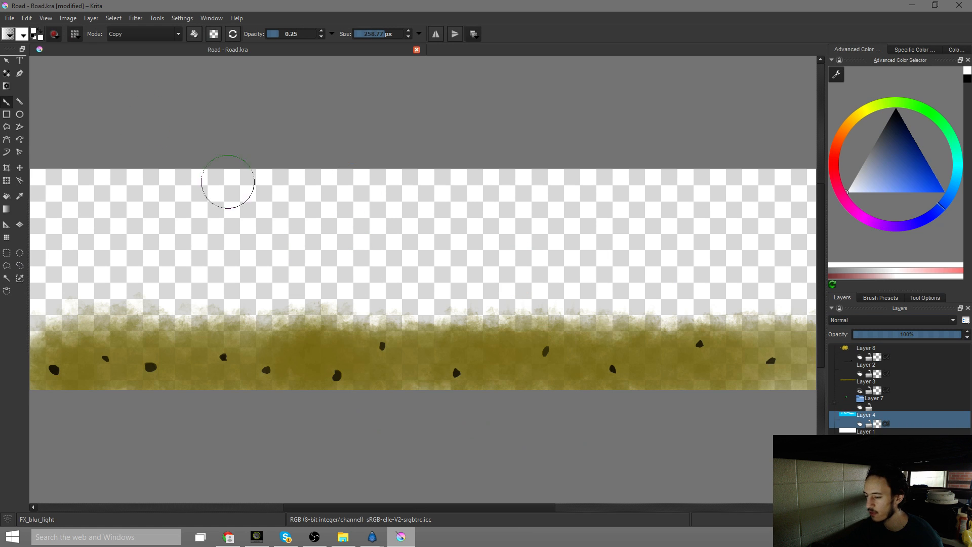
click(858, 373)
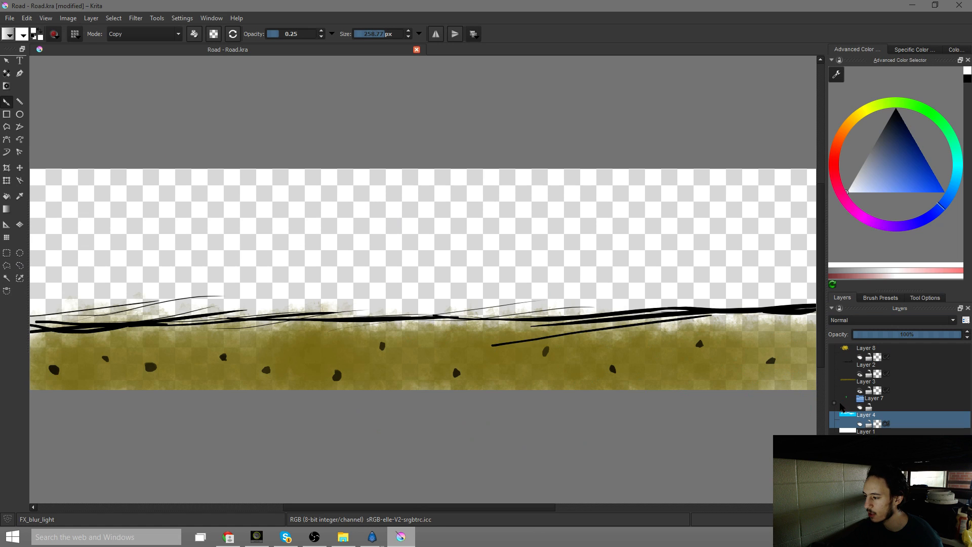
click(834, 404)
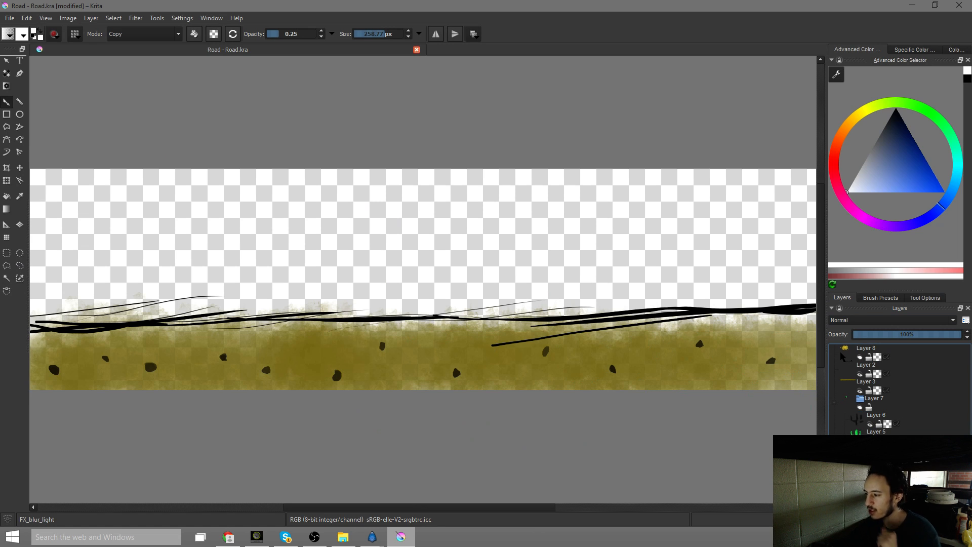
click(834, 403)
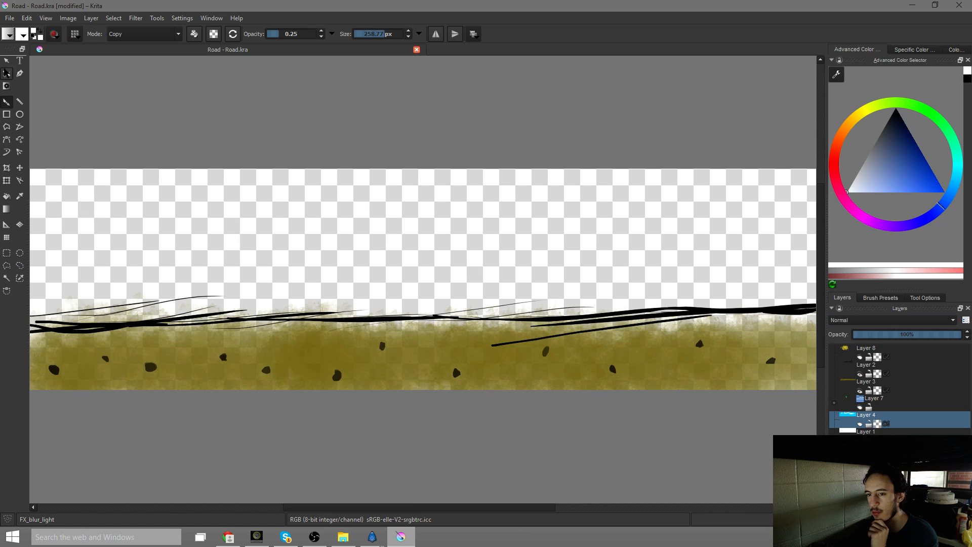
Export the road ground and lines as a PNG image with the alpha channel stored, replacing road.png
click(9, 18)
mouse_move(5, 52)
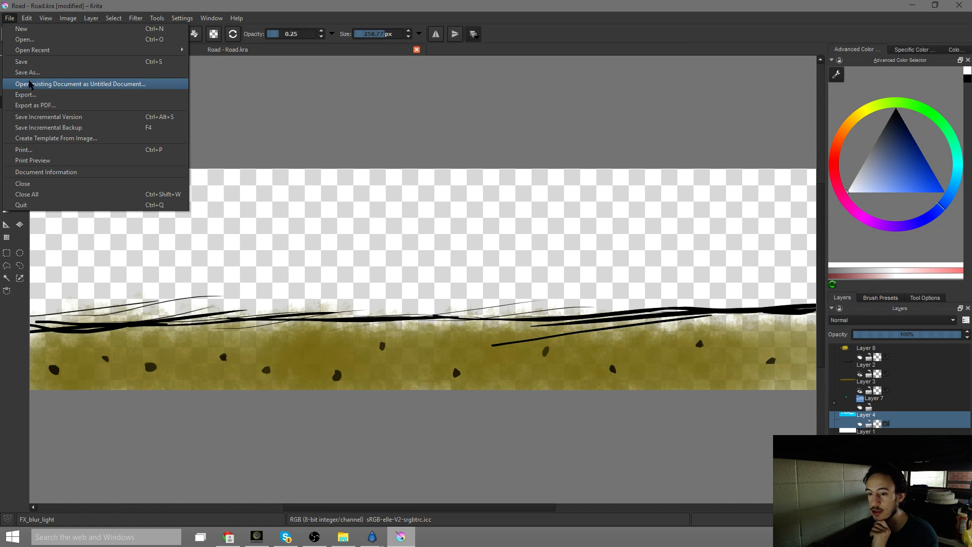
click(45, 95)
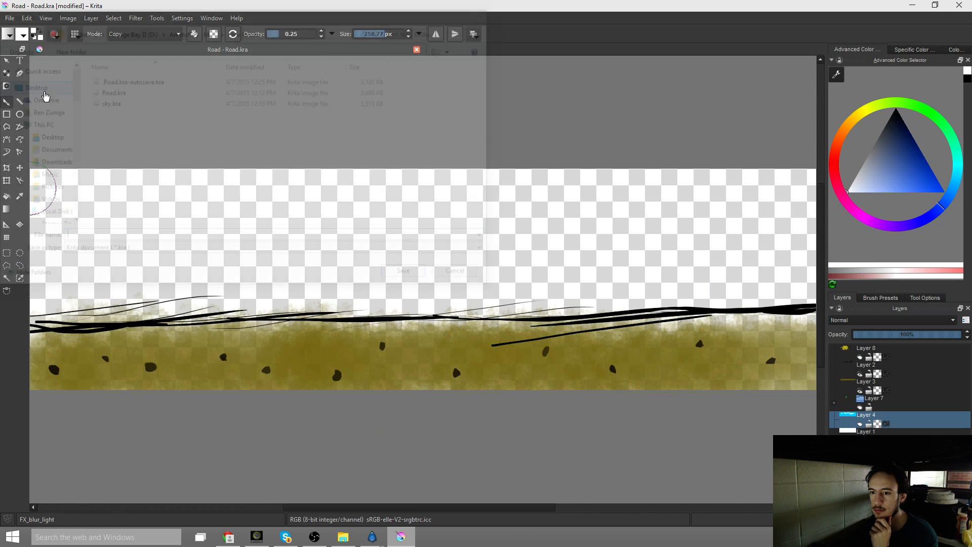
click(150, 247)
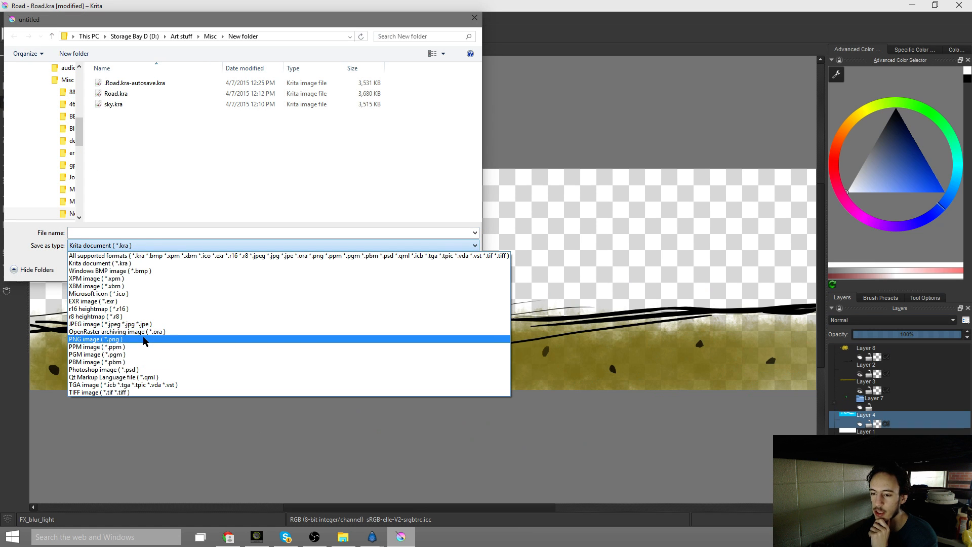
click(144, 339)
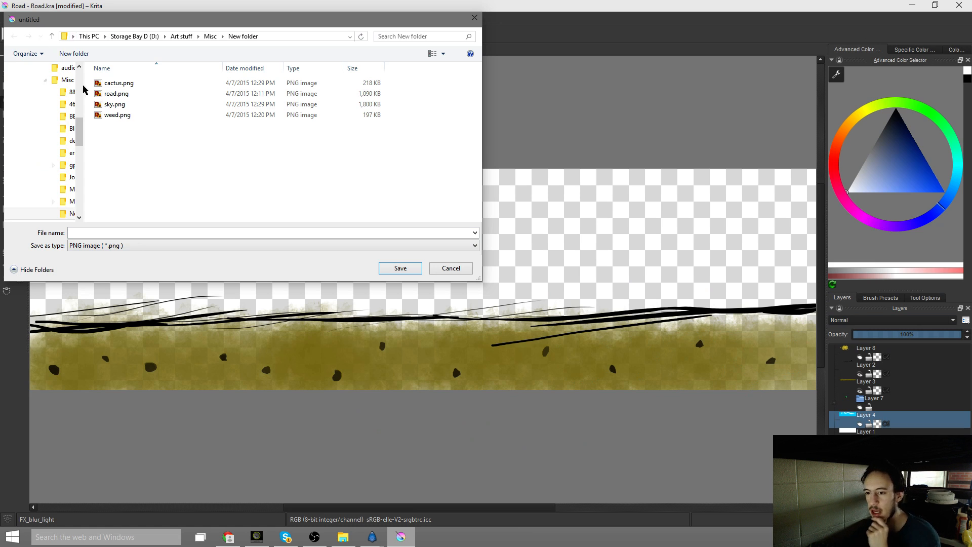
click(124, 94)
click(399, 268)
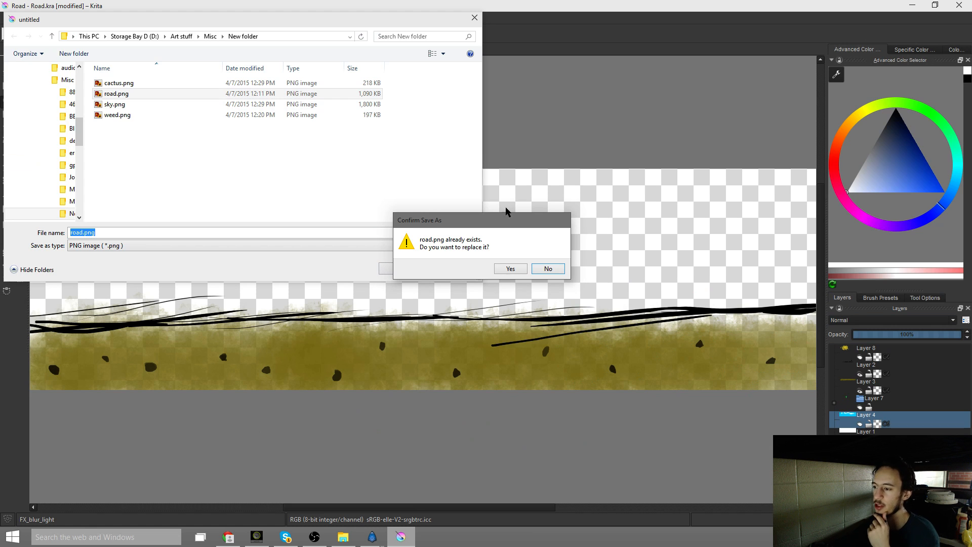
click(511, 269)
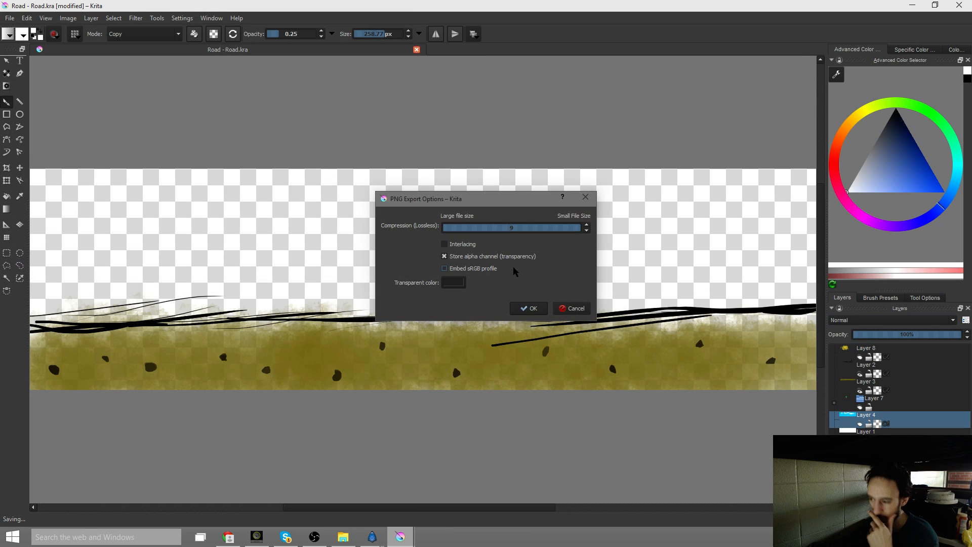
click(529, 308)
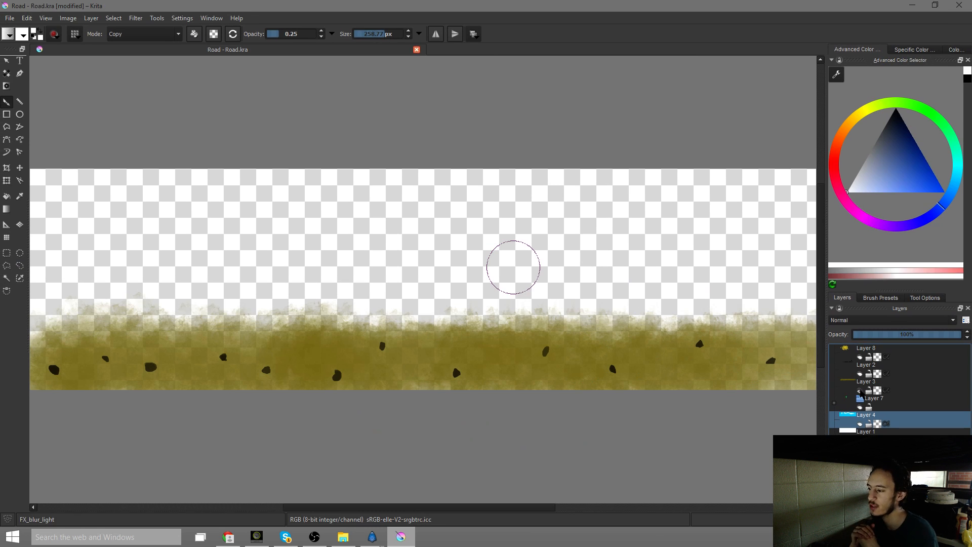
Hide the Layer 3 ground, show only yellow Layer 8 and export it as a PNG image, replacing weed.png
click(860, 391)
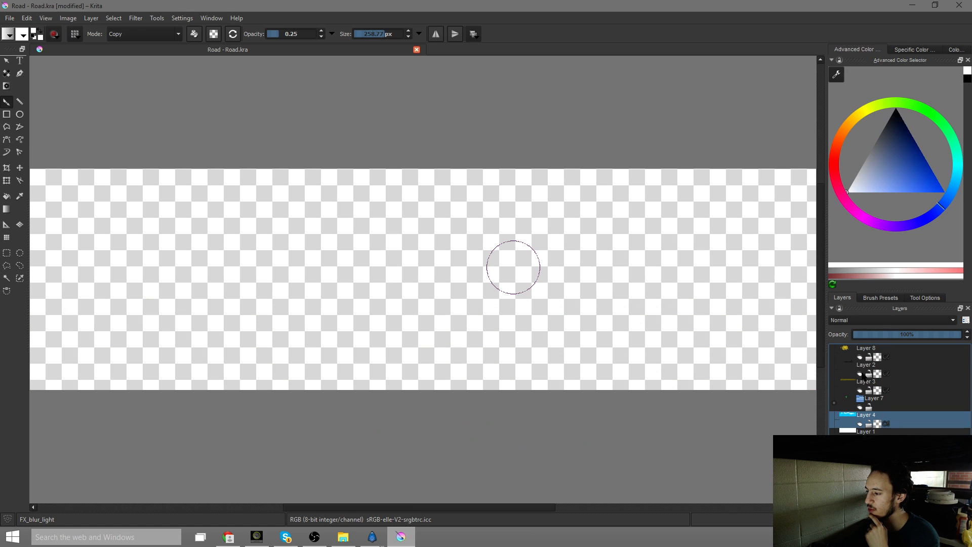
click(860, 357)
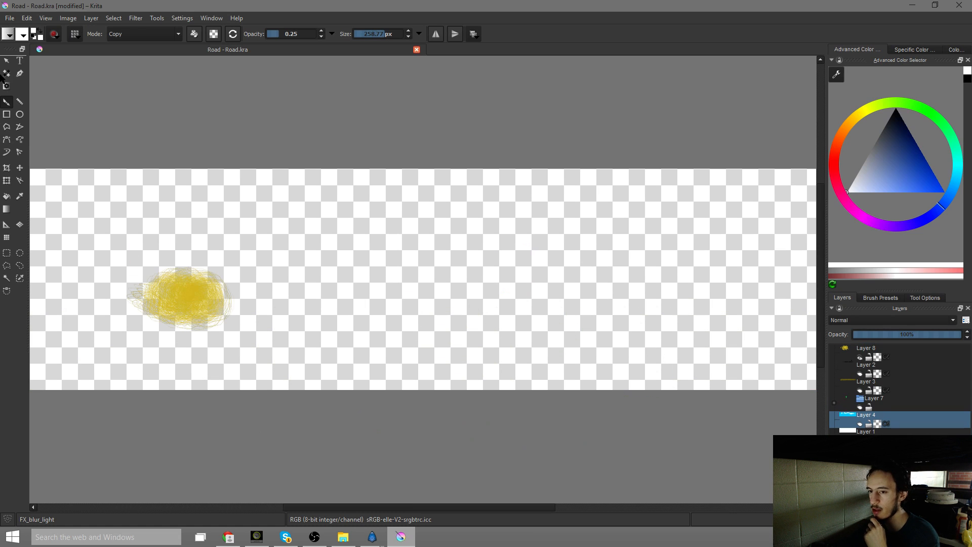
click(6, 19)
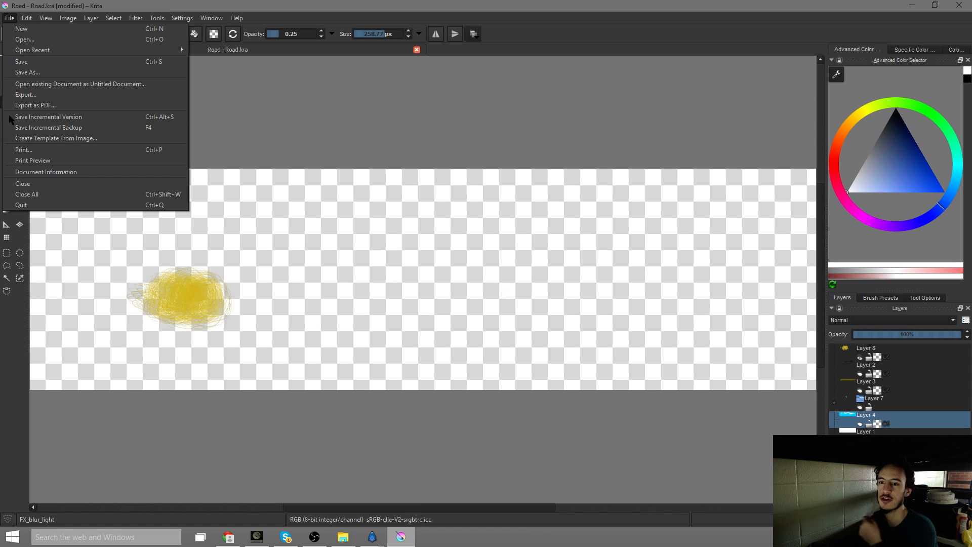
click(10, 95)
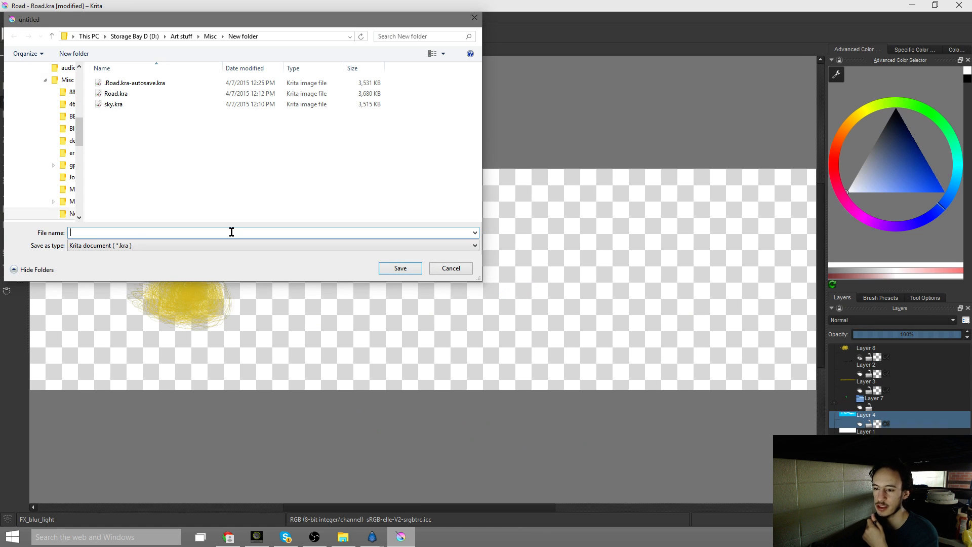
click(201, 248)
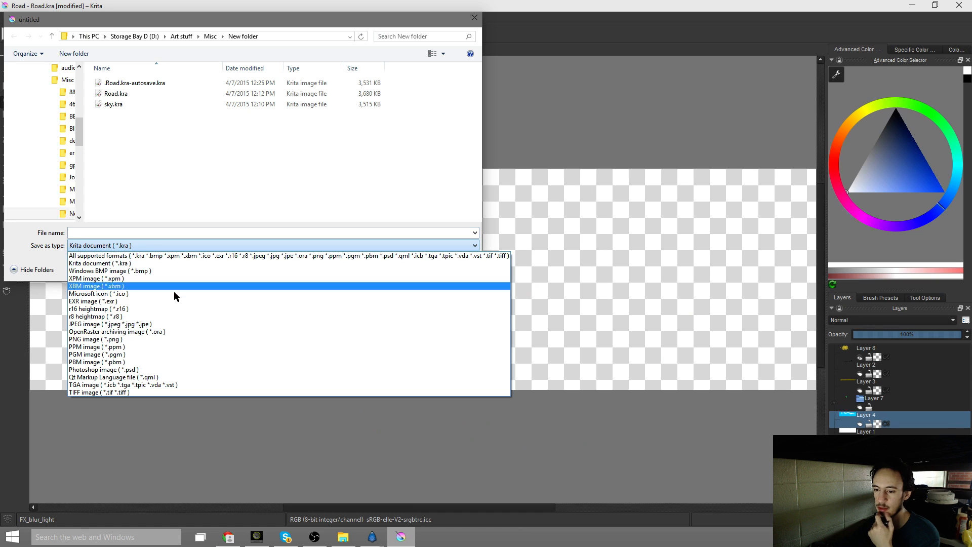
click(131, 347)
click(114, 247)
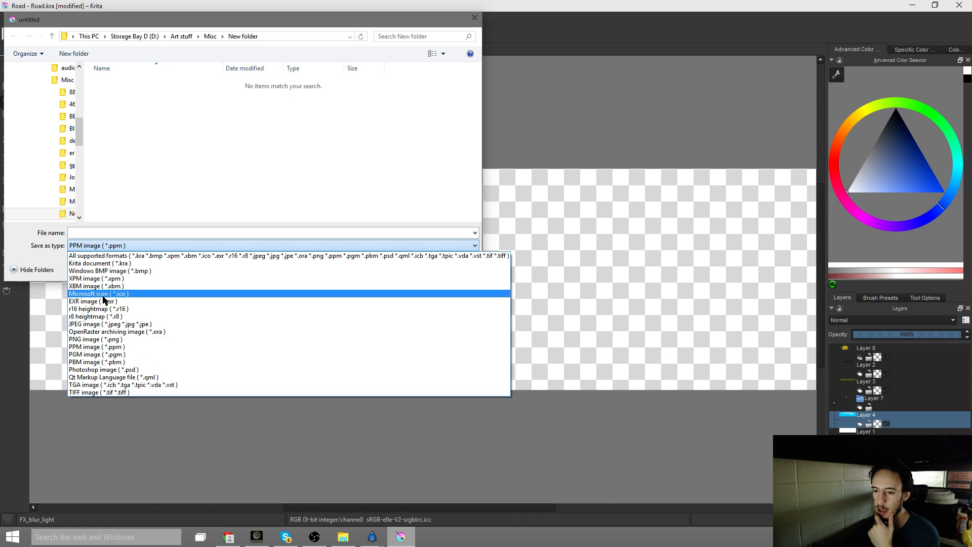
click(94, 335)
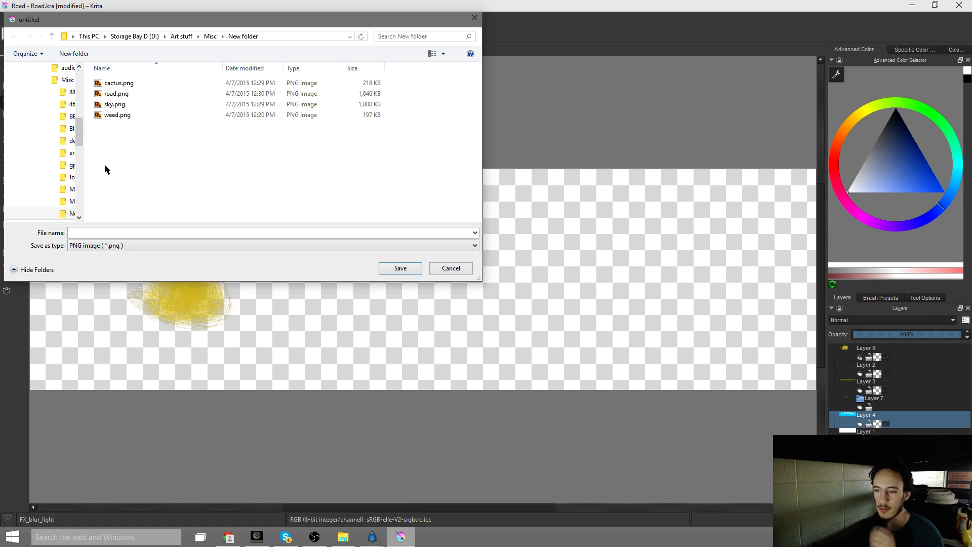
click(133, 118)
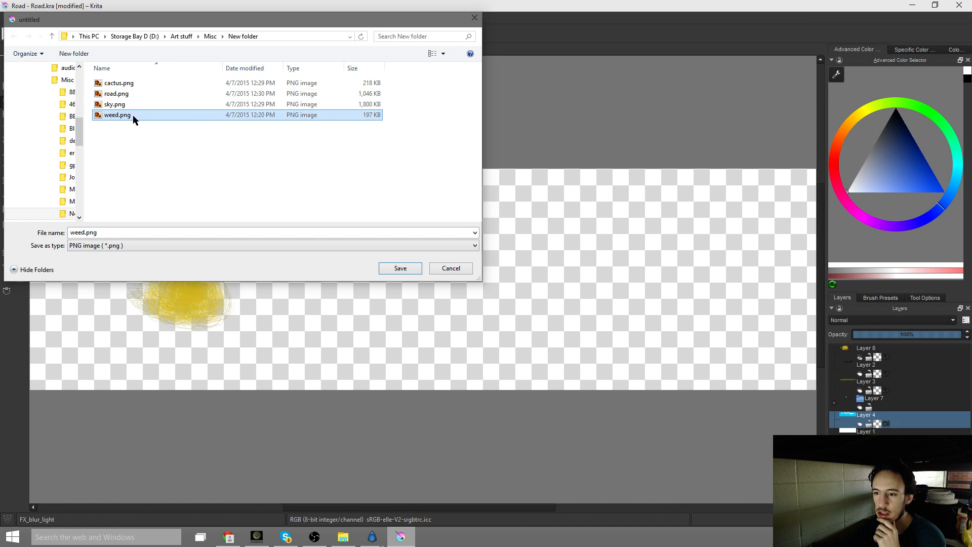
click(397, 269)
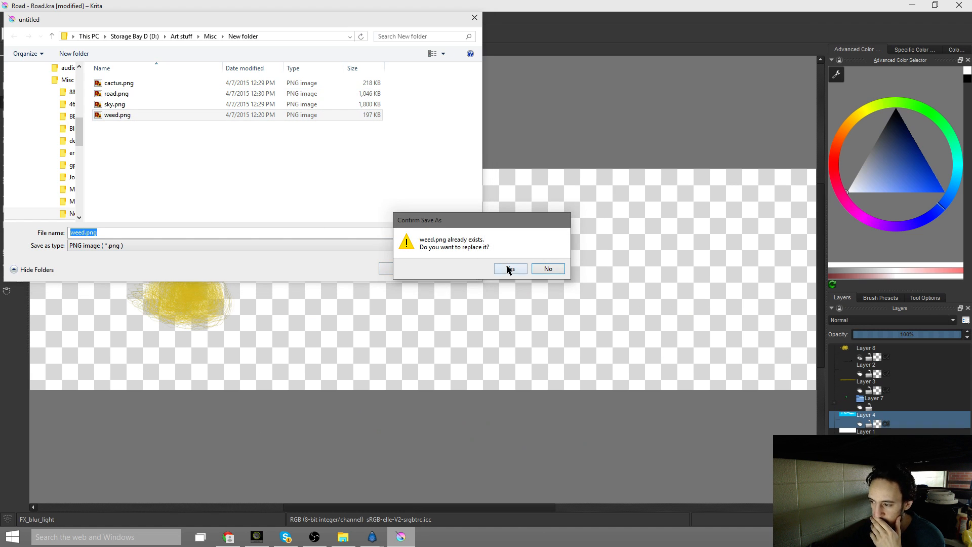
click(506, 268)
click(528, 309)
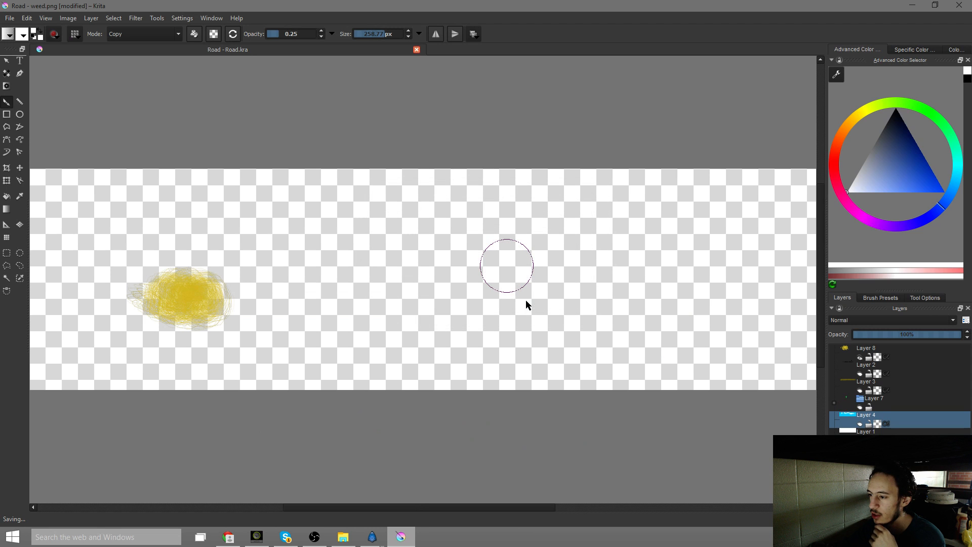
Close Krita, saving the changes to the Road document
click(958, 5)
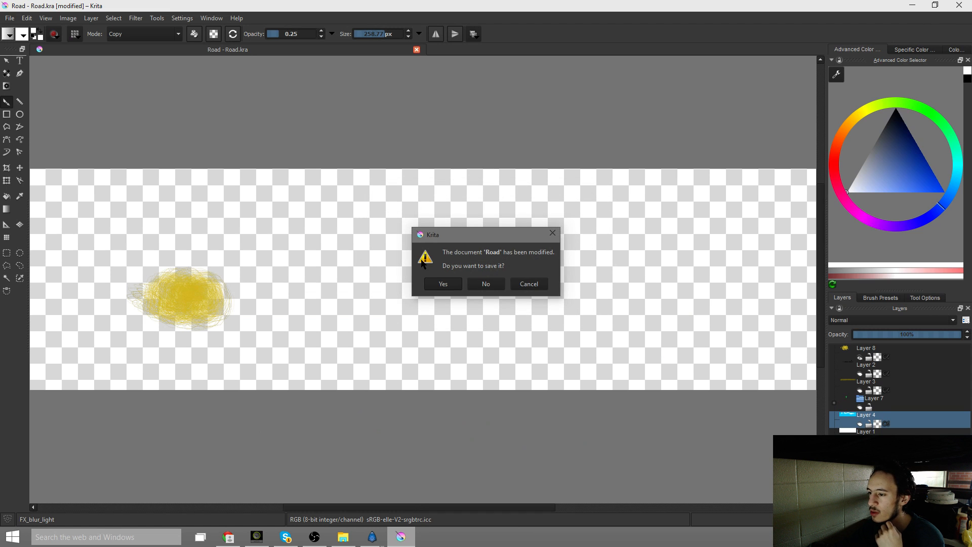
click(442, 285)
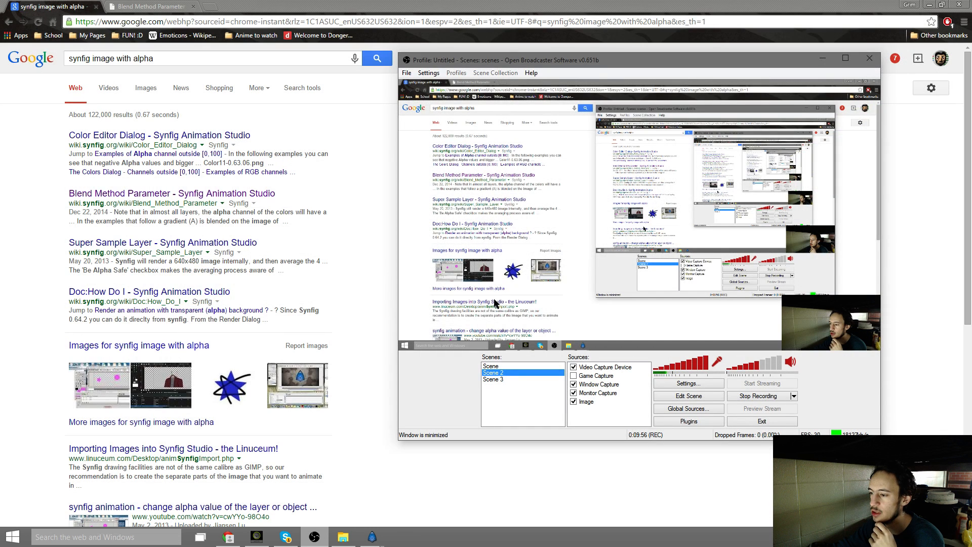
click(221, 251)
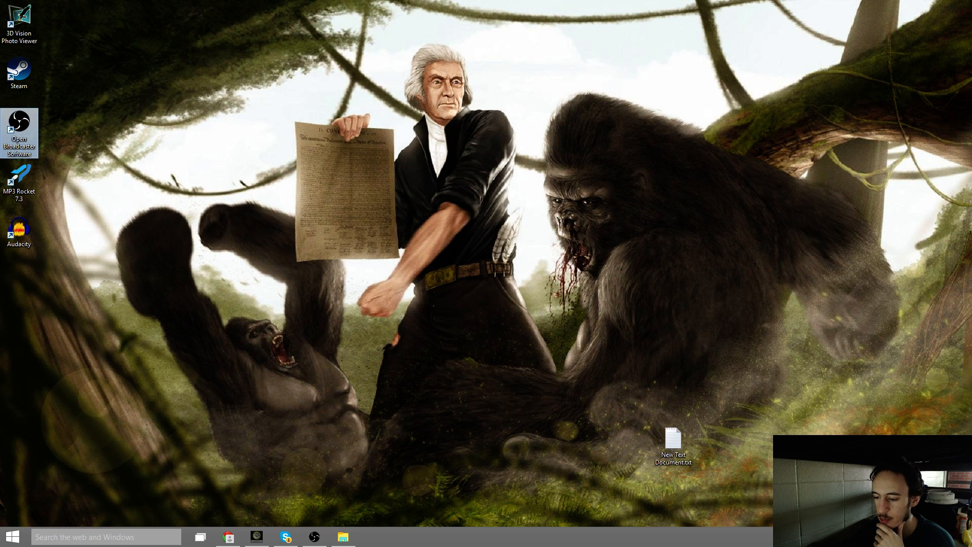
click(13, 537)
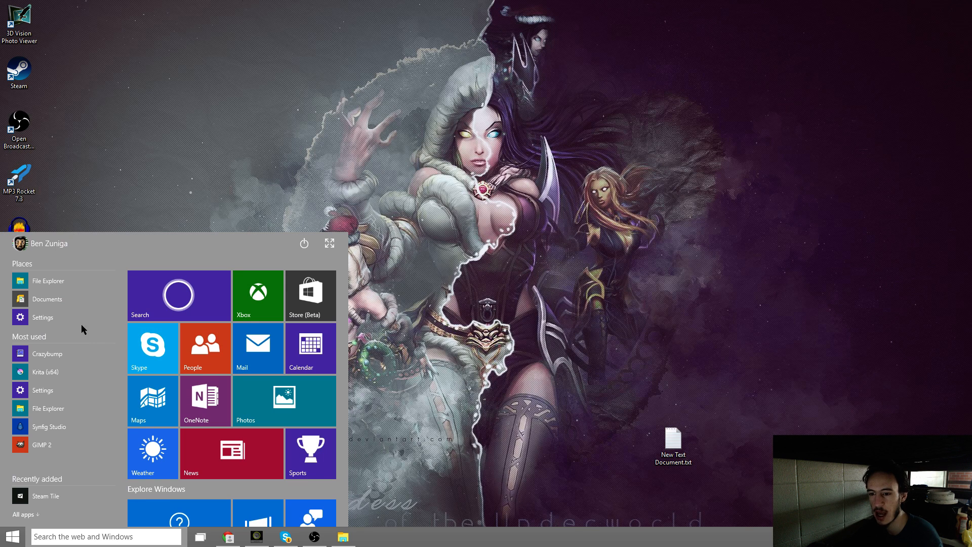
click(23, 124)
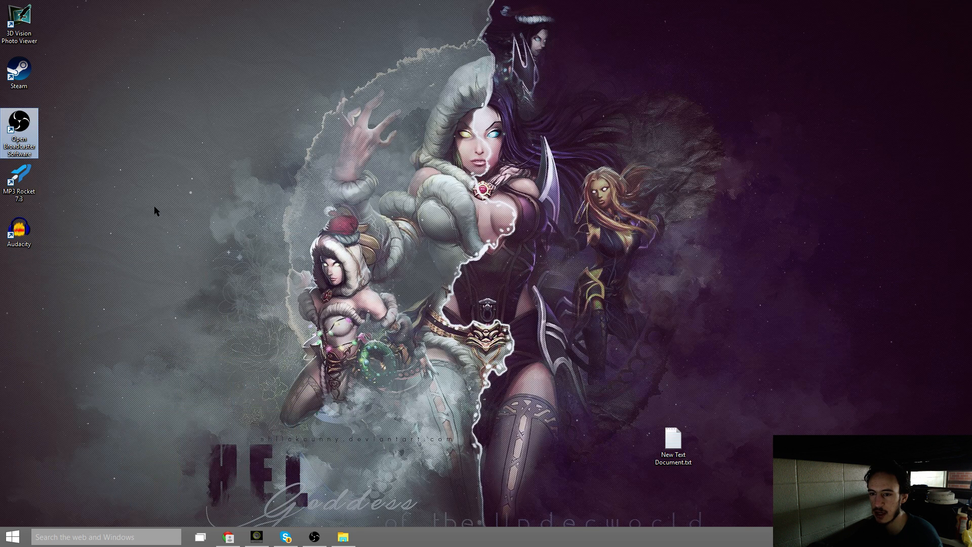
click(154, 206)
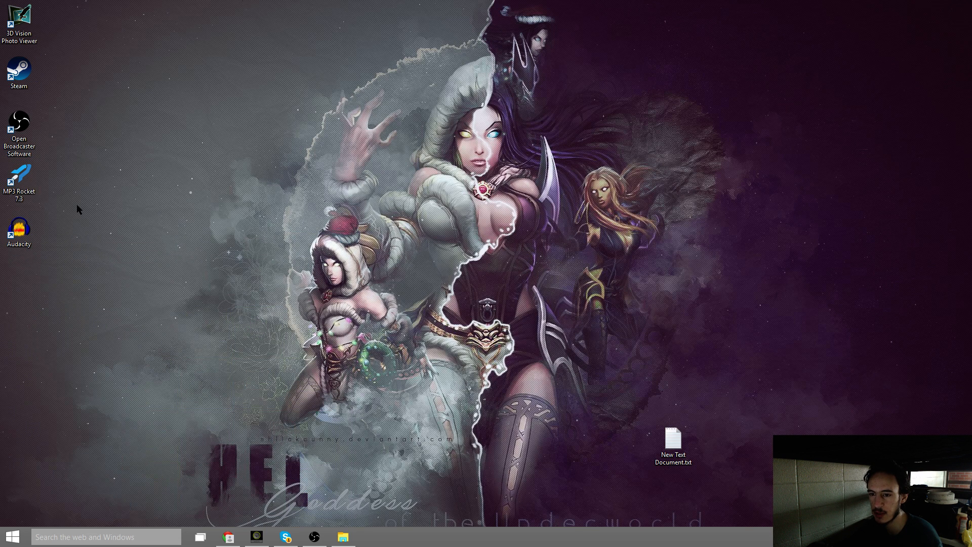
Search the computer for "synfig" and launch Synfig Studio
click(96, 534)
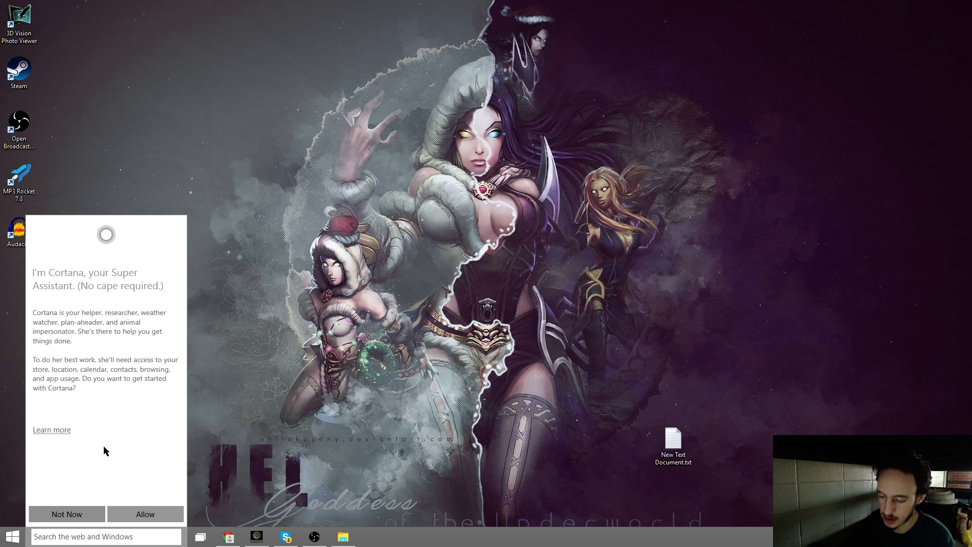
text(syf)
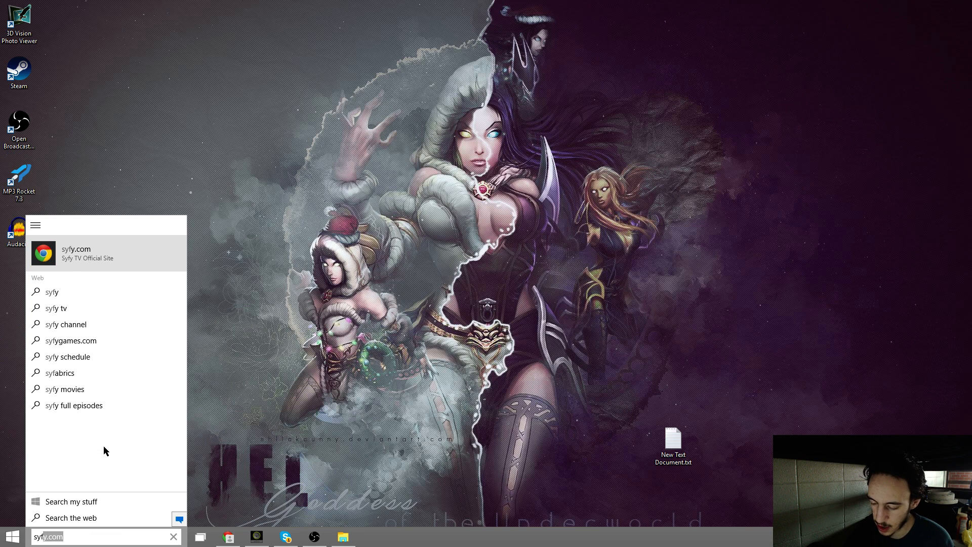
text(gin)
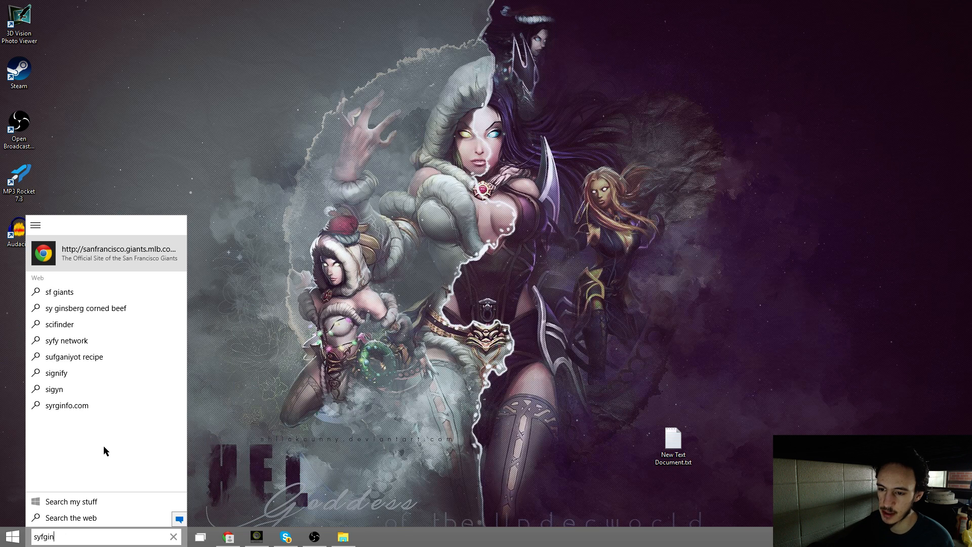
key(BackSpace)
key(BackSpace)
key(BackSpace)
key(BackSpace)
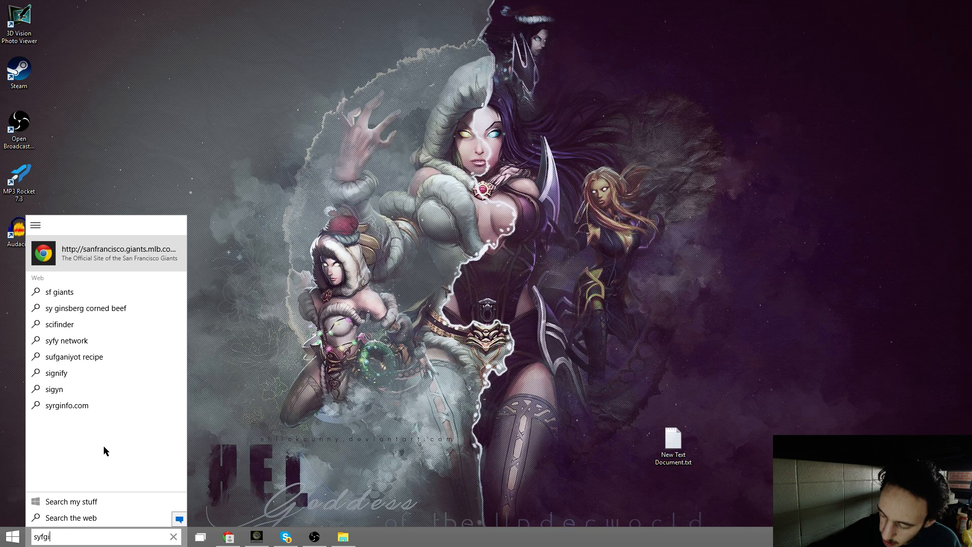
text(nfig)
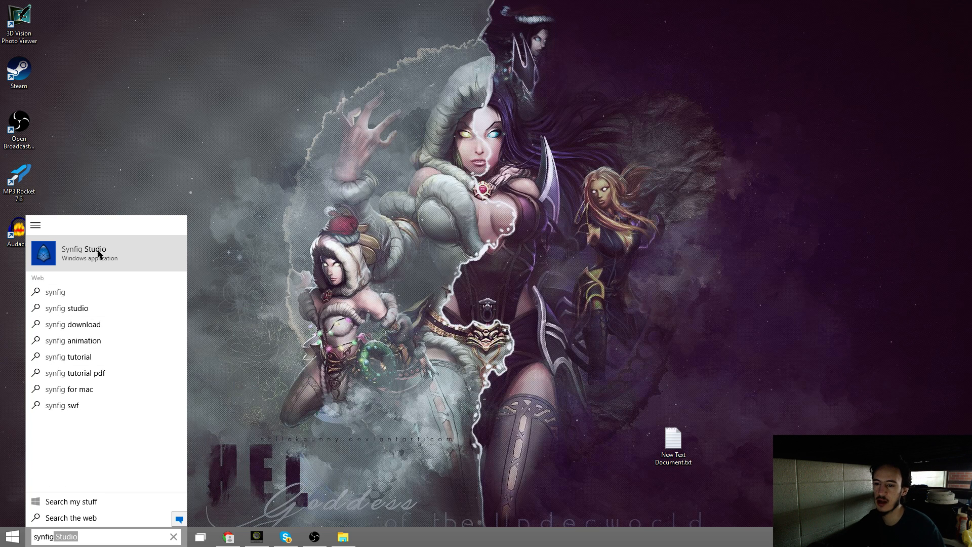
click(79, 251)
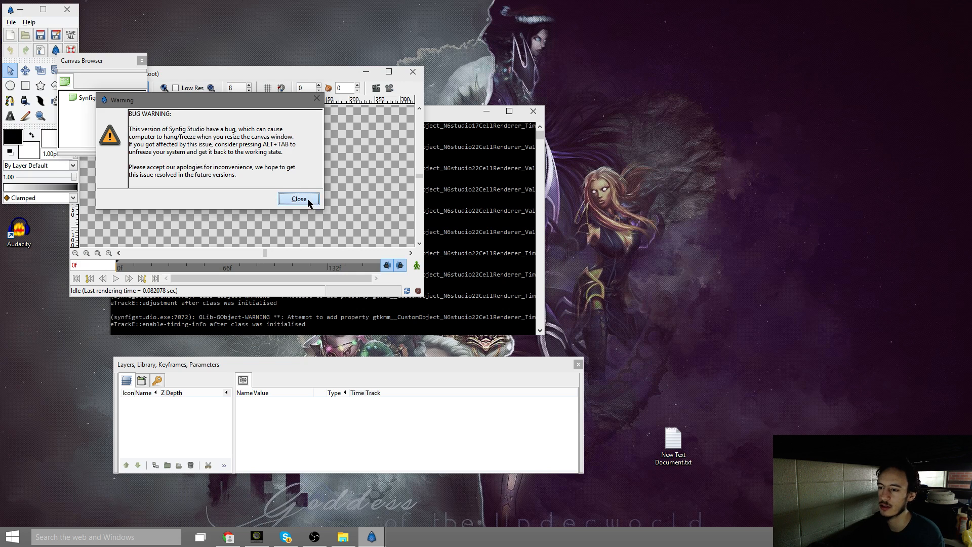
Dismiss the startup bug warning, close the Canvas Browser and maximize the Synfig Animation 1 canvas window
click(299, 198)
click(142, 60)
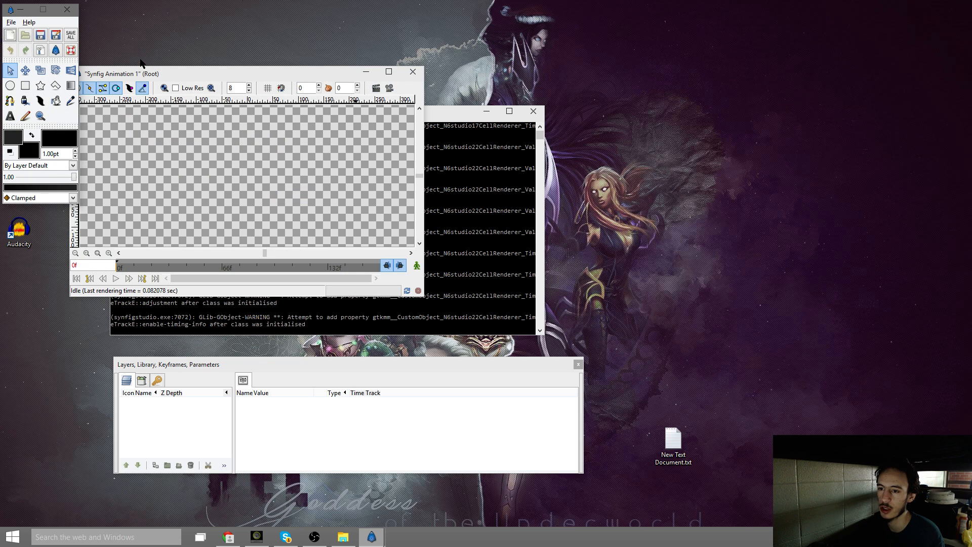
click(389, 71)
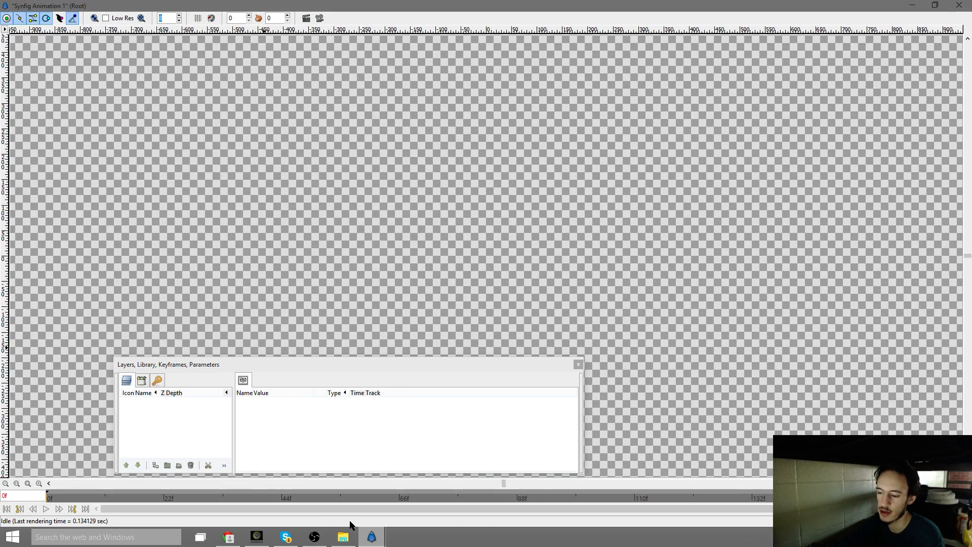
Bring Synfig Studio's toolbox window in front of the maximized canvas
click(371, 535)
mouse_move(356, 500)
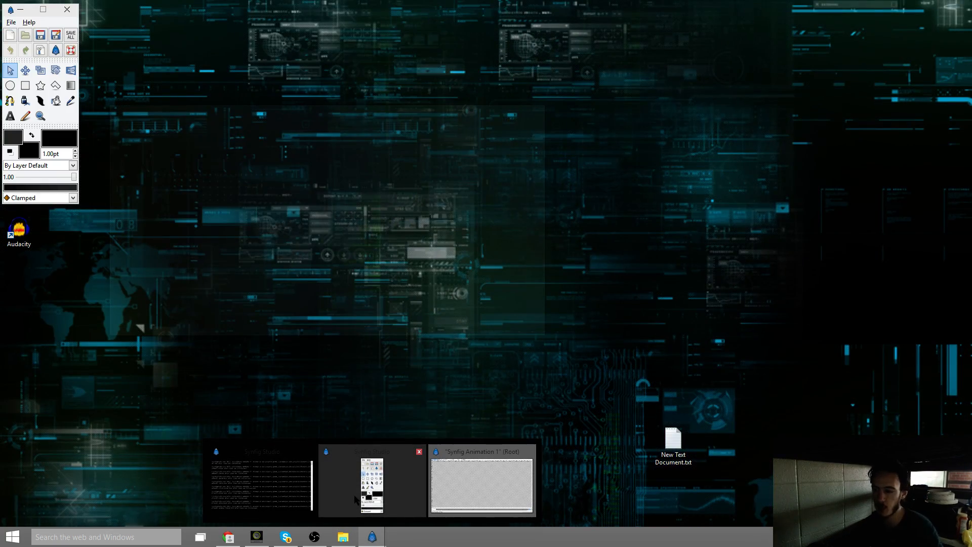
click(346, 484)
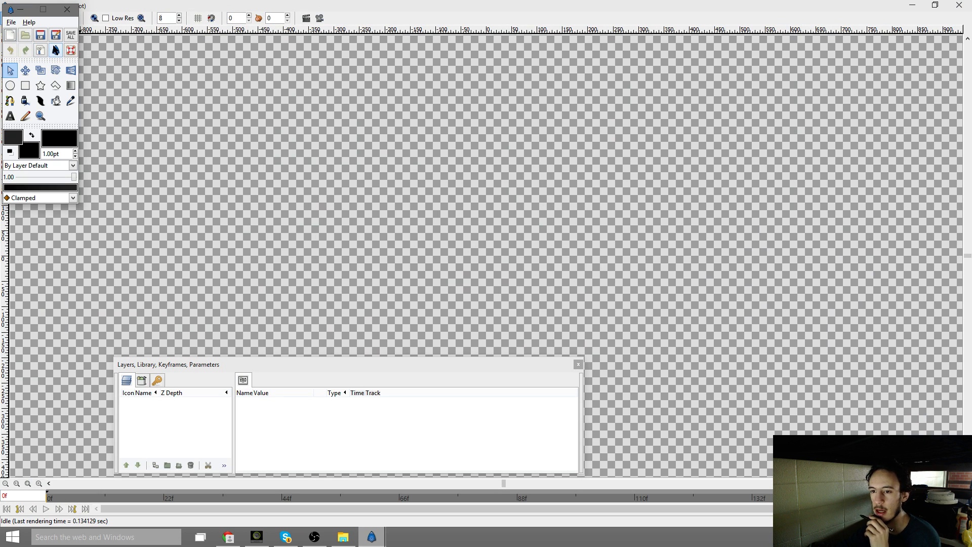
Open the Synfig Studio Setup dialog and turn the maximized canvas into an enlarged floating window beside the toolbox
click(41, 51)
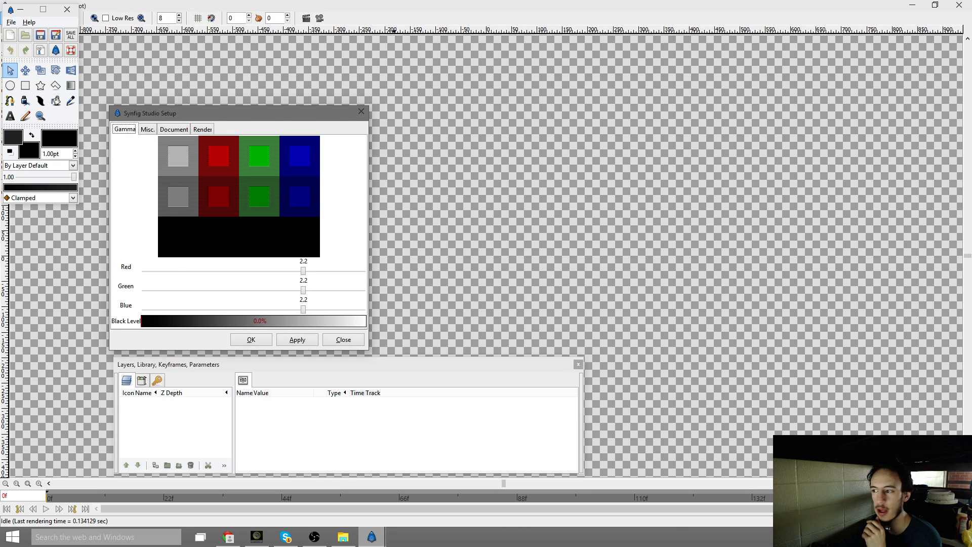
double_click(857, 7)
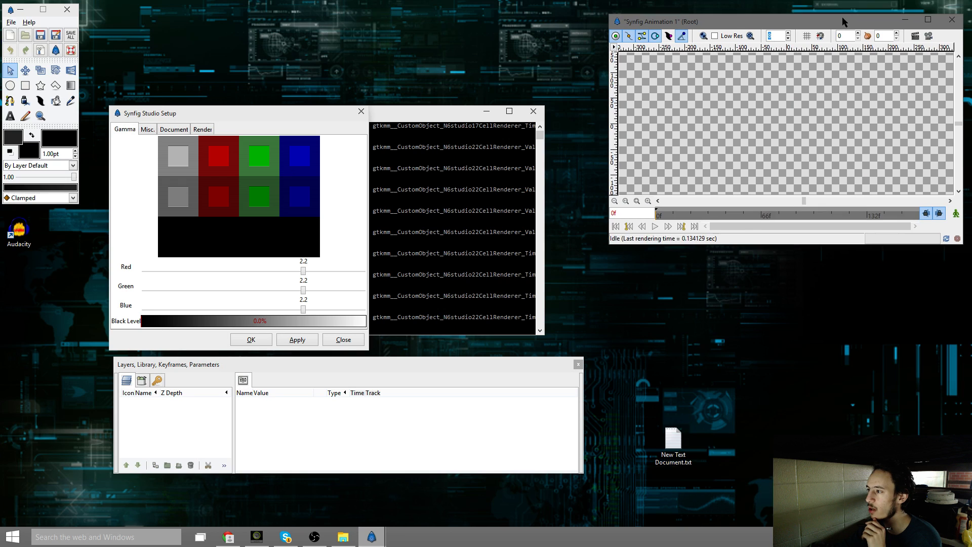
drag(610, 239, 364, 330)
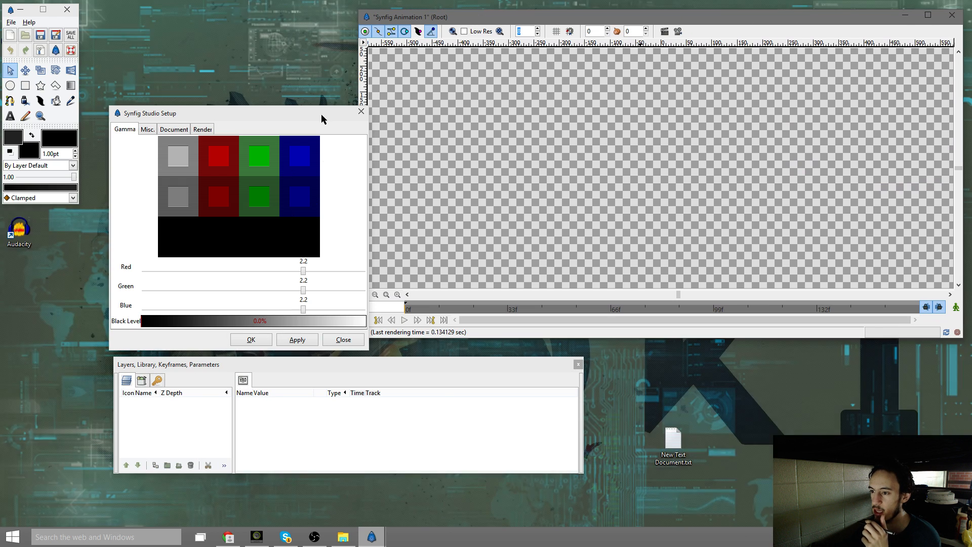
Move the Synfig Studio Setup dialog over the canvas, review its miscellaneous settings and accept them without changes
drag(321, 114, 662, 180)
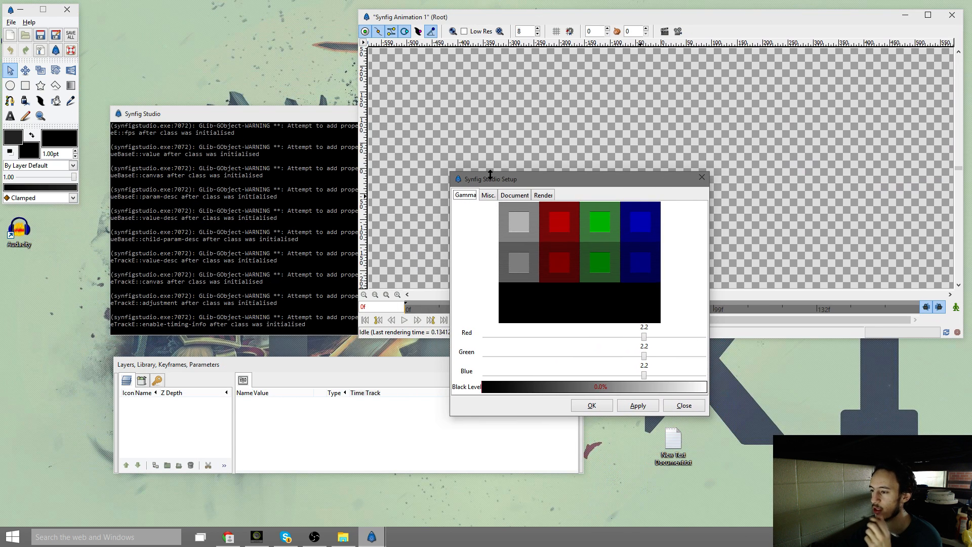
click(491, 199)
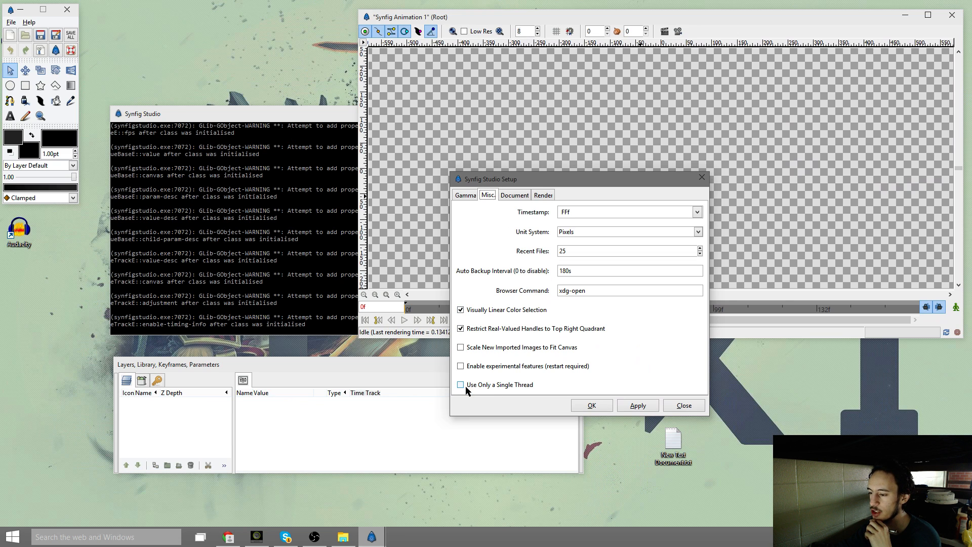
click(592, 406)
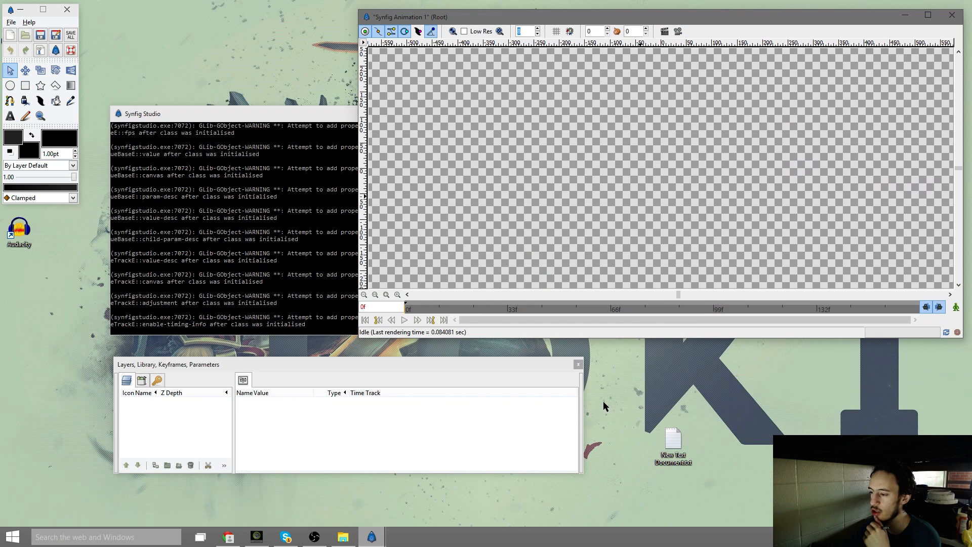
Review the new-document defaults and predefined resolutions in the Synfig Studio Setup dialog and accept them without changes
click(40, 50)
click(178, 131)
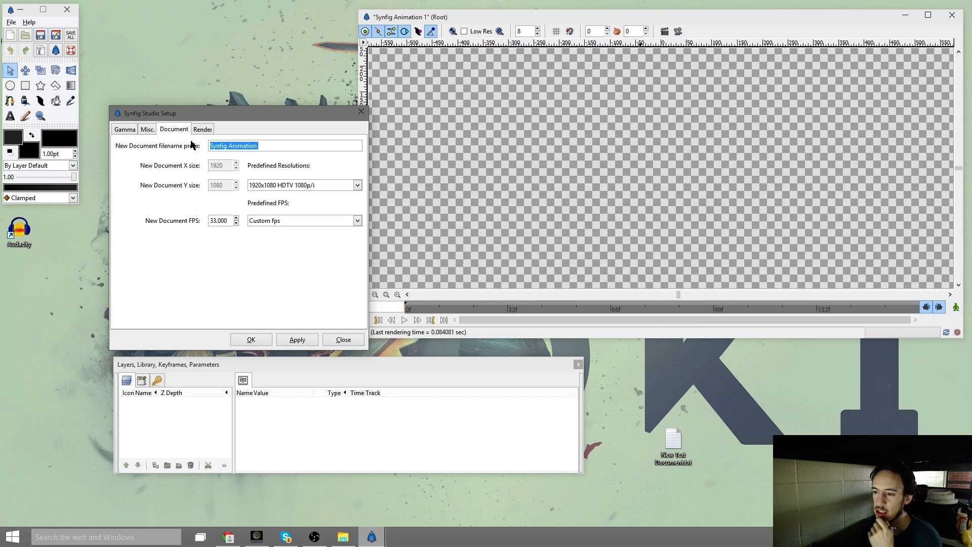
click(307, 187)
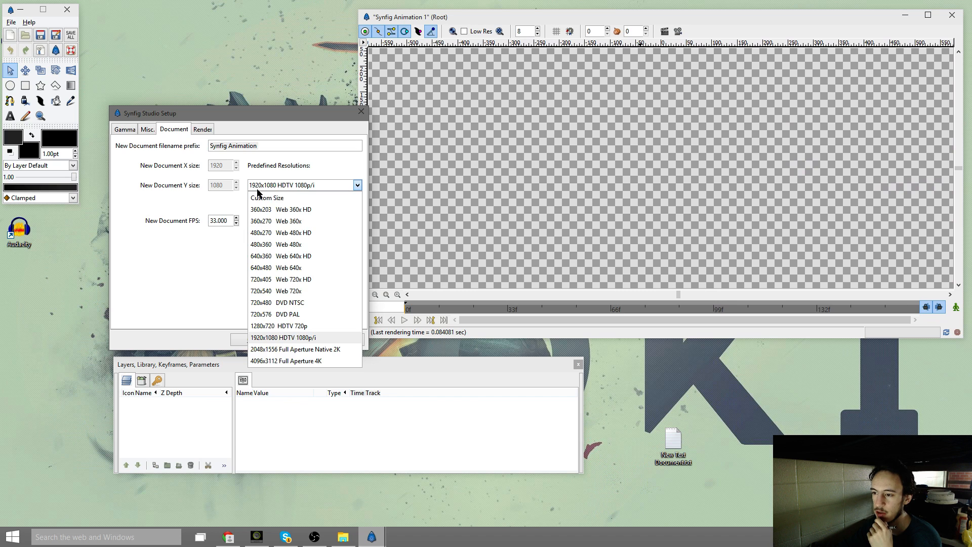
click(191, 204)
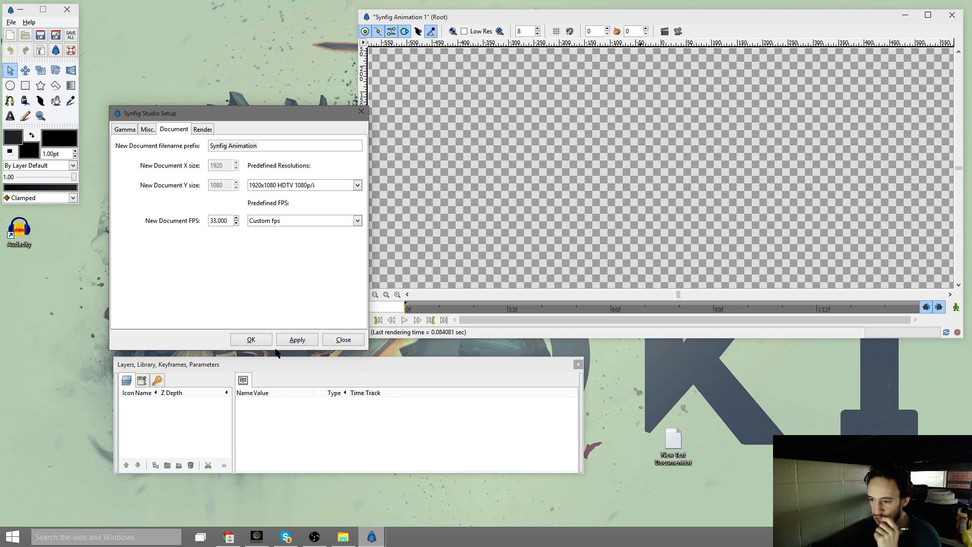
click(263, 337)
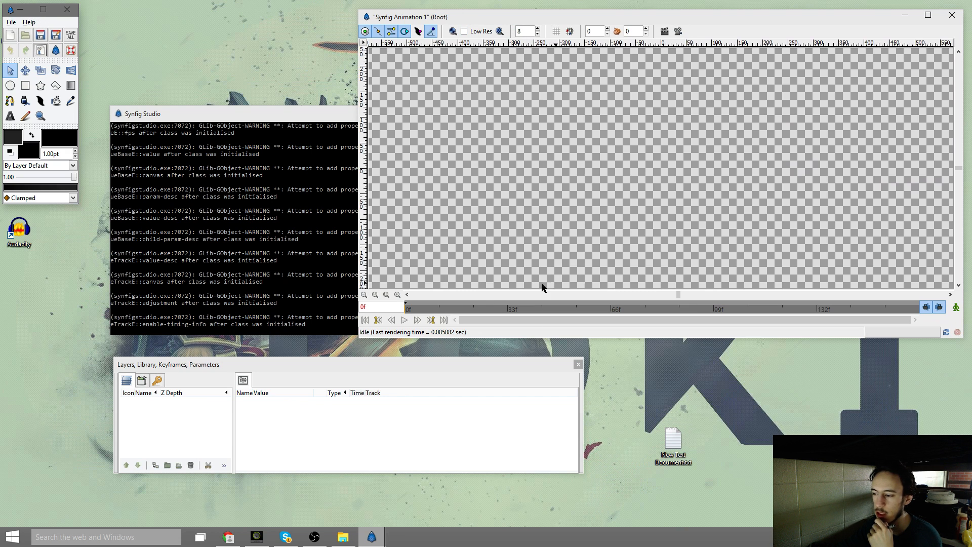
Close the Layers, Library, Keyframes, Parameters window, reopen the horizontal dock and place it below the console window
click(578, 364)
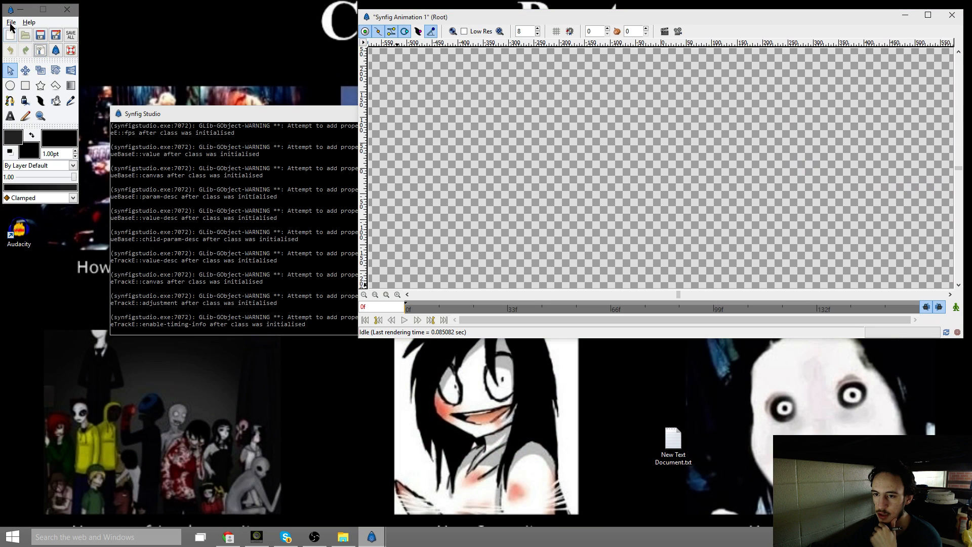
click(11, 23)
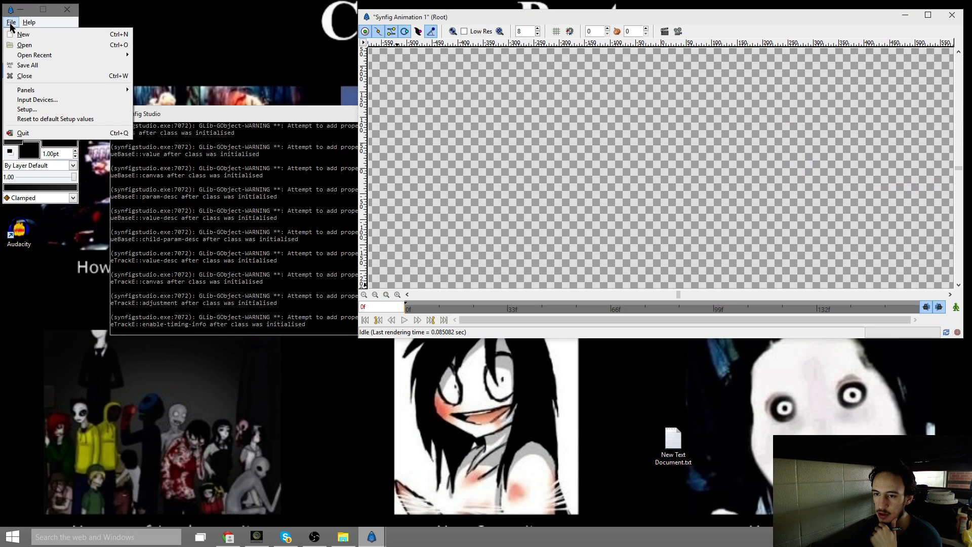
mouse_move(99, 96)
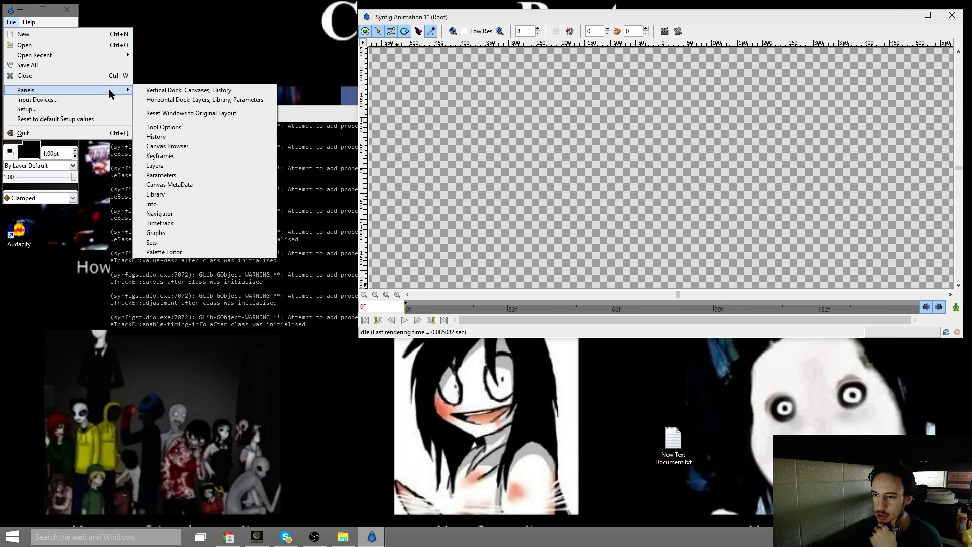
click(190, 100)
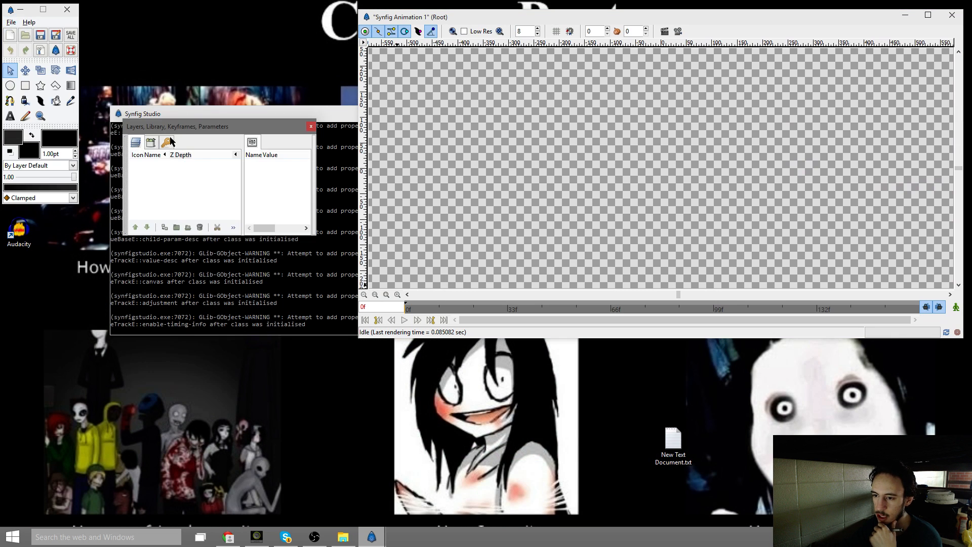
drag(190, 131, 155, 400)
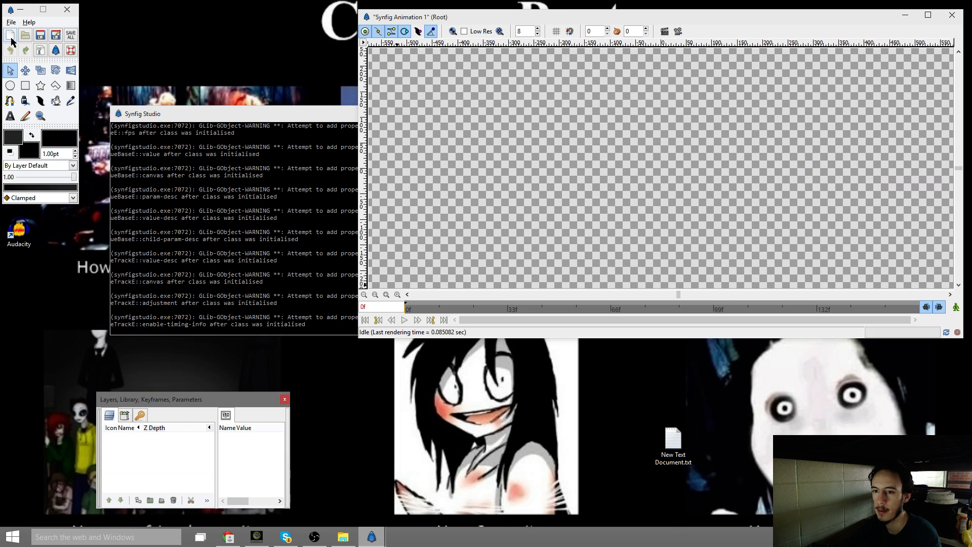
Maximize the Synfig Animation 1 canvas window behind the floating layers window
click(10, 22)
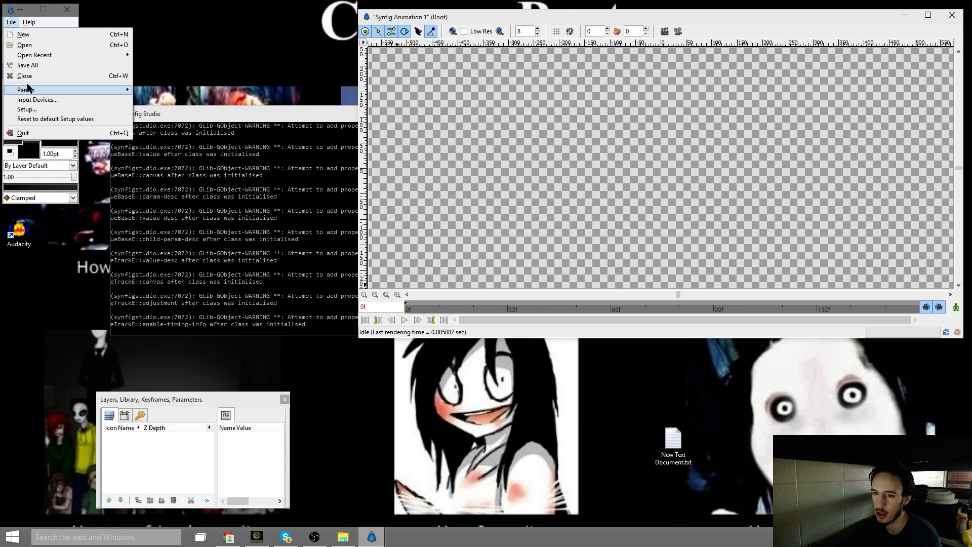
click(413, 133)
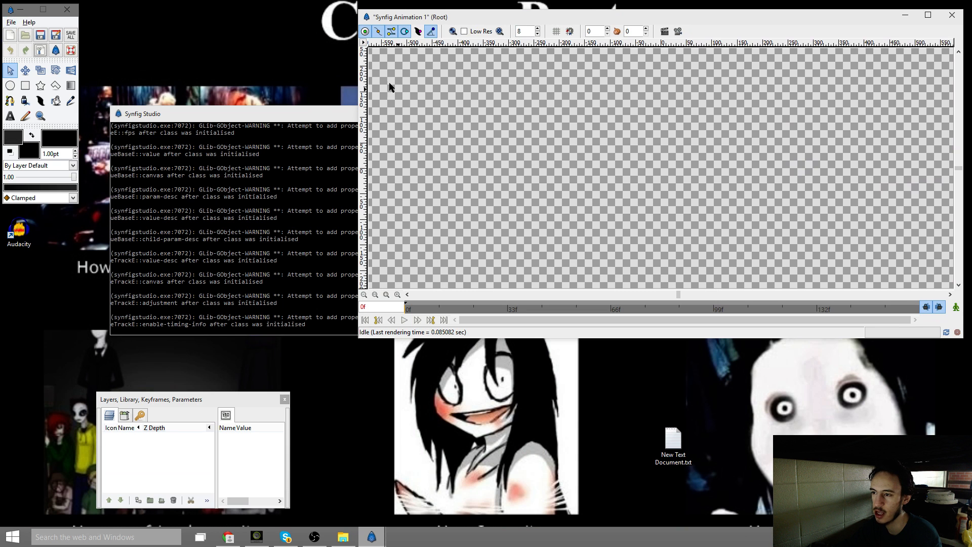
drag(534, 17, 515, 0)
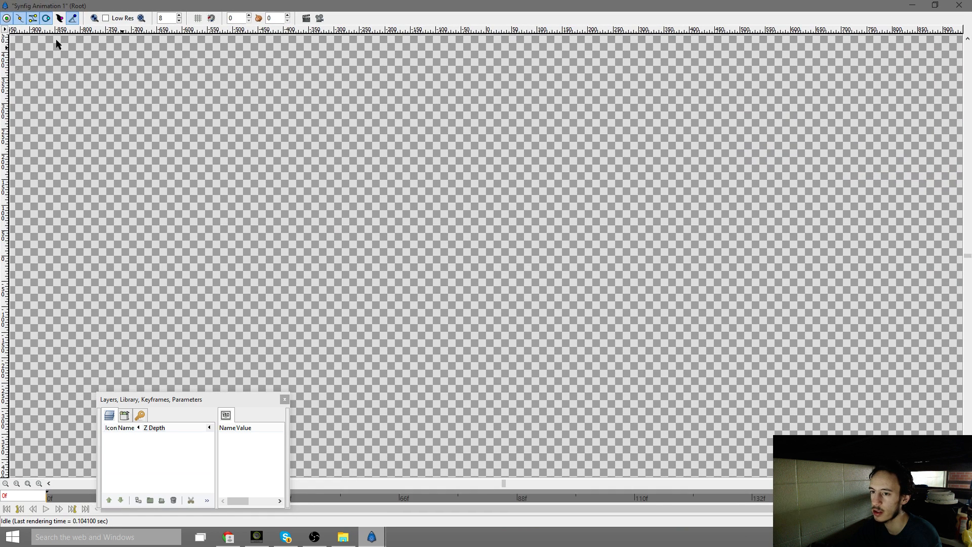
Import cactus.png from New folder into the Synfig Animation 1 canvas
click(5, 29)
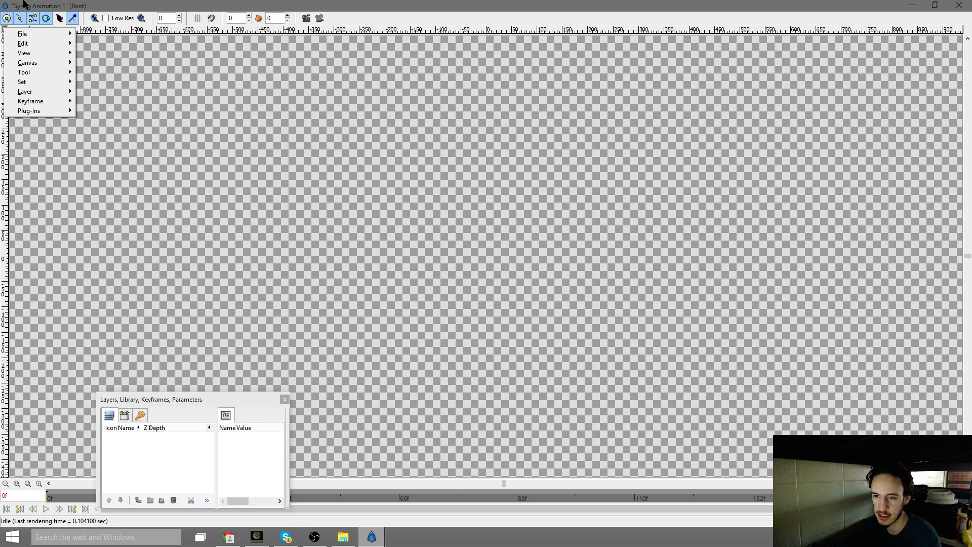
mouse_move(45, 35)
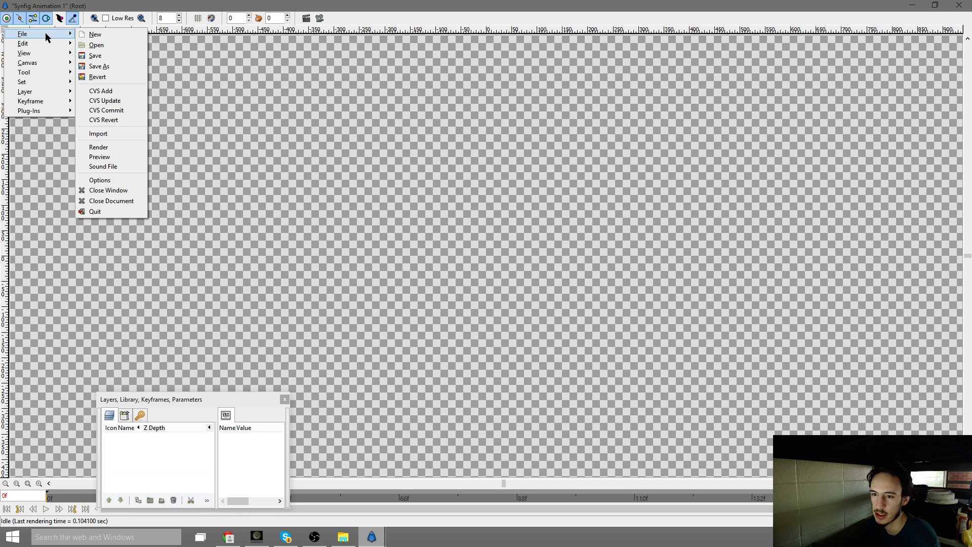
click(102, 136)
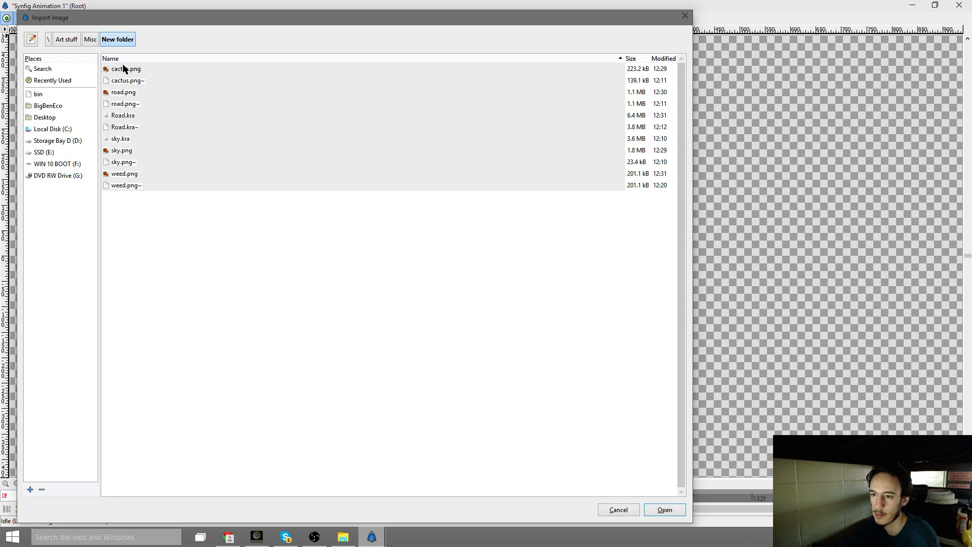
click(125, 69)
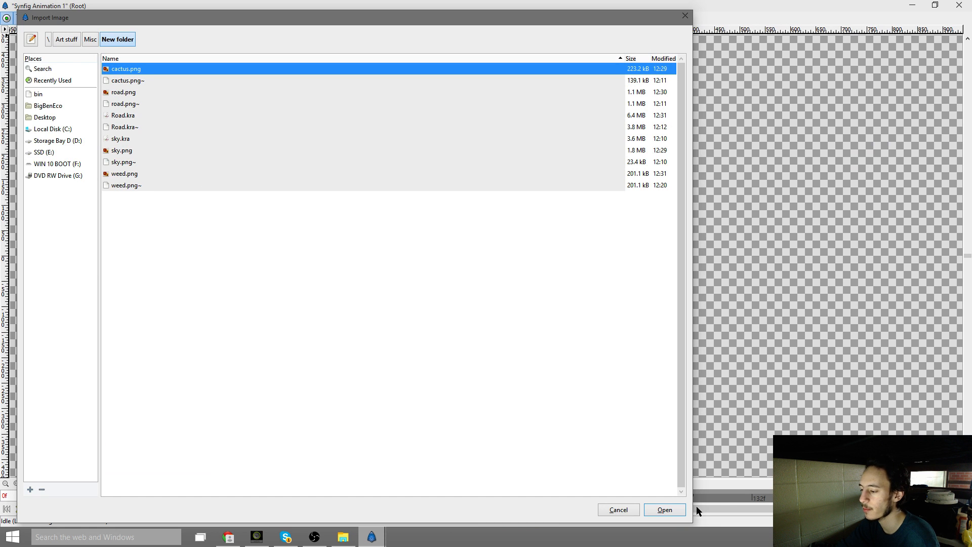
click(676, 506)
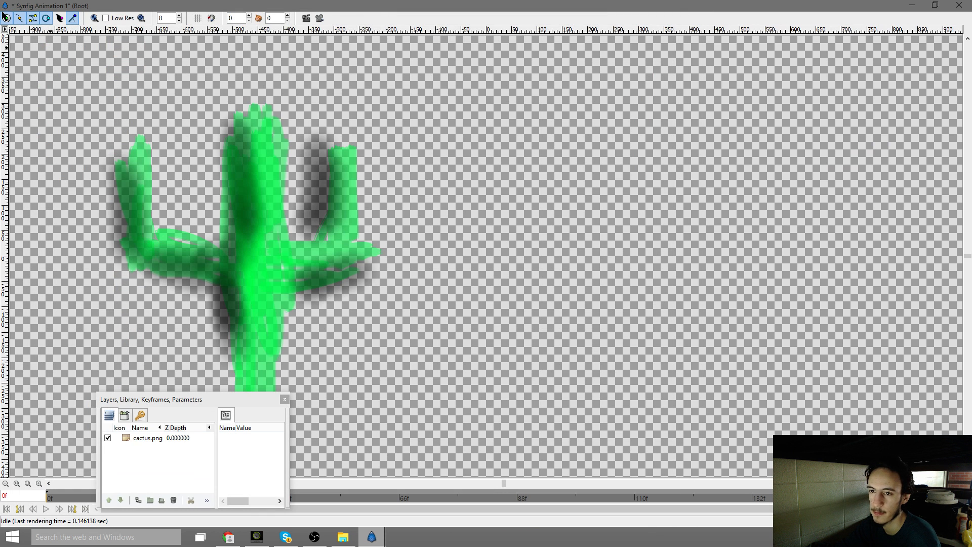
Import road.png from the same folder as a second image layer
click(3, 29)
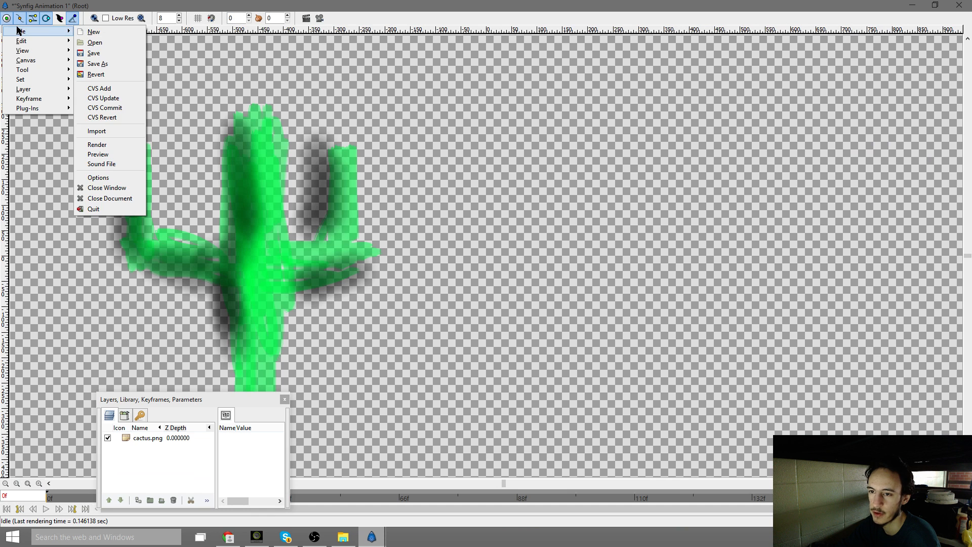
click(111, 132)
double_click(134, 93)
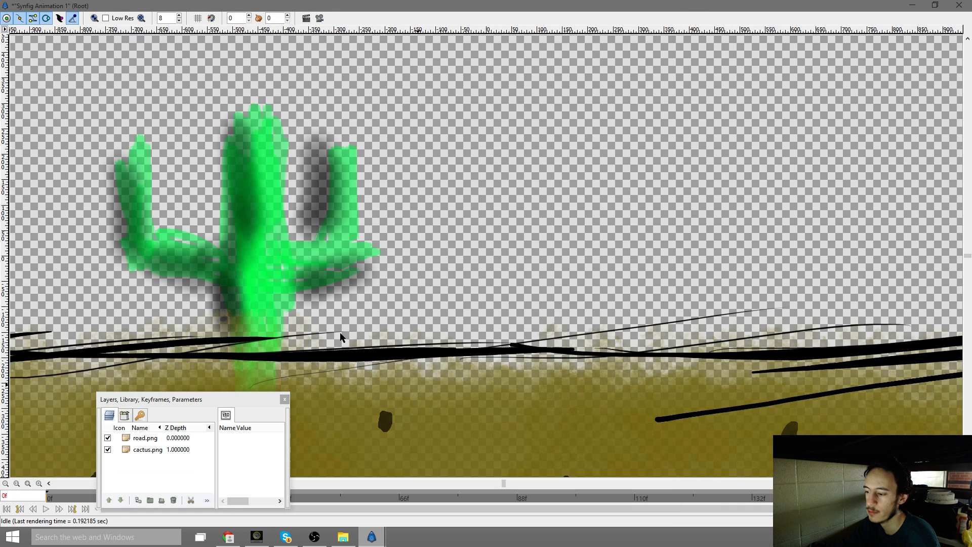
Import sky.png from the same folder as another image layer
click(4, 30)
mouse_move(32, 36)
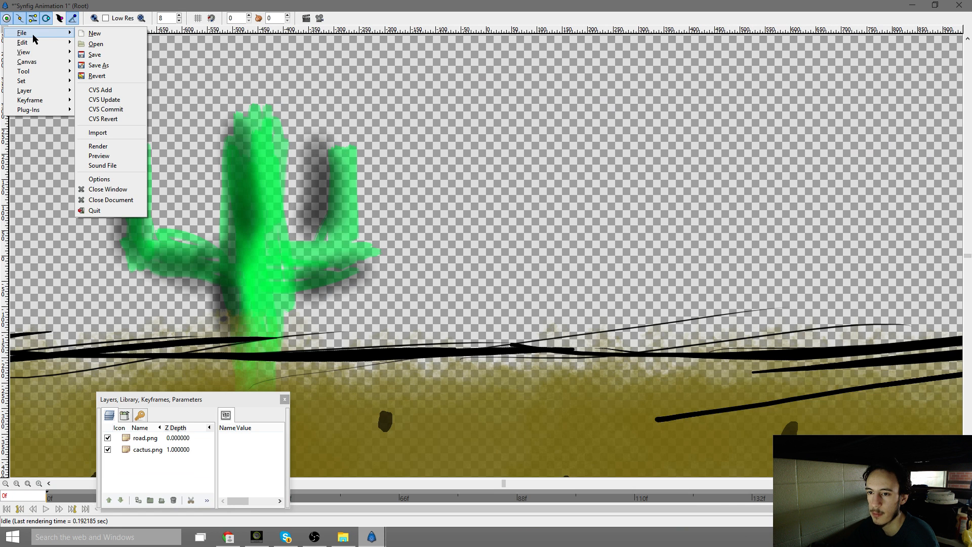
click(107, 133)
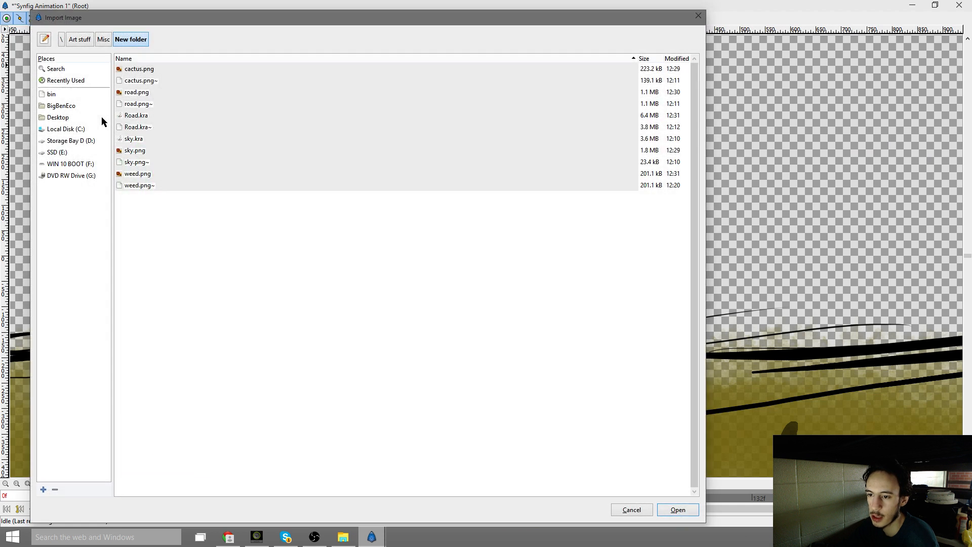
double_click(135, 151)
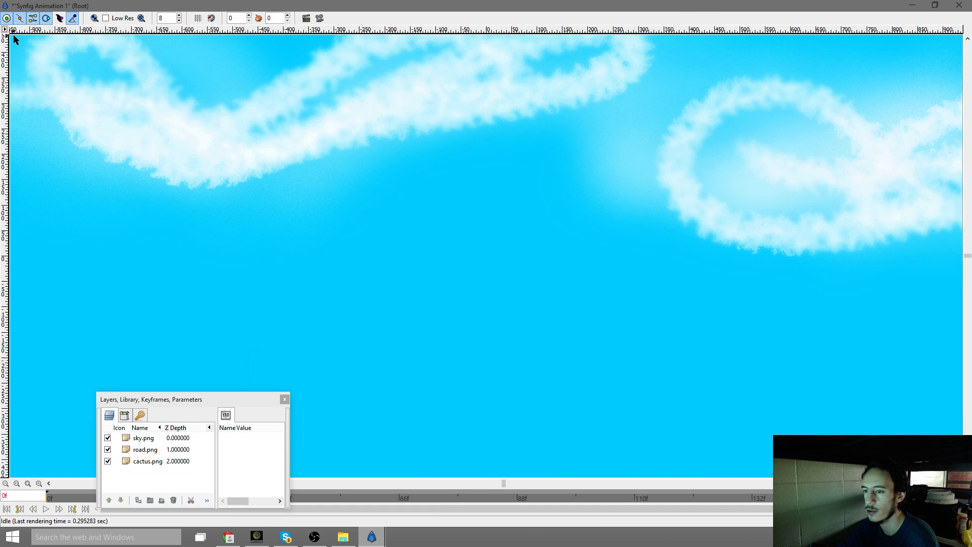
Import weed.png from the same folder as the fourth image layer
click(5, 30)
mouse_move(41, 34)
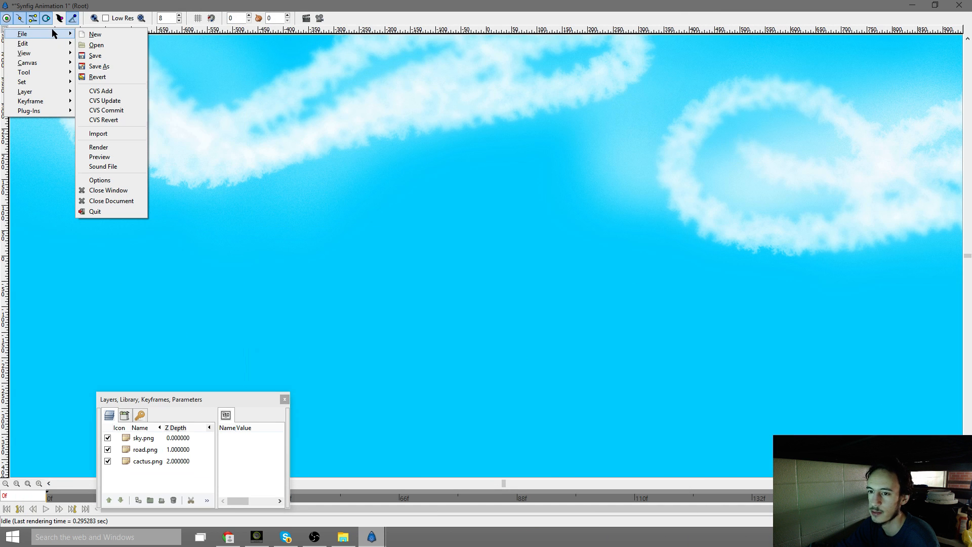
click(98, 133)
double_click(151, 174)
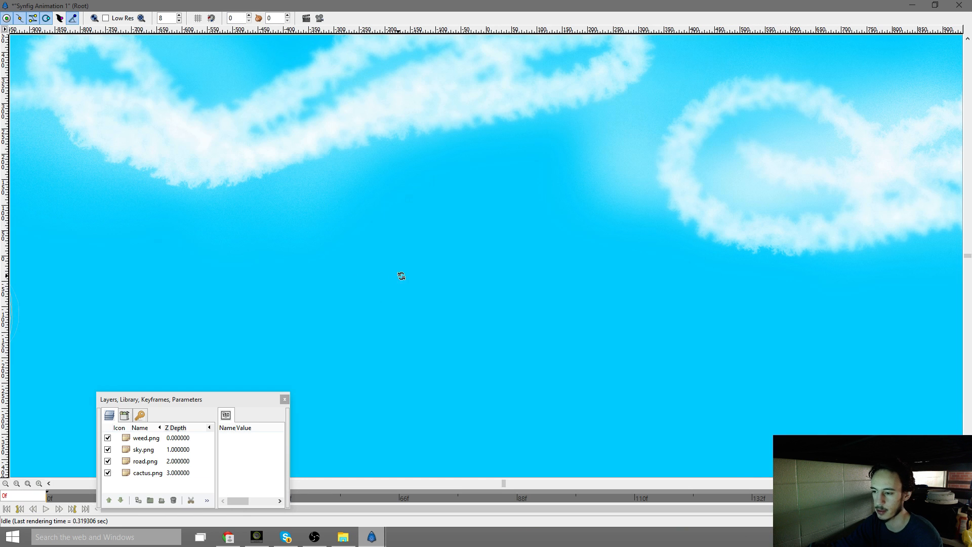
Move the sky.png layer beneath road.png and cactus.png to the bottom of the layer stack and clear the selection
scroll(416, 287, down, 3)
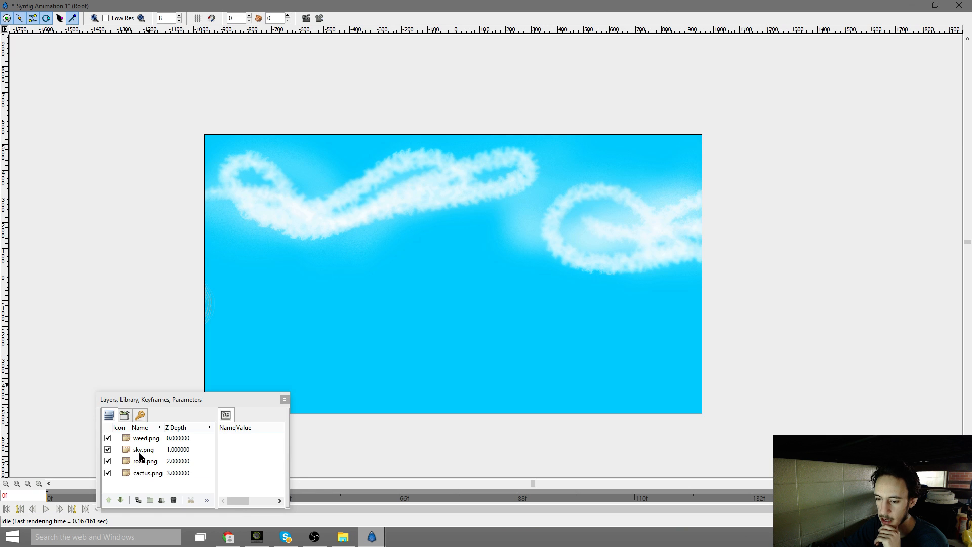
drag(146, 453, 144, 486)
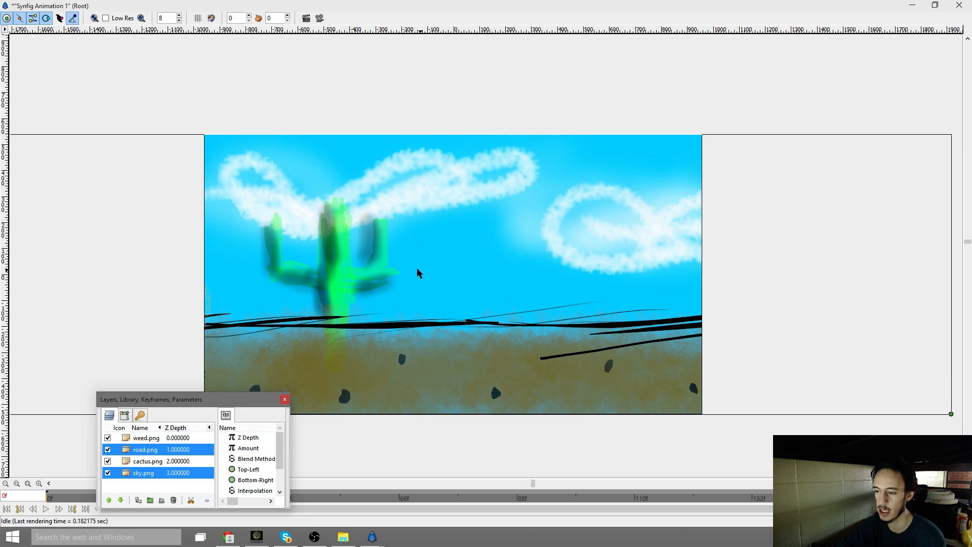
scroll(311, 205, down, 1)
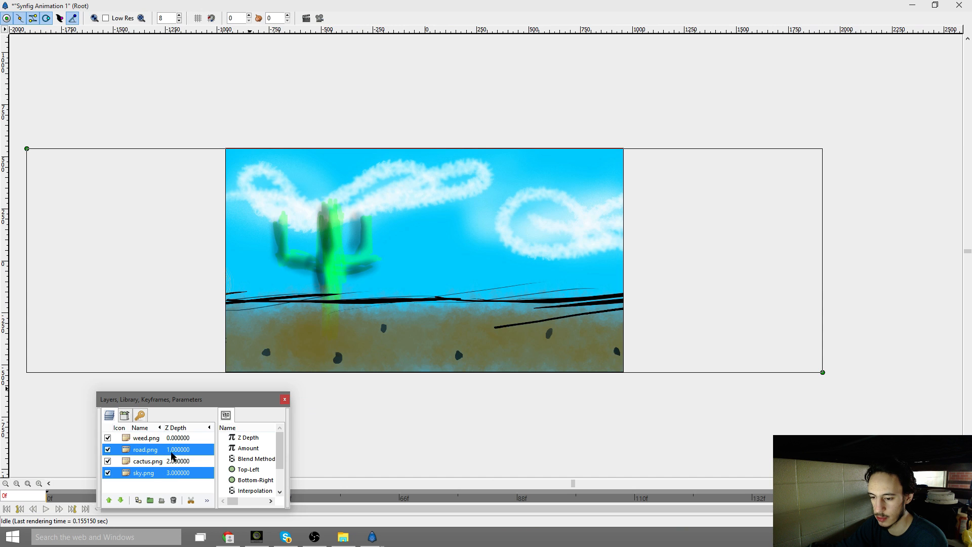
click(406, 456)
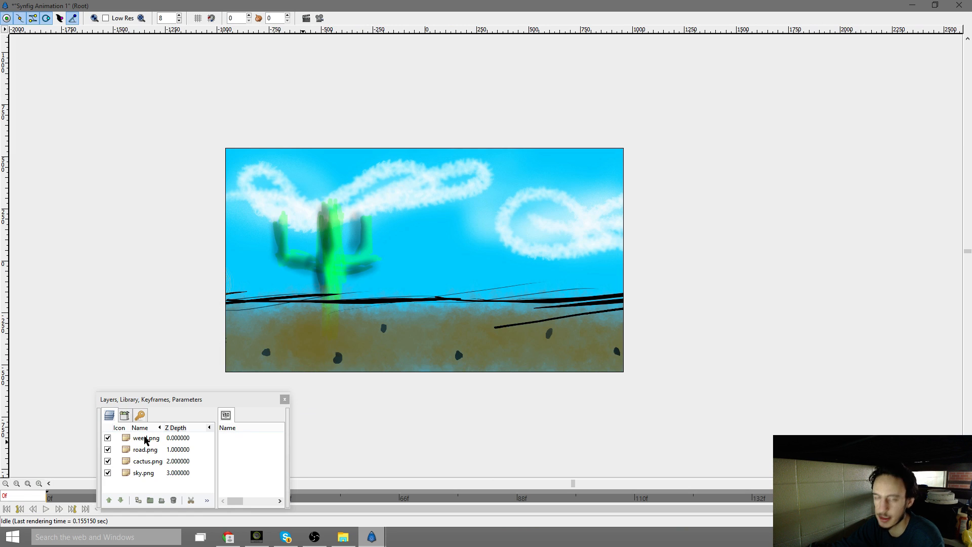
Put the sky.png layer into its own group
click(139, 476)
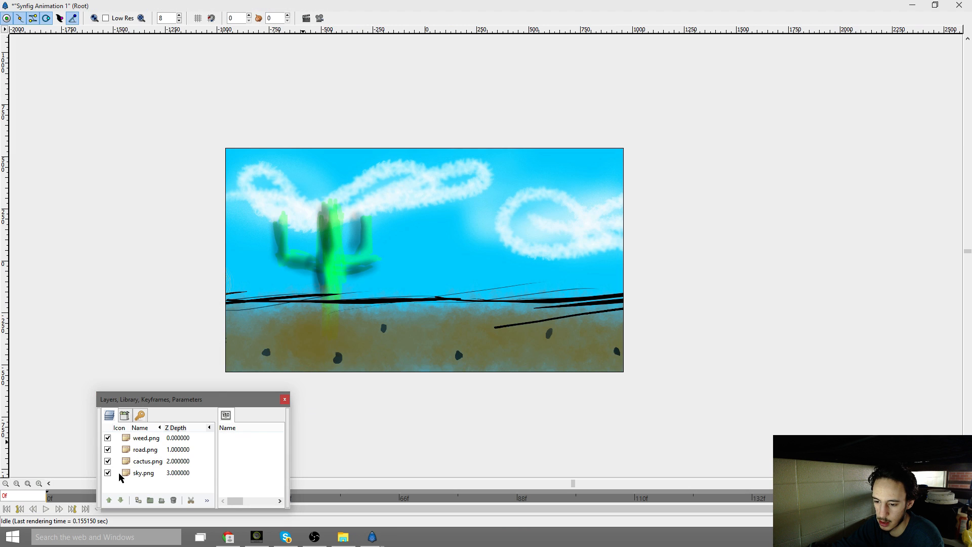
click(120, 474)
right_click(120, 476)
click(145, 391)
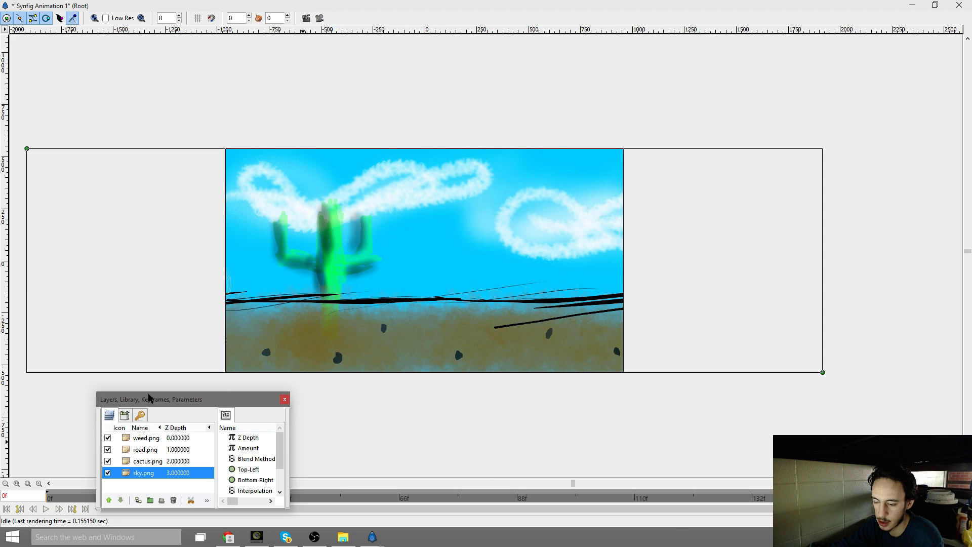
Put the cactus.png layer into its own group
click(122, 463)
right_click(116, 465)
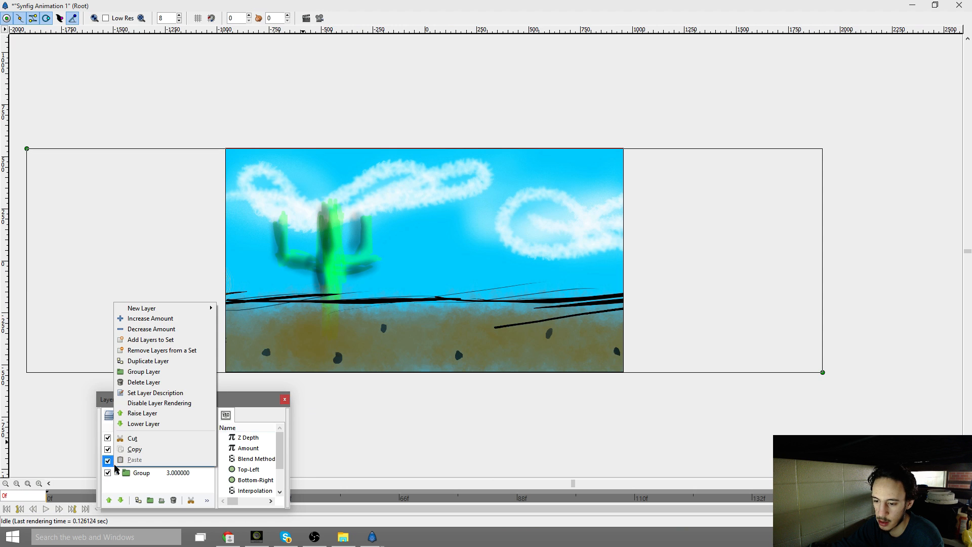
click(145, 371)
Put the road.png layer into its own group
click(122, 449)
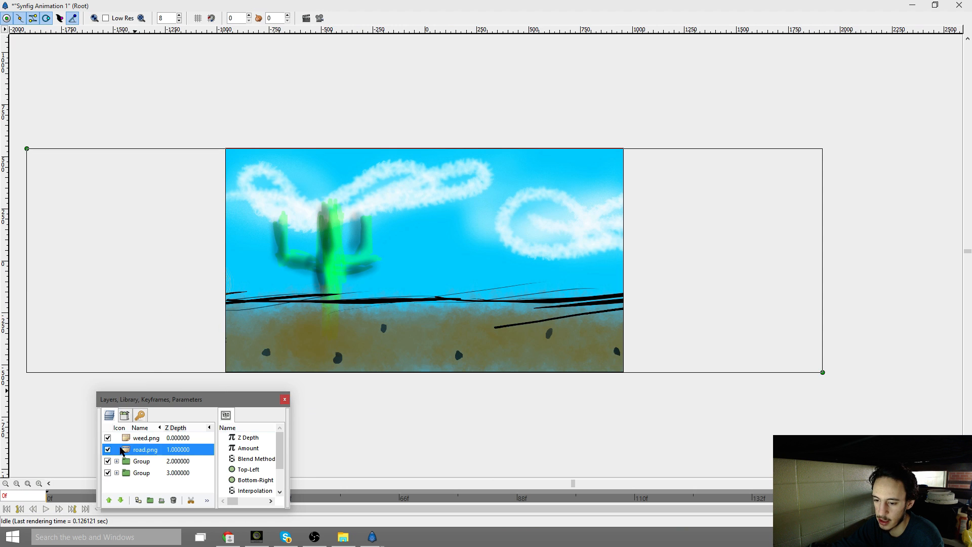
right_click(122, 450)
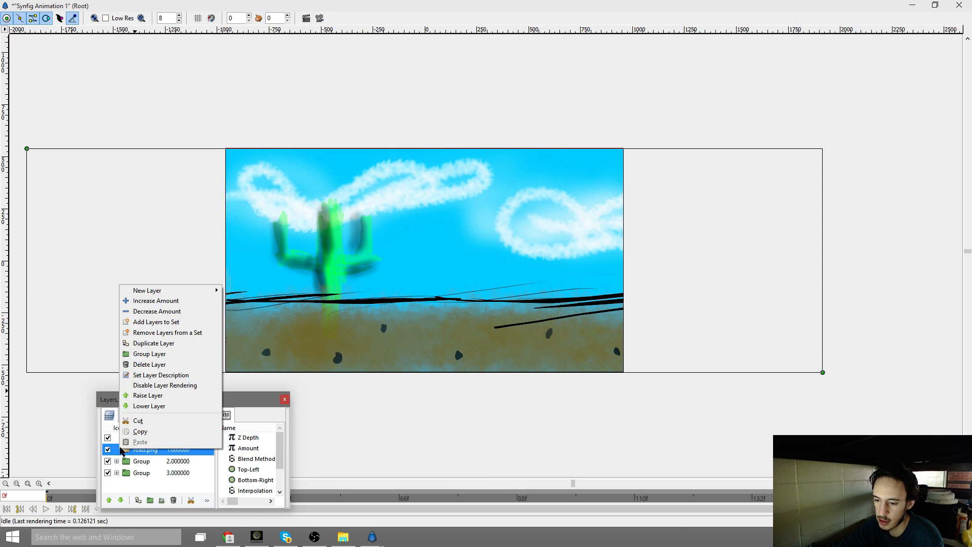
click(151, 354)
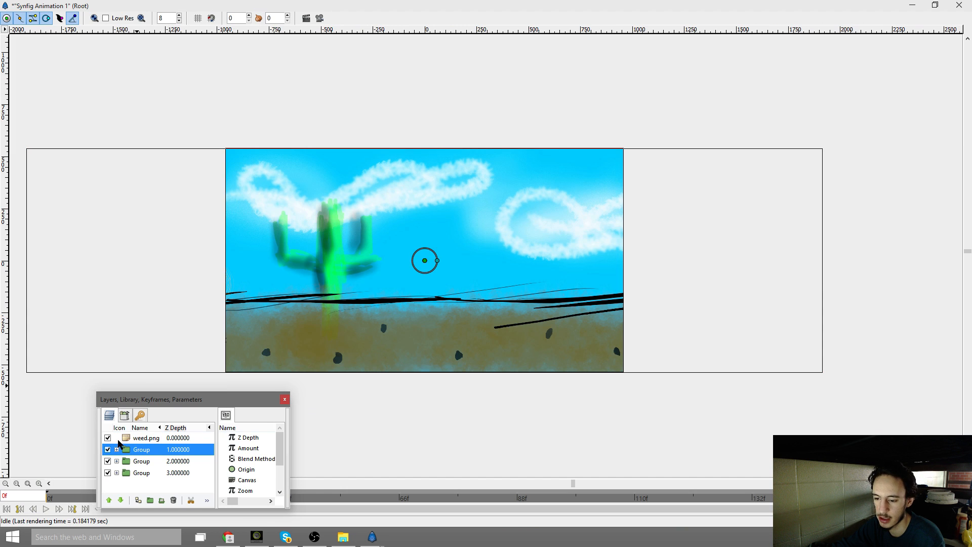
right_click(120, 444)
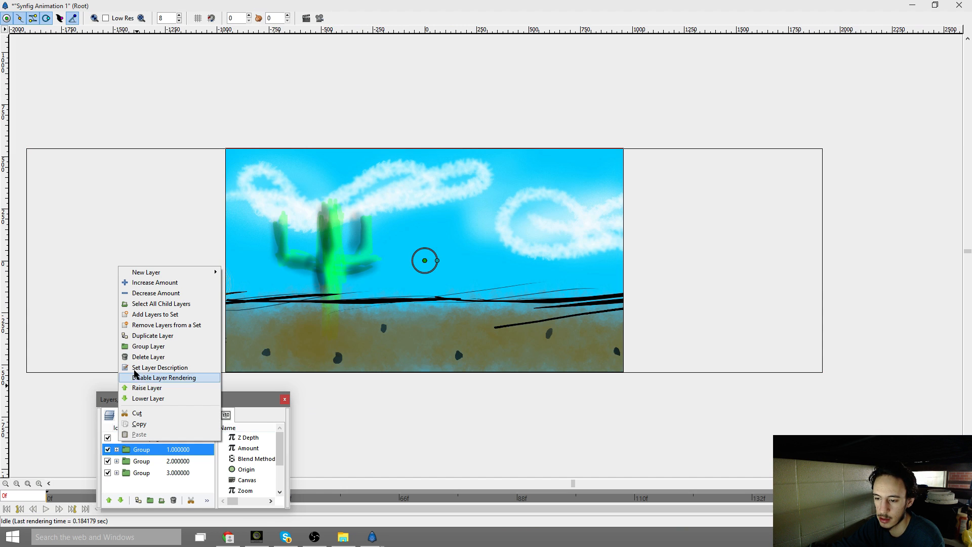
click(166, 347)
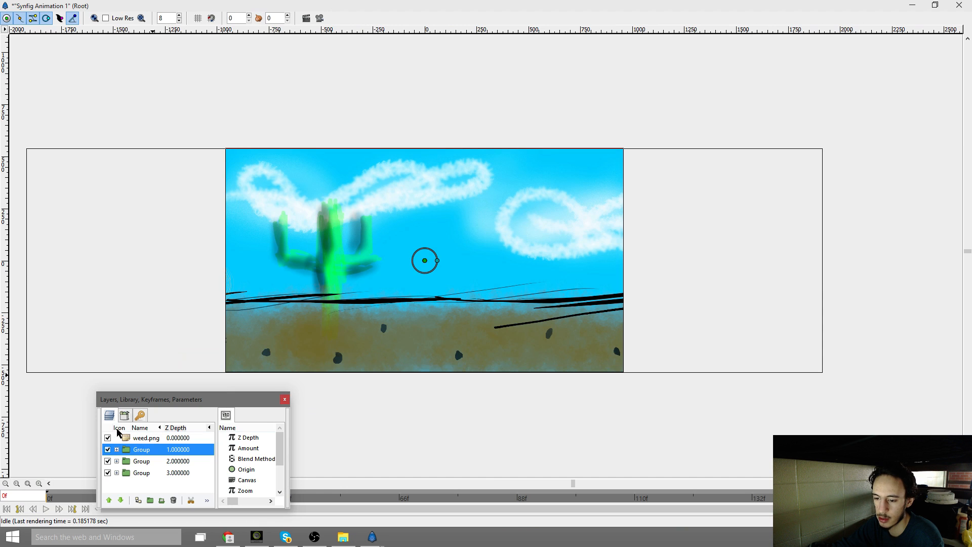
click(116, 450)
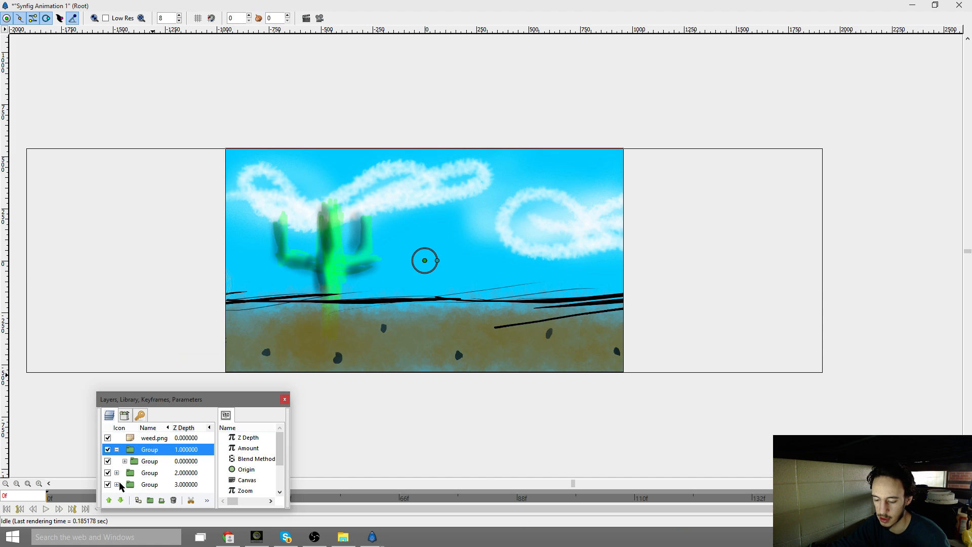
key(ctrl+z)
Put the weed.png layer into its own group and expand that group in the layer list
click(116, 450)
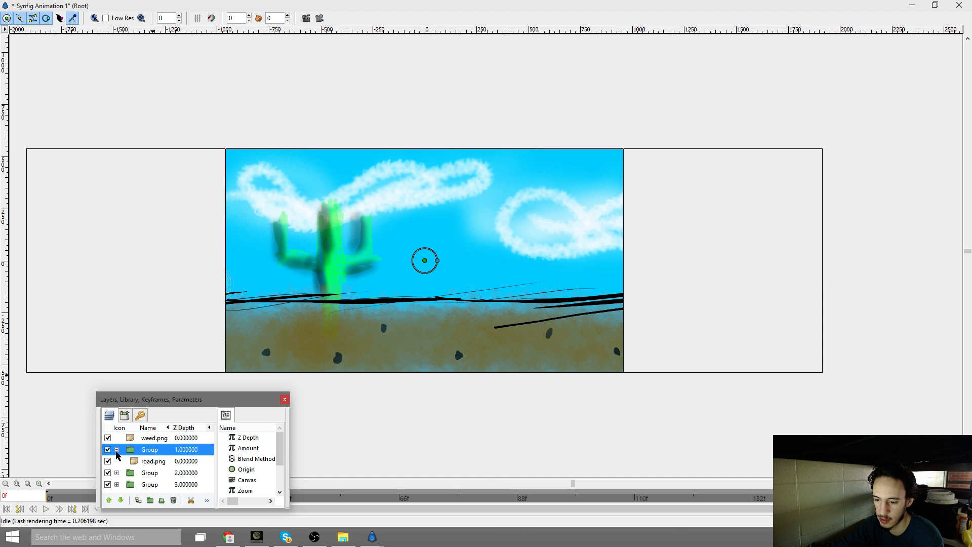
click(124, 437)
right_click(123, 439)
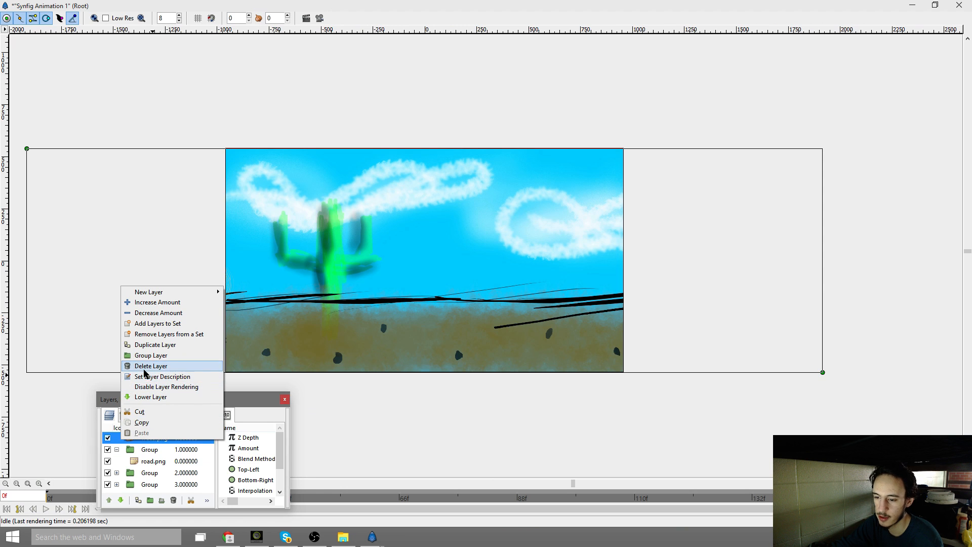
click(158, 355)
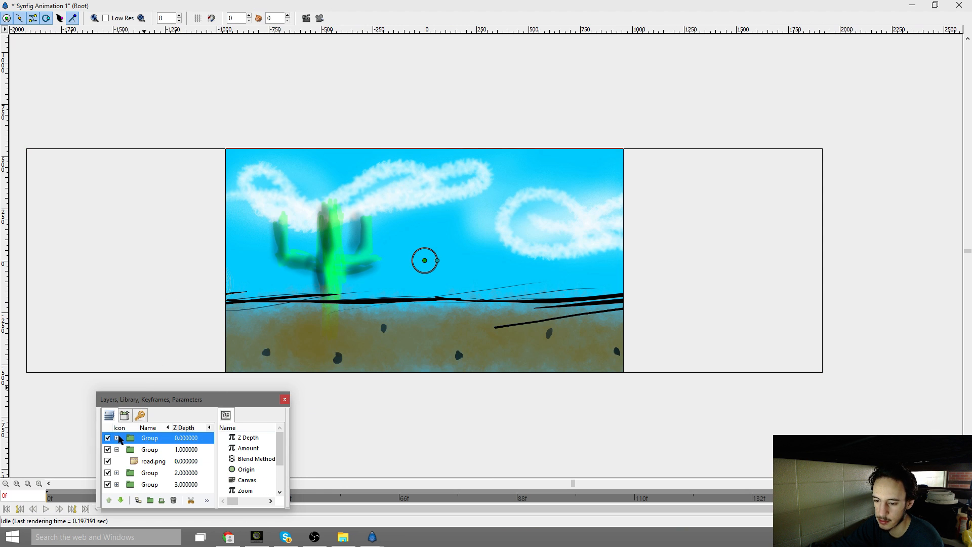
click(116, 438)
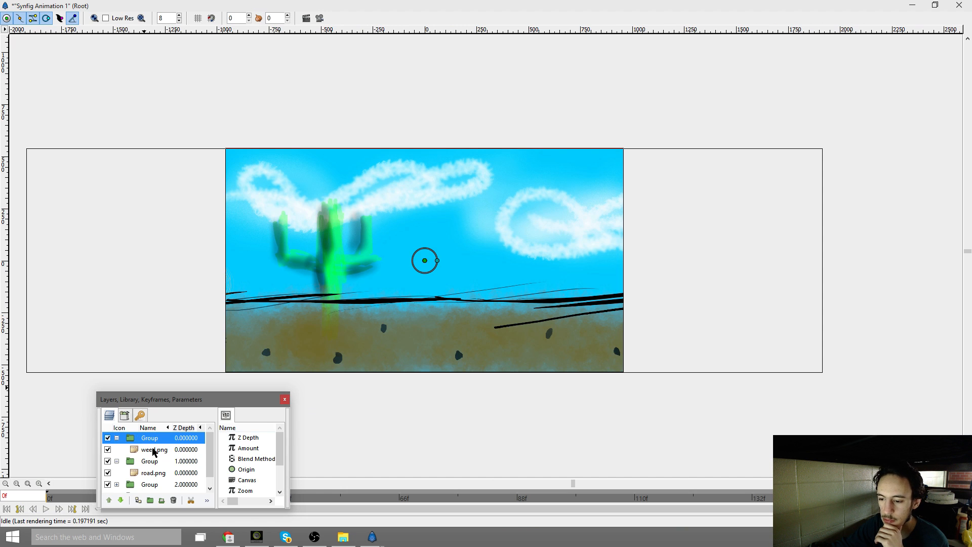
Add a Translate transform layer above weed.png inside its group
click(154, 450)
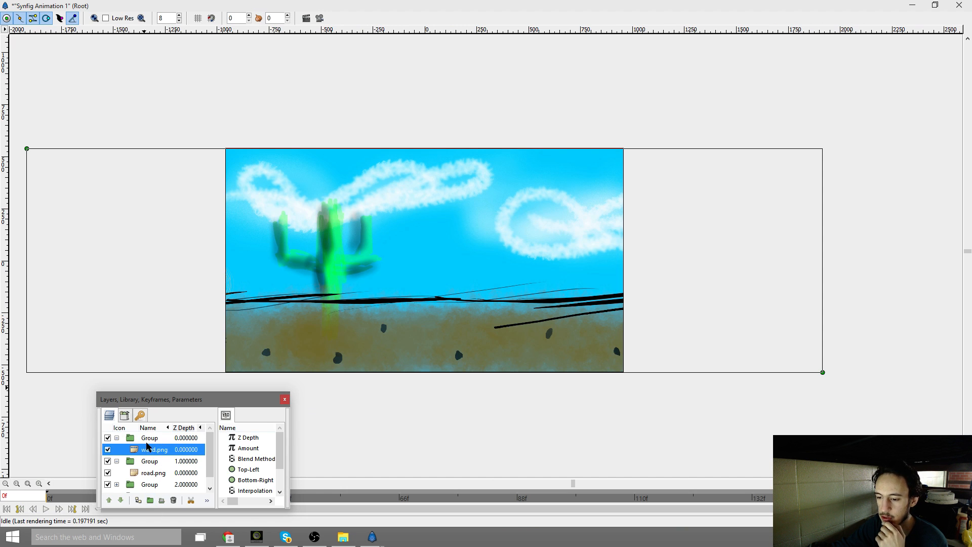
right_click(145, 452)
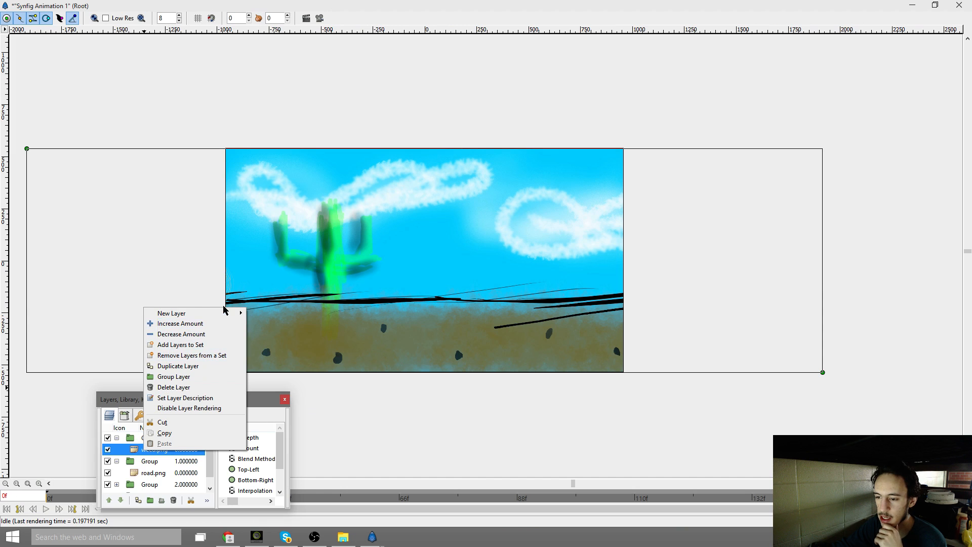
mouse_move(226, 317)
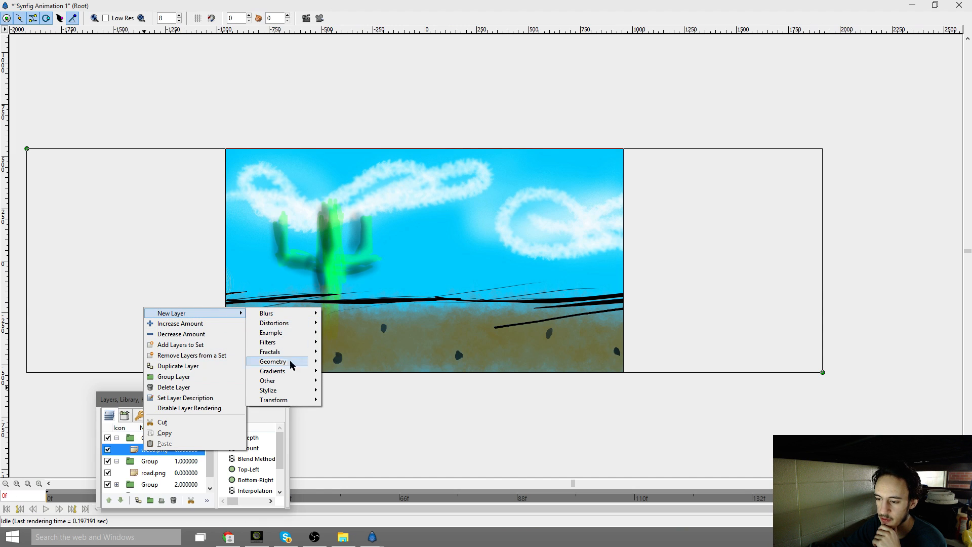
mouse_move(306, 404)
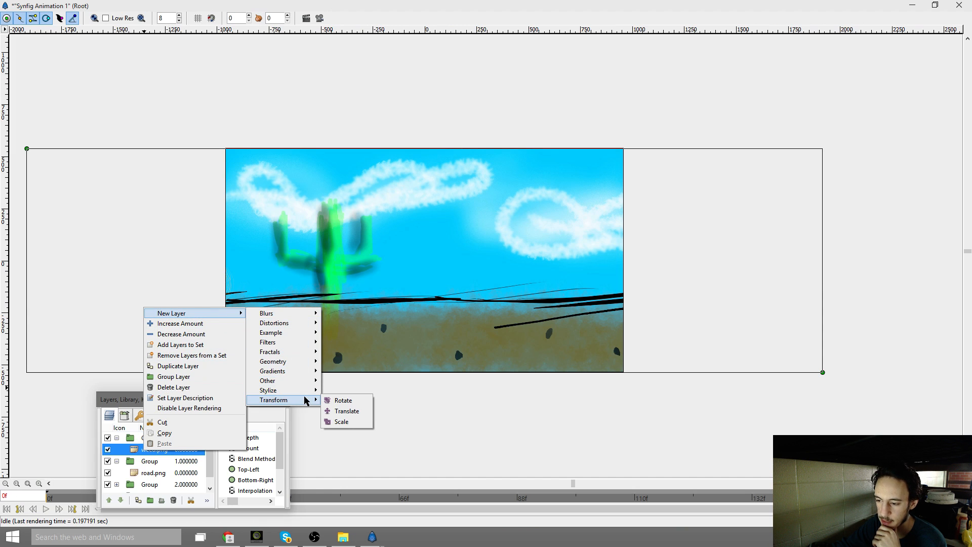
click(345, 411)
Add a Rotate transform layer above the Translate layer in the weed.png group
right_click(149, 455)
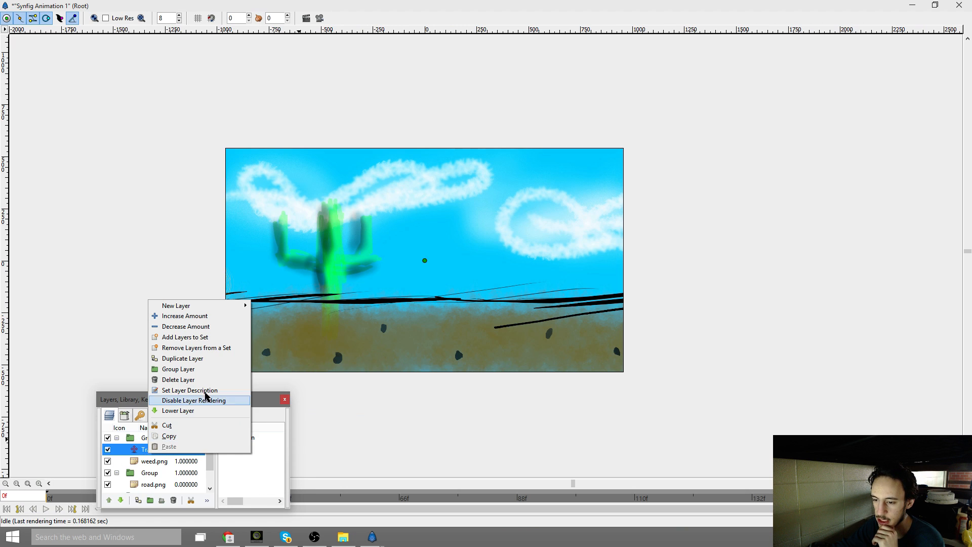
mouse_move(233, 309)
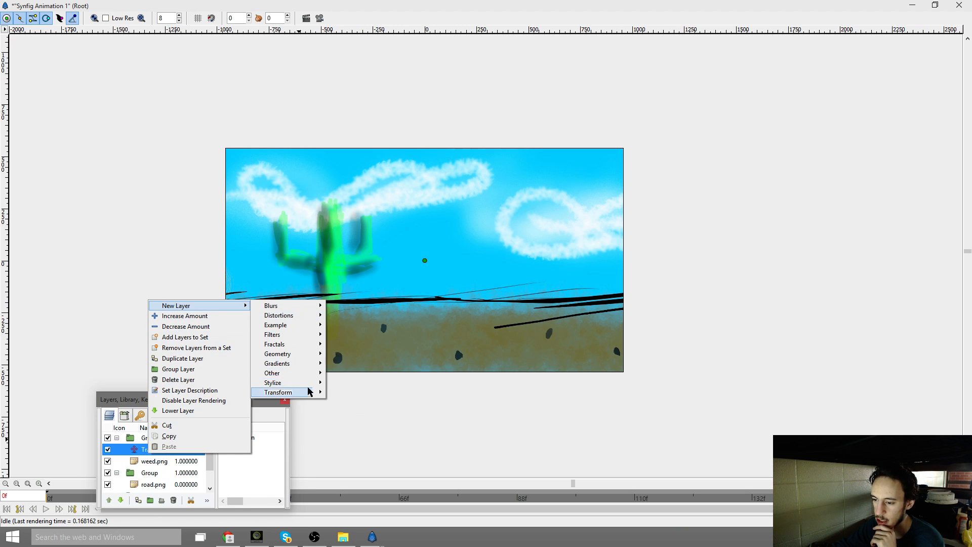
click(337, 395)
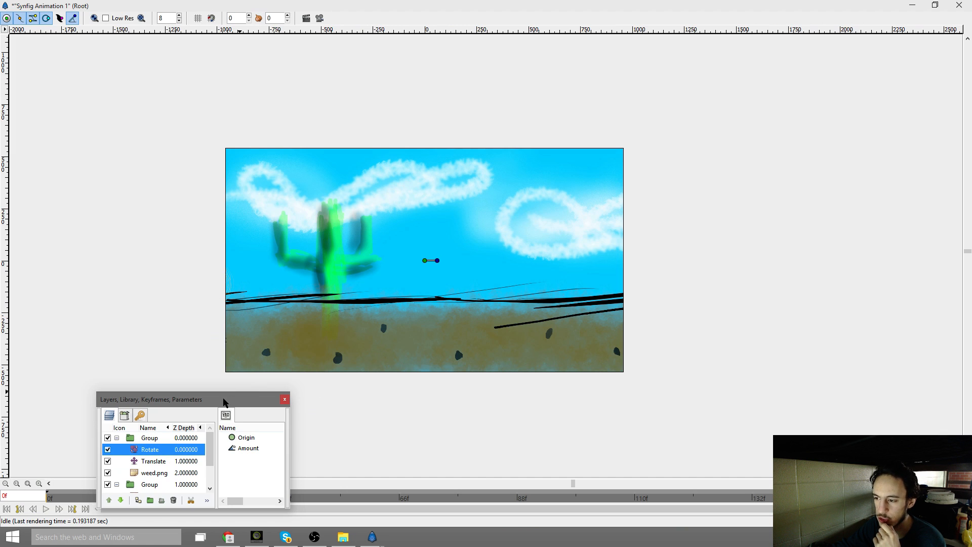
Shift the Translate layer's origin sideways to bring the tumbleweed to mid-frame, and centre the Rotate layer's origin on the tumbleweed
click(152, 461)
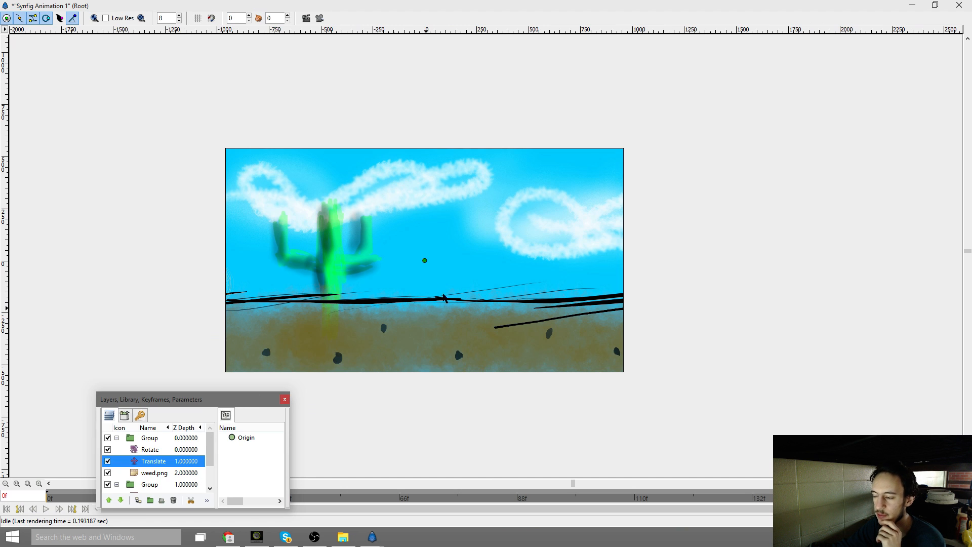
drag(428, 260, 664, 260)
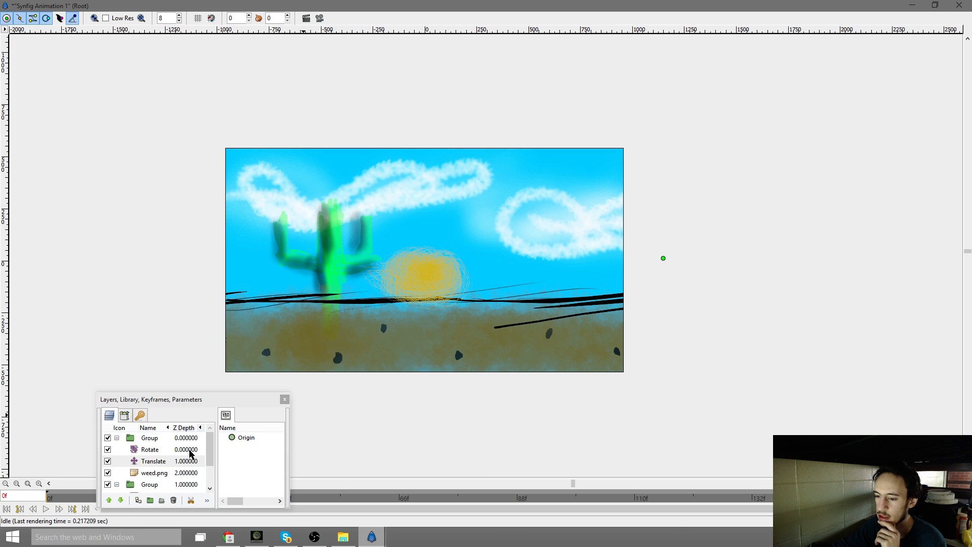
click(152, 450)
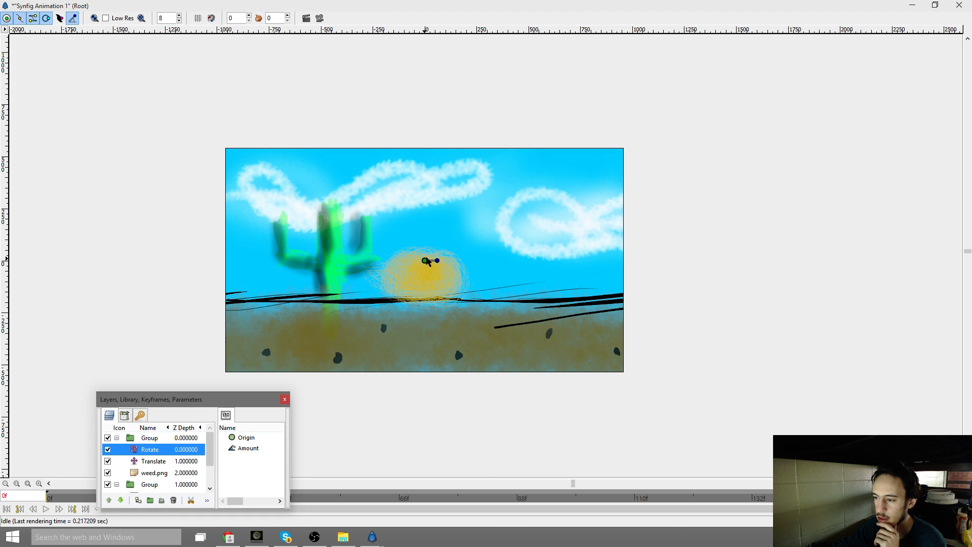
drag(426, 263, 423, 278)
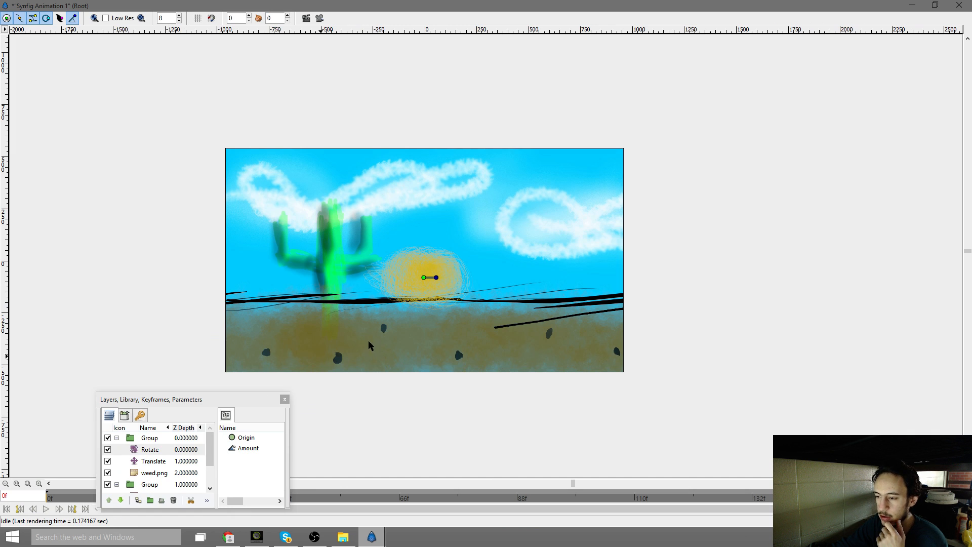
Review the weed.png, Translate and Rotate layers in the tumbleweed's group and collapse the group
click(137, 449)
scroll(138, 453, down, 1)
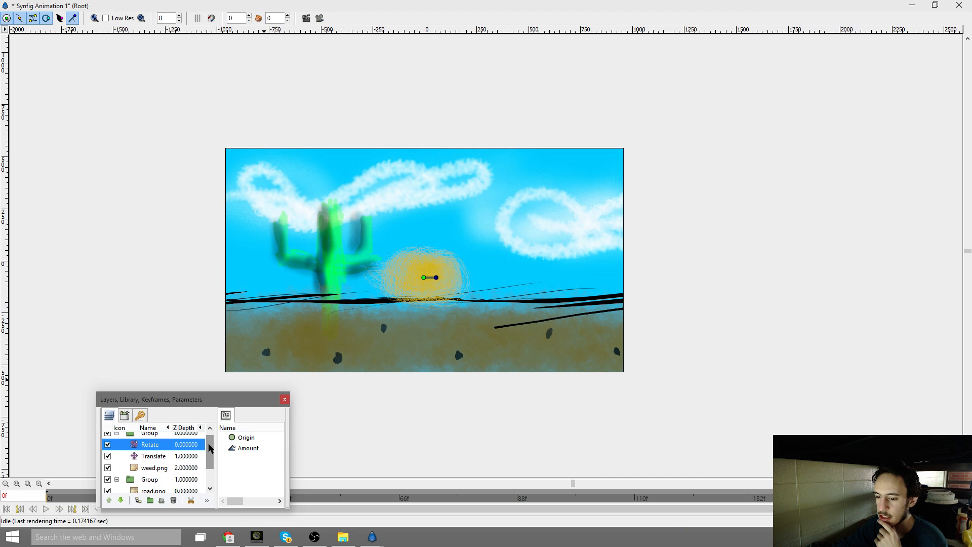
click(149, 468)
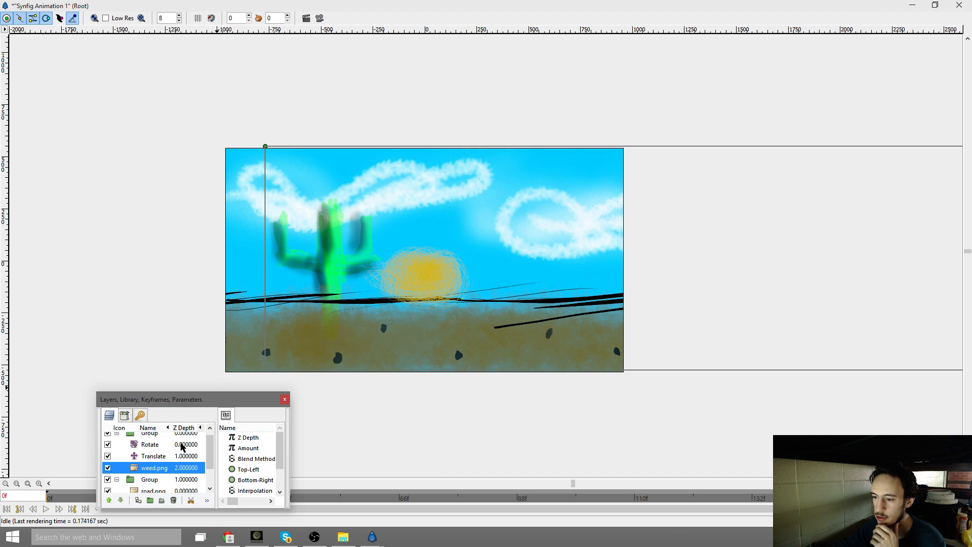
click(167, 457)
click(160, 445)
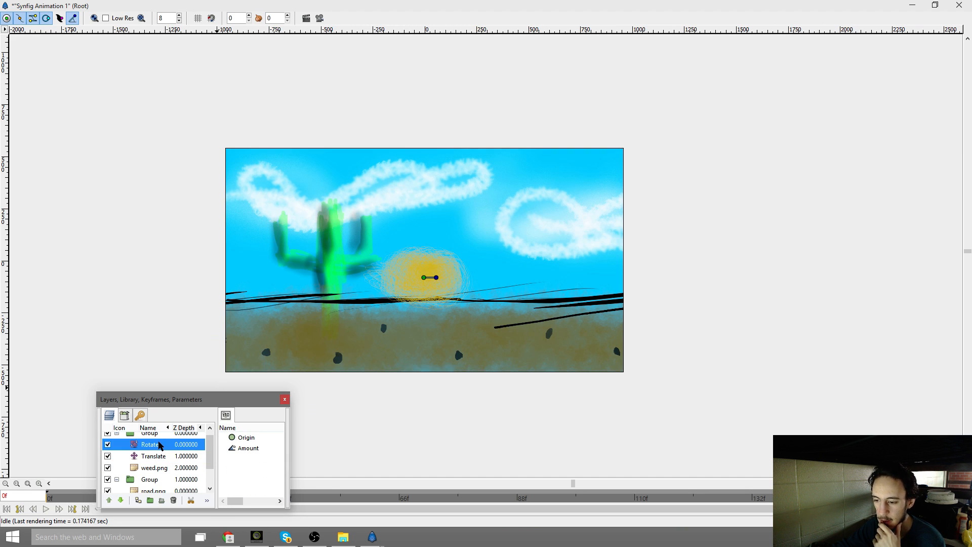
scroll(210, 450, up, 1)
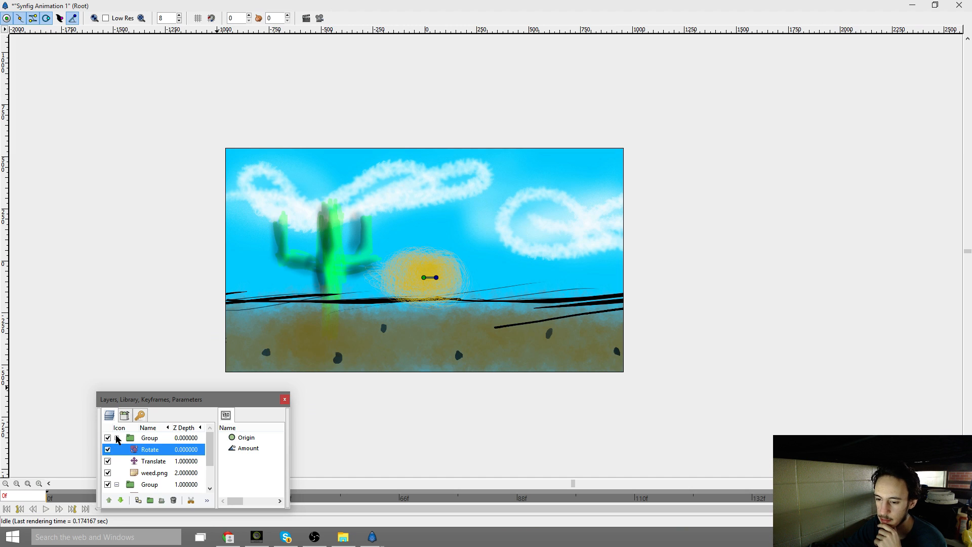
click(117, 437)
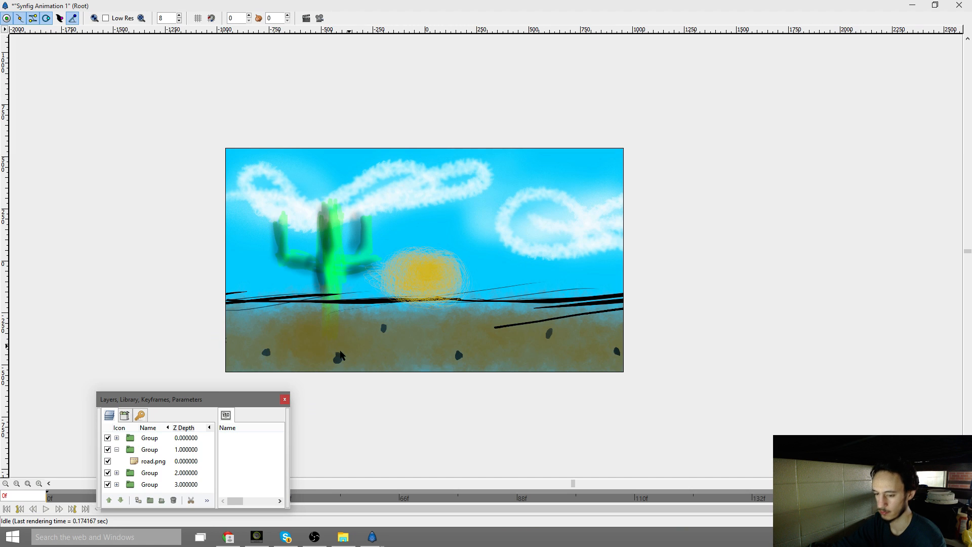
Move road.png, cactus.png and sky.png out of their groups to the root level of the layer stack
click(134, 463)
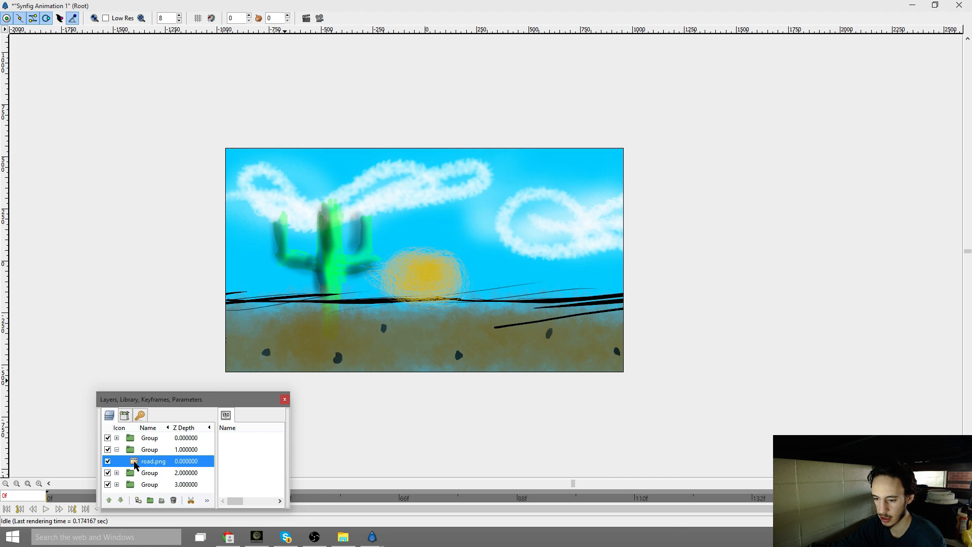
drag(135, 464, 142, 490)
click(116, 461)
click(117, 463)
scroll(120, 451, up, 2)
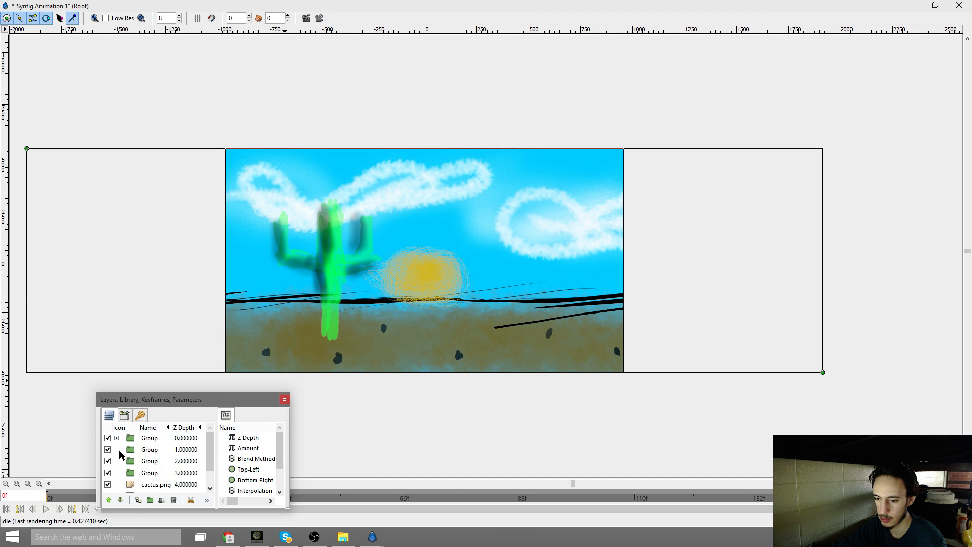
Delete the three empty groups and place the cactus.png layer beneath road.png
click(120, 449)
click(172, 500)
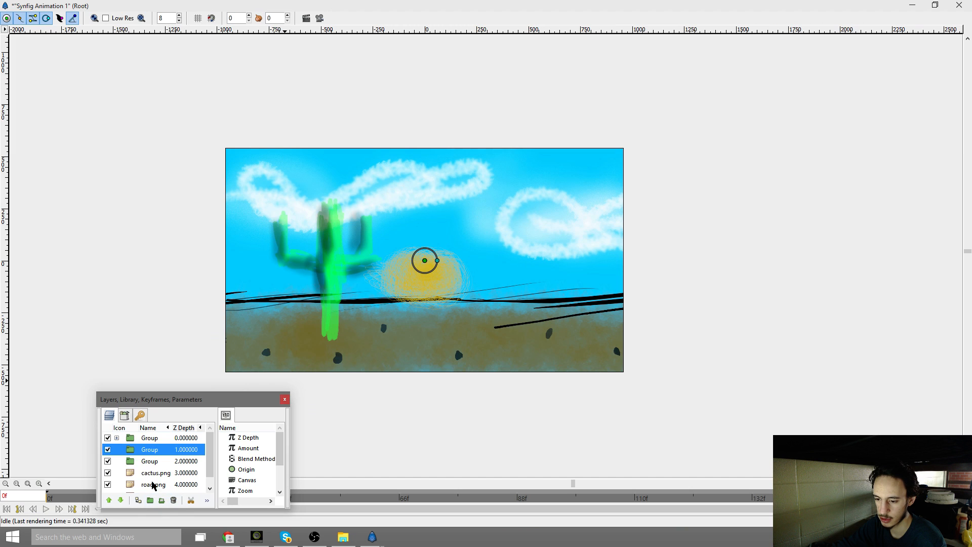
click(173, 500)
click(172, 500)
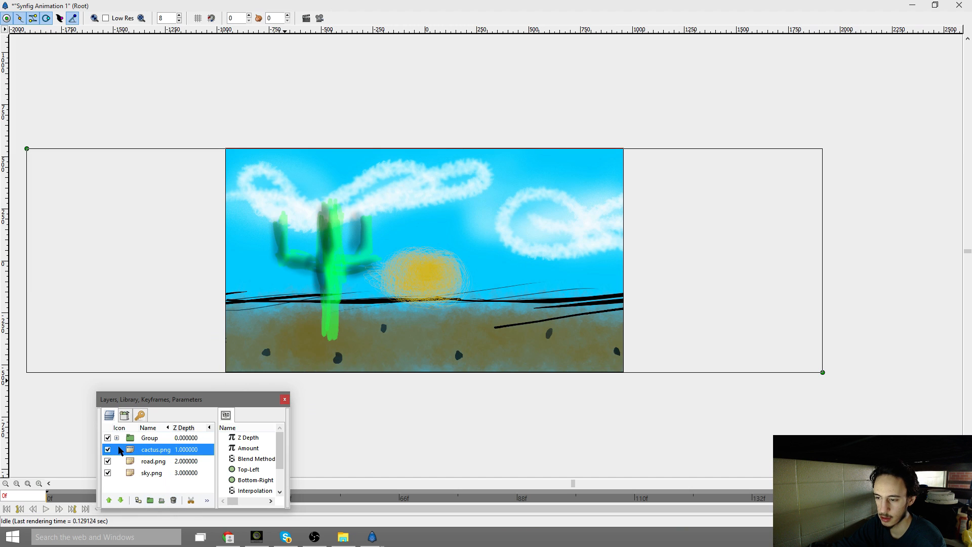
drag(122, 454, 127, 466)
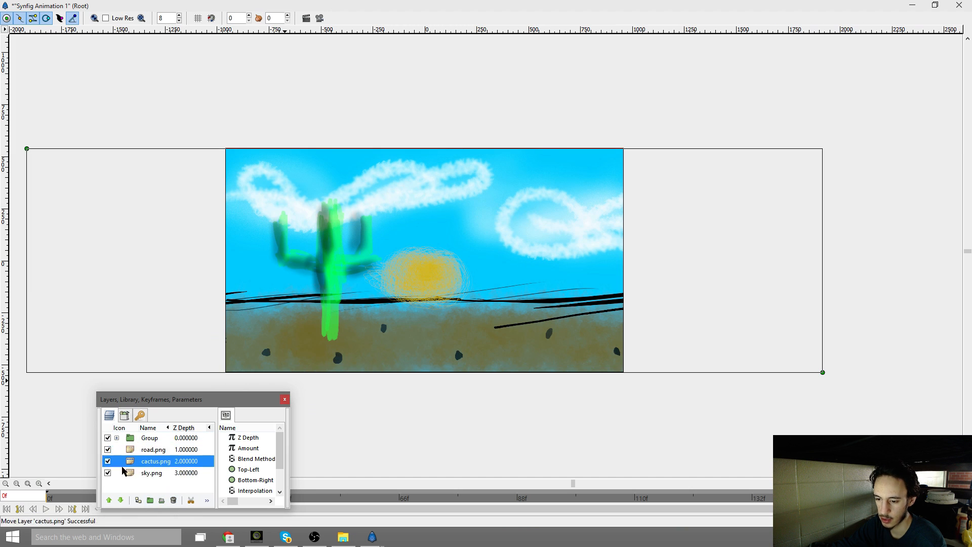
Add a Translate layer above road.png and shift its origin horizontally to the right edge of the canvas frame
click(152, 453)
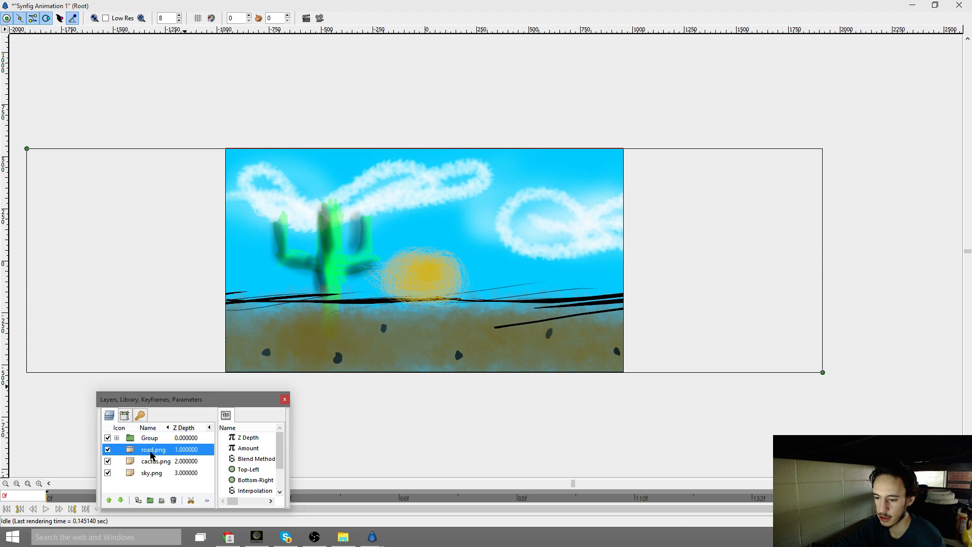
right_click(148, 454)
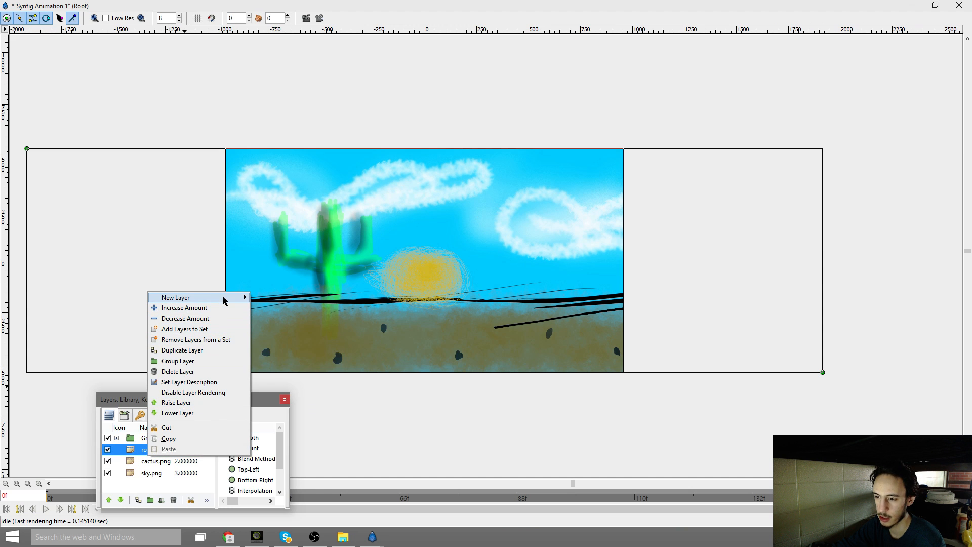
mouse_move(225, 300)
mouse_move(295, 381)
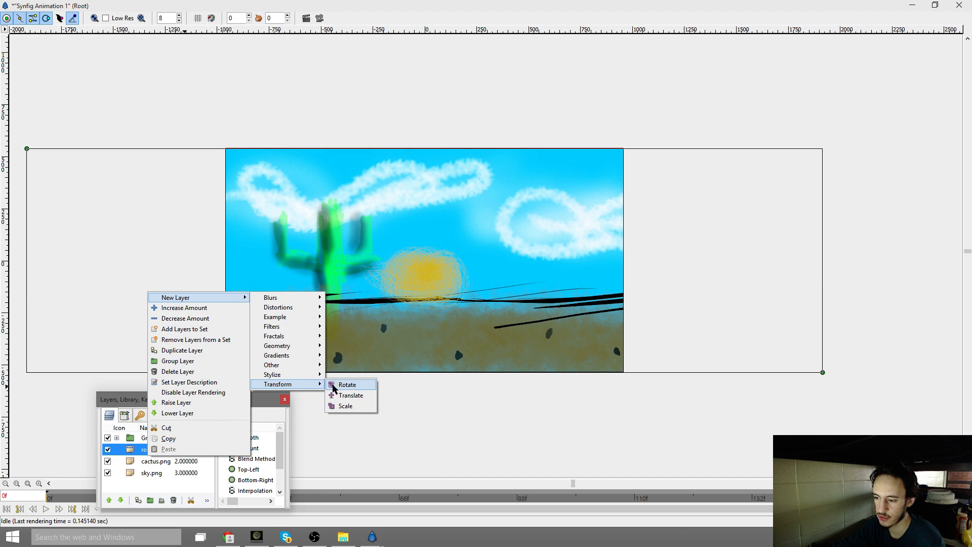
click(349, 394)
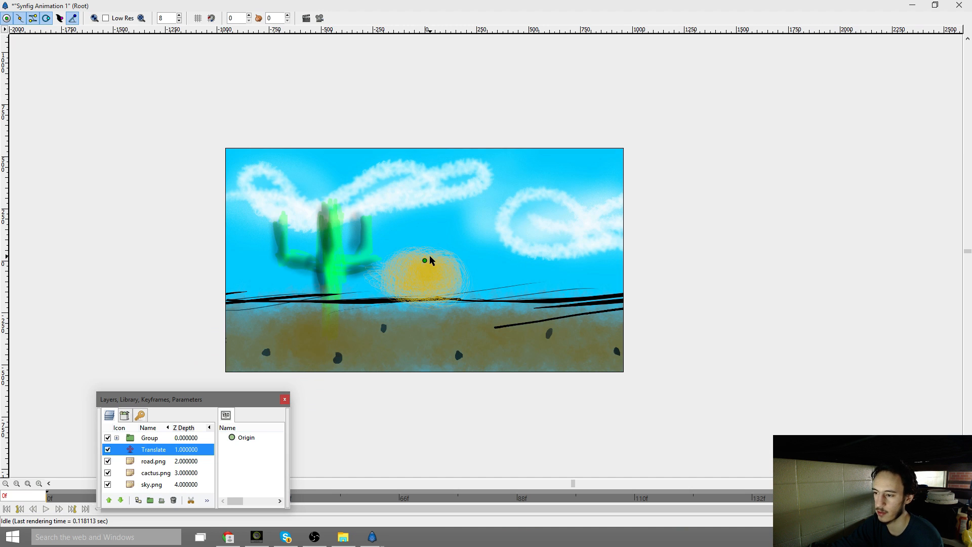
drag(517, 264, 624, 262)
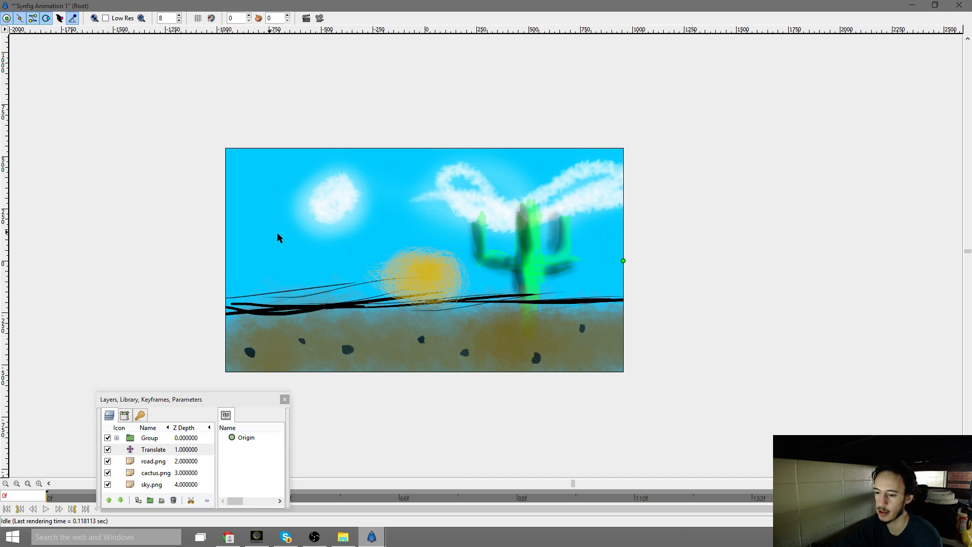
Add a Translate layer directly above cactus.png in the layer stack
click(154, 473)
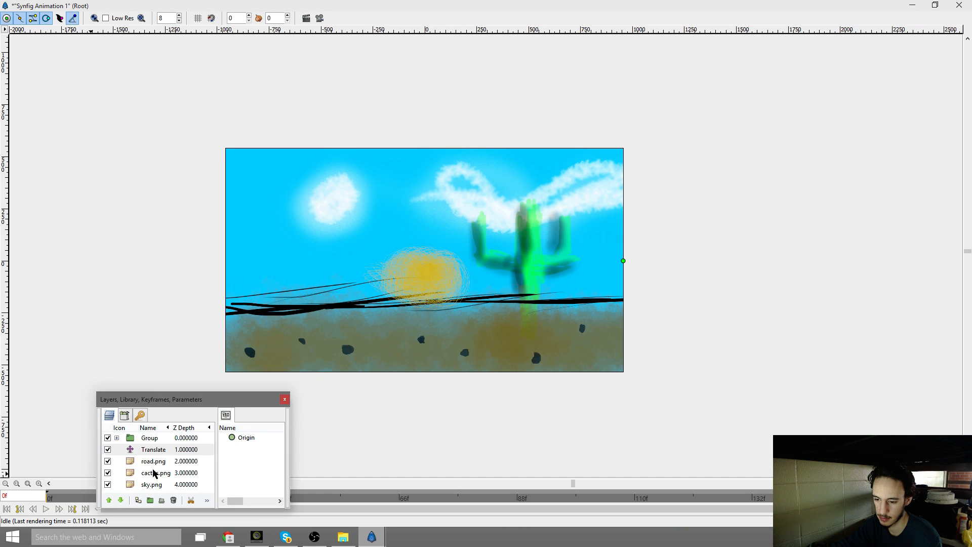
right_click(154, 473)
mouse_move(238, 317)
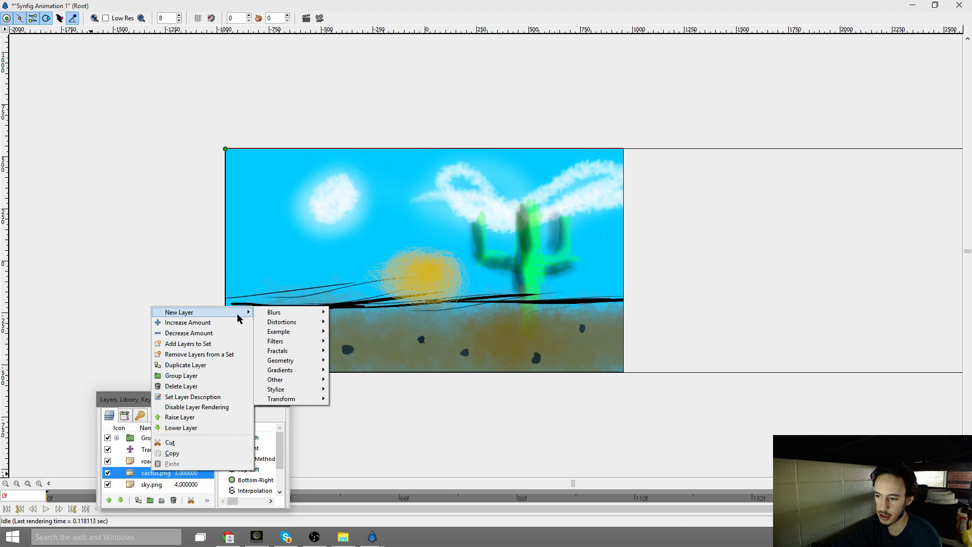
mouse_move(310, 400)
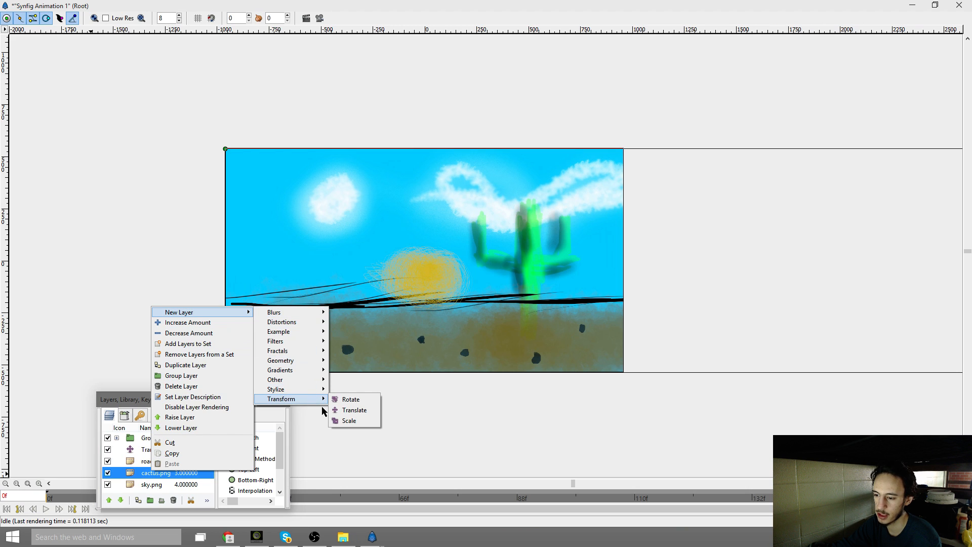
click(354, 409)
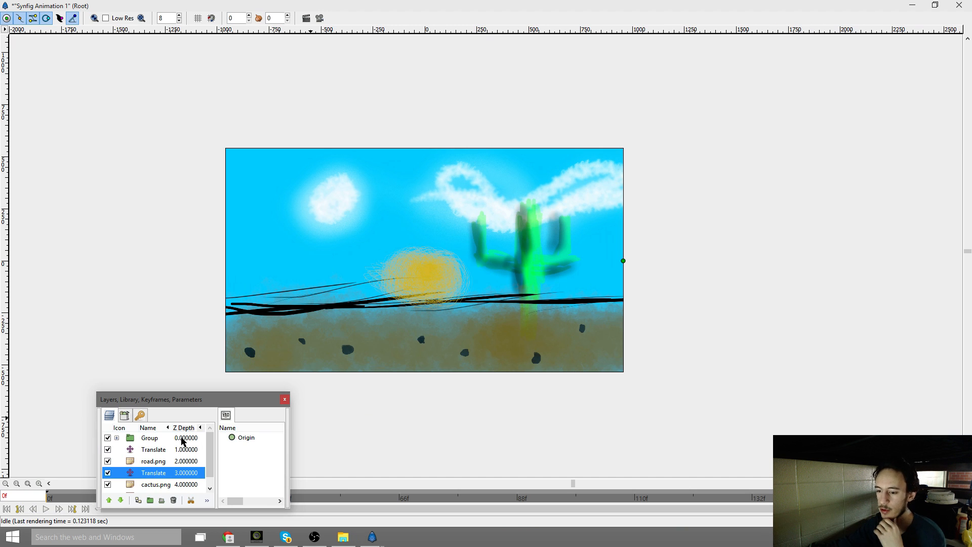
Add a Translate layer directly above sky.png in the layer stack
scroll(205, 447, down, 1)
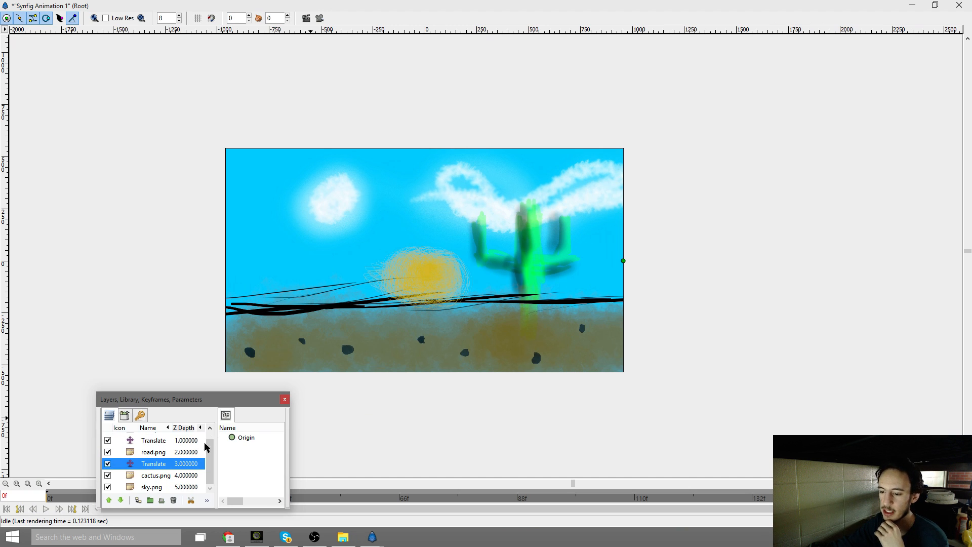
click(150, 487)
right_click(150, 486)
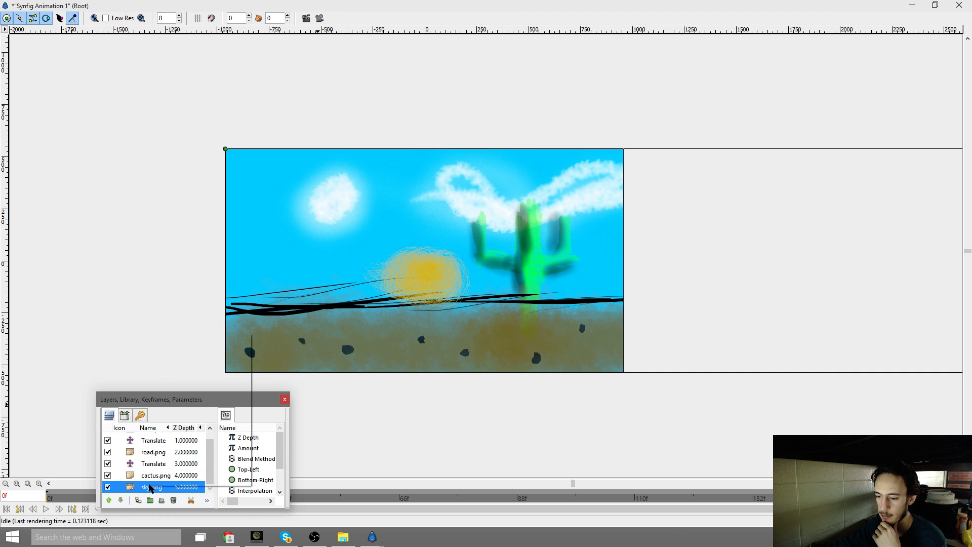
mouse_move(235, 338)
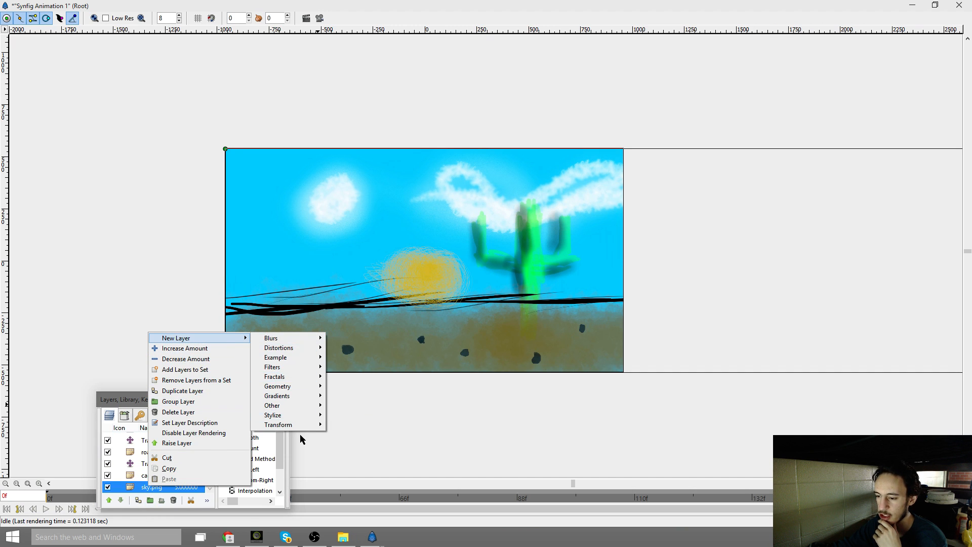
mouse_move(306, 424)
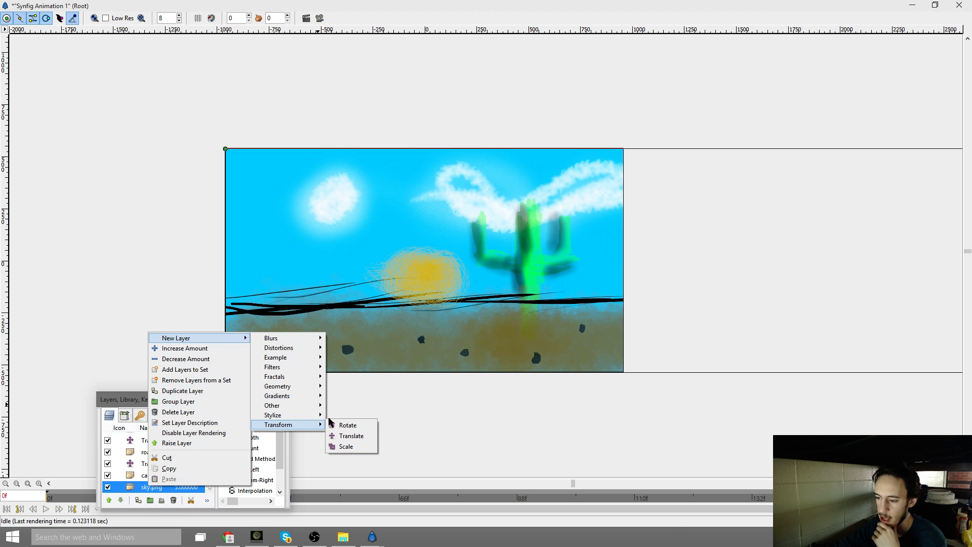
click(348, 436)
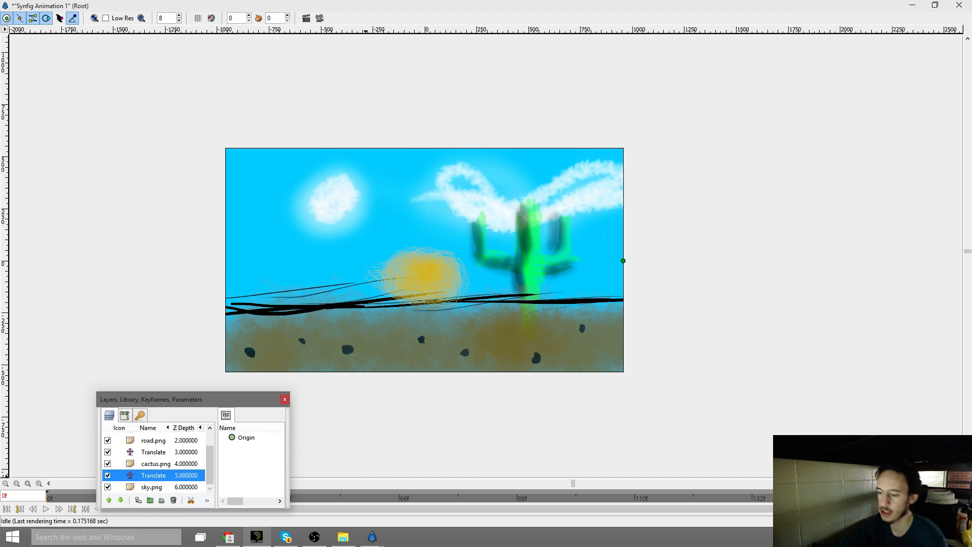
click(314, 537)
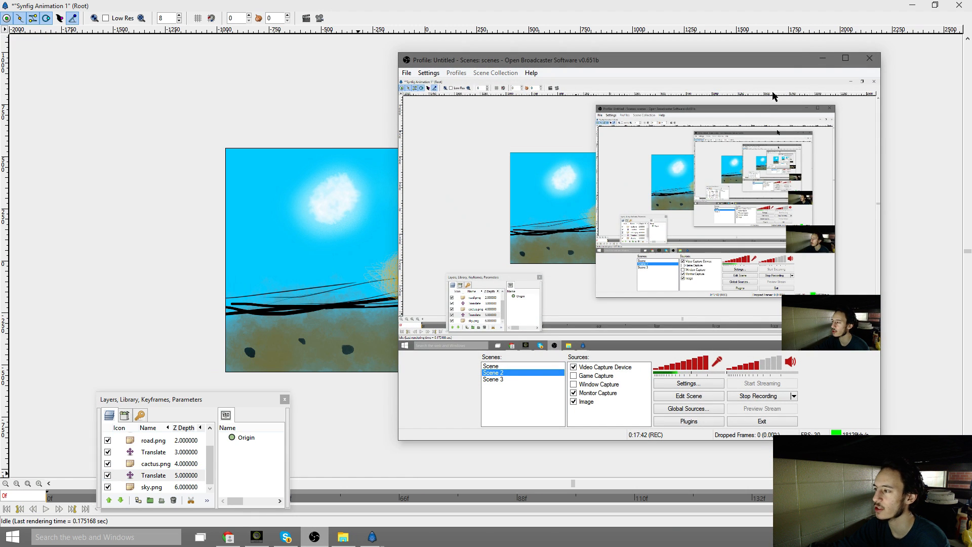
click(822, 59)
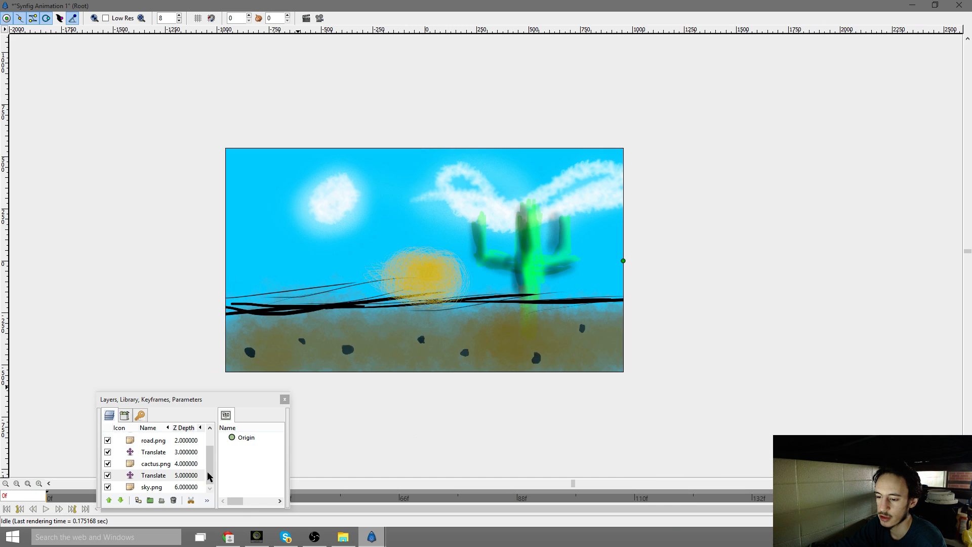
drag(210, 466, 187, 270)
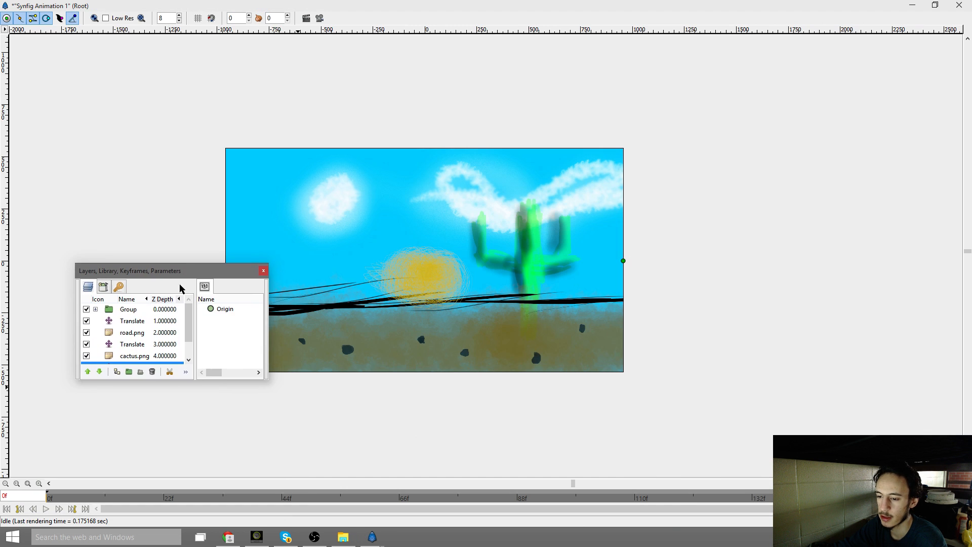
Inspect the document's grid, time and units options for animation length settings and close them without changes
click(4, 30)
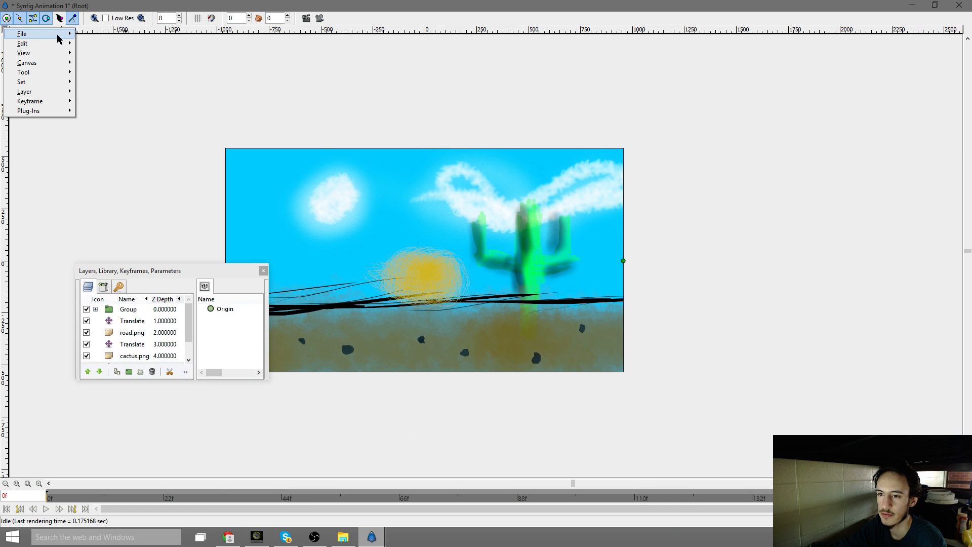
mouse_move(58, 39)
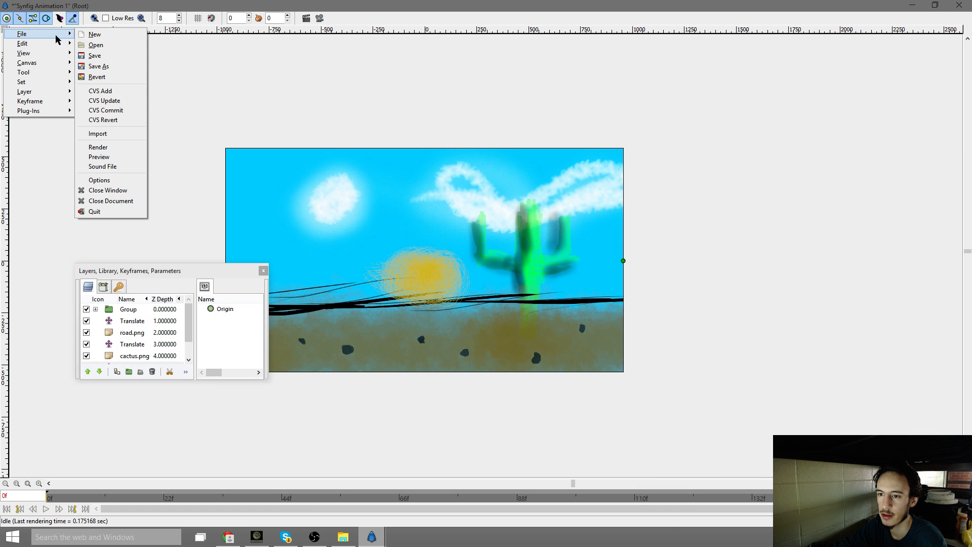
click(121, 180)
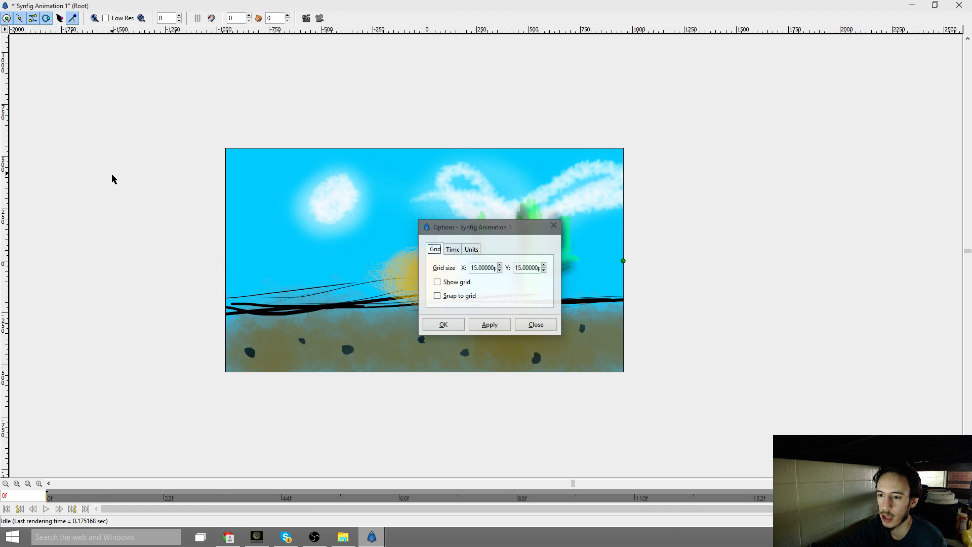
click(449, 250)
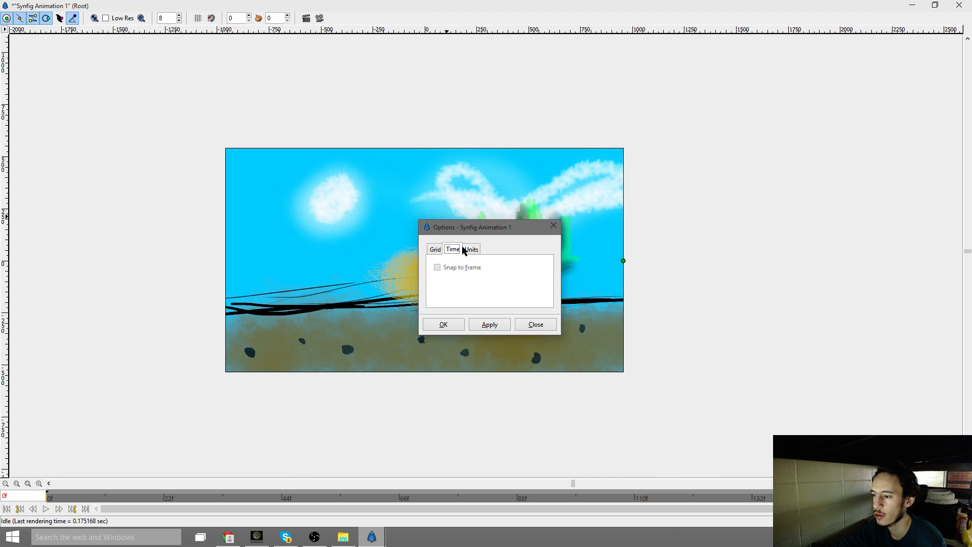
click(470, 251)
click(534, 325)
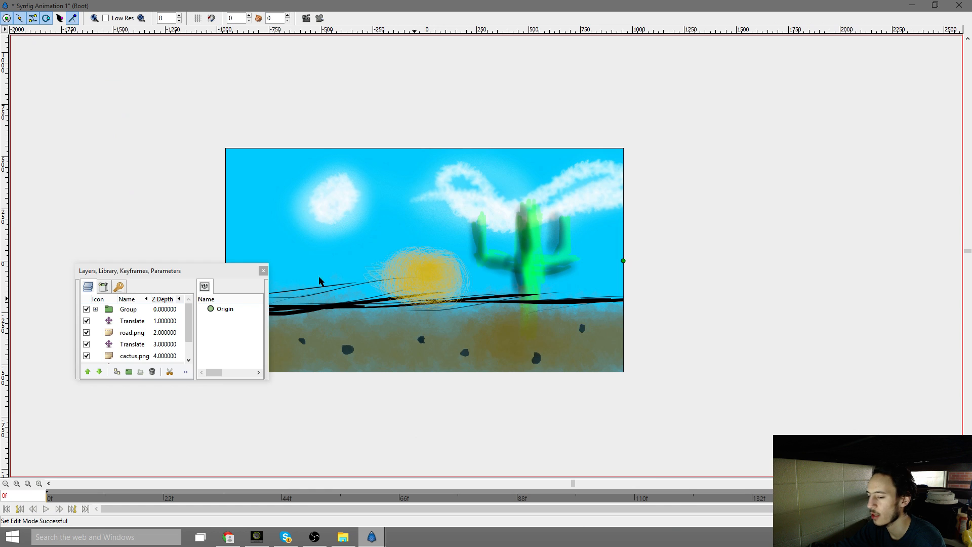
click(5, 30)
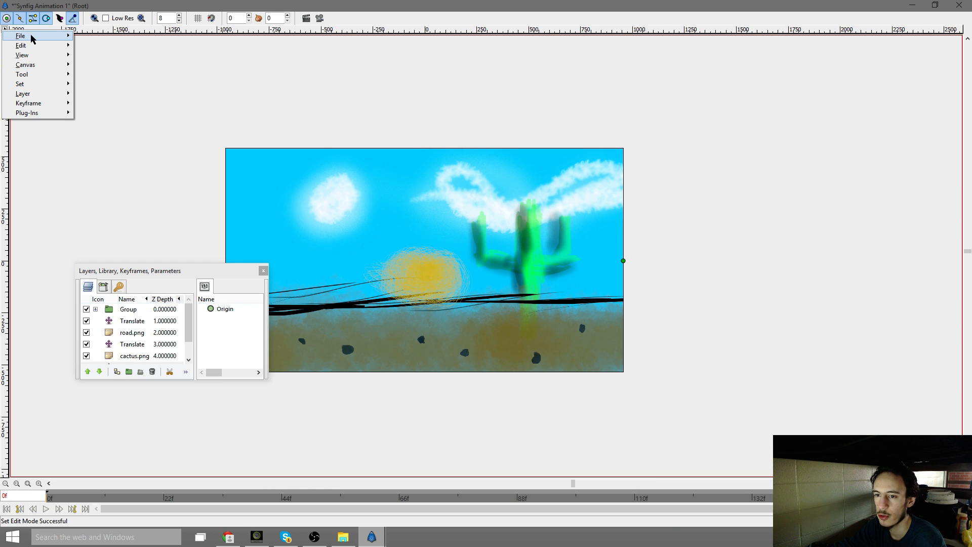
mouse_move(31, 38)
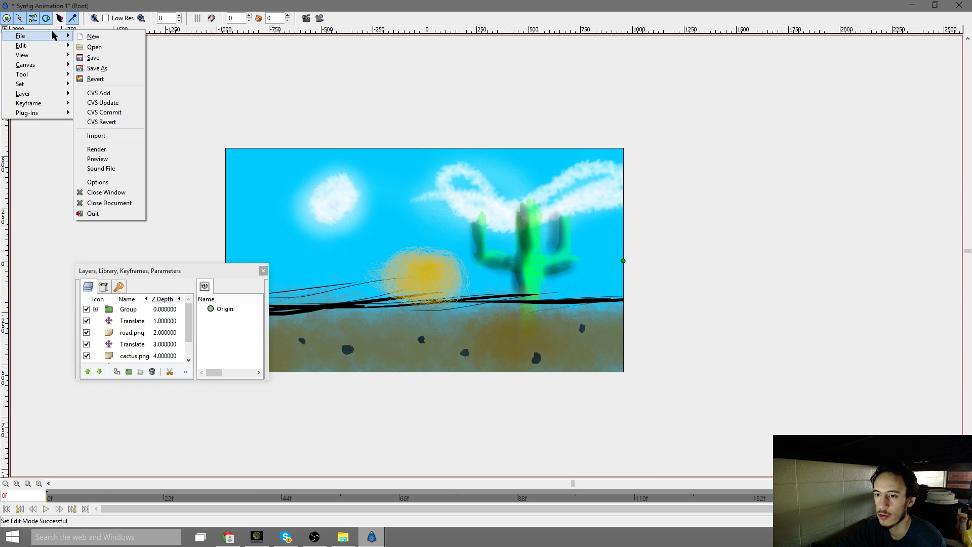
click(116, 183)
click(453, 250)
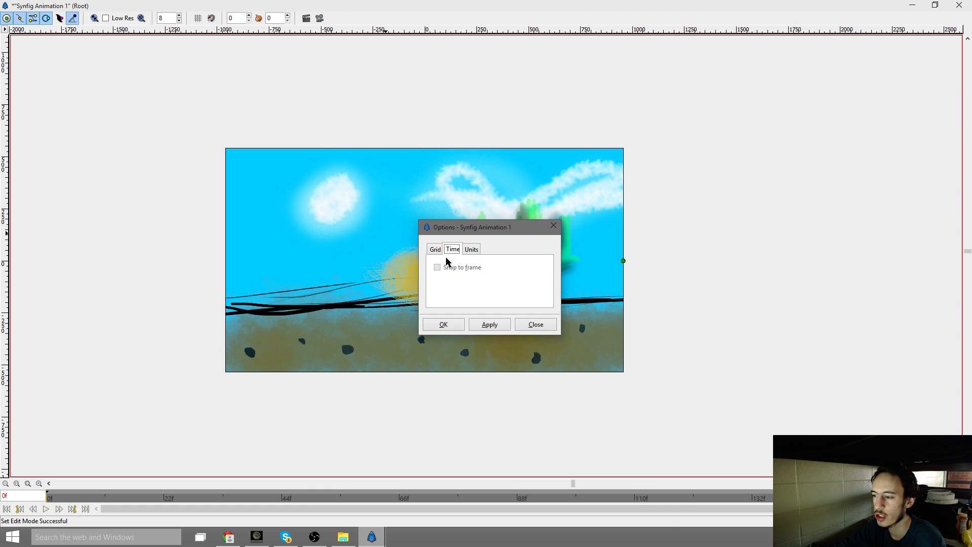
click(536, 325)
Set the canvas's end time and duration to 99f in its time properties
click(5, 29)
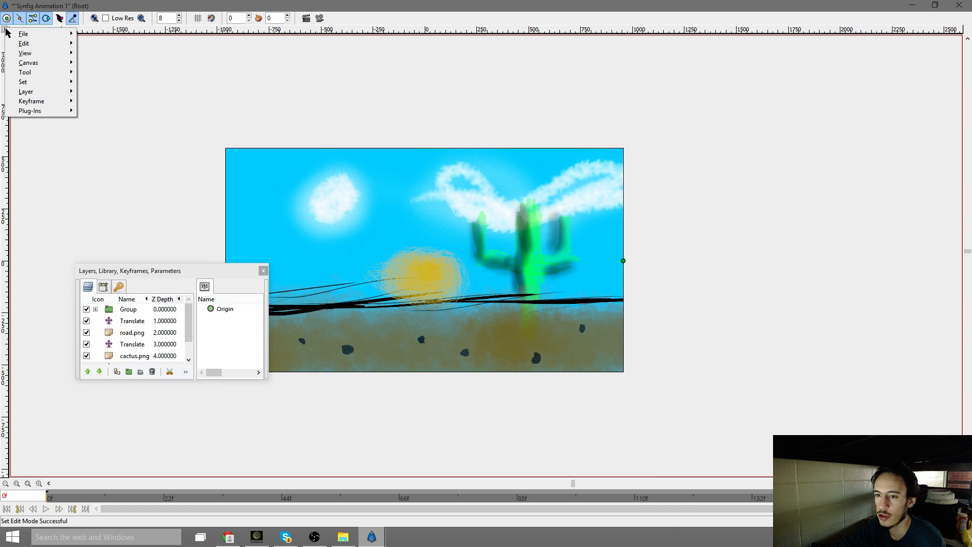
mouse_move(53, 45)
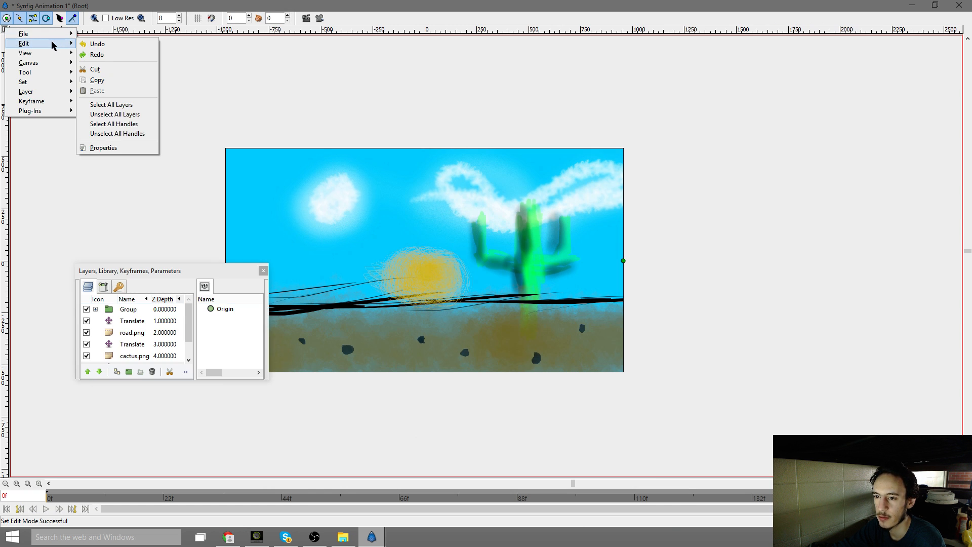
click(114, 148)
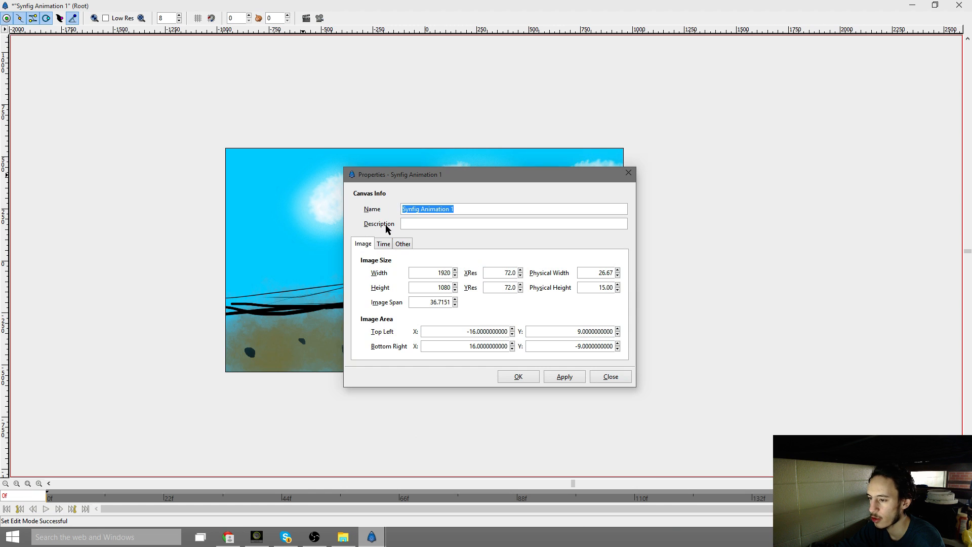
click(386, 243)
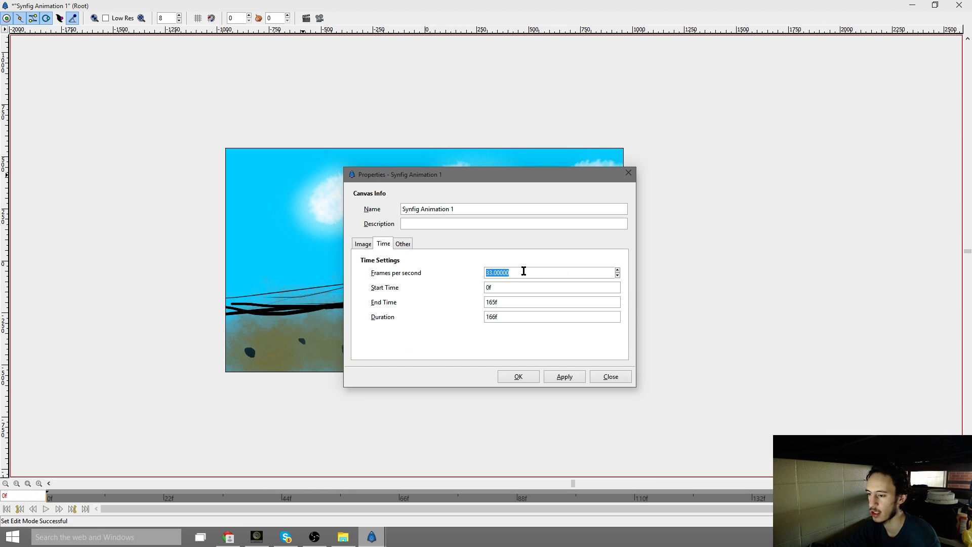
drag(532, 304, 465, 299)
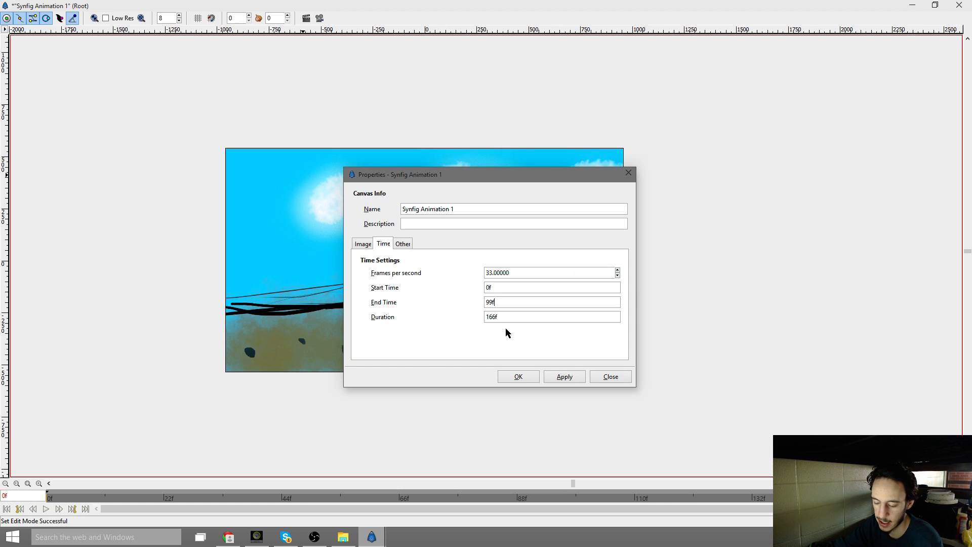
drag(511, 317, 451, 314)
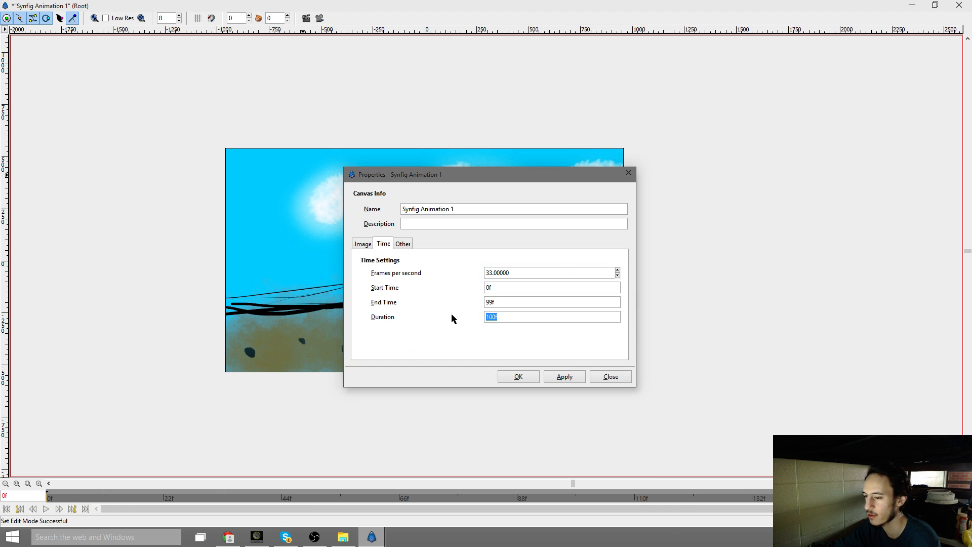
text(99f)
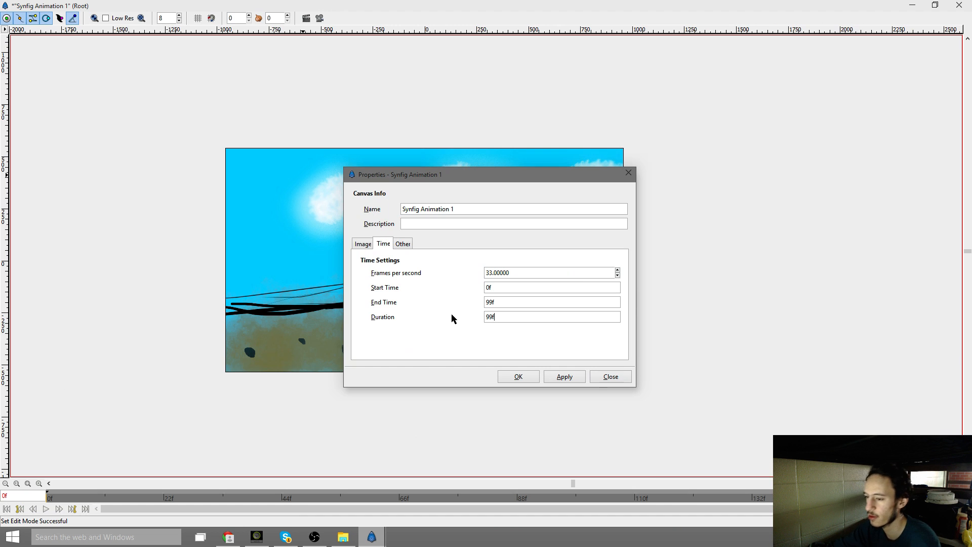
click(520, 377)
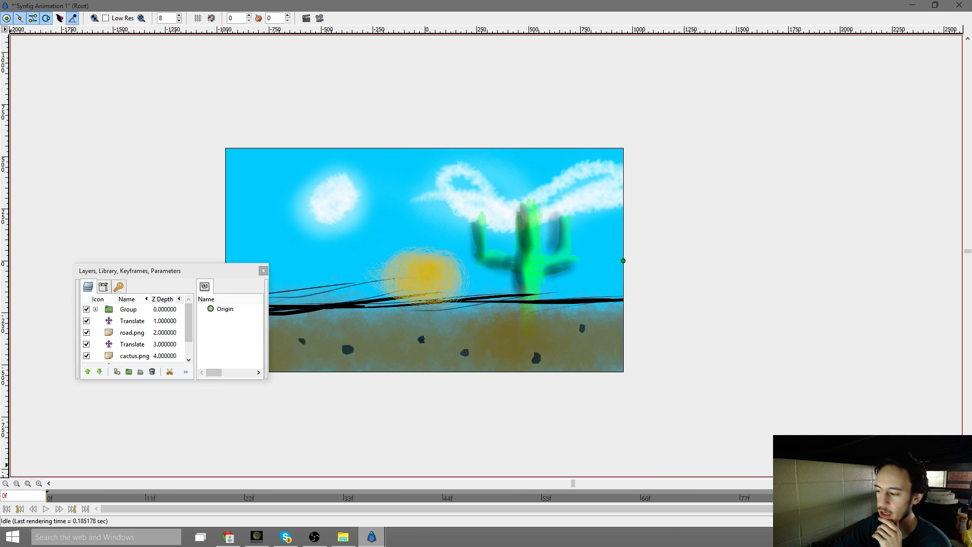
Try to add another keyframe at frame 0 in the keyframe list
click(118, 287)
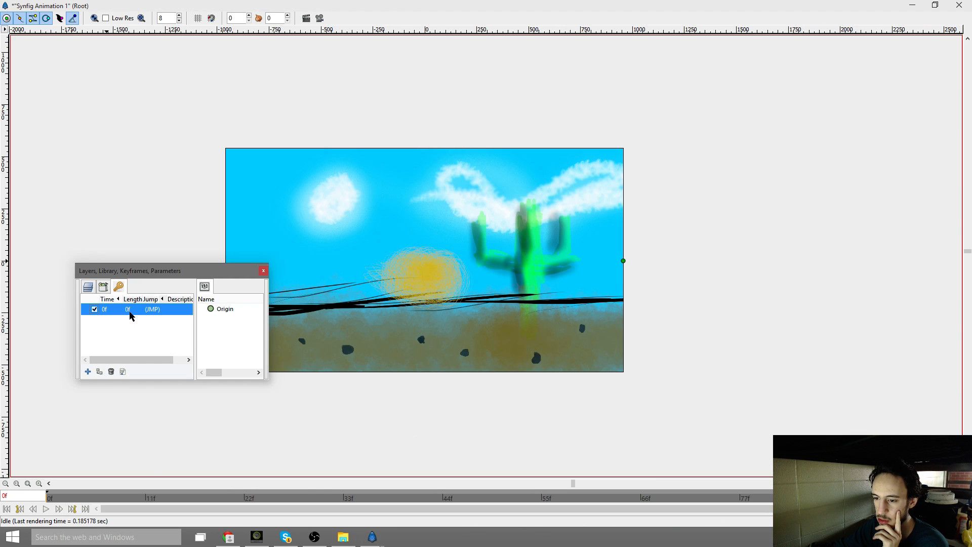
click(93, 370)
click(561, 302)
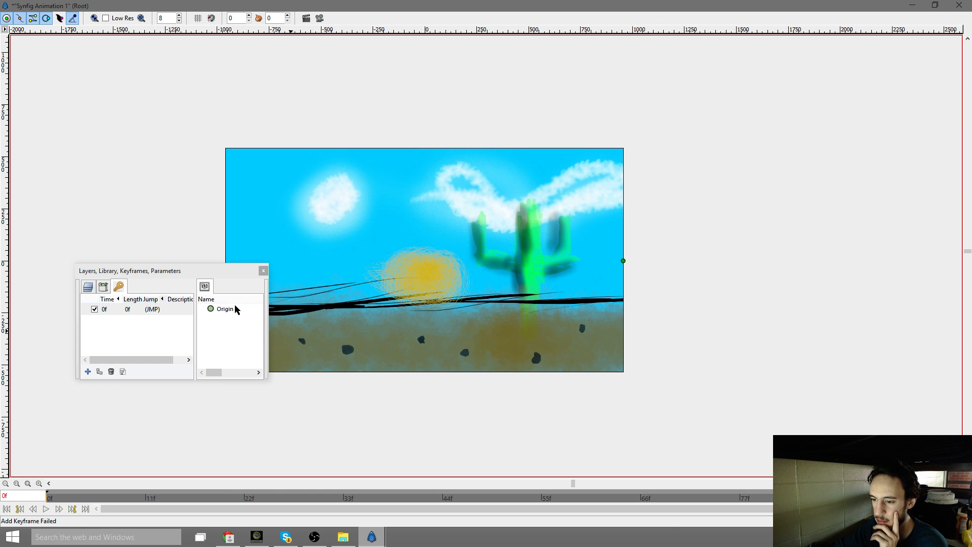
Widen and lower the floating layers and parameters window, and move the playhead to frame 196
drag(268, 320, 383, 326)
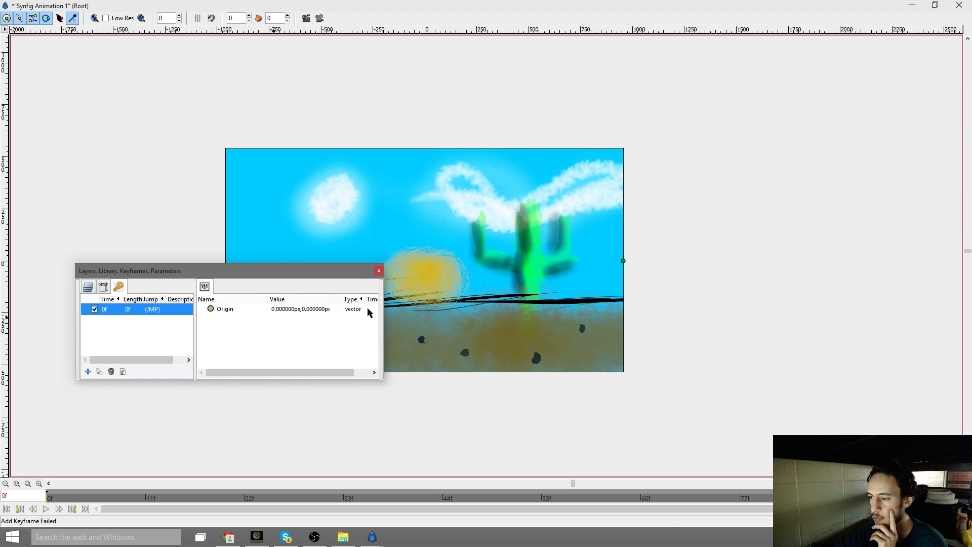
drag(302, 279, 264, 326)
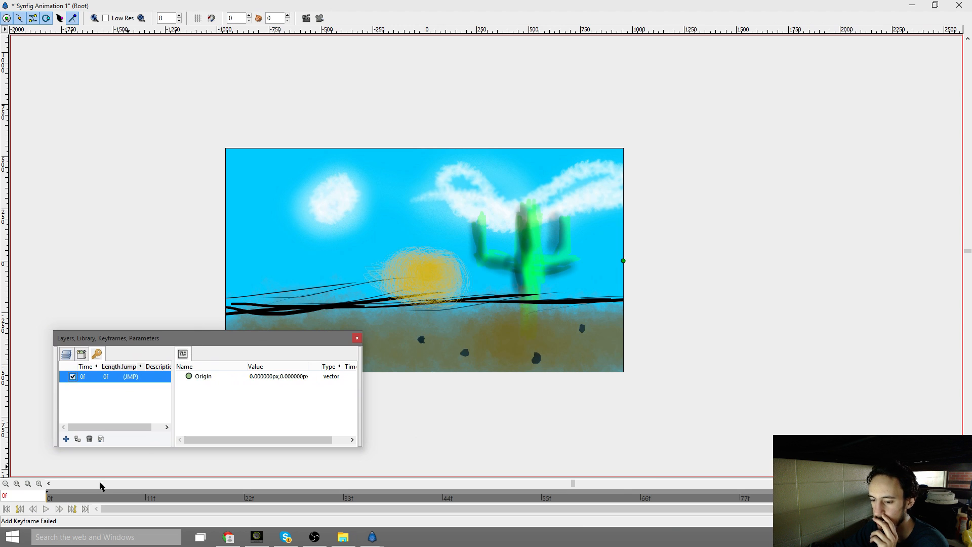
drag(47, 495, 929, 511)
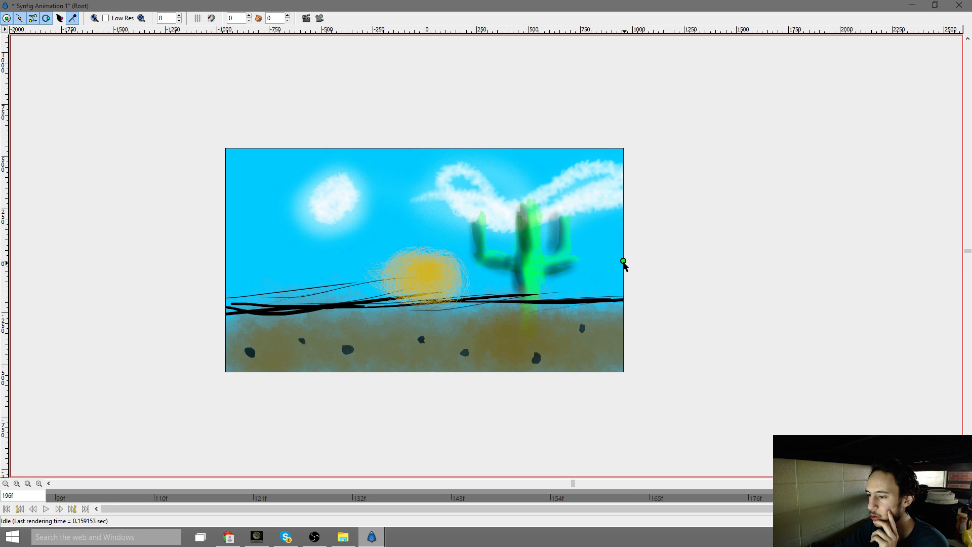
Try shifting the sky's Translate origin leftward to the cactus and undo the shift
drag(625, 264, 490, 269)
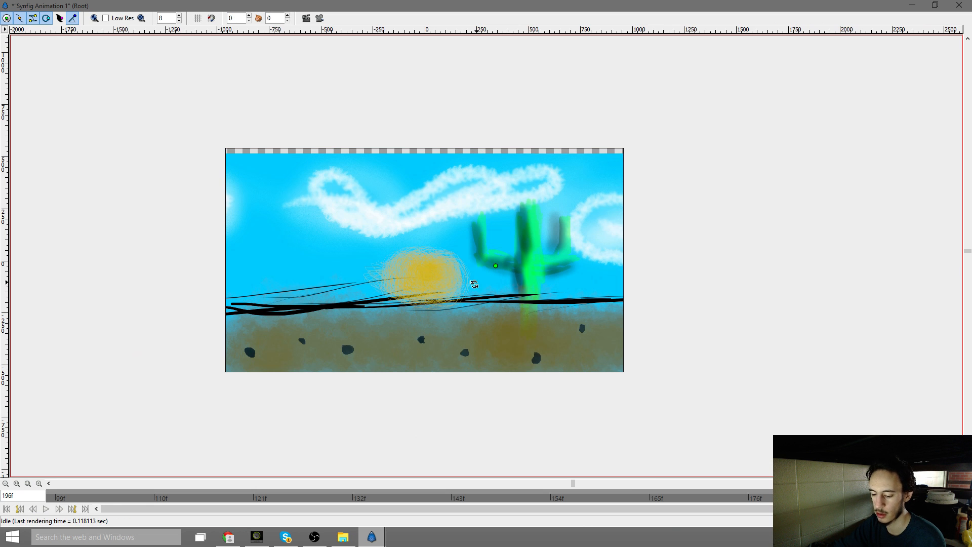
key(ctrl+z)
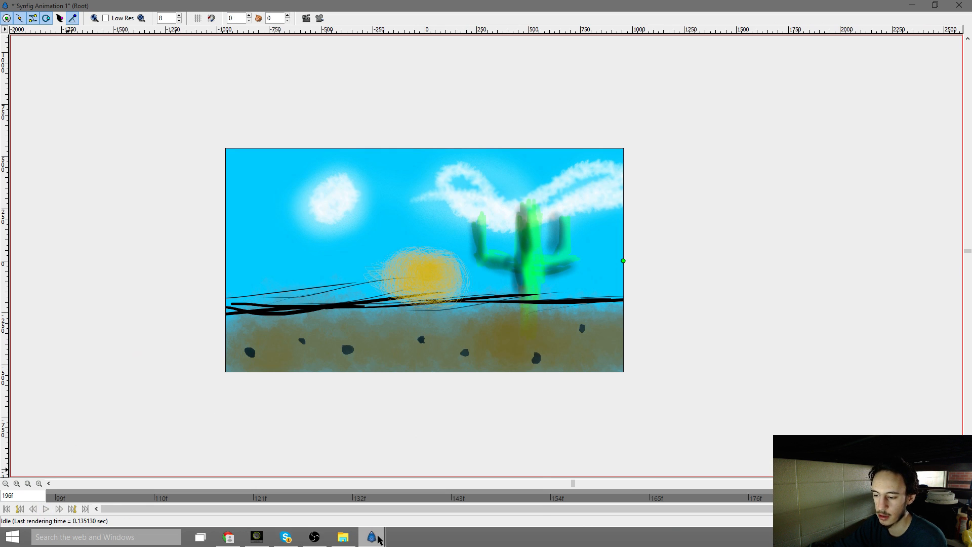
Shift the origin of the Translate layer above road.png leftward at frame 196, to just beyond the canvas's left edge
mouse_move(379, 539)
click(402, 500)
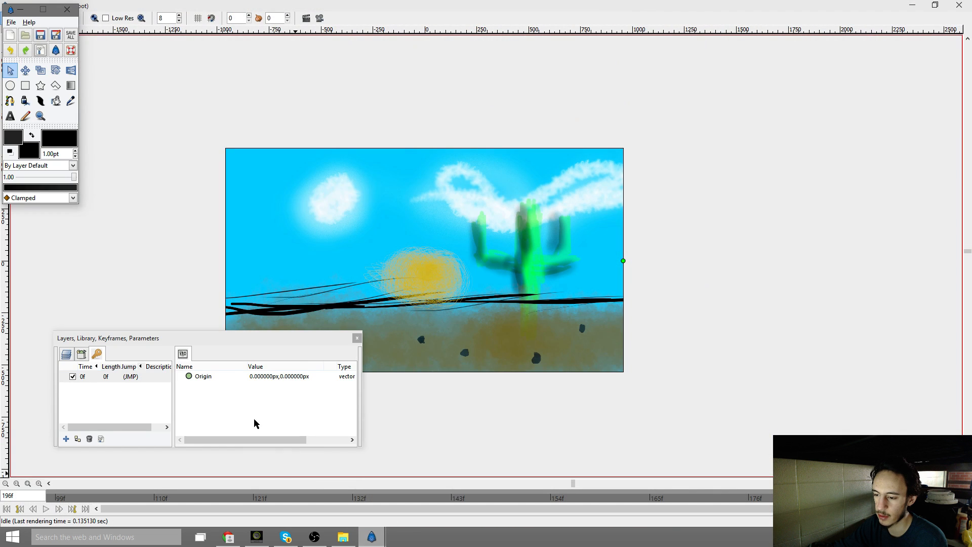
drag(224, 342, 243, 330)
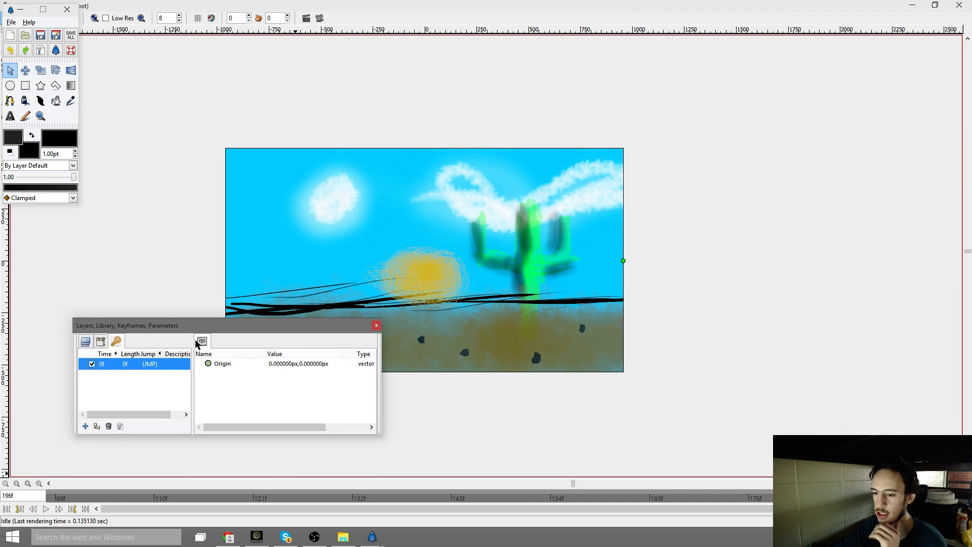
click(88, 344)
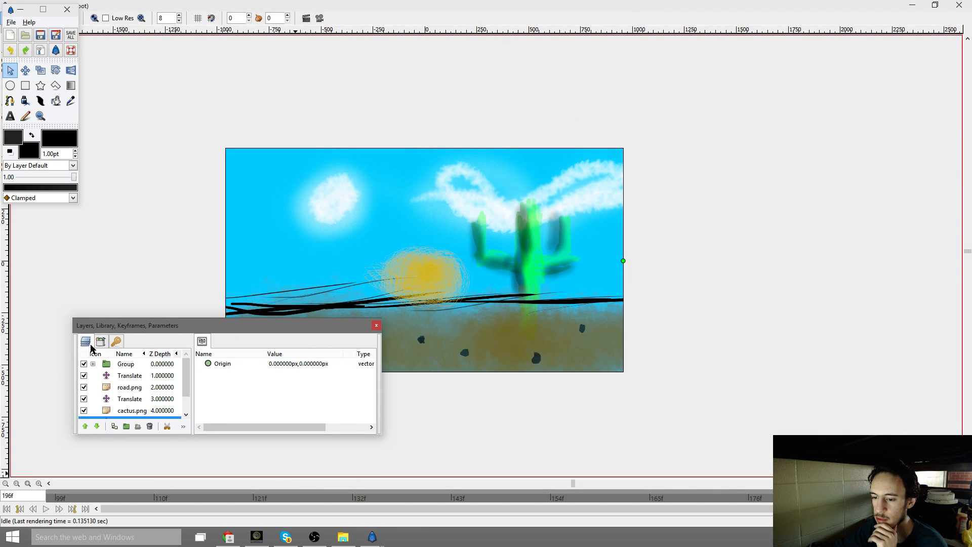
scroll(184, 395, down, 1)
scroll(180, 393, up, 1)
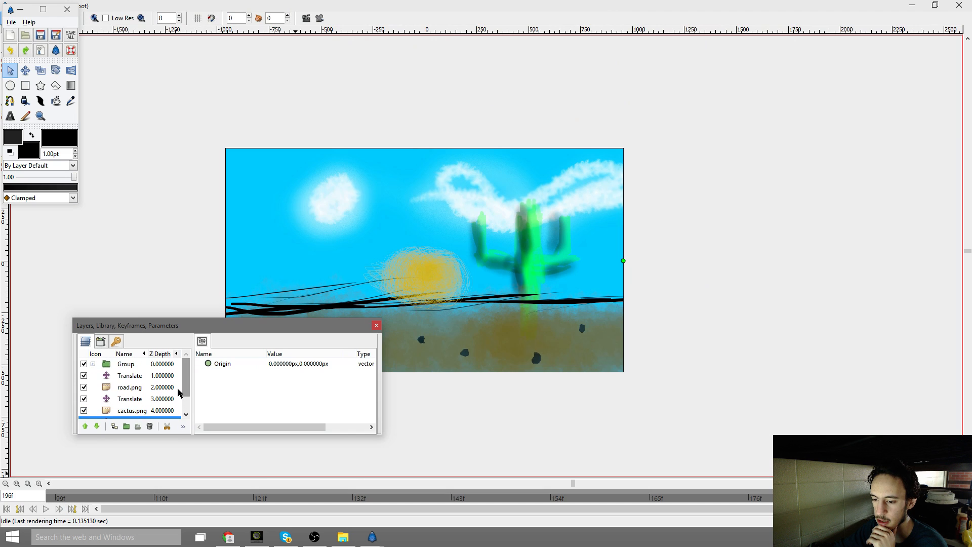
click(133, 377)
click(414, 282)
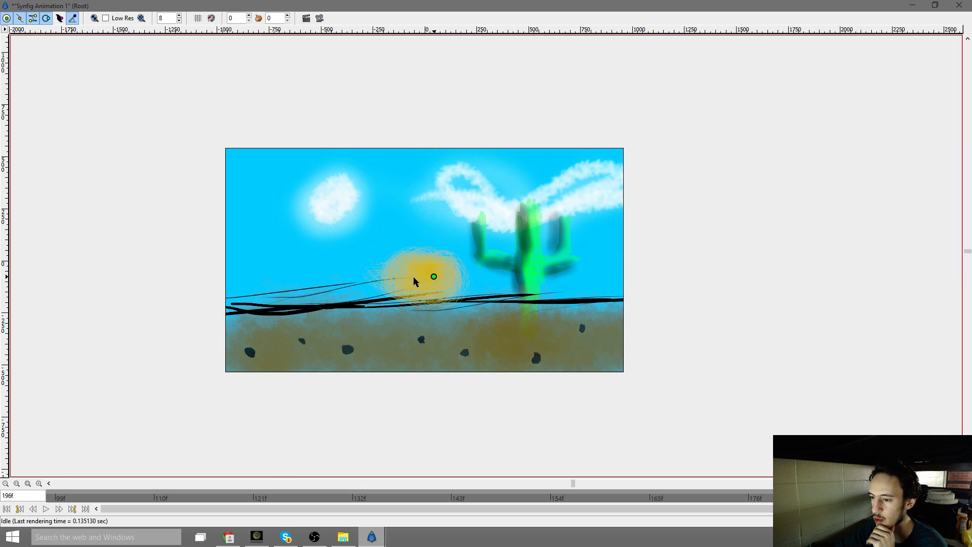
drag(238, 264, 217, 269)
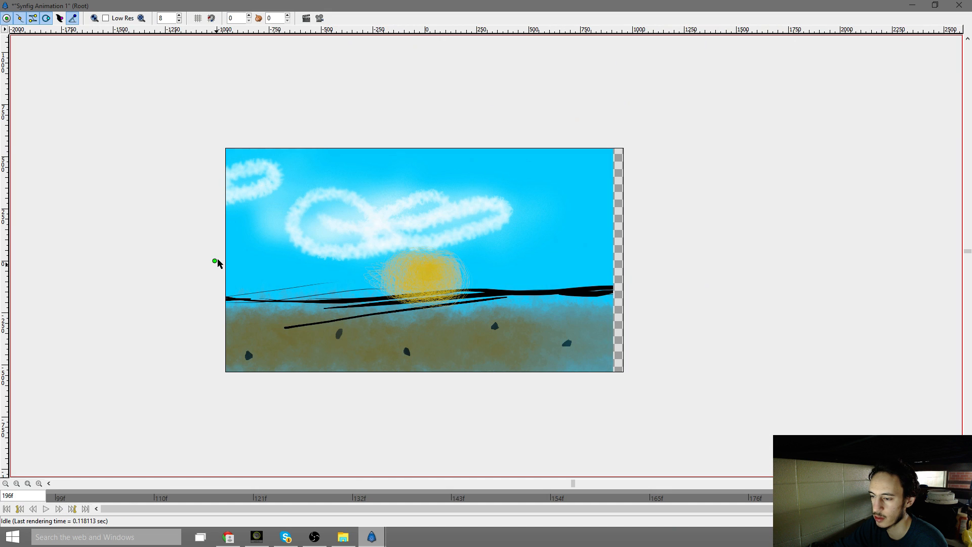
Nudge the same Translate layer's origin back rightward onto the canvas's left edge so the artwork fills the frame
click(212, 262)
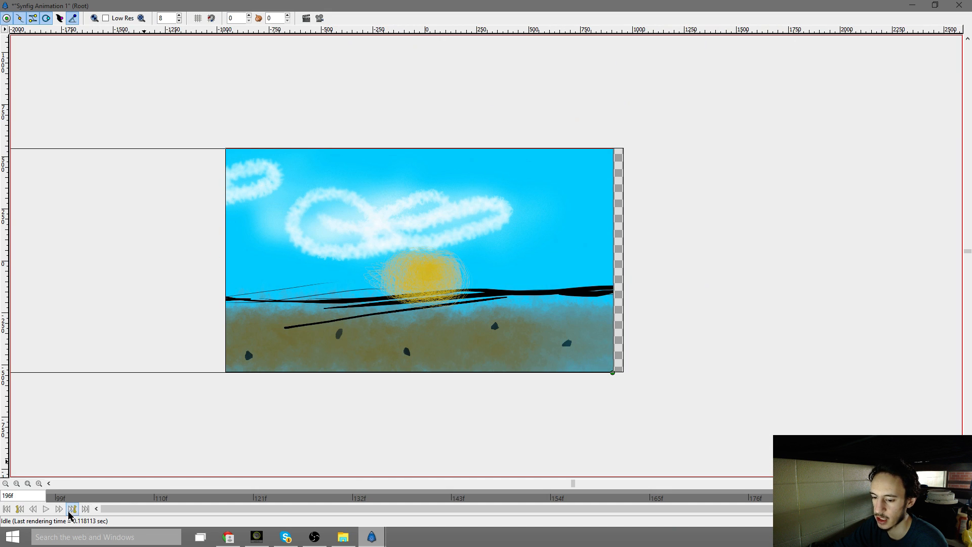
mouse_move(372, 536)
click(371, 485)
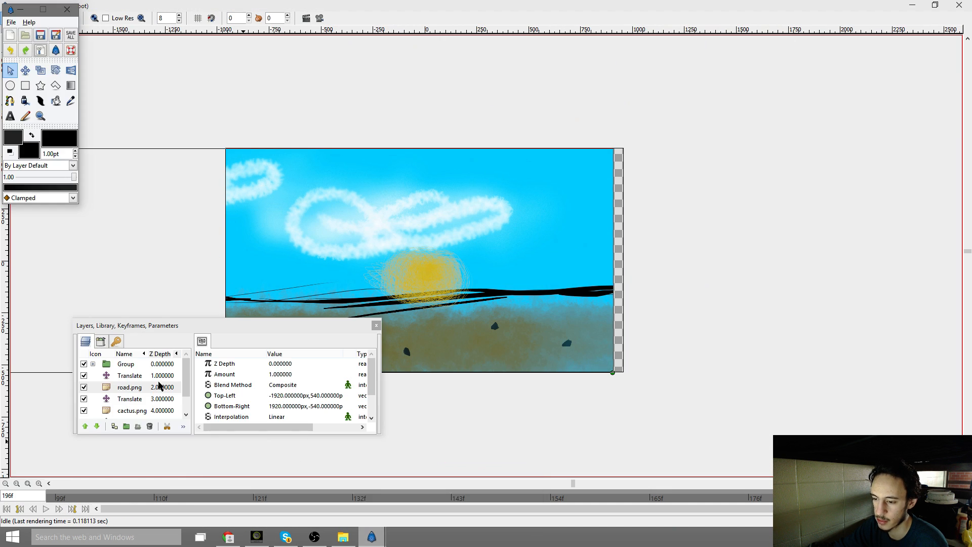
click(127, 375)
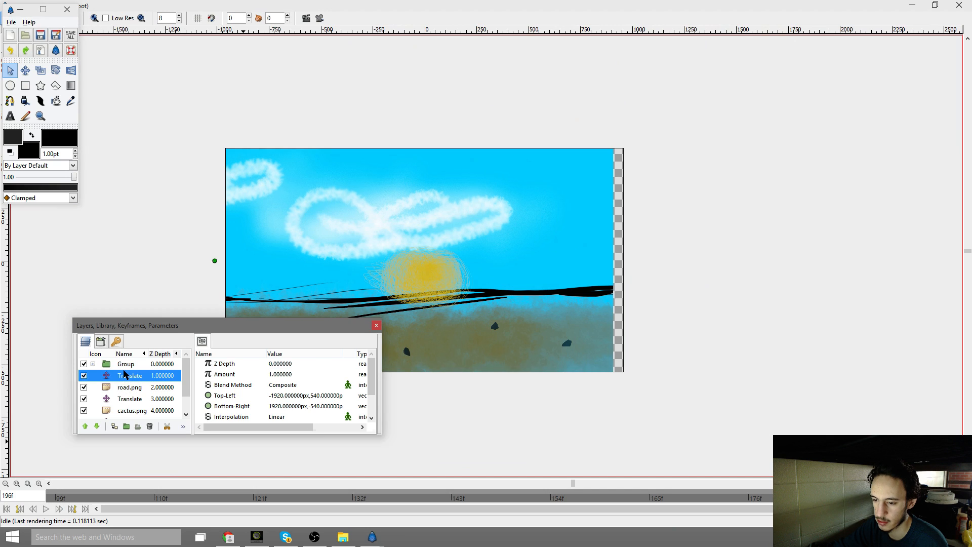
click(212, 264)
drag(214, 263, 228, 263)
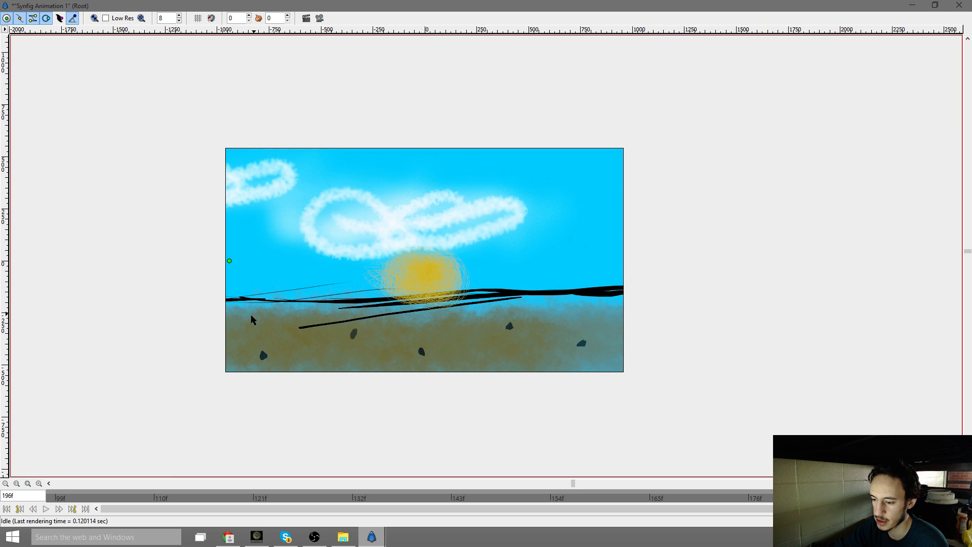
Return to frame 0 and play the animation to check the scenery's movement
drag(749, 499, 35, 505)
click(45, 509)
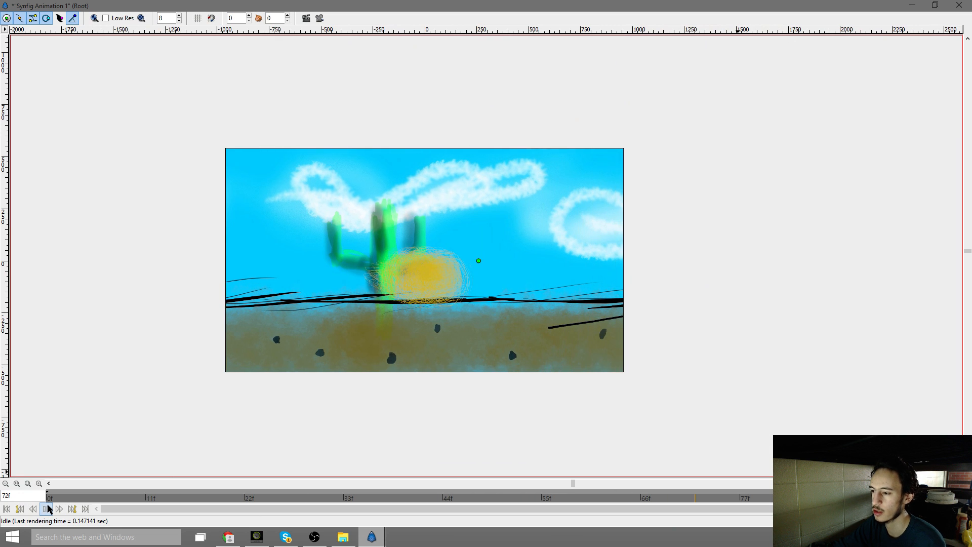
click(47, 508)
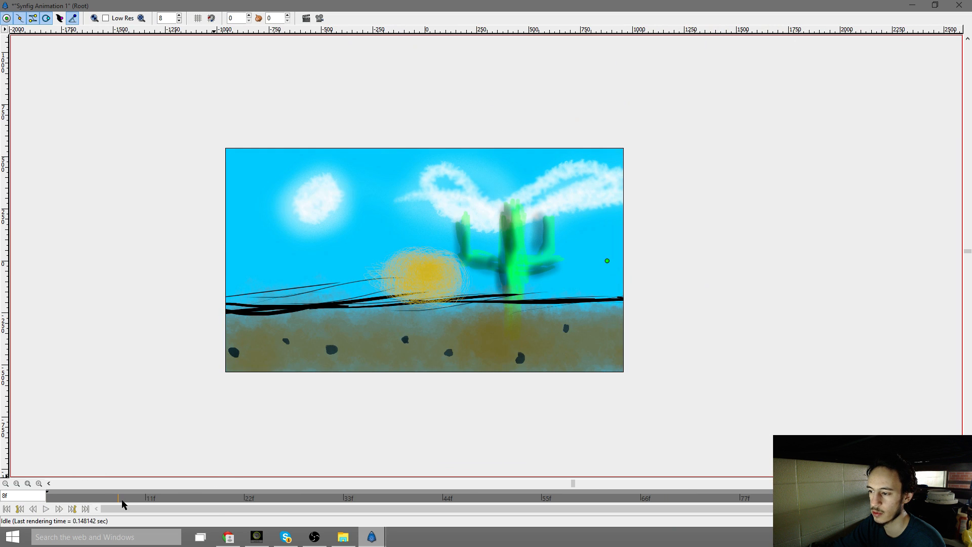
Expand the tumbleweed's group and turn its Rotate layer slightly clockwise at frame 15
drag(123, 503, 182, 501)
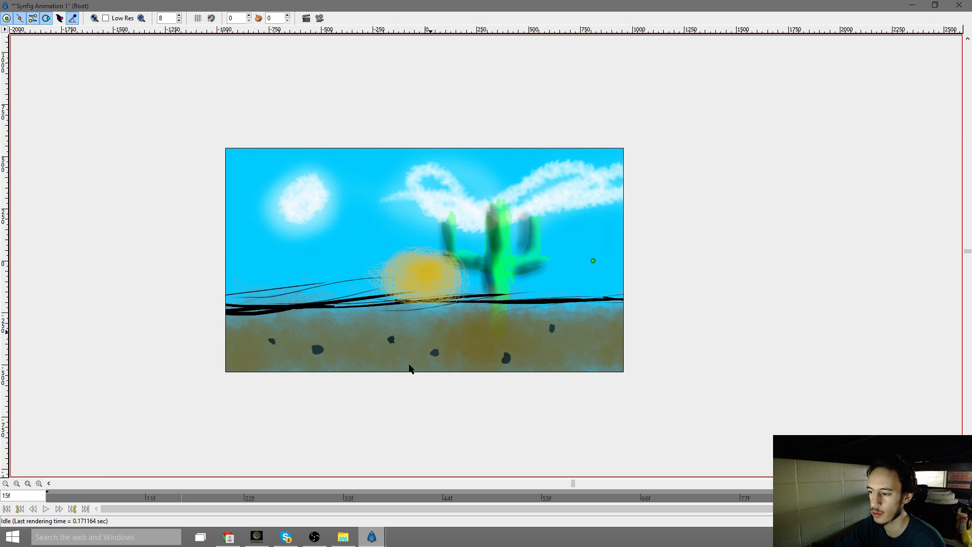
mouse_move(372, 536)
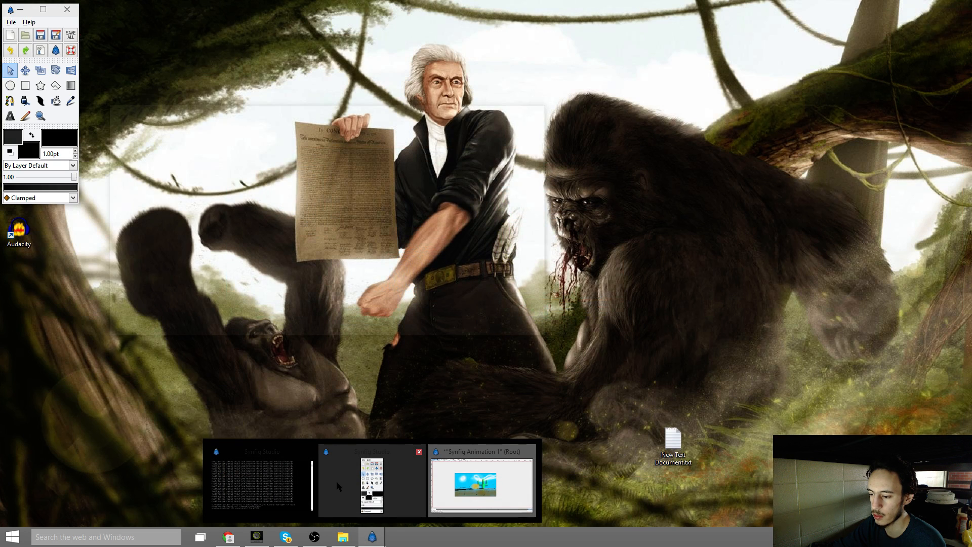
click(403, 487)
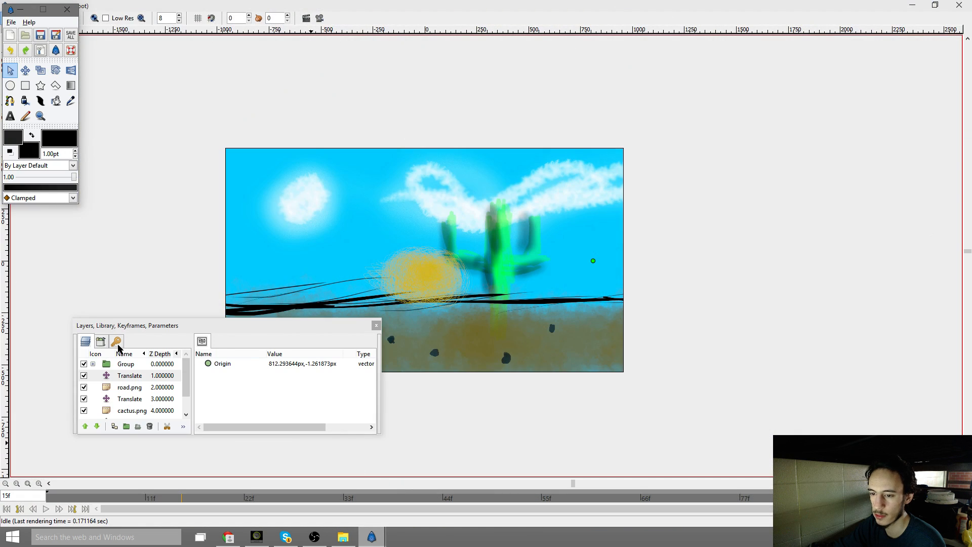
click(94, 365)
click(125, 377)
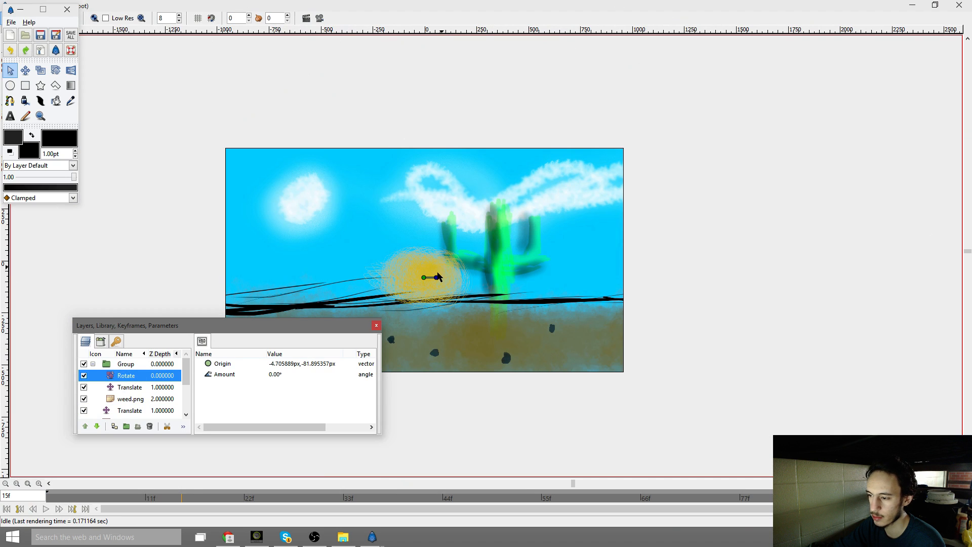
drag(439, 277, 433, 286)
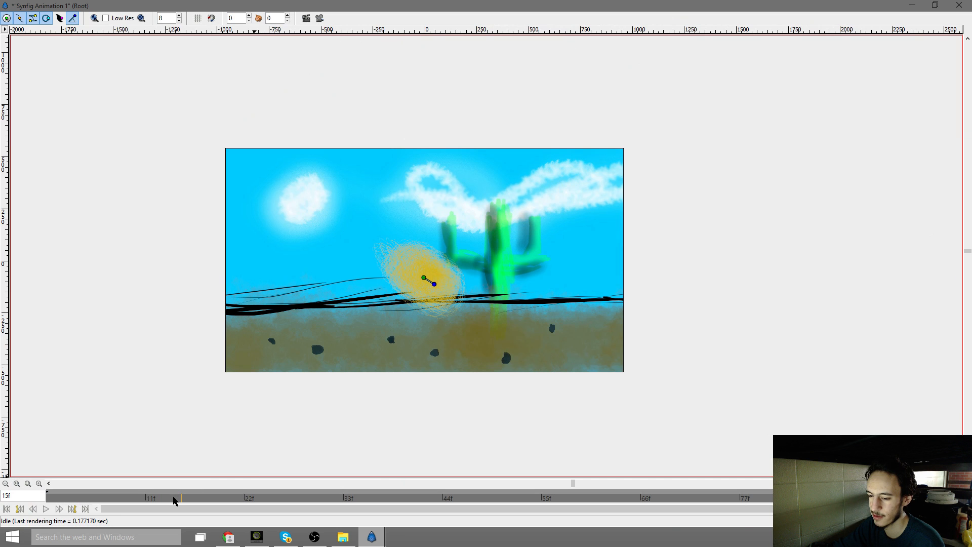
Turn the tumbleweed's Rotate layer further clockwise at frame 196 to about -148°, and play back the spin
drag(173, 501, 929, 498)
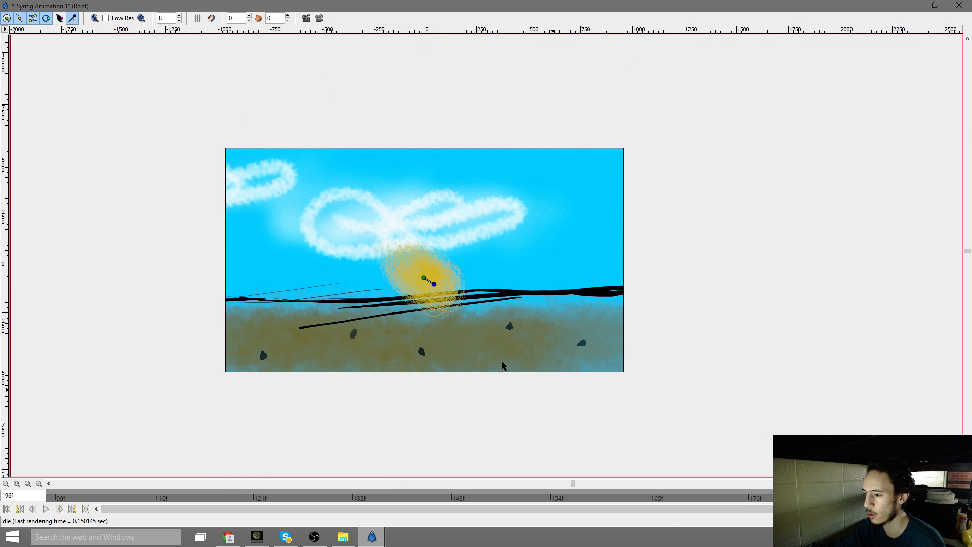
drag(436, 289, 414, 289)
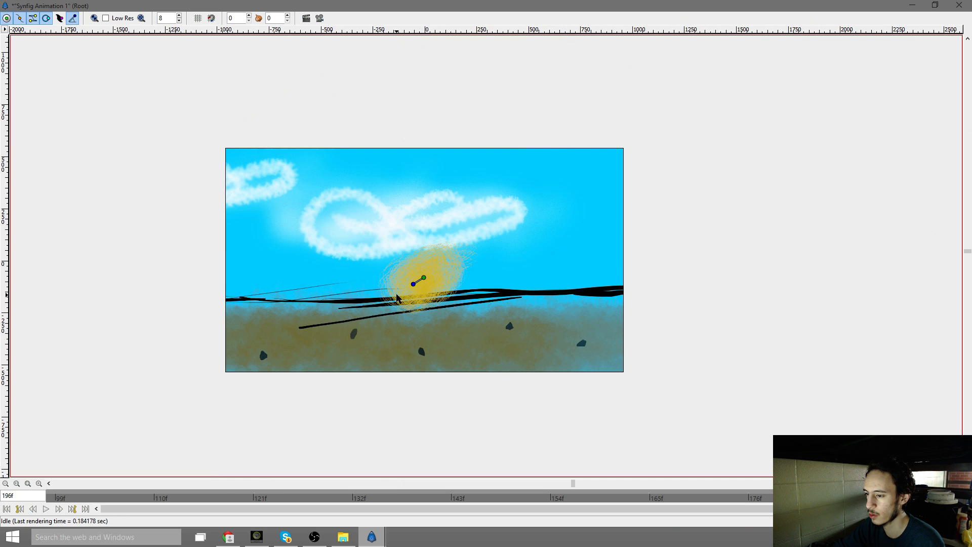
click(46, 511)
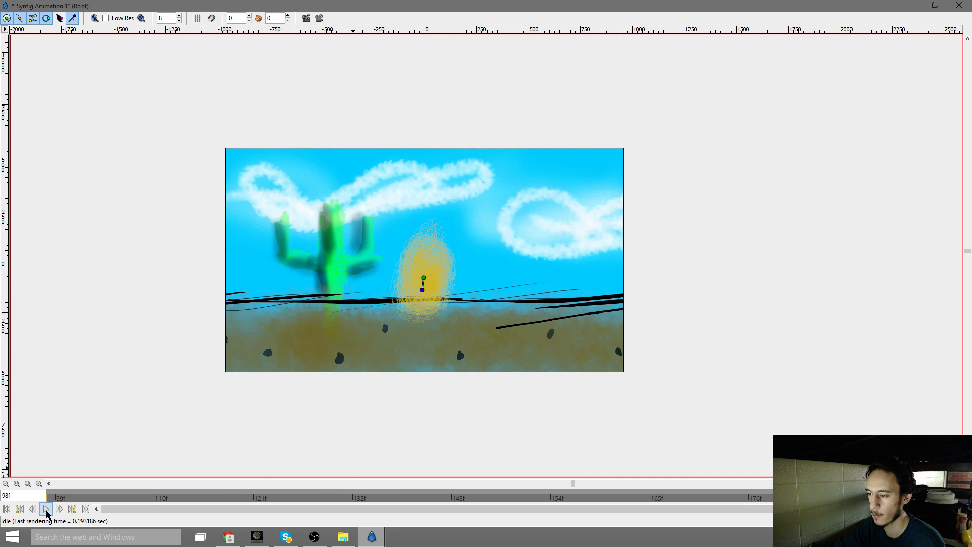
click(47, 510)
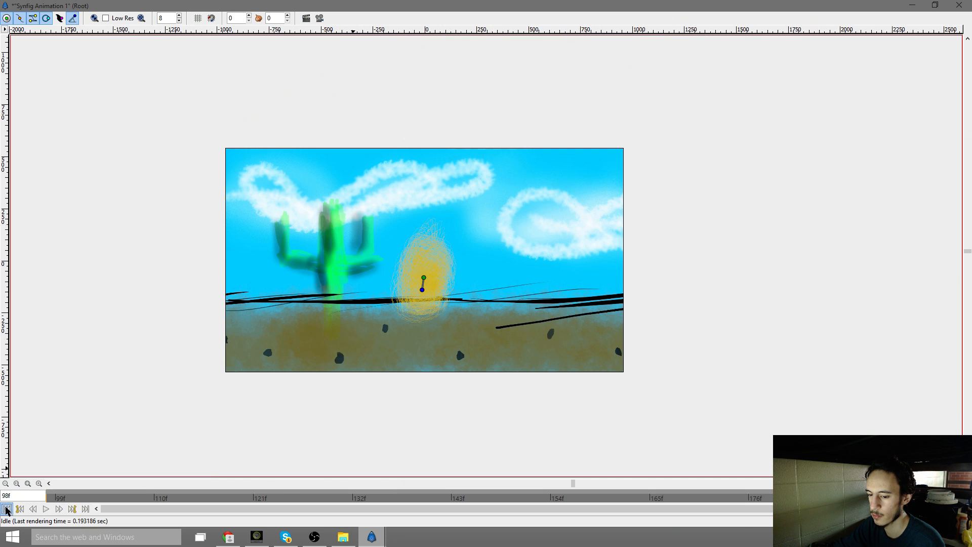
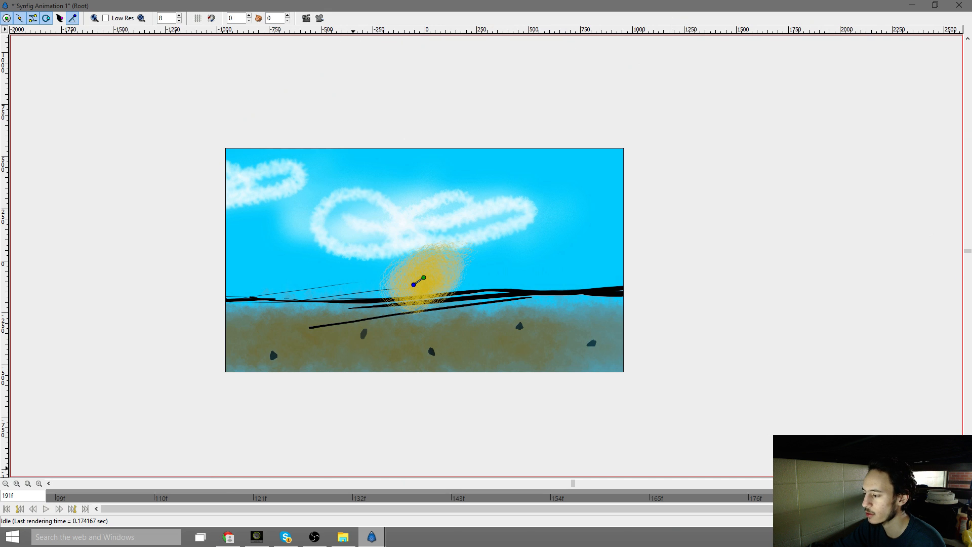
Add a keyframe at frame 196 in the keyframe list
mouse_move(372, 538)
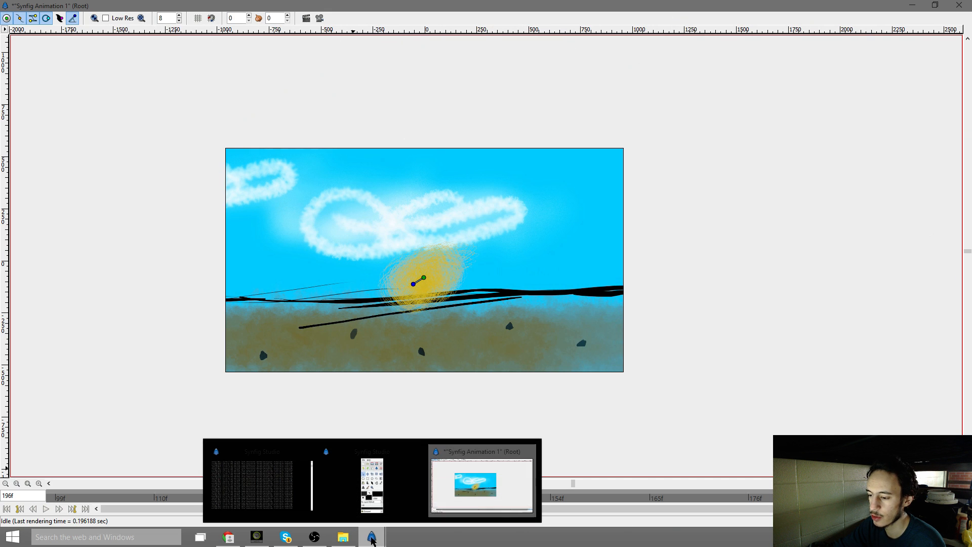
mouse_move(474, 506)
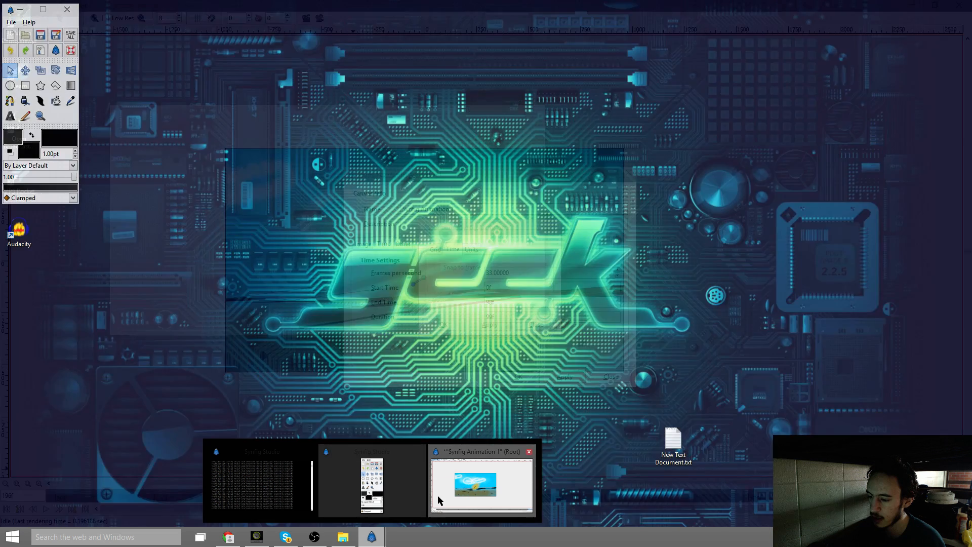
click(438, 496)
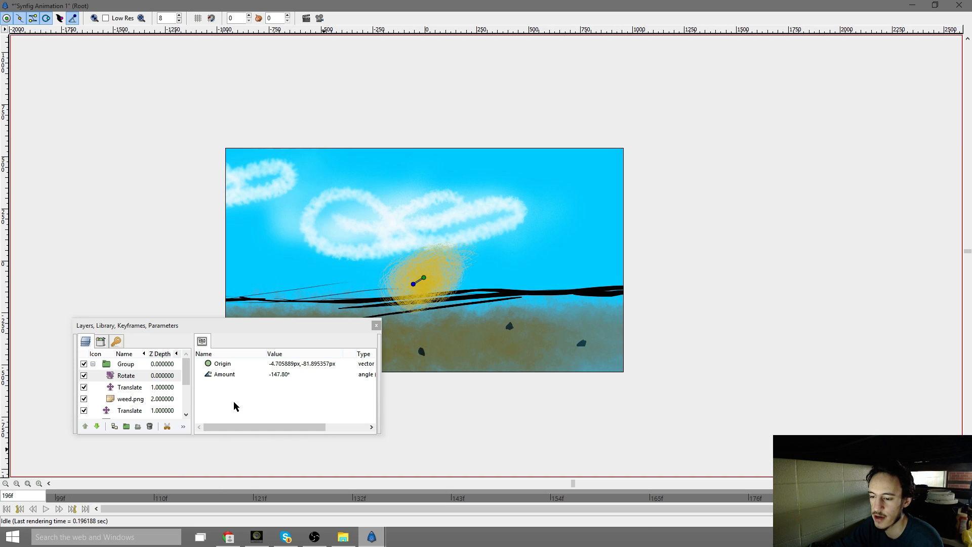
click(116, 341)
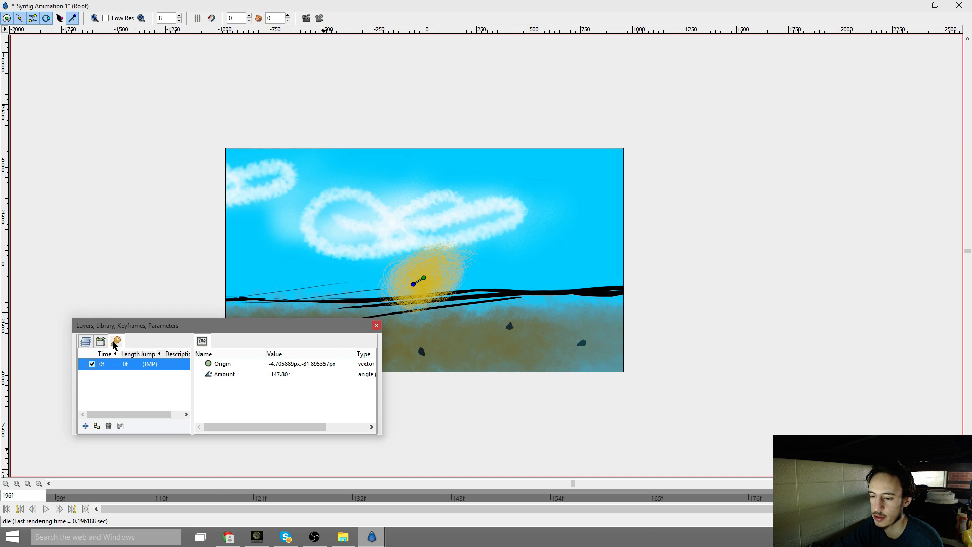
click(85, 426)
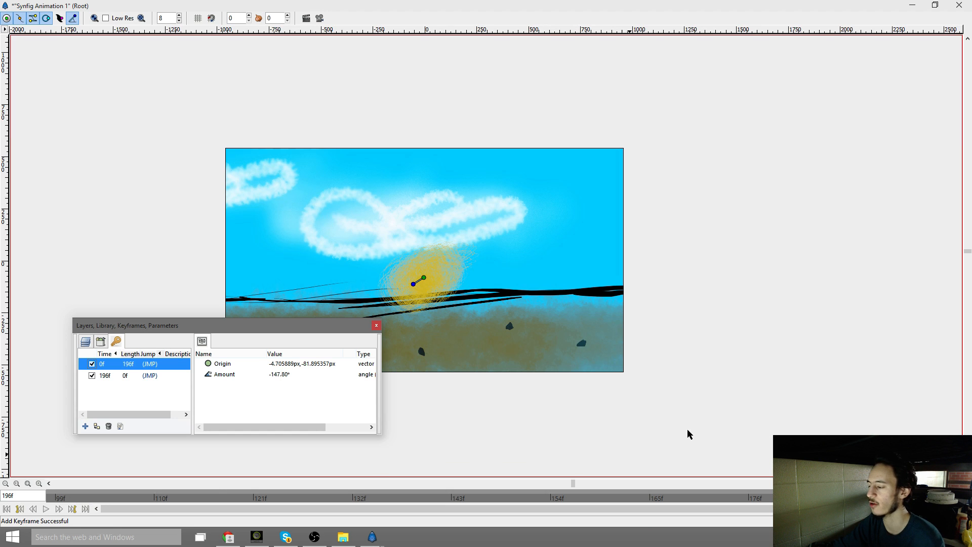
Play the animation from frame 0 and scrub between frames 98 and 196 to check the scrolling and rotation
click(32, 509)
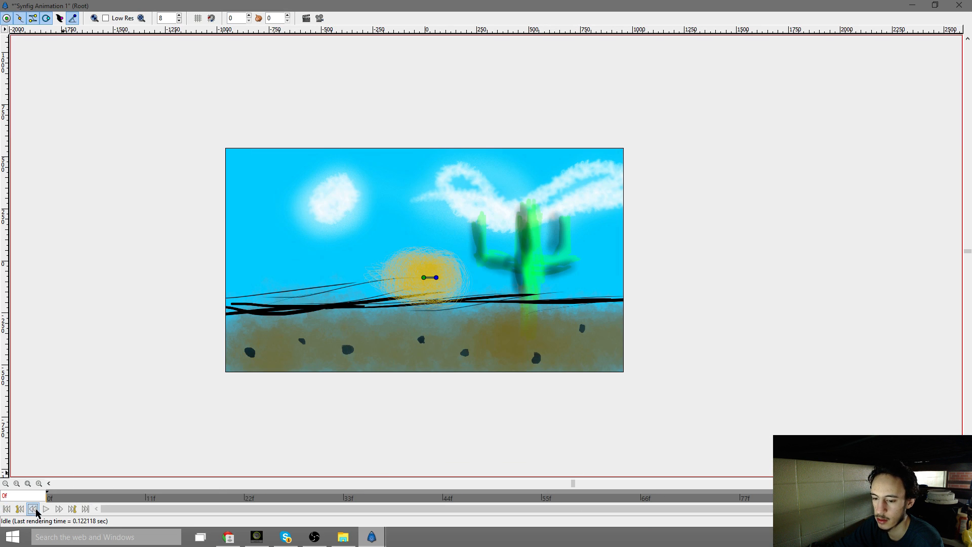
click(46, 509)
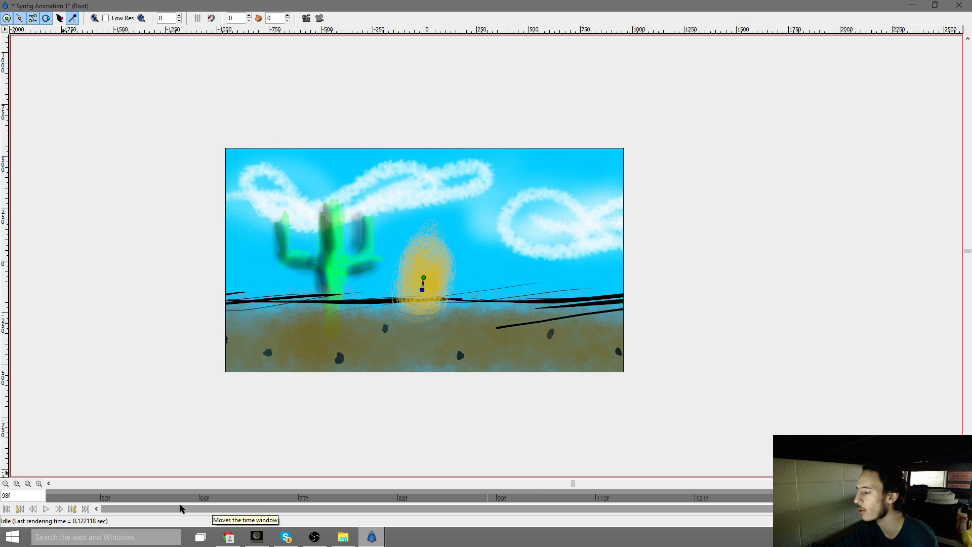
drag(205, 499, 789, 501)
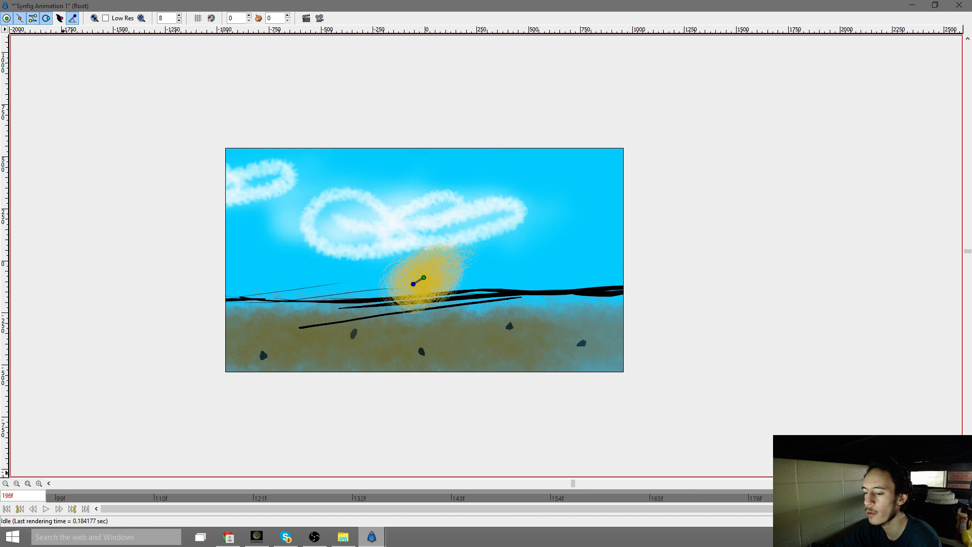
drag(929, 499, 425, 506)
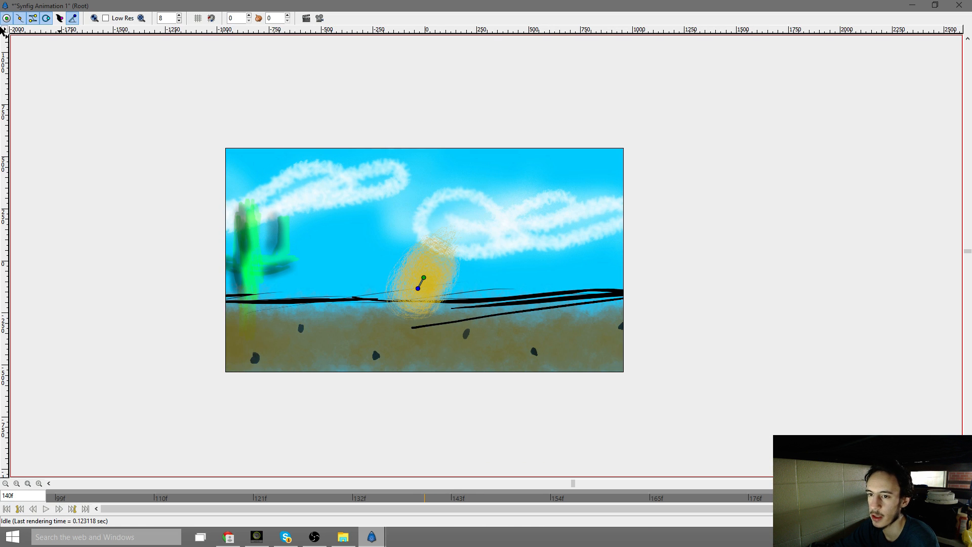
Save the animation as Synfig Animation 1.sifz in Art stuff\Misc\New folder on the Storage Bay D drive
click(4, 32)
mouse_move(10, 36)
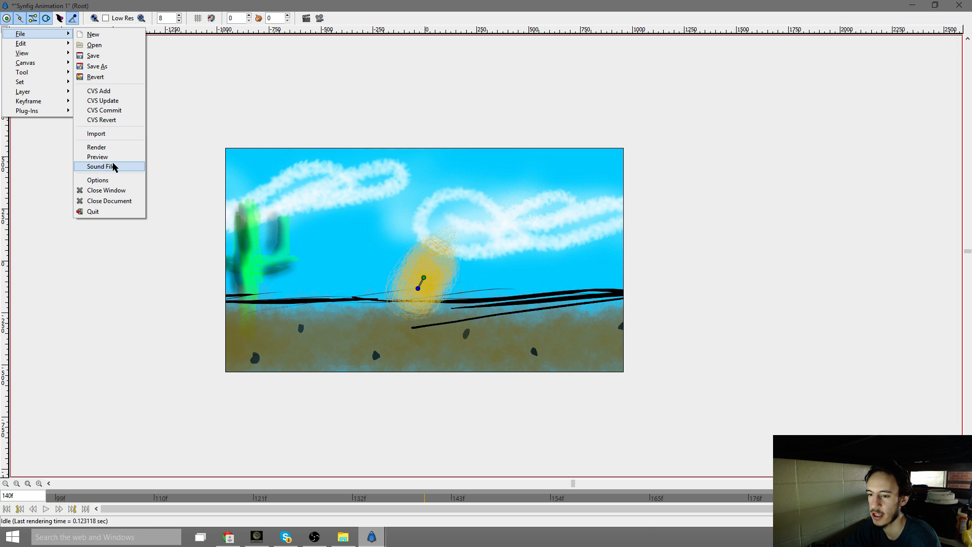
click(105, 53)
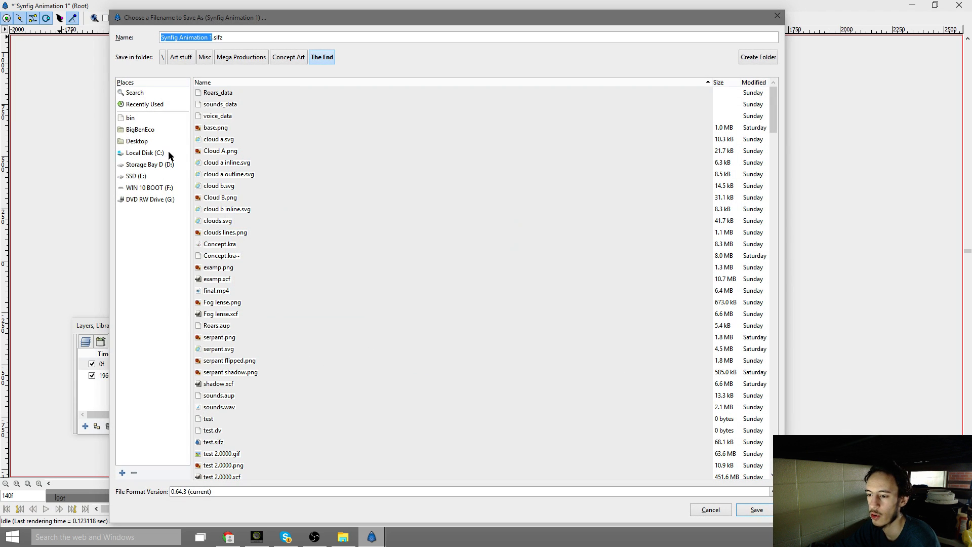
click(147, 166)
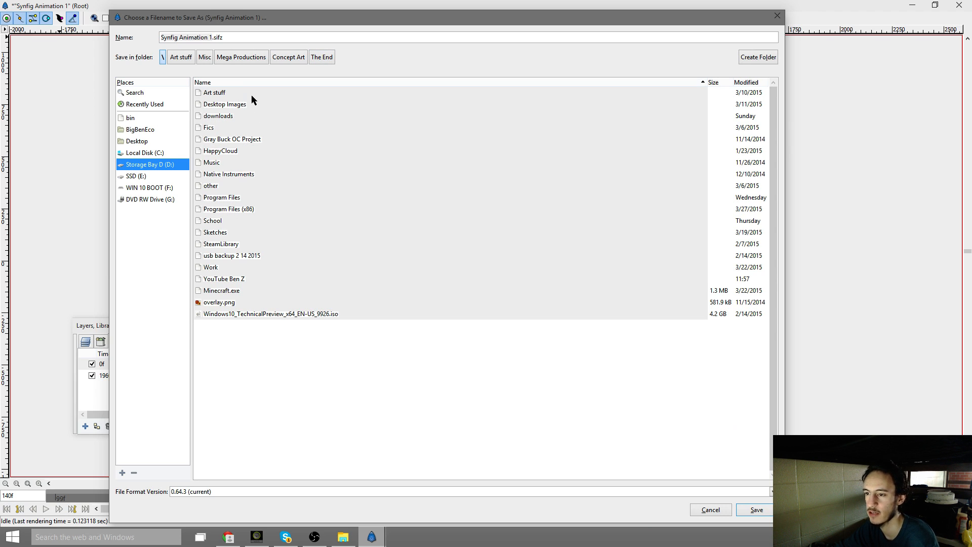
double_click(222, 92)
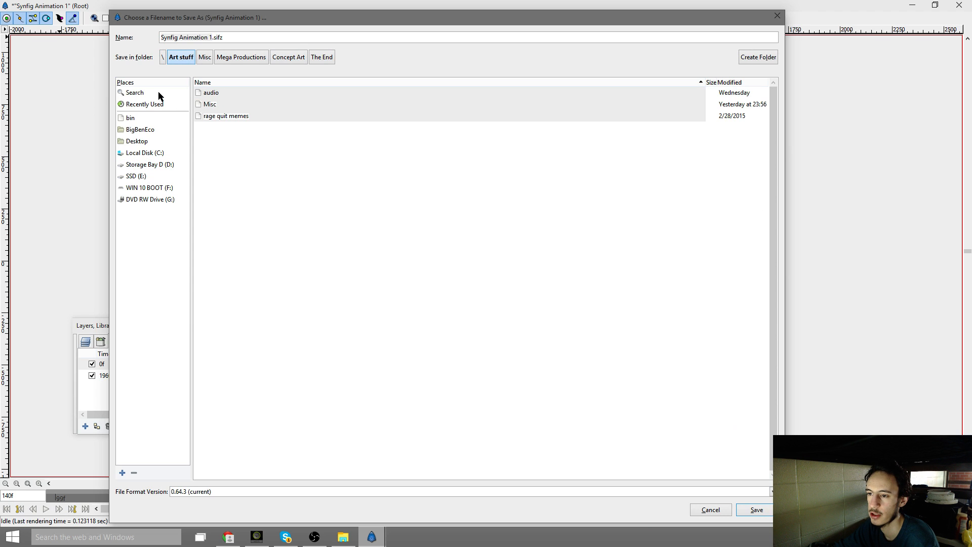
double_click(210, 104)
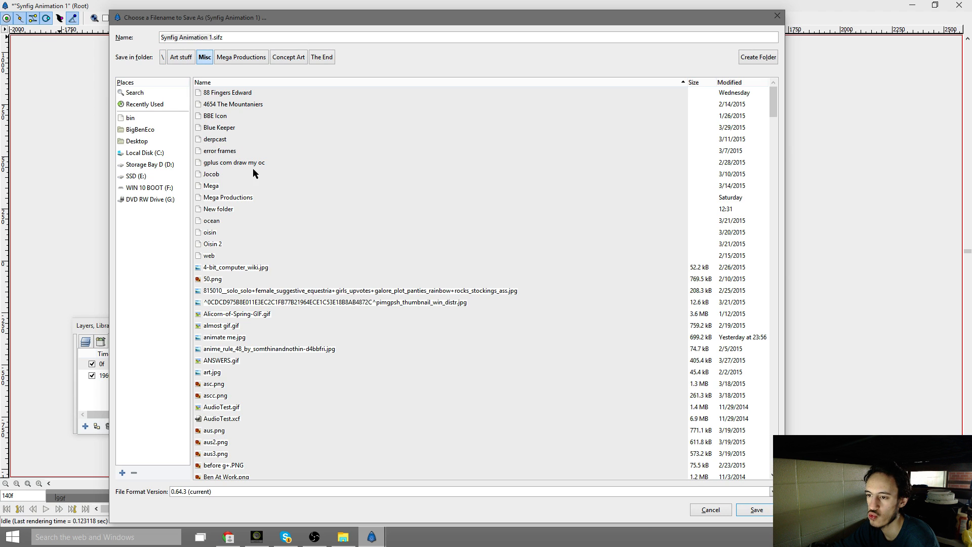
click(208, 60)
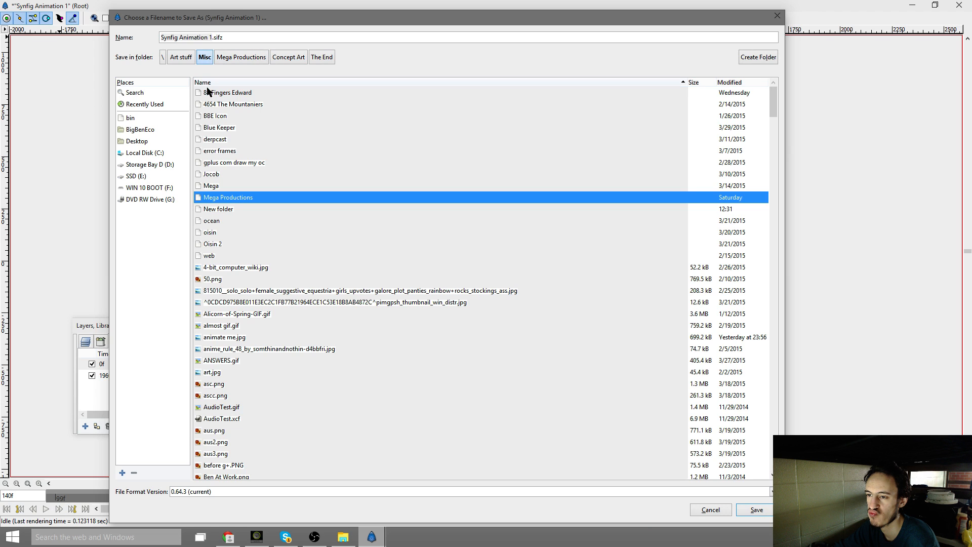
click(220, 208)
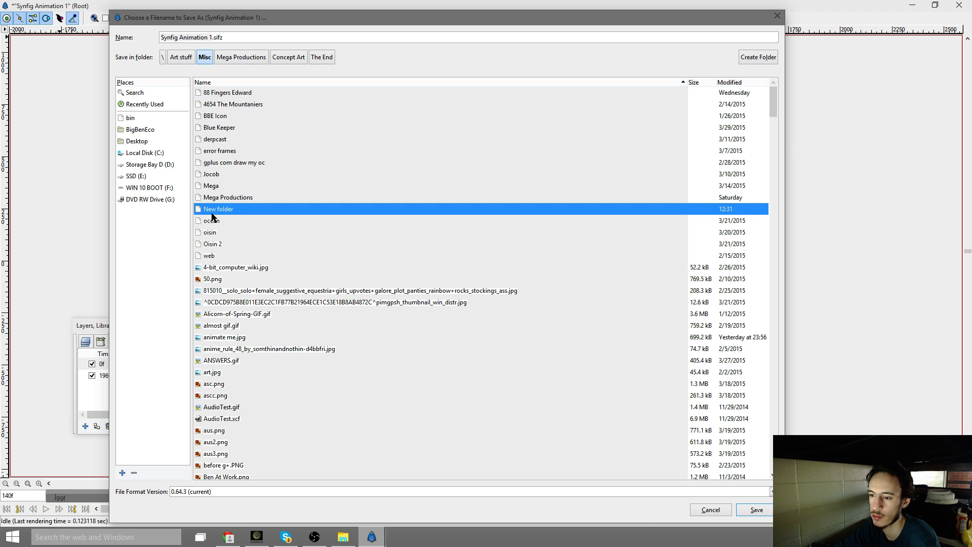
double_click(212, 213)
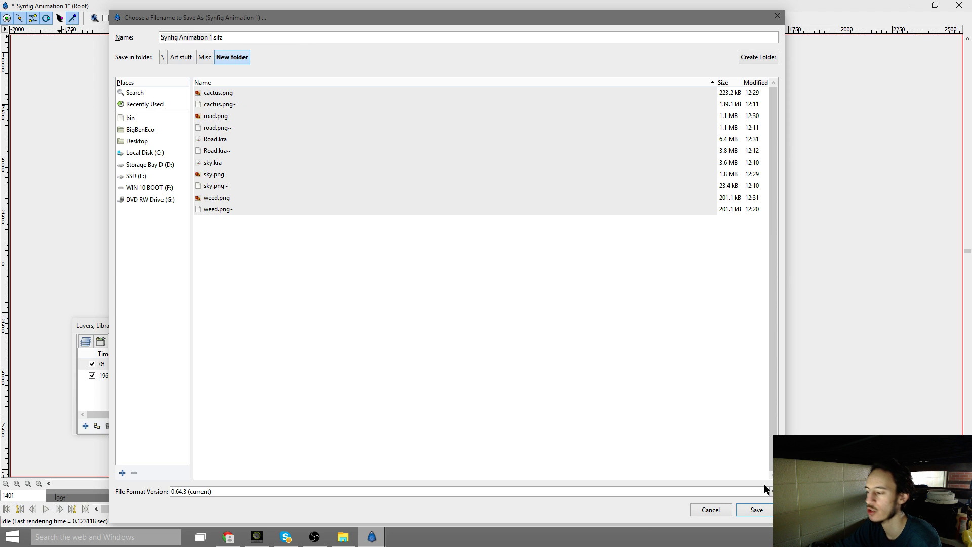
click(756, 510)
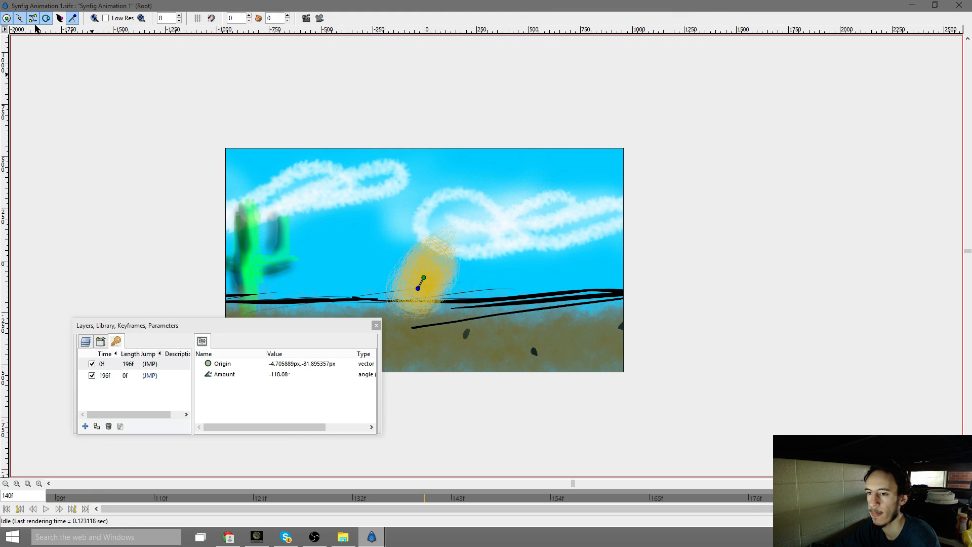
Generate a preview of the animation with the default preview options and maximize the preview window
click(5, 29)
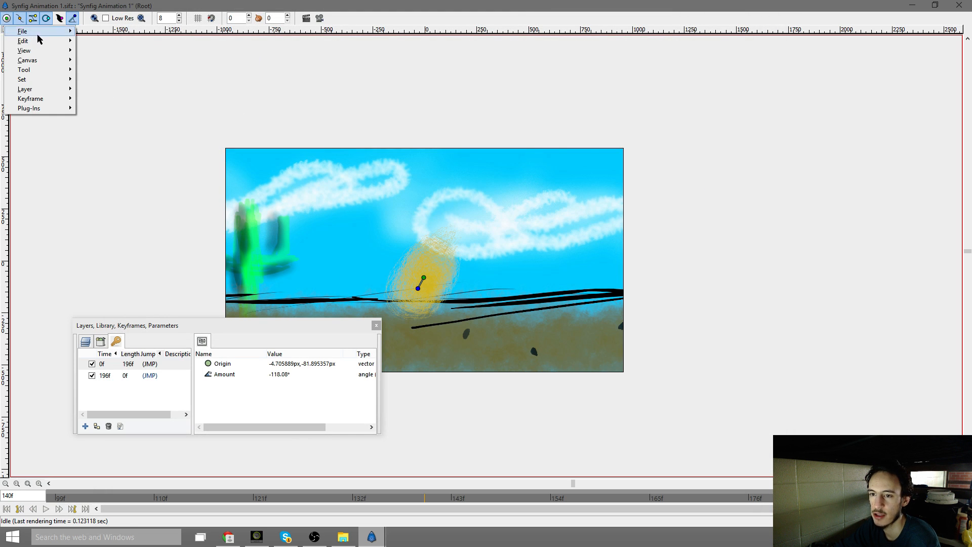
mouse_move(43, 33)
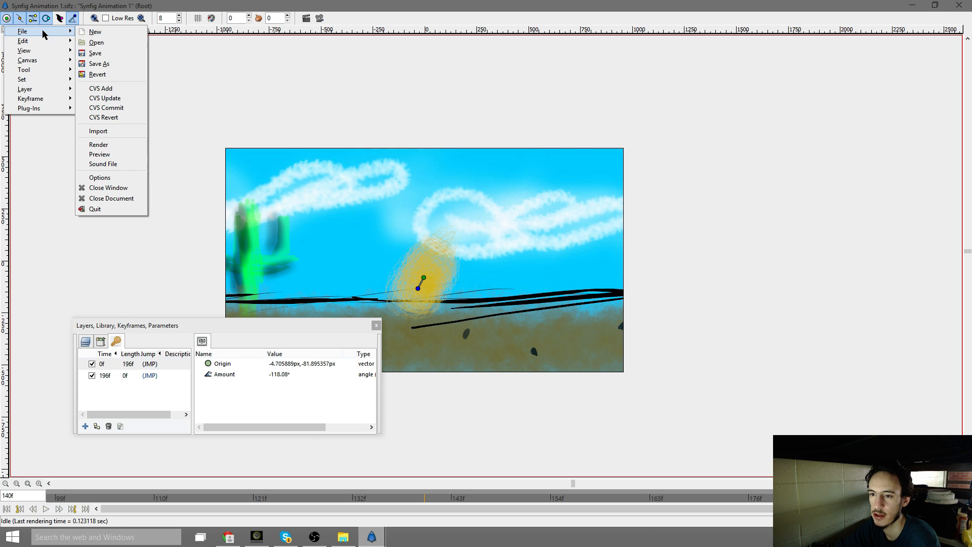
click(118, 155)
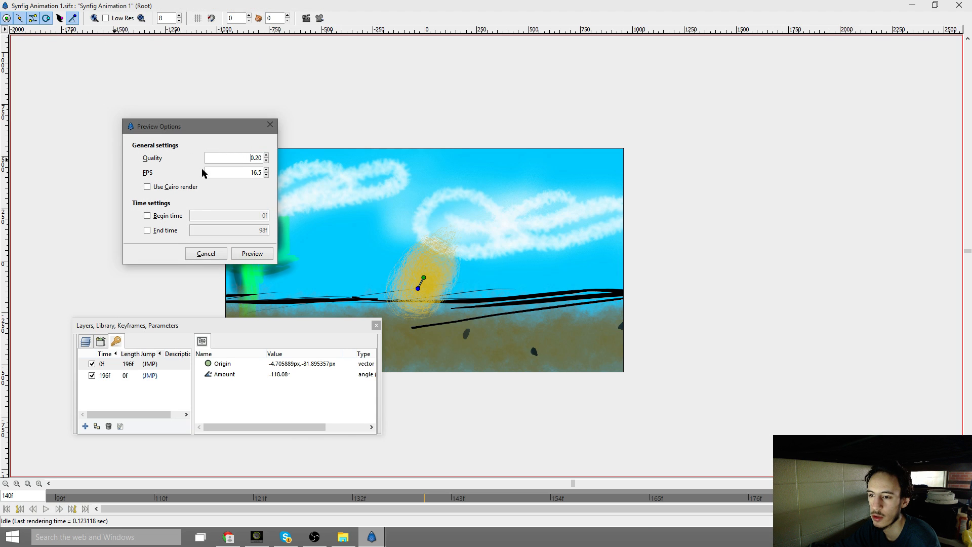
click(251, 256)
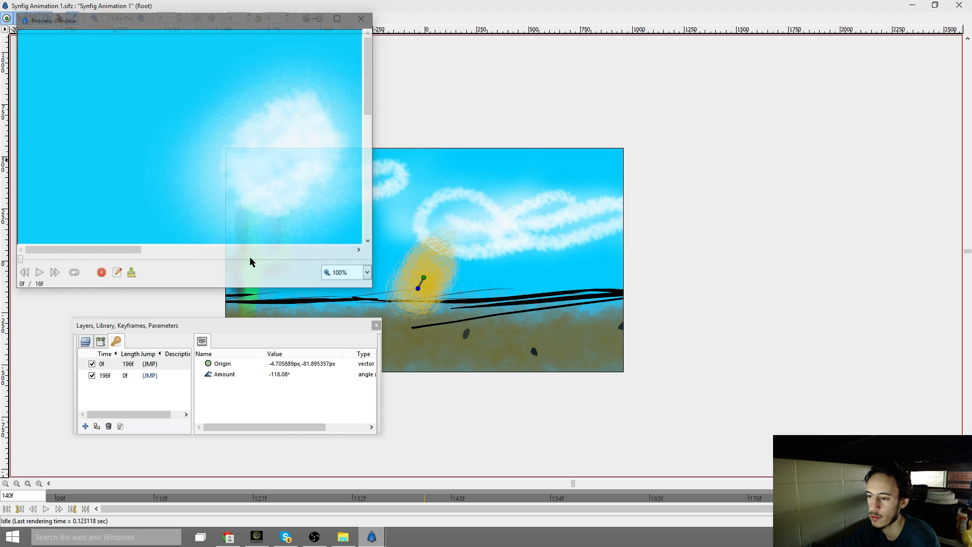
click(335, 20)
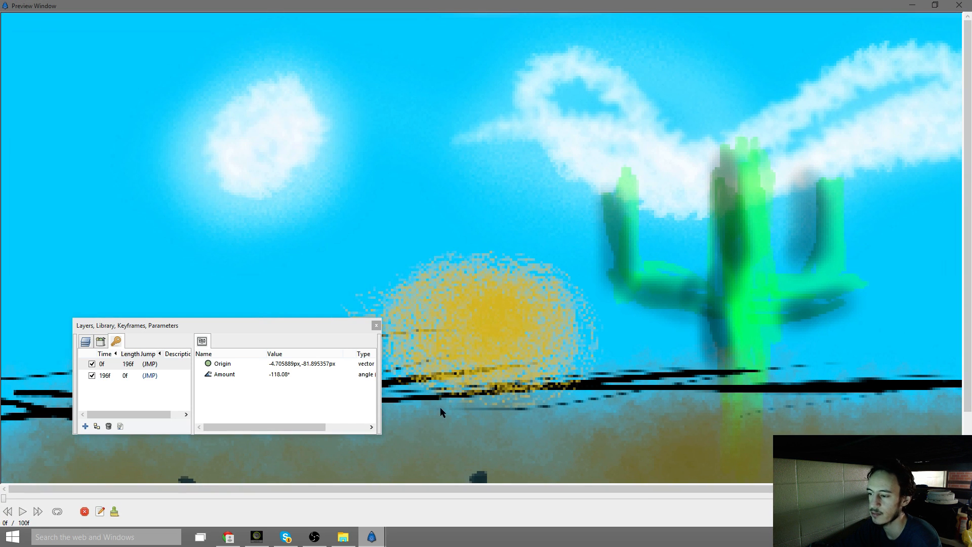
Play back the rendered preview, close it, and move the timeline to frame 196 to check the end of the animation
click(23, 513)
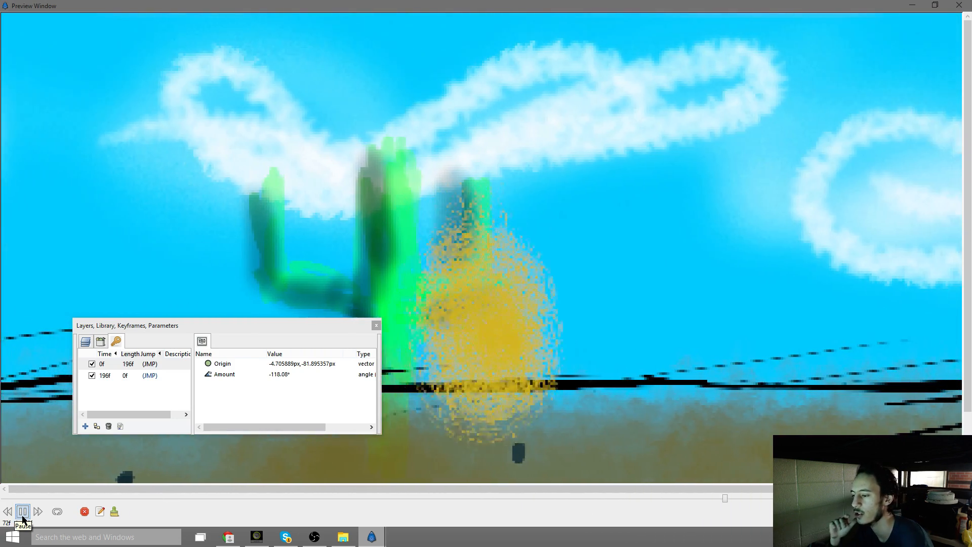
click(22, 513)
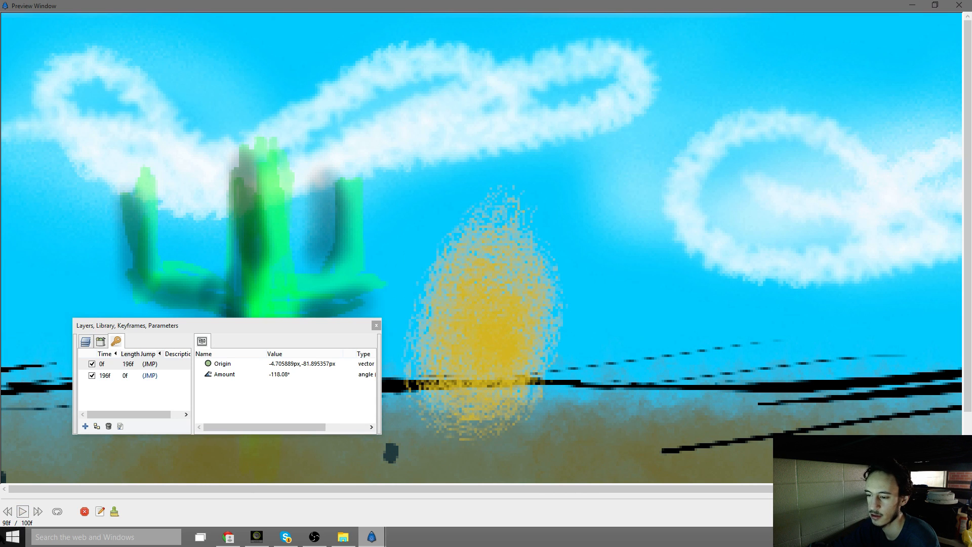
click(7, 511)
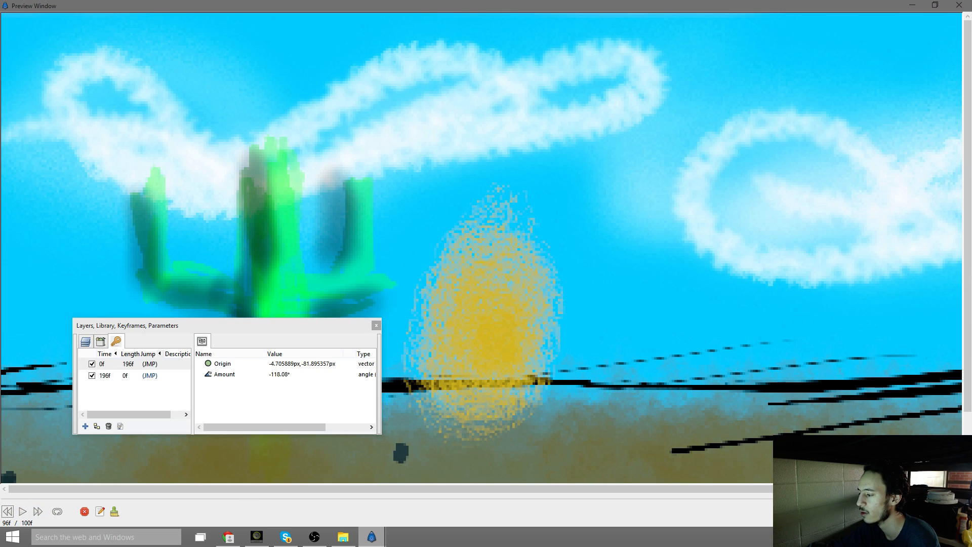
drag(921, 498, 738, 510)
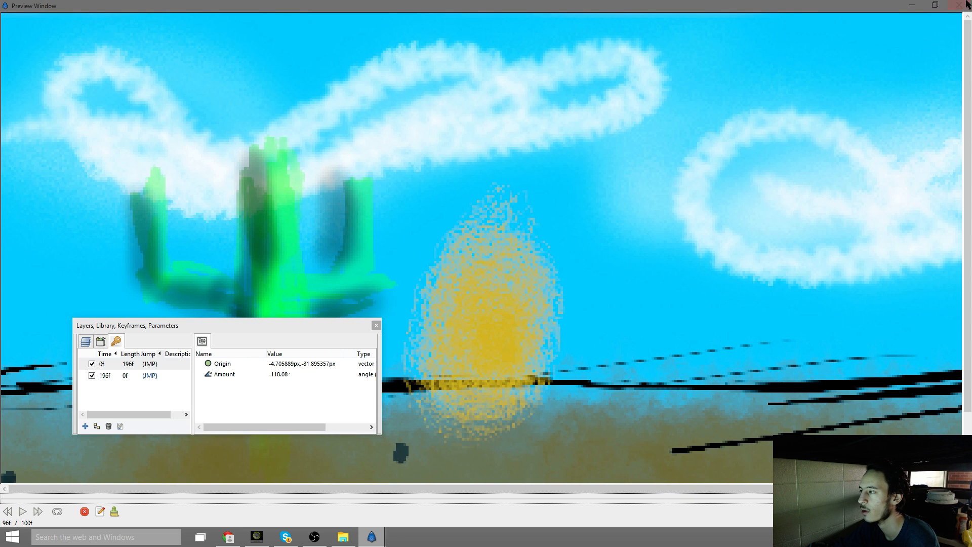
click(967, 5)
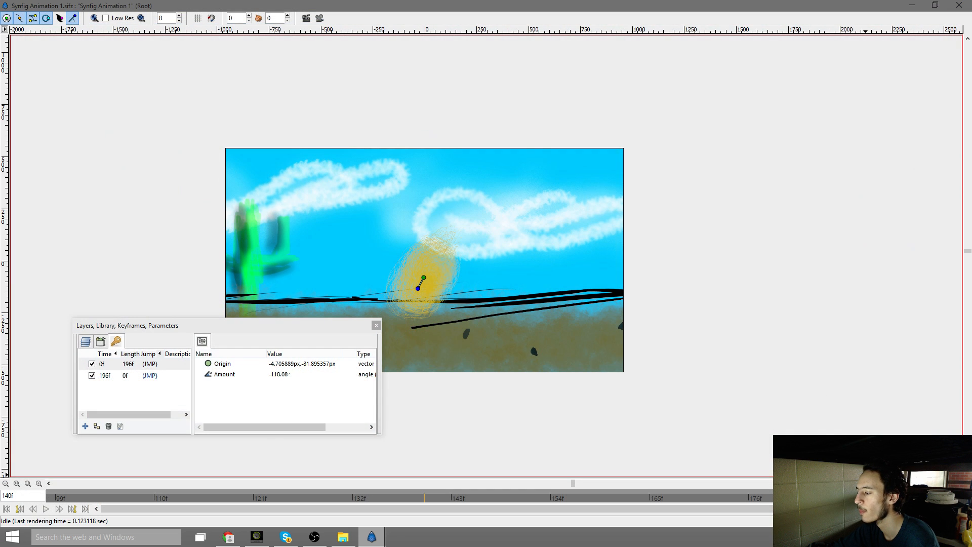
mouse_move(820, 498)
mouse_down()
mouse_move(790, 511)
mouse_move(436, 534)
mouse_move(289, 533)
mouse_move(56, 503)
mouse_move(911, 514)
mouse_move(202, 514)
mouse_move(231, 529)
mouse_move(929, 512)
mouse_up()
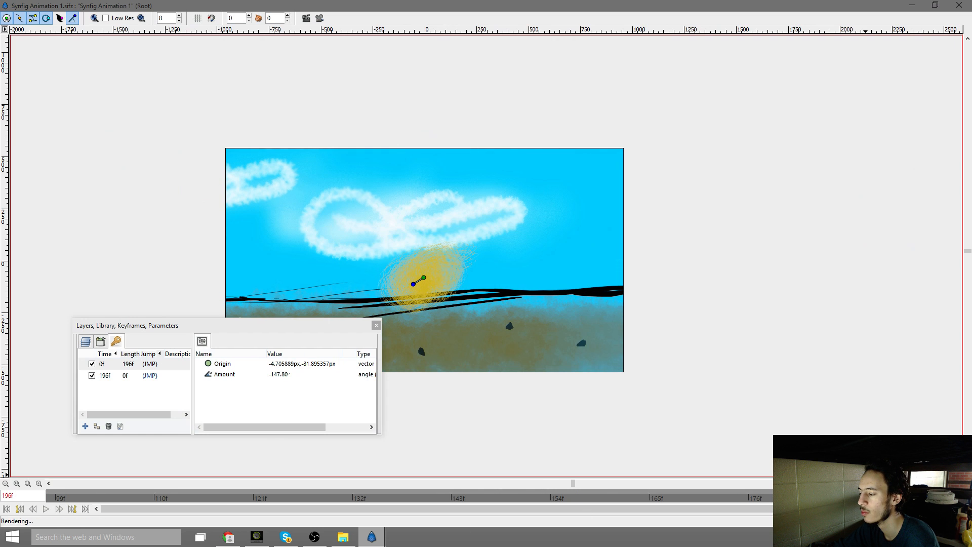
Rotate the tumbleweed at frame 196 to an Amount of about -237°
click(149, 375)
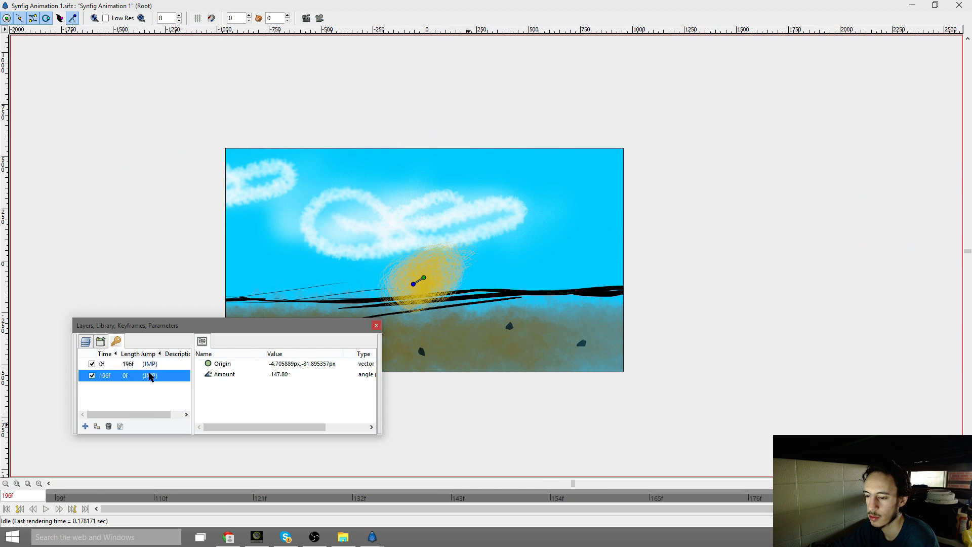
click(293, 377)
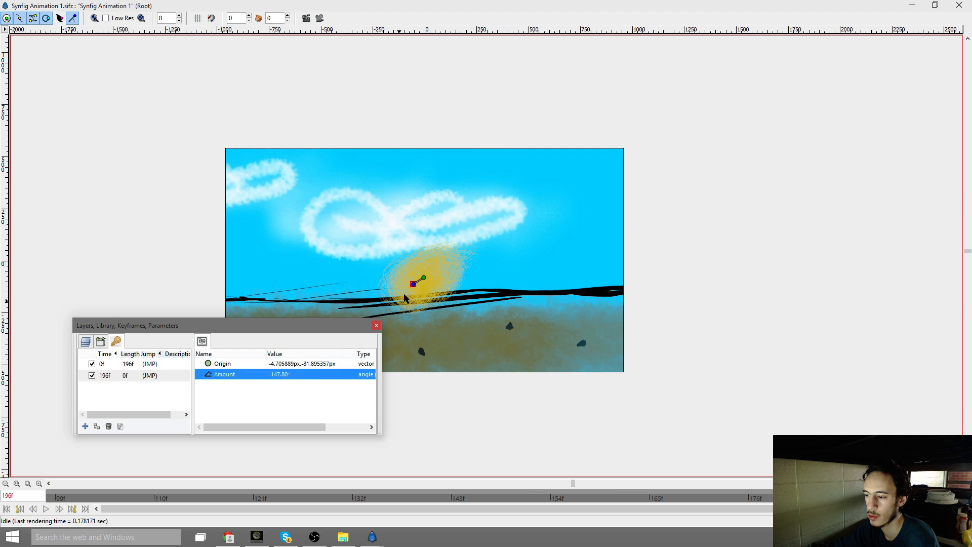
mouse_move(414, 285)
mouse_down()
mouse_move(405, 278)
mouse_move(412, 258)
mouse_move(416, 267)
mouse_up()
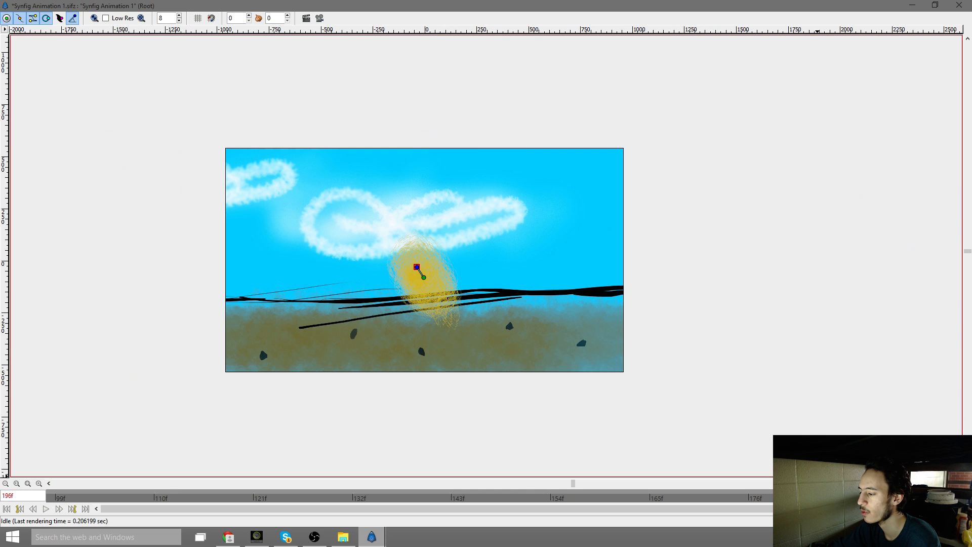
click(371, 538)
click(340, 494)
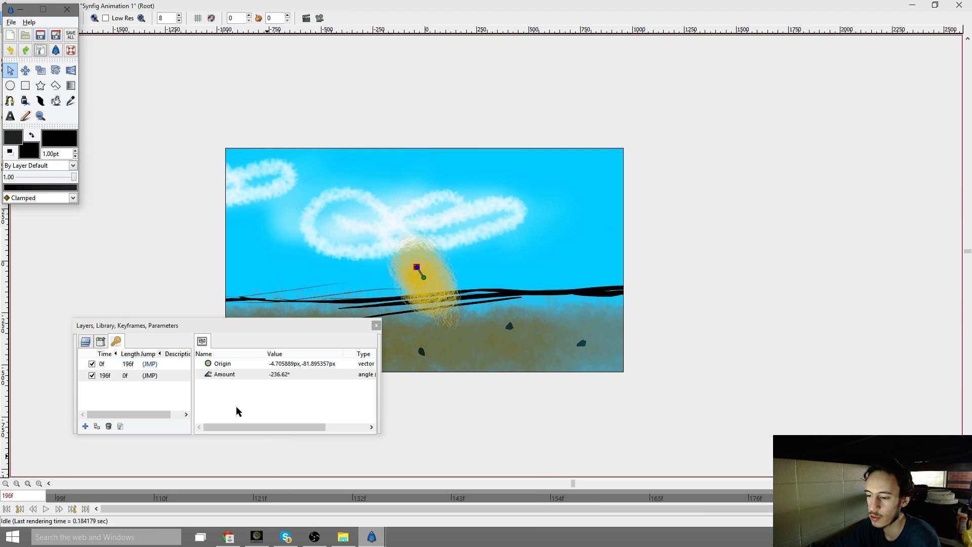
Go to frame 98 and rotate the tumbleweed to an Amount of about -4.5°
drag(286, 498, 93, 509)
click(46, 509)
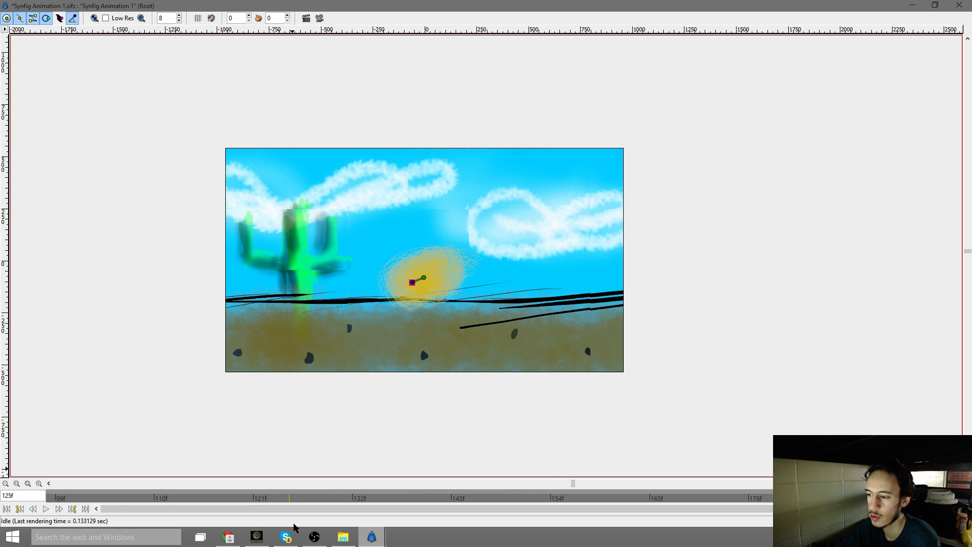
drag(575, 534, 46, 511)
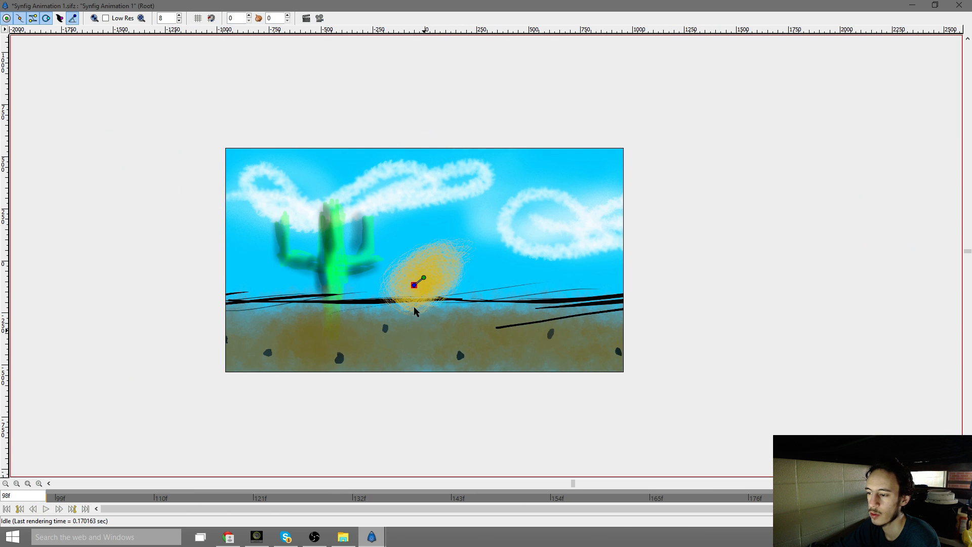
drag(411, 286, 459, 285)
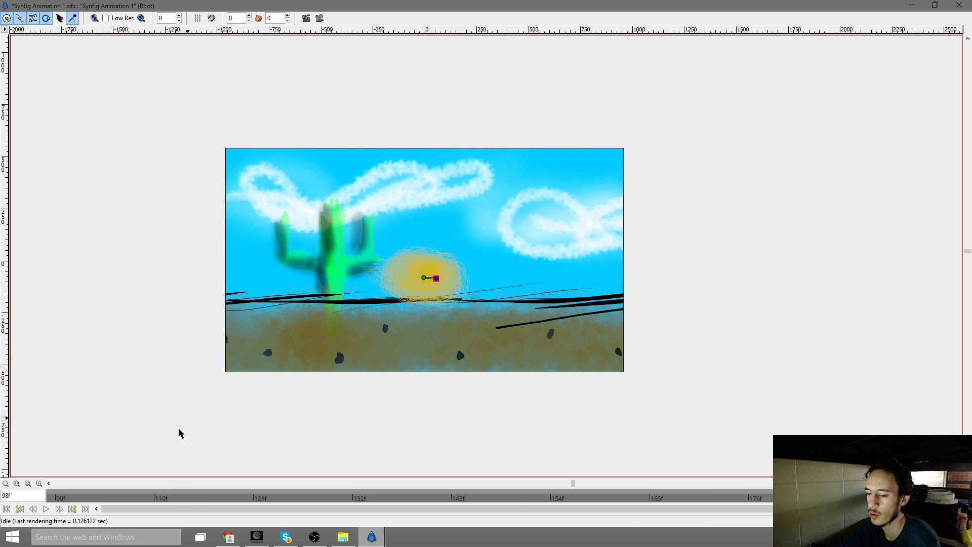
drag(59, 504, 5, 457)
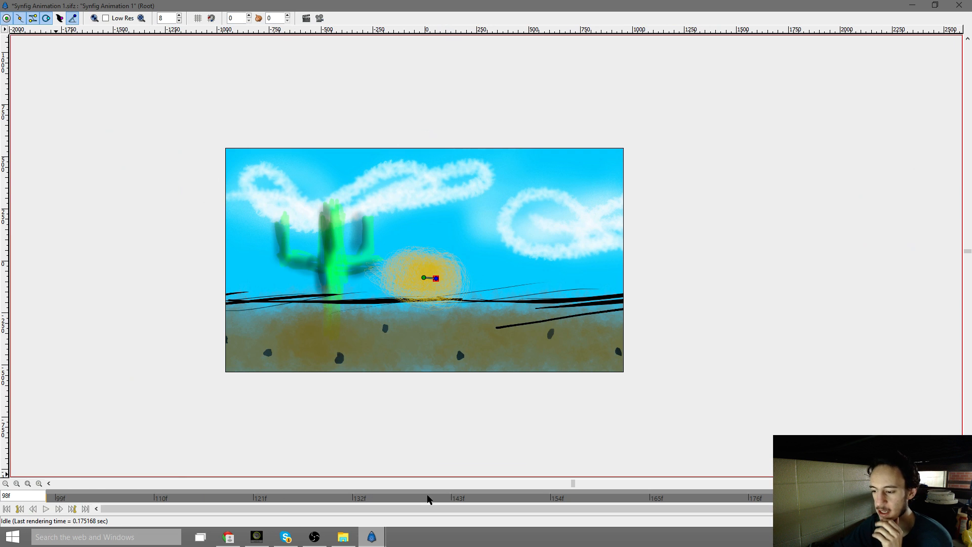
Move the origin of the Translate layer above cactus.png to about 271 px on X at frame 98
click(374, 540)
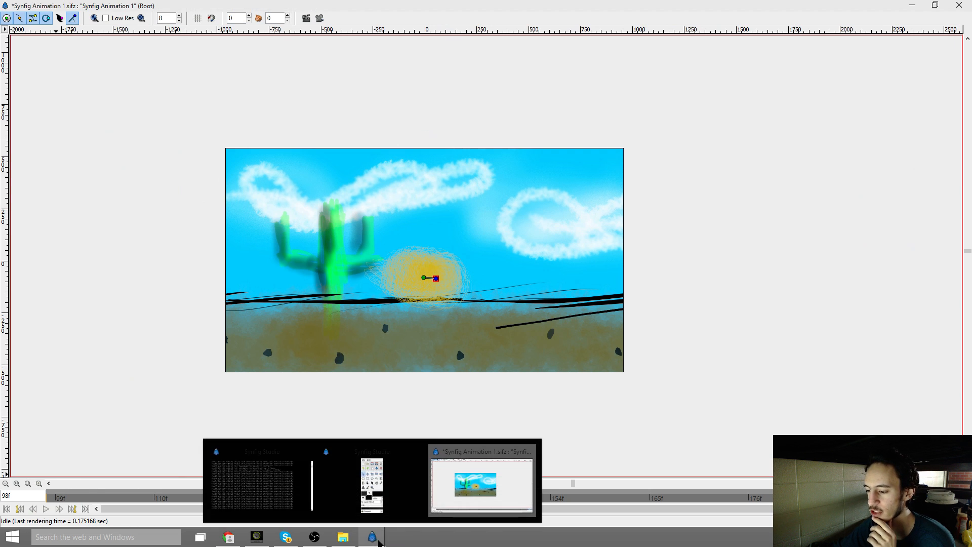
click(406, 481)
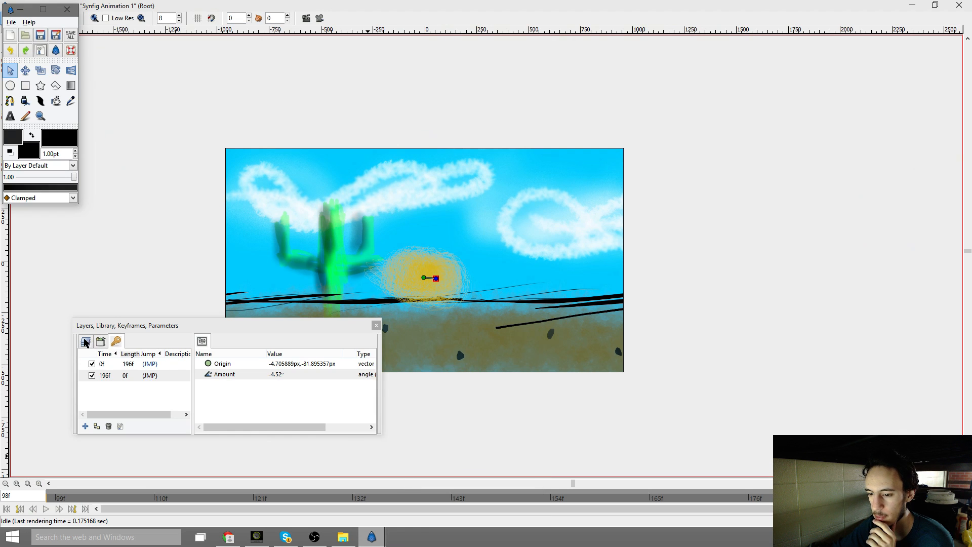
click(86, 341)
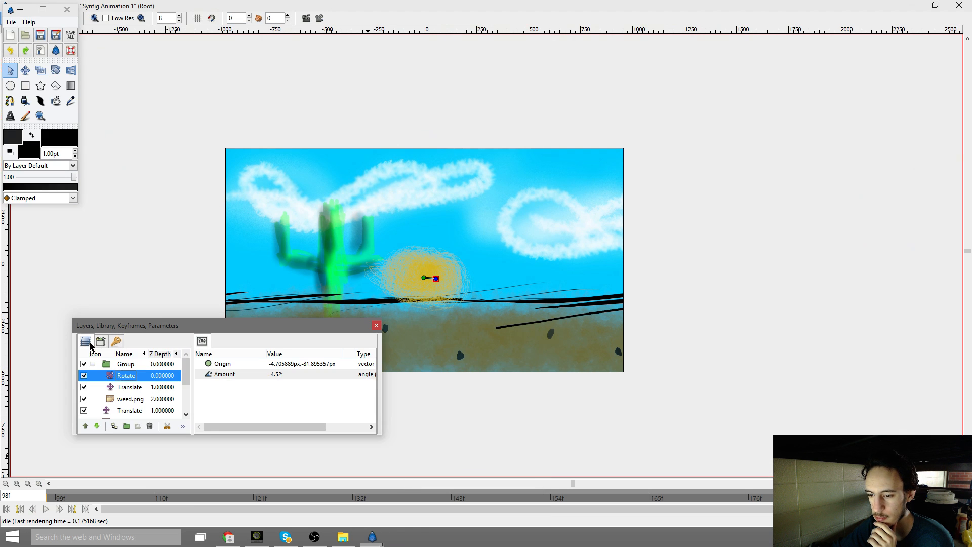
drag(187, 369, 177, 389)
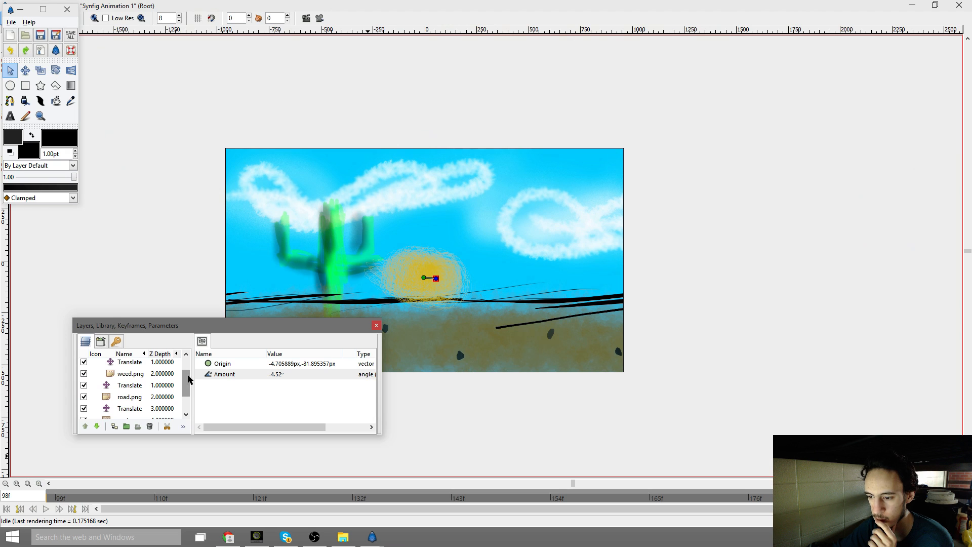
scroll(183, 378, down, 1)
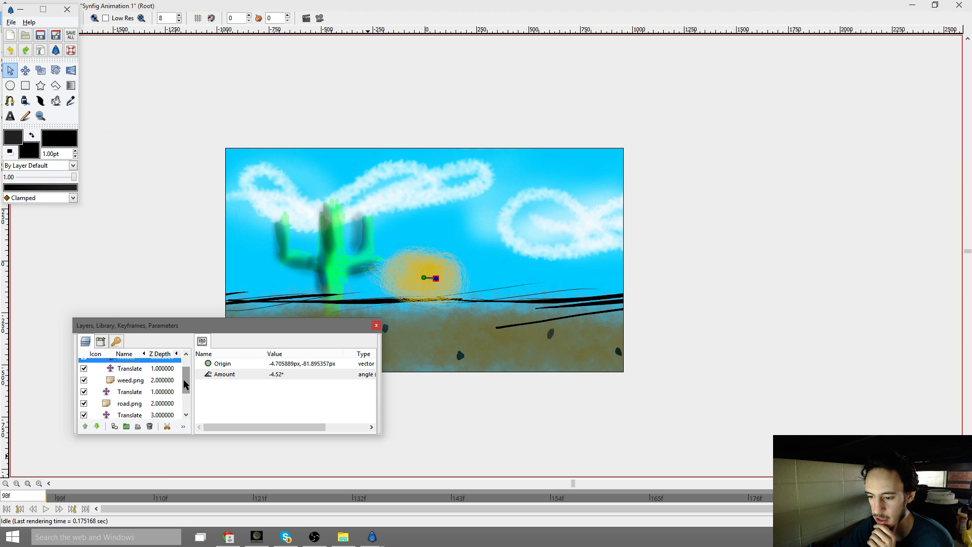
click(135, 396)
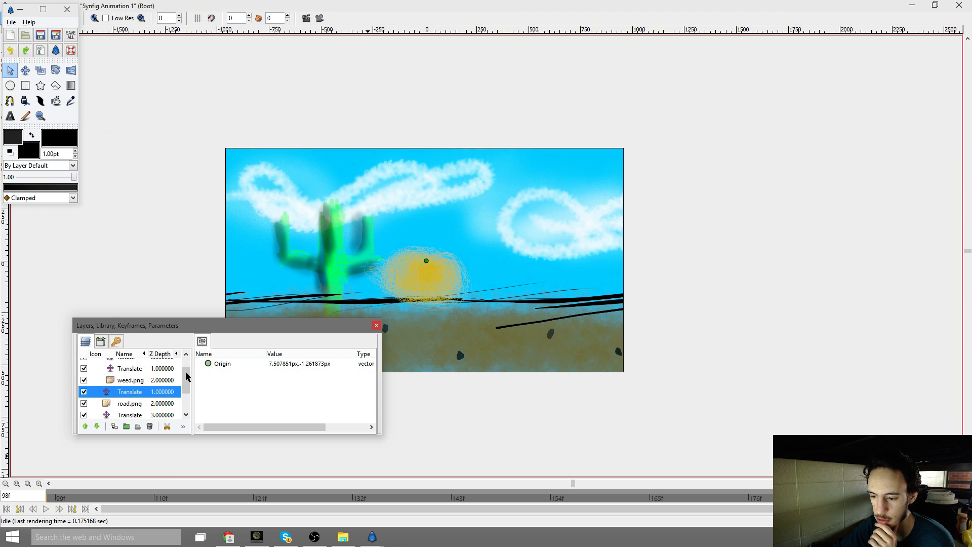
scroll(186, 381, down, 3)
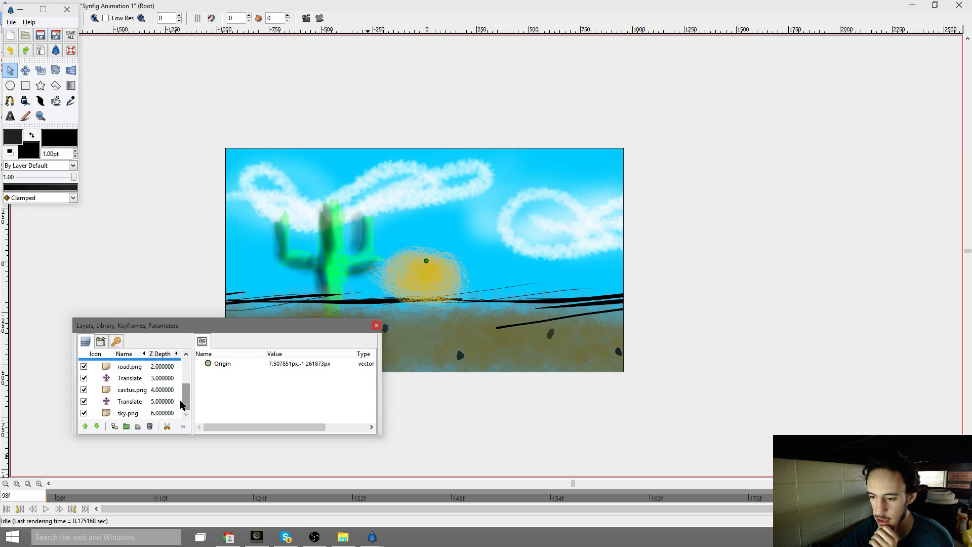
click(136, 378)
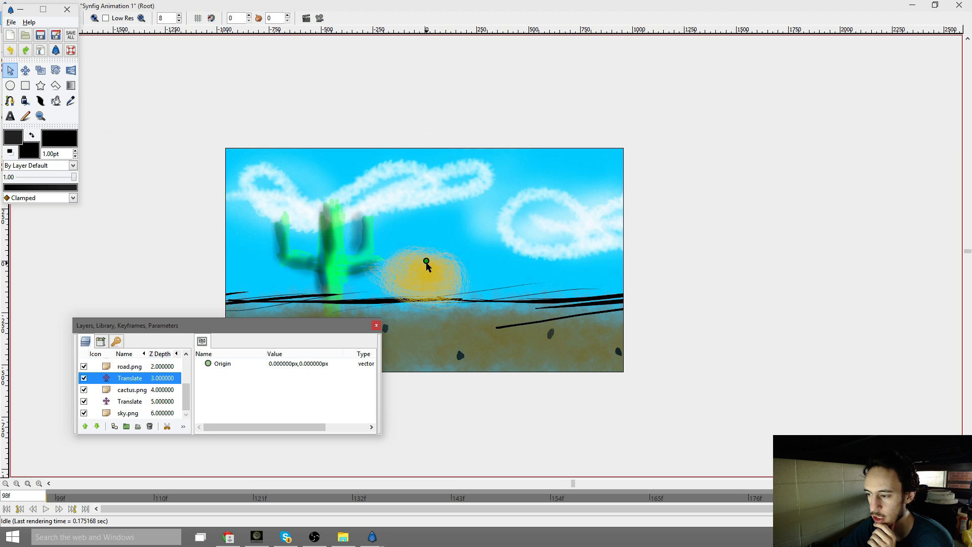
drag(426, 262, 481, 262)
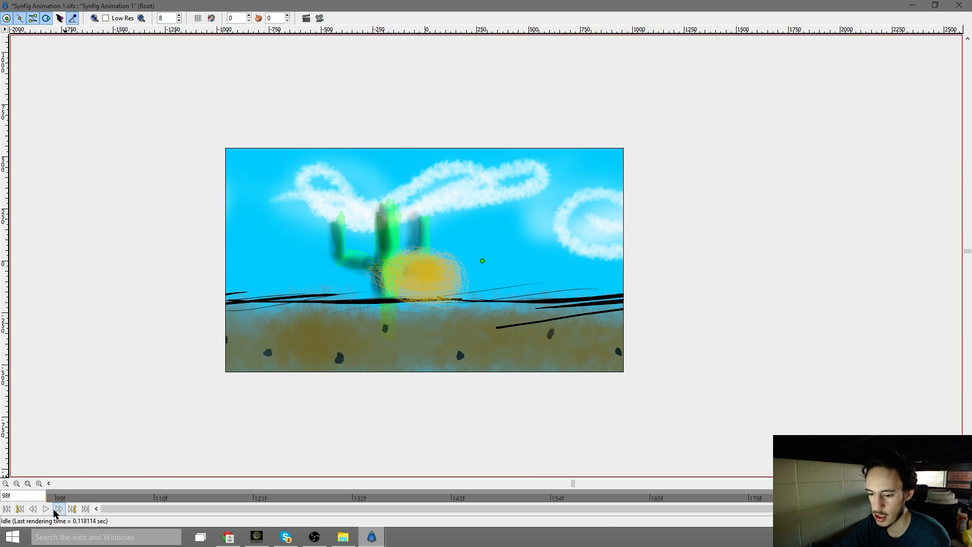
Move the origin of the Translate layer above sky.png to about 217 px on X at frame 98, and save the animation
mouse_move(365, 540)
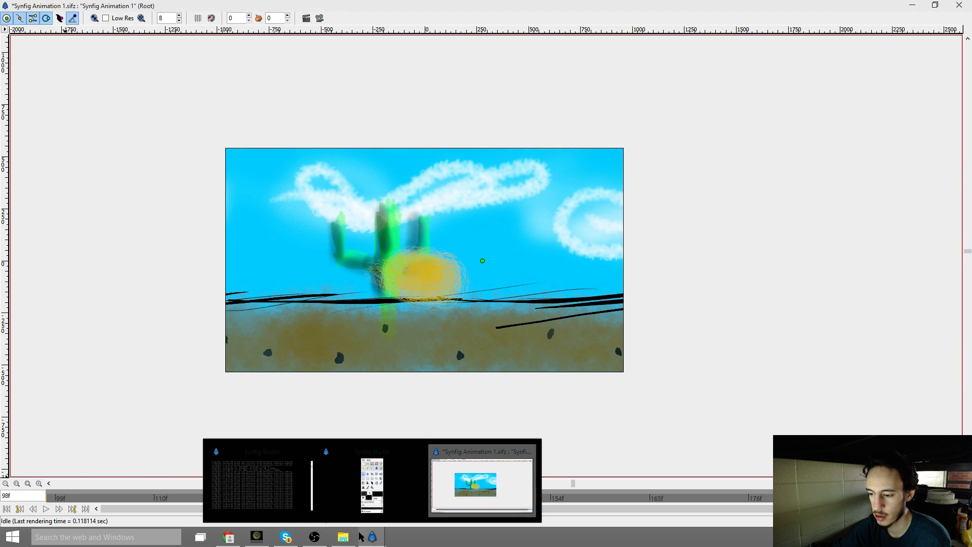
click(367, 481)
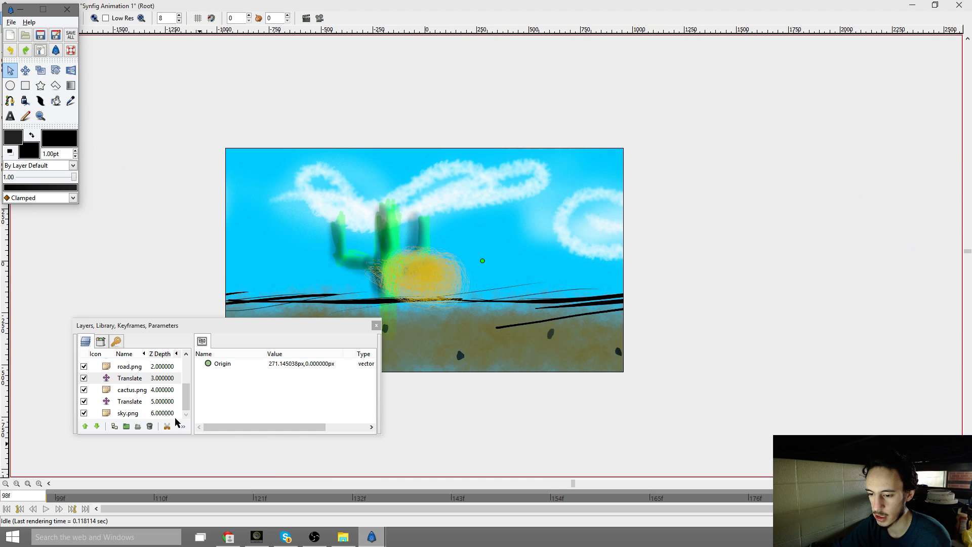
click(133, 402)
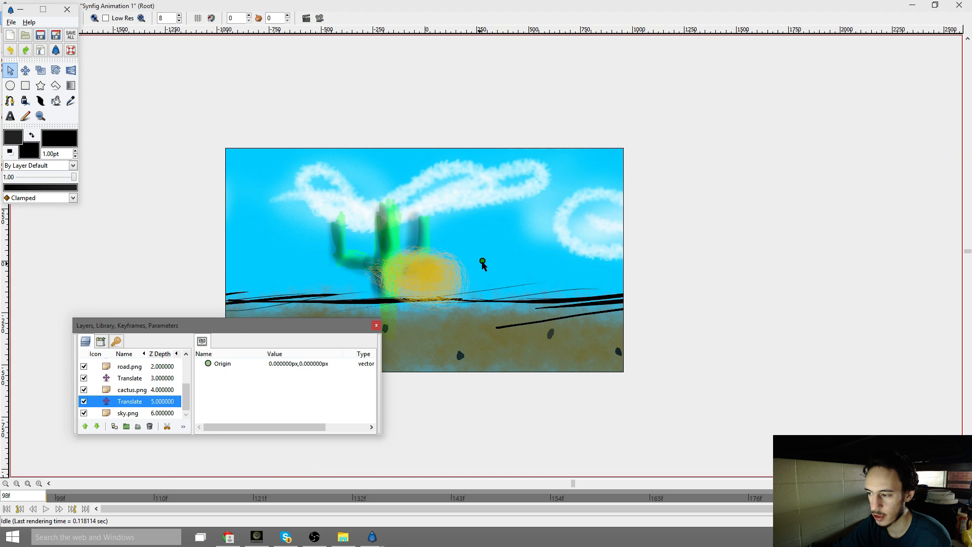
drag(482, 262, 527, 264)
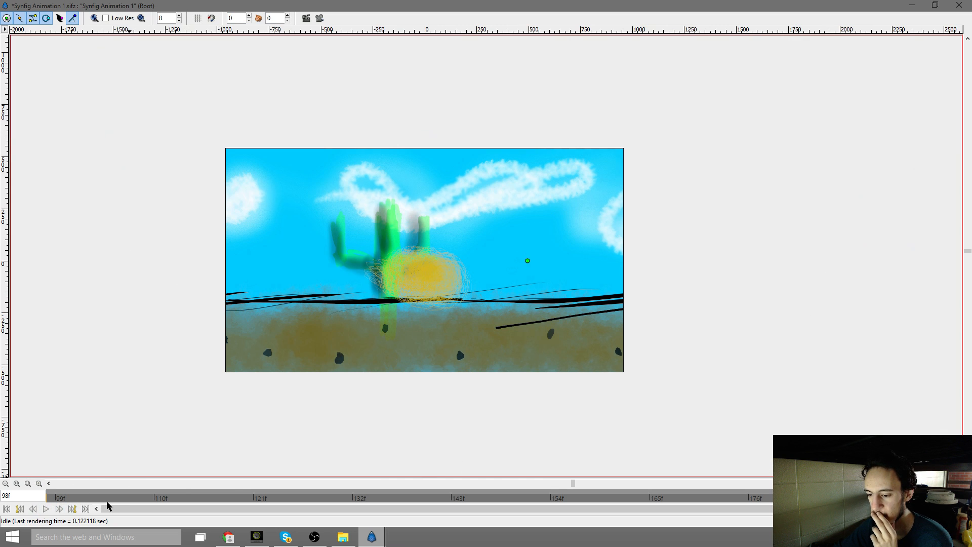
drag(114, 500, 22, 511)
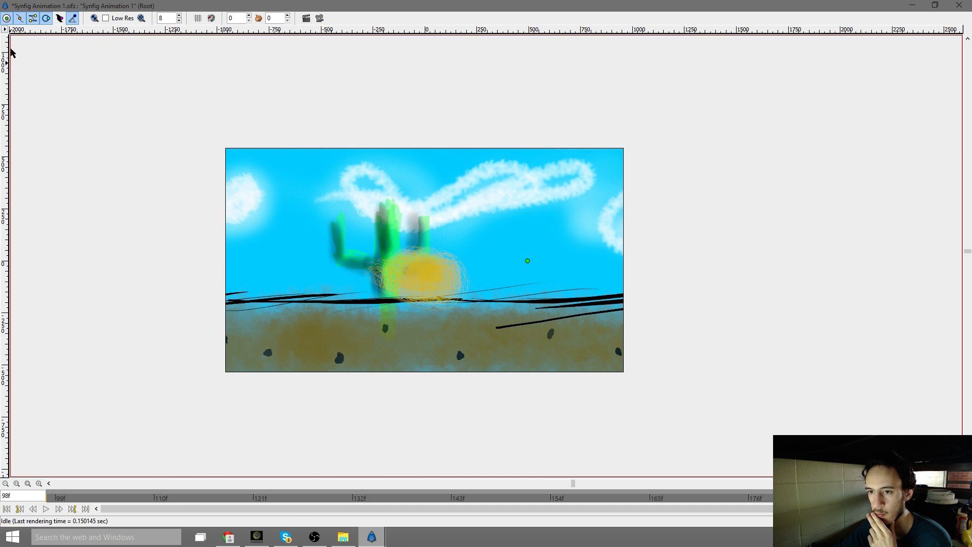
click(5, 29)
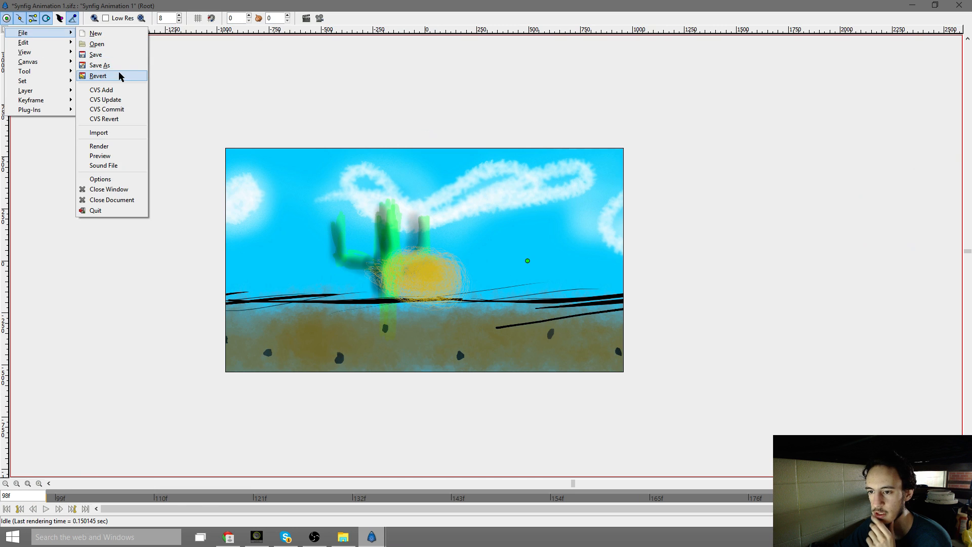
click(113, 56)
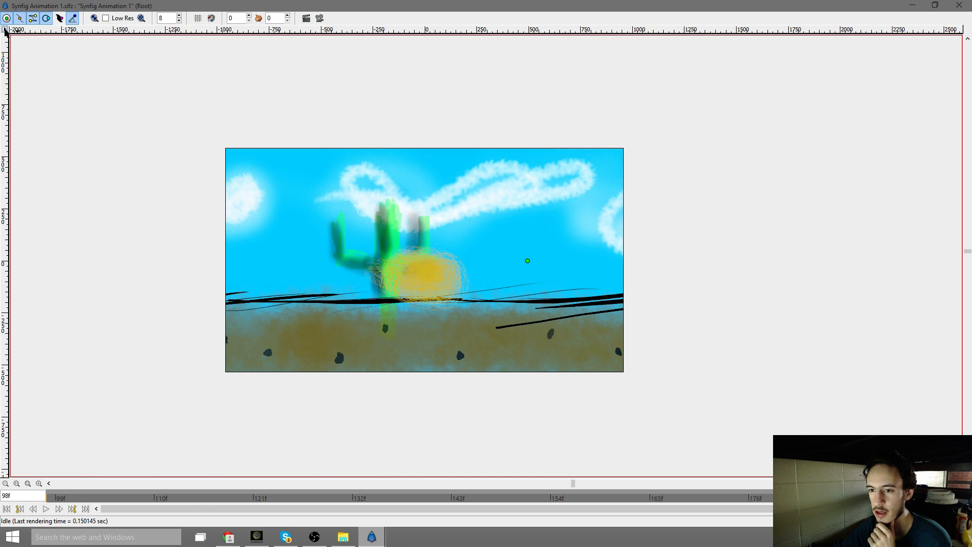
Generate a preview of the animation at quality 0.20 and 16.5 FPS, play it through repeatedly, and close it
click(5, 29)
mouse_move(57, 35)
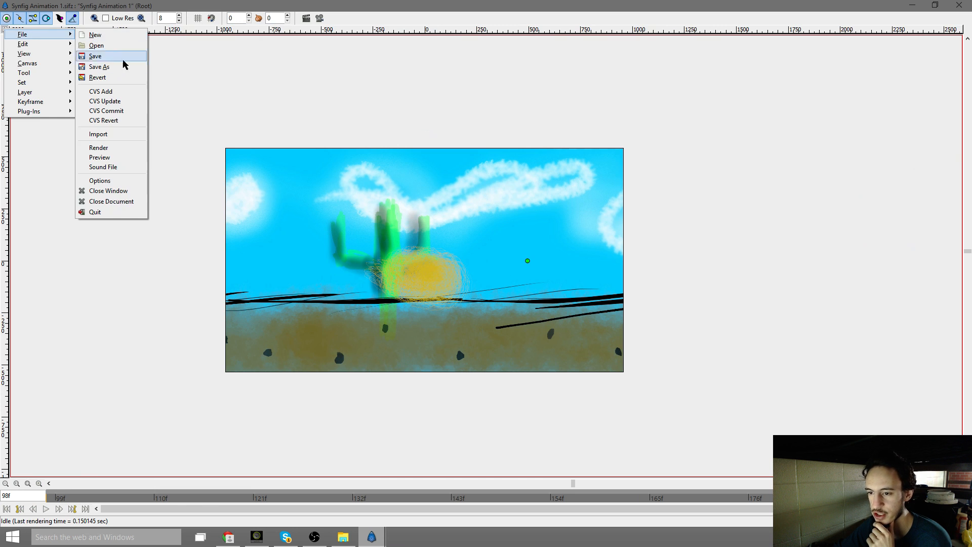
click(121, 157)
click(252, 254)
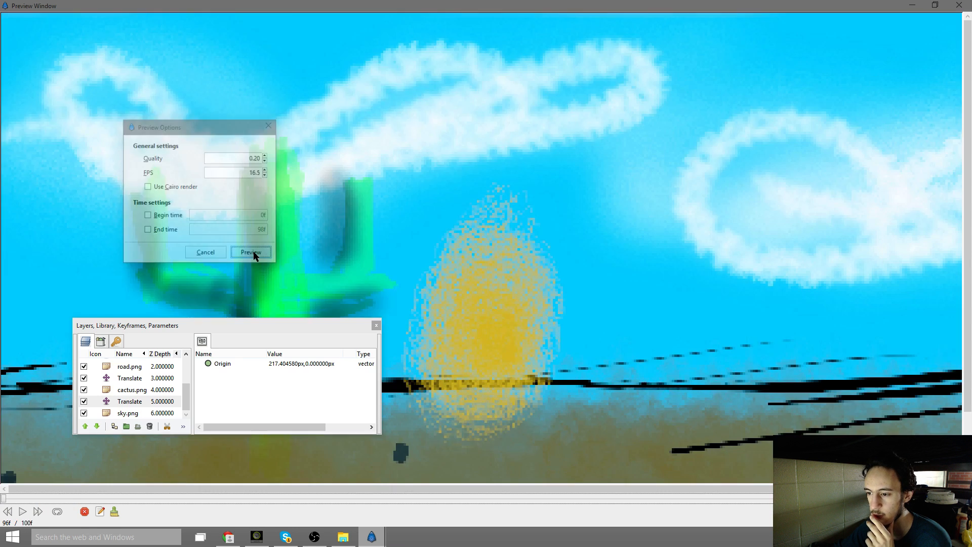
click(23, 512)
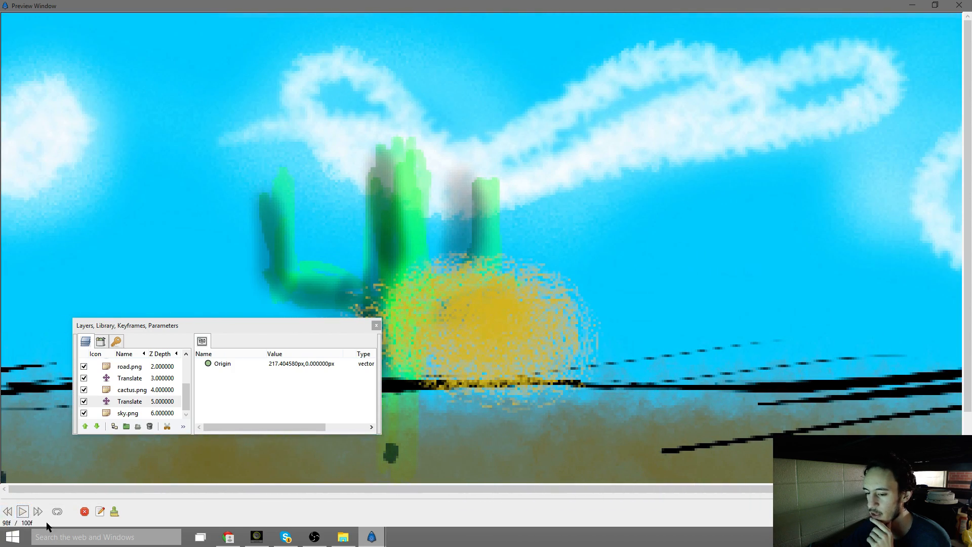
click(23, 513)
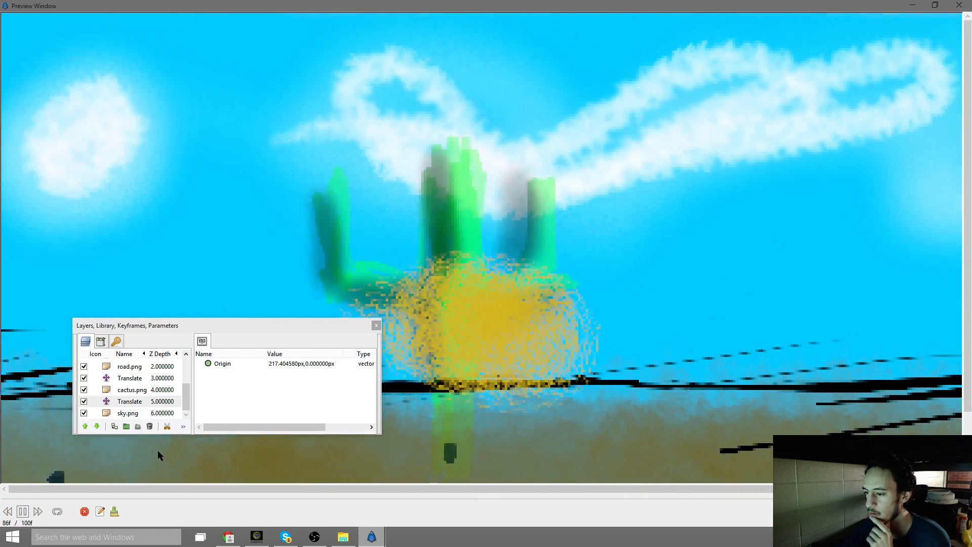
click(21, 511)
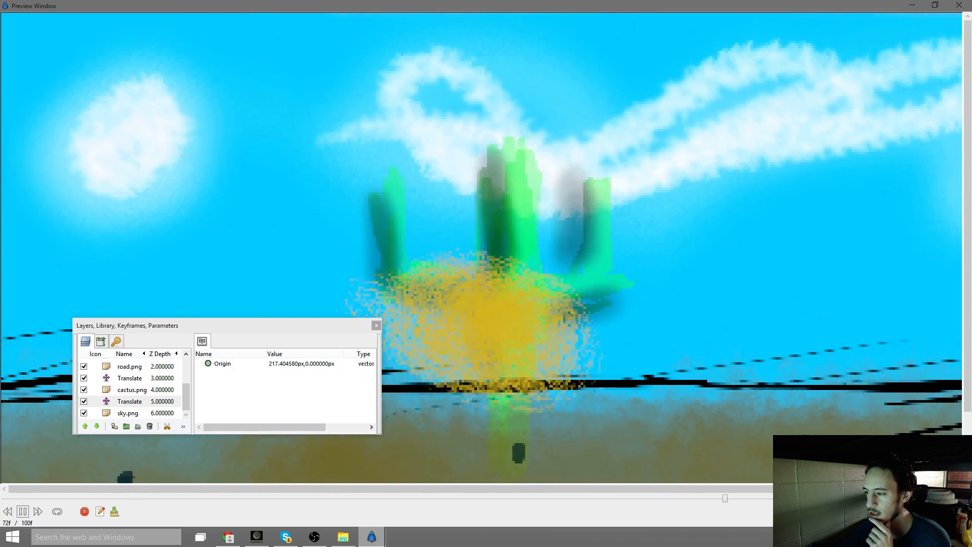
click(22, 512)
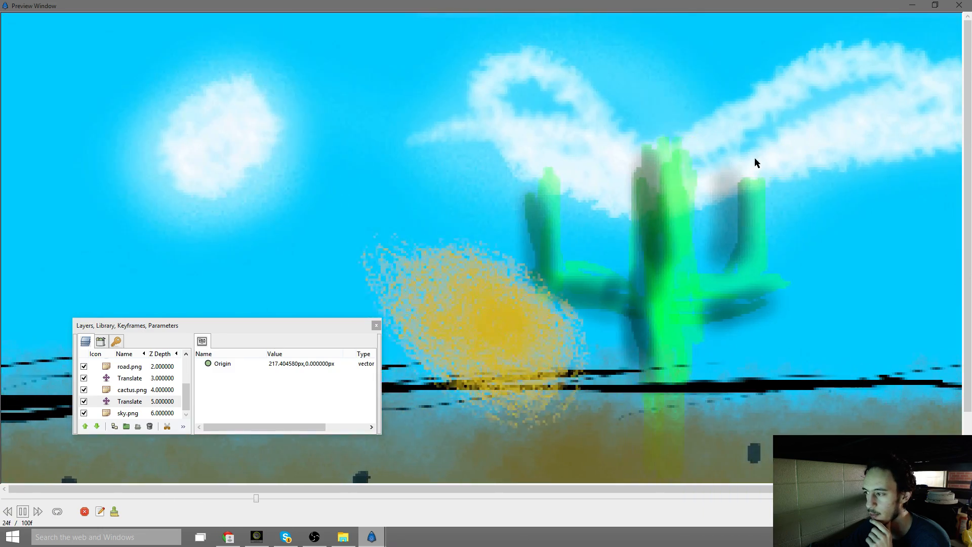
click(22, 511)
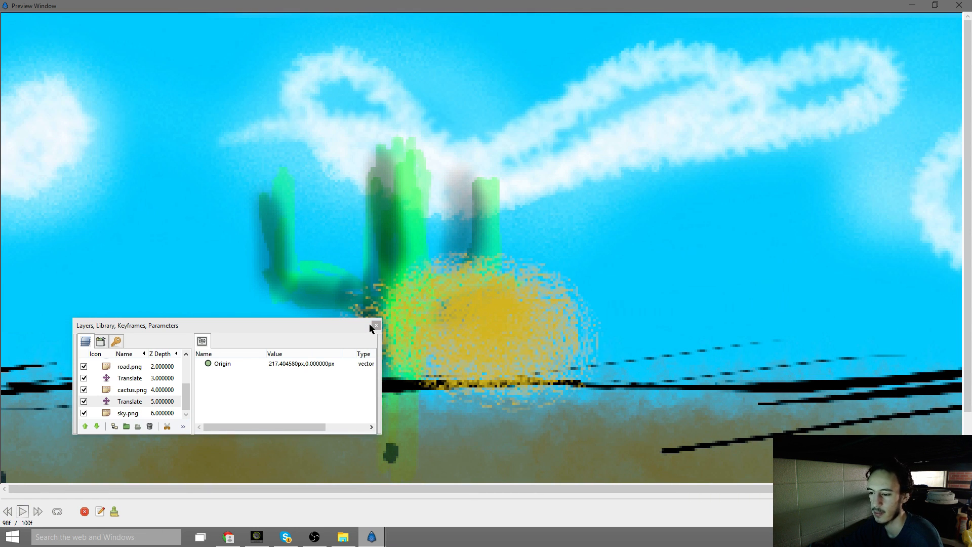
click(959, 5)
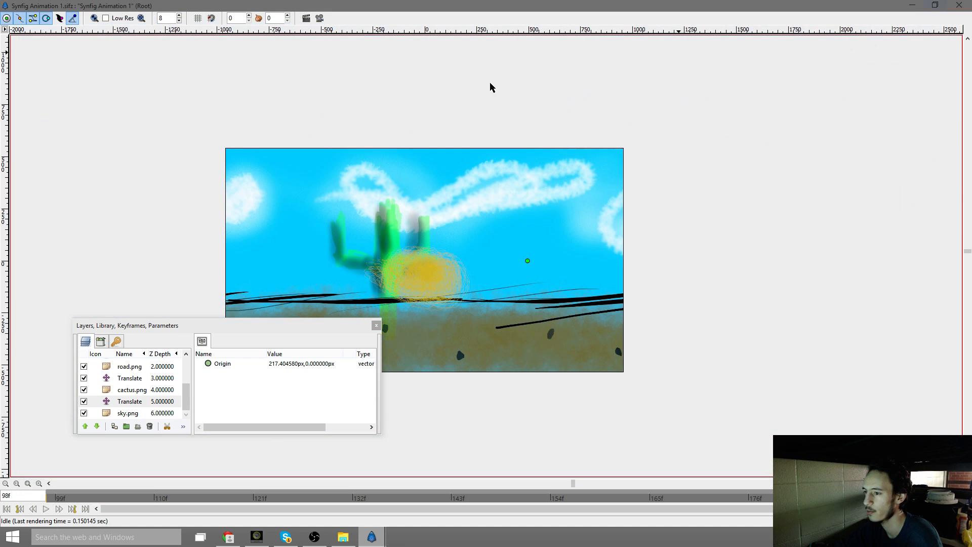
Render the whole animation with the jpeg target to Synfig Animation 1.png in D:\Art stuff\Misc\New folder
click(4, 31)
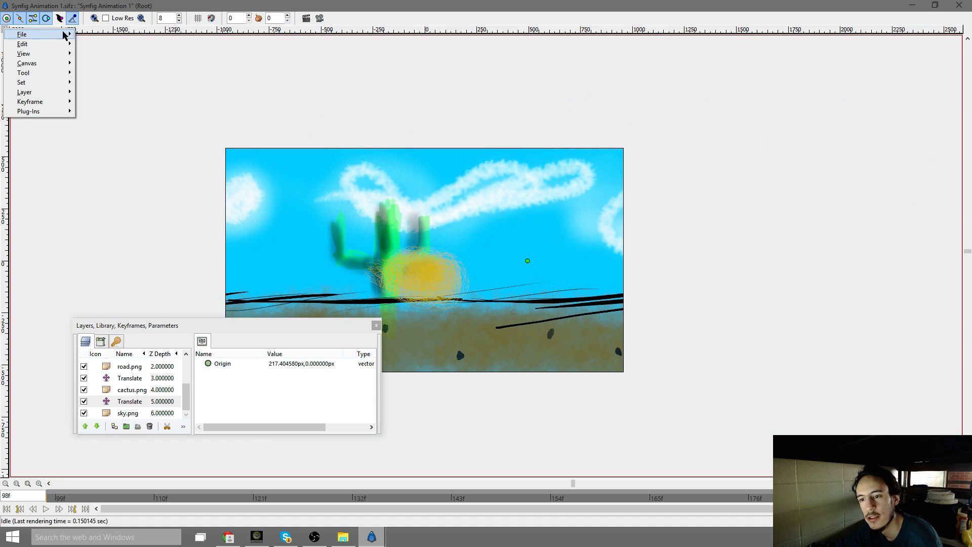
mouse_move(31, 34)
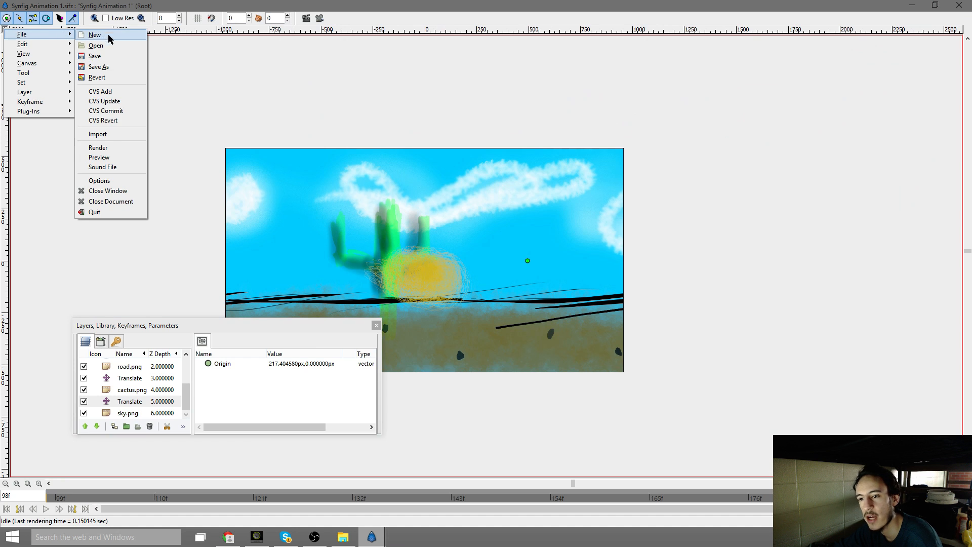
click(109, 147)
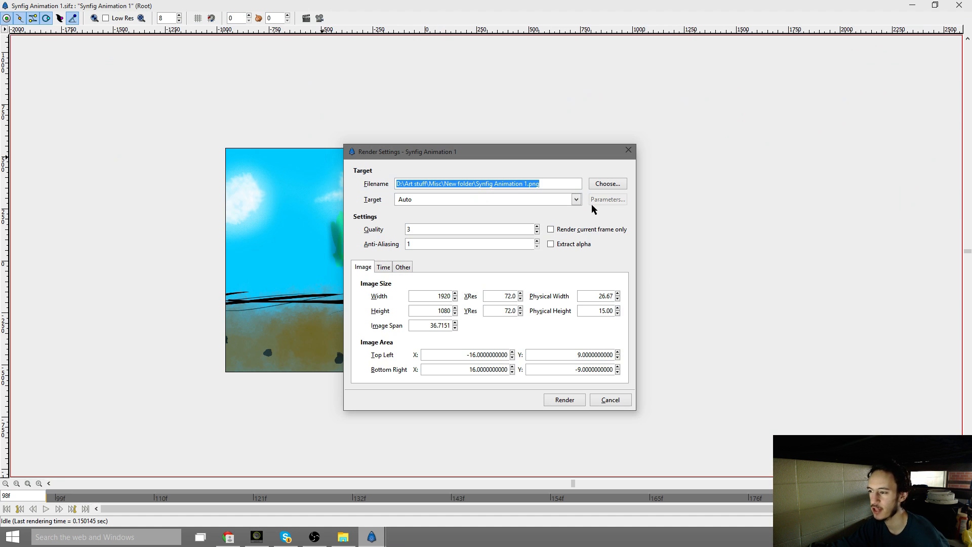
click(562, 202)
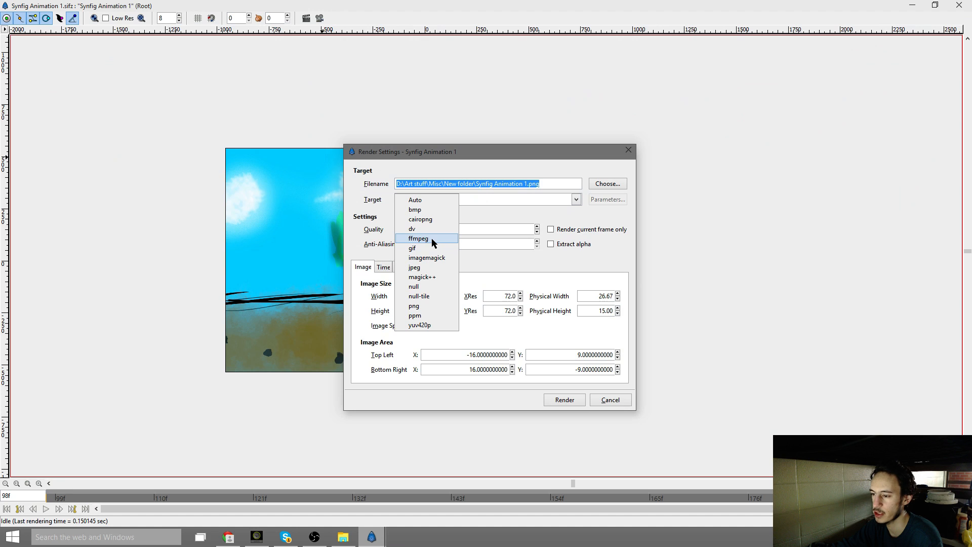
click(425, 267)
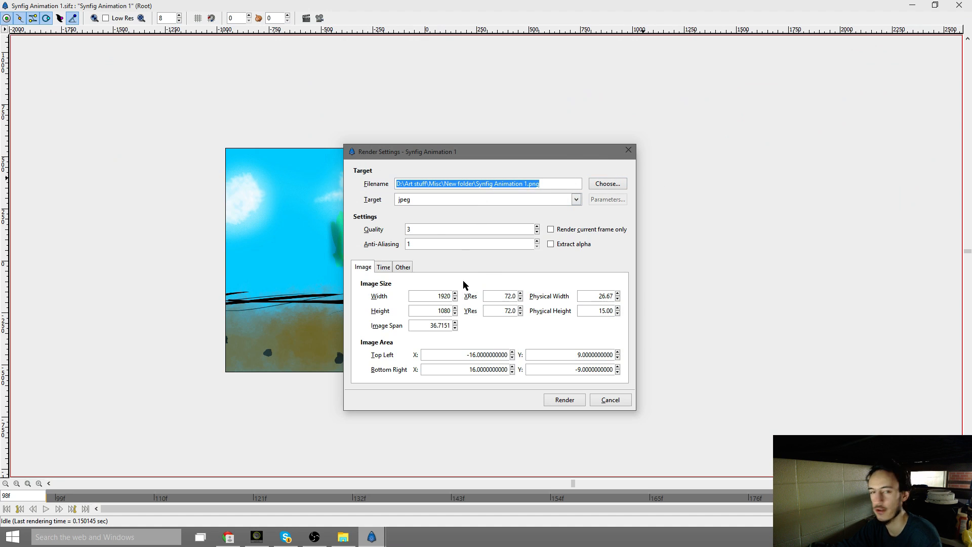
click(563, 400)
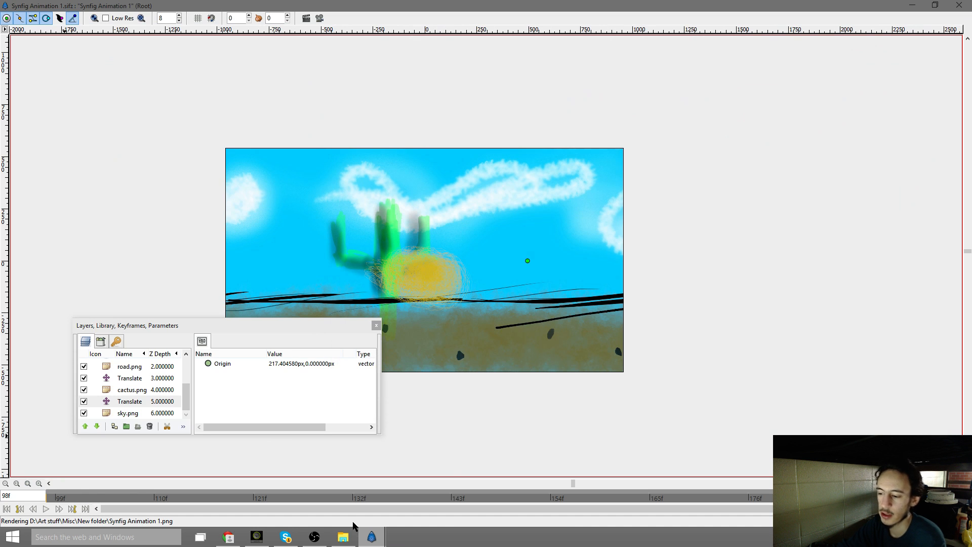
Check the render's progress in the Synfig Studio console window and return to the animation canvas
mouse_move(371, 536)
click(281, 481)
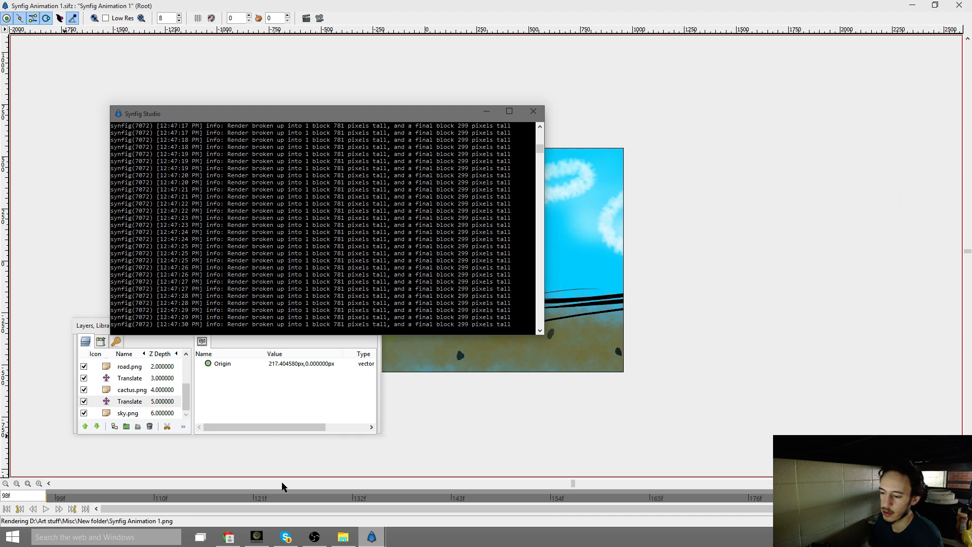
click(305, 540)
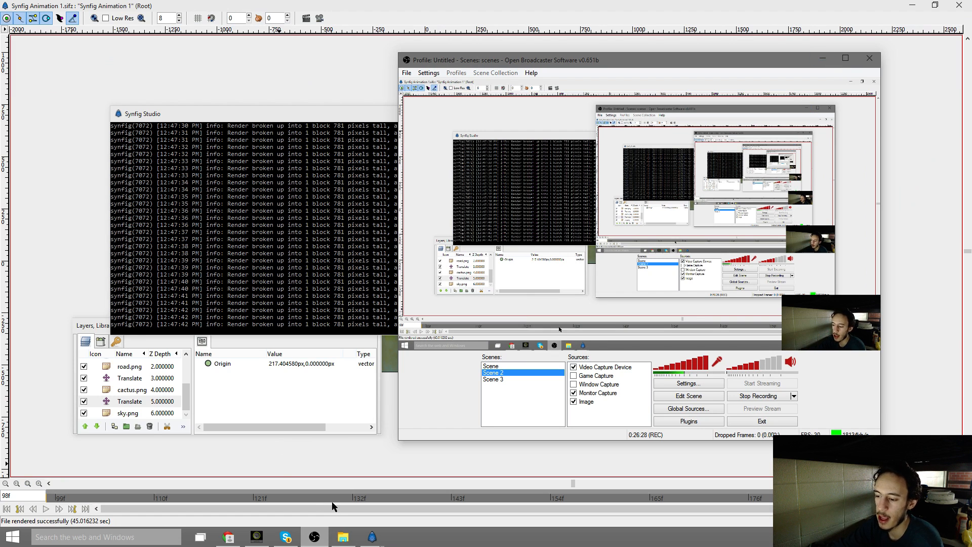
mouse_move(376, 543)
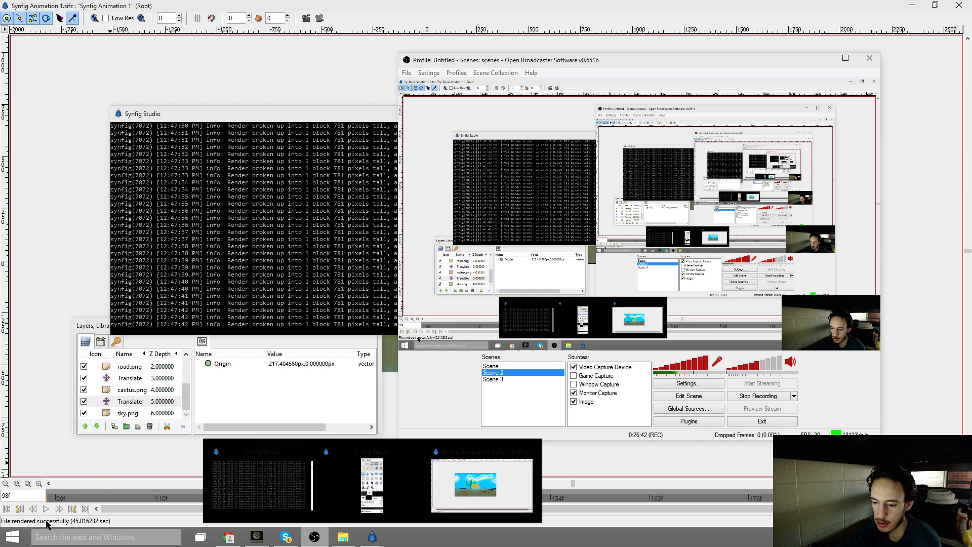
click(134, 524)
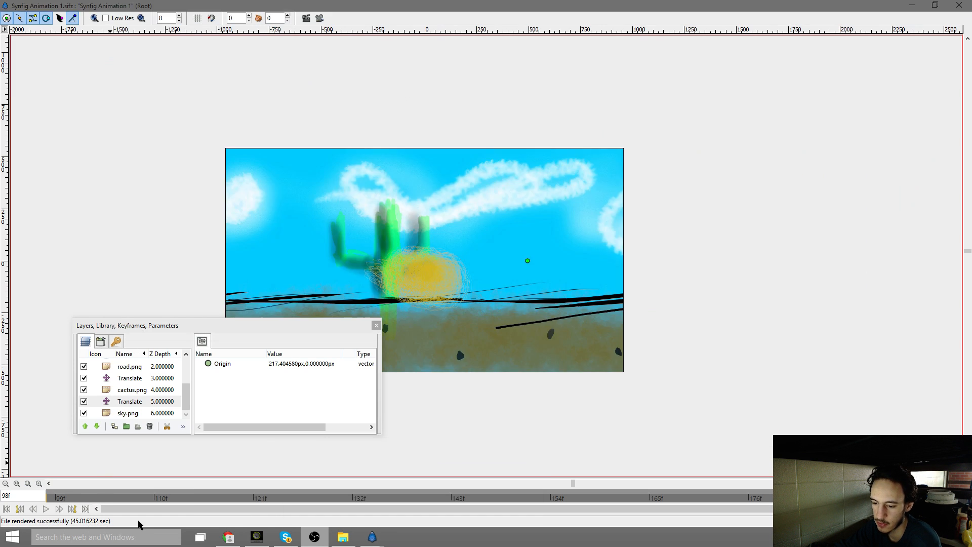
Close the animation and Synfig Studio, and switch to Movie Maker by searching for "movie"
click(958, 6)
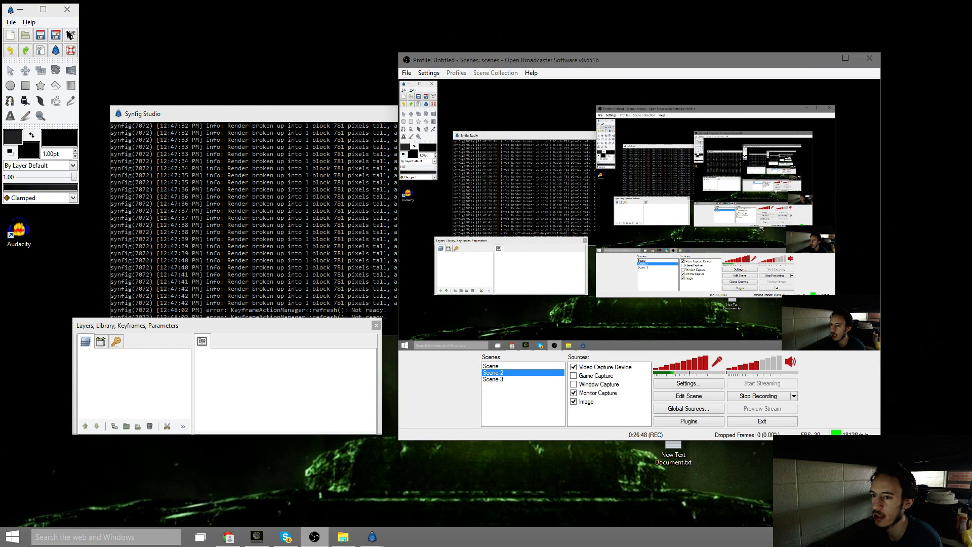
click(67, 9)
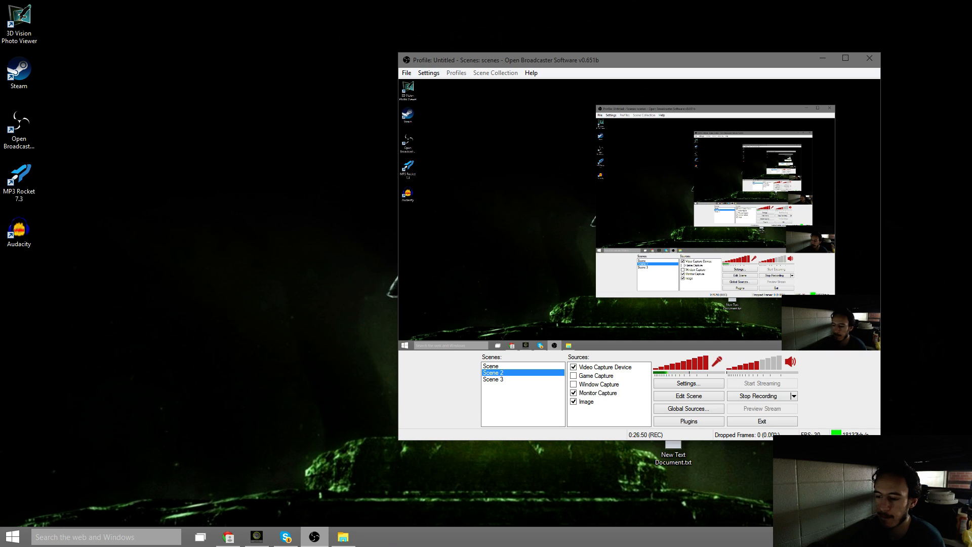
click(84, 537)
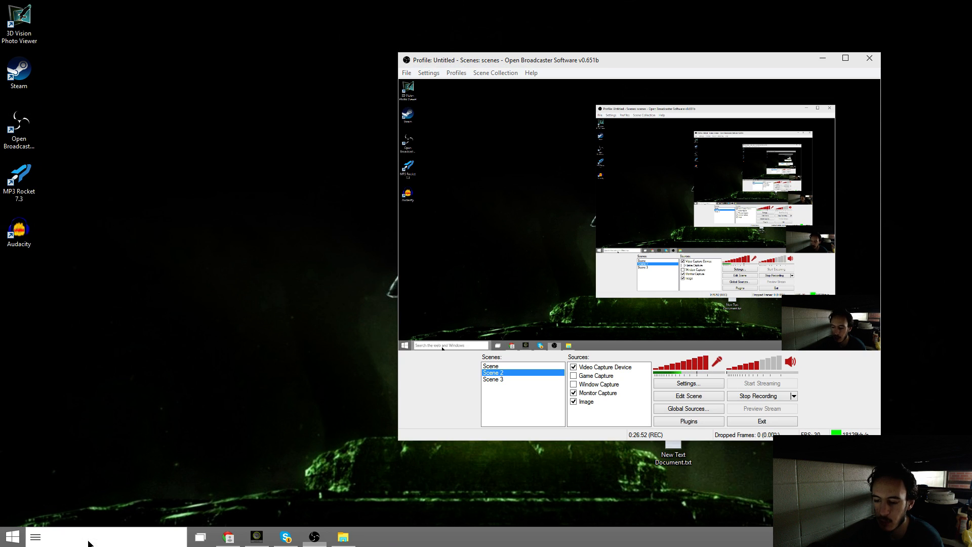
text(mo)
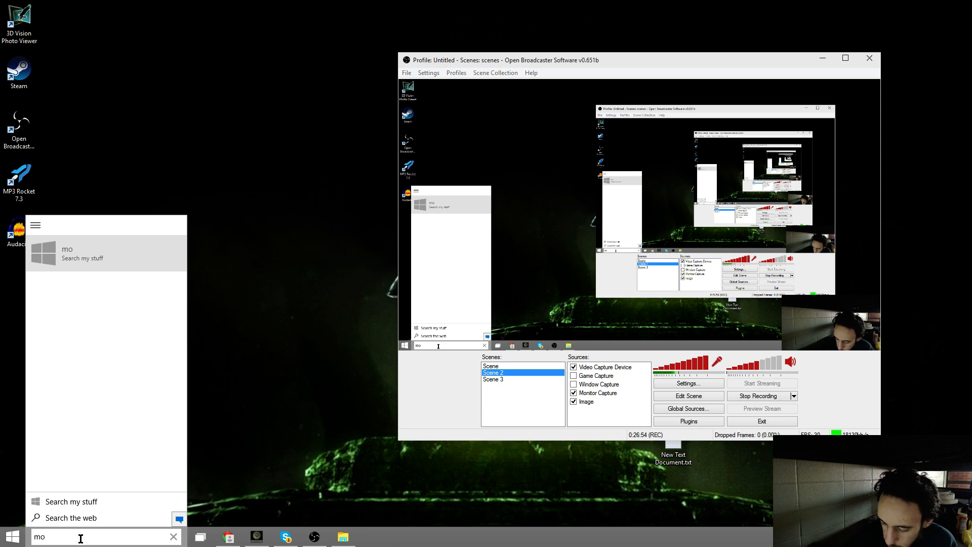
text(vie)
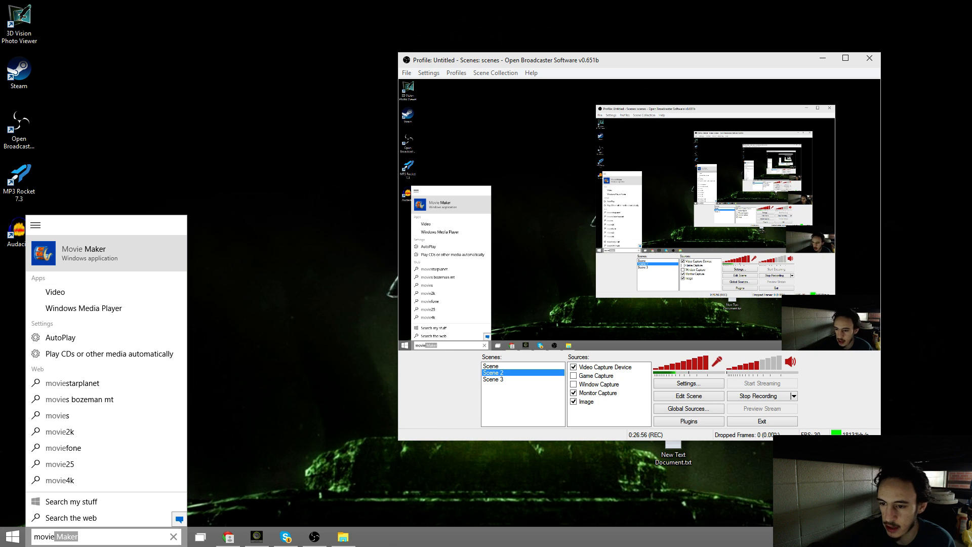
click(84, 248)
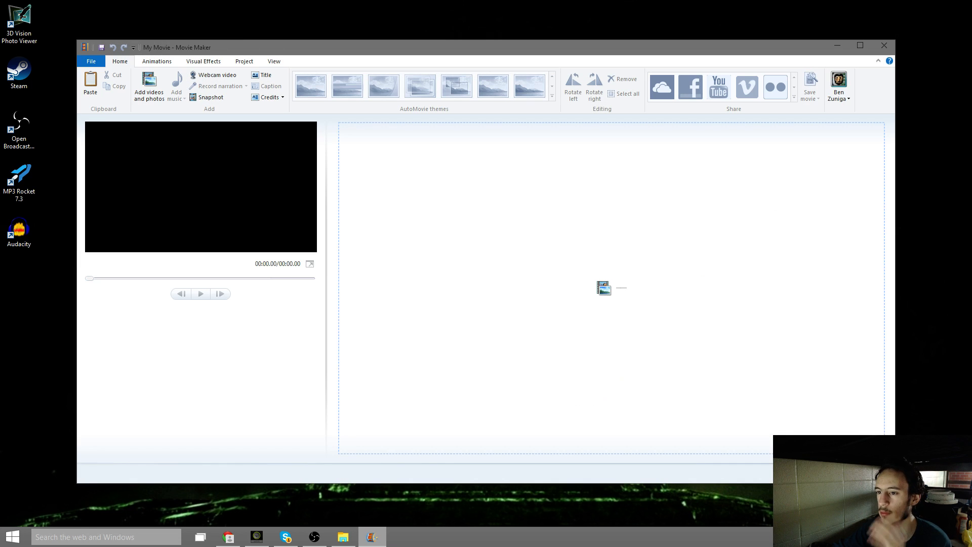
Add the rendered frames Synfig Animation 1.0000.png through 1.0098.png from D:\Art stuff\Misc\New folder to the movie
click(162, 93)
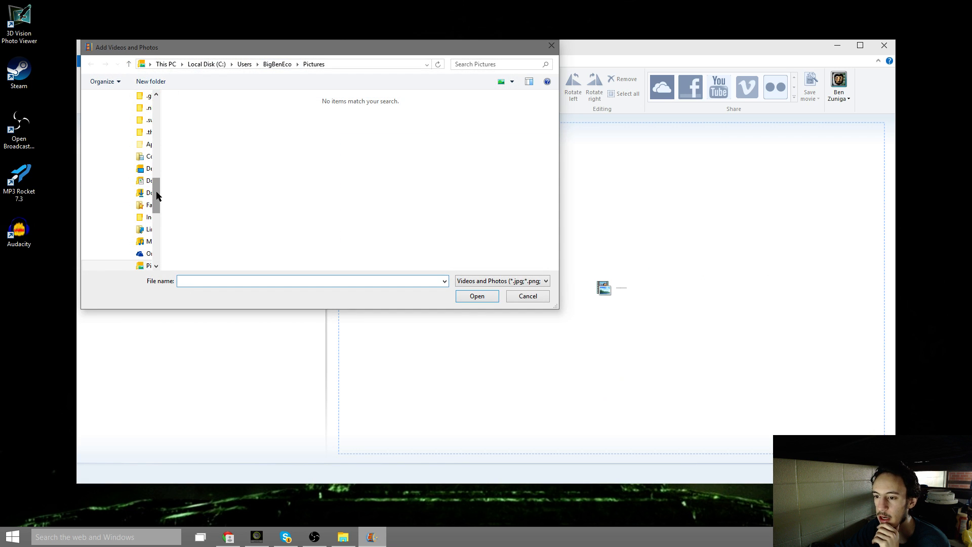
drag(156, 196, 156, 231)
click(135, 229)
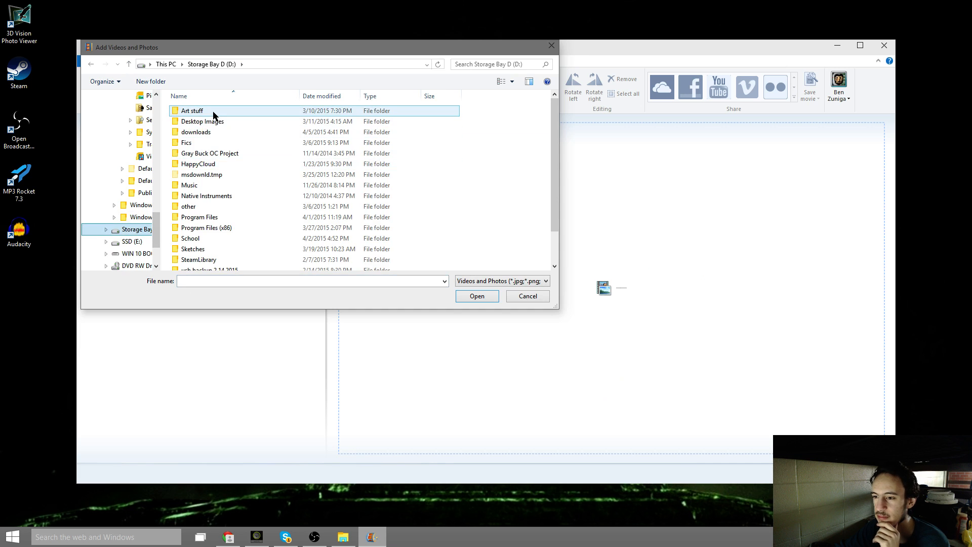
double_click(213, 115)
click(205, 122)
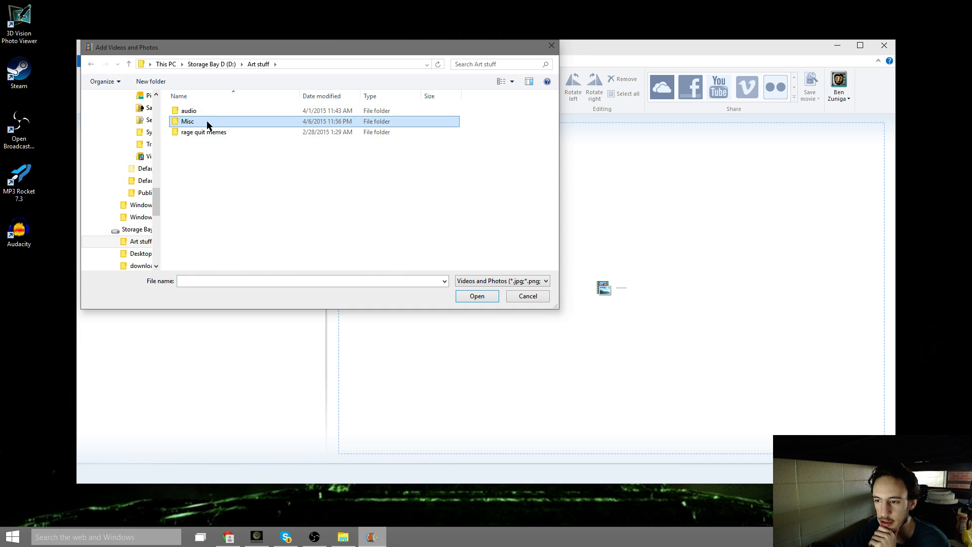
double_click(207, 122)
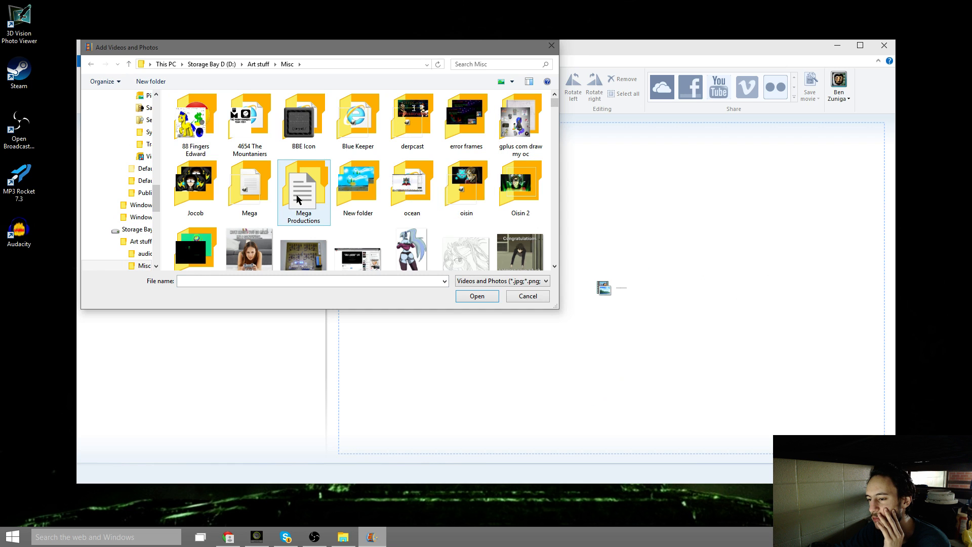
double_click(354, 173)
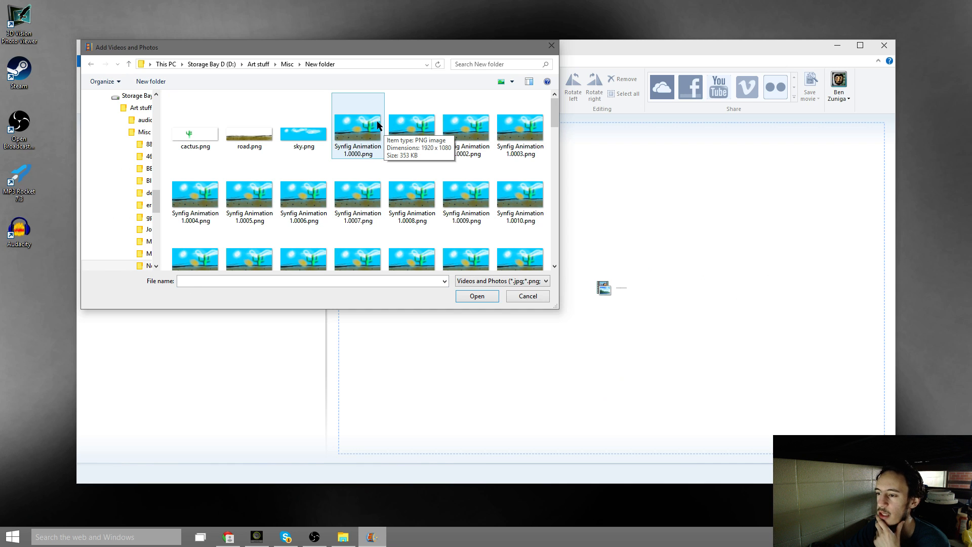
click(377, 126)
drag(554, 112, 566, 248)
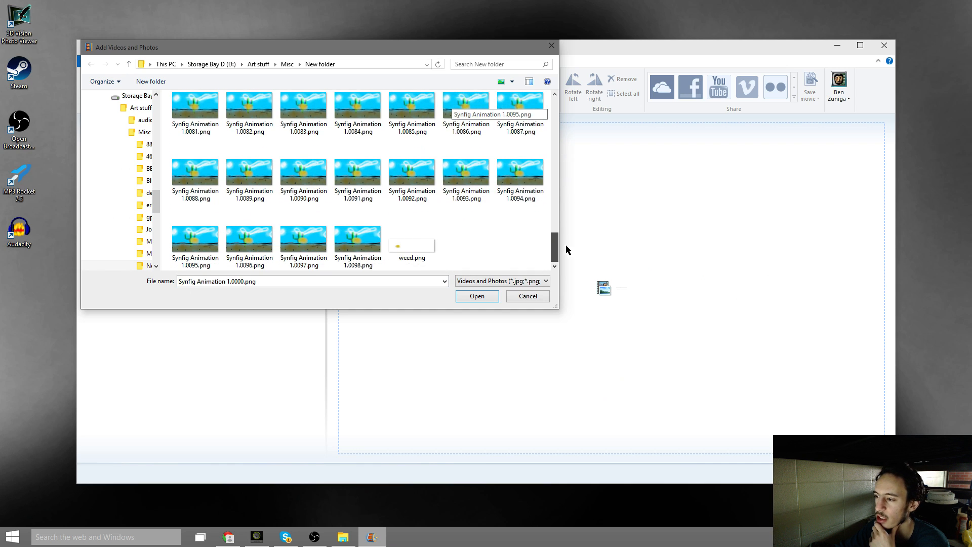
shift+click(377, 239)
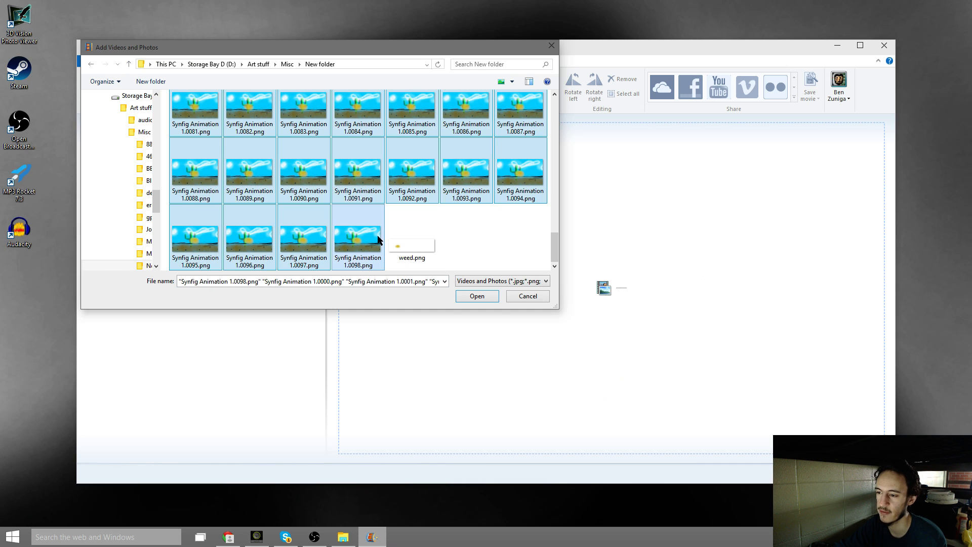
click(479, 294)
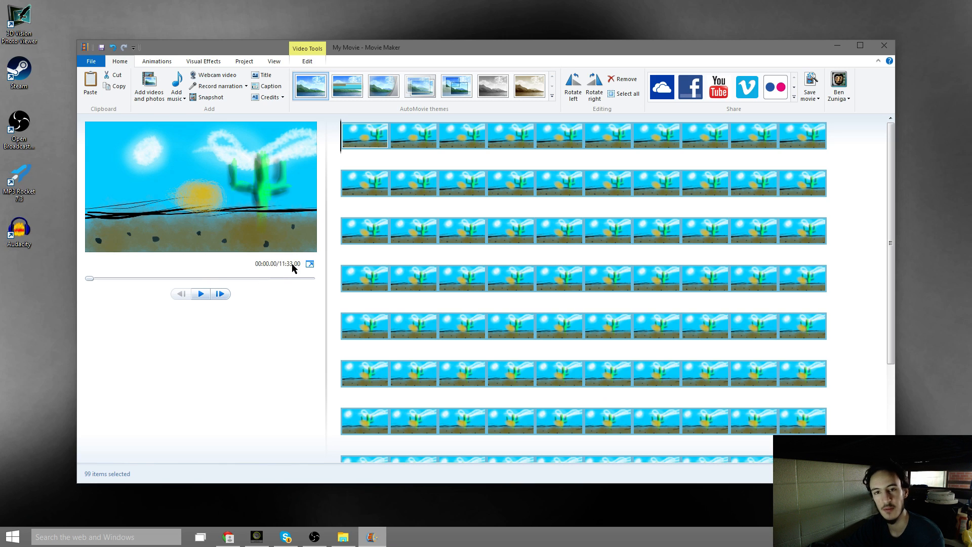
Play the beginning of the movie to check how long each image lasts, and return the playhead to the start
click(200, 293)
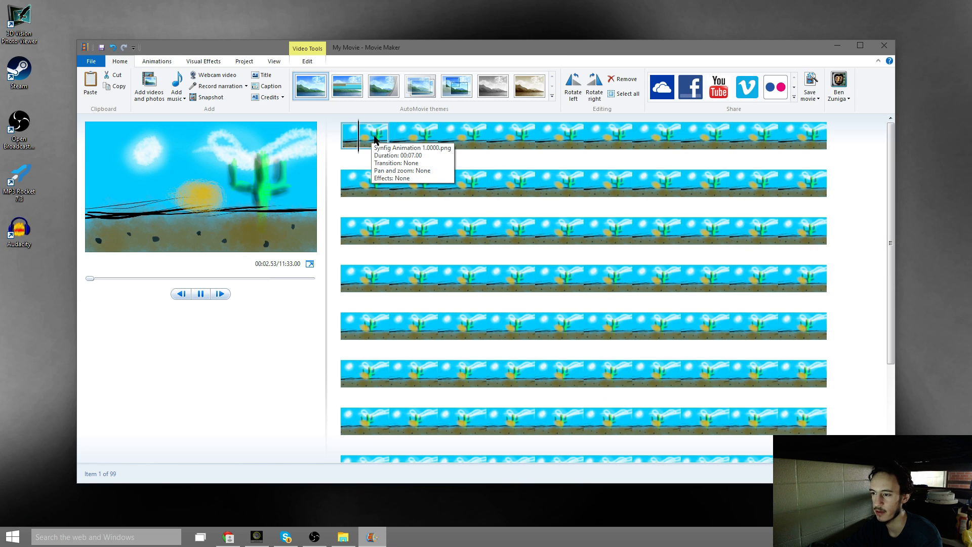
click(205, 297)
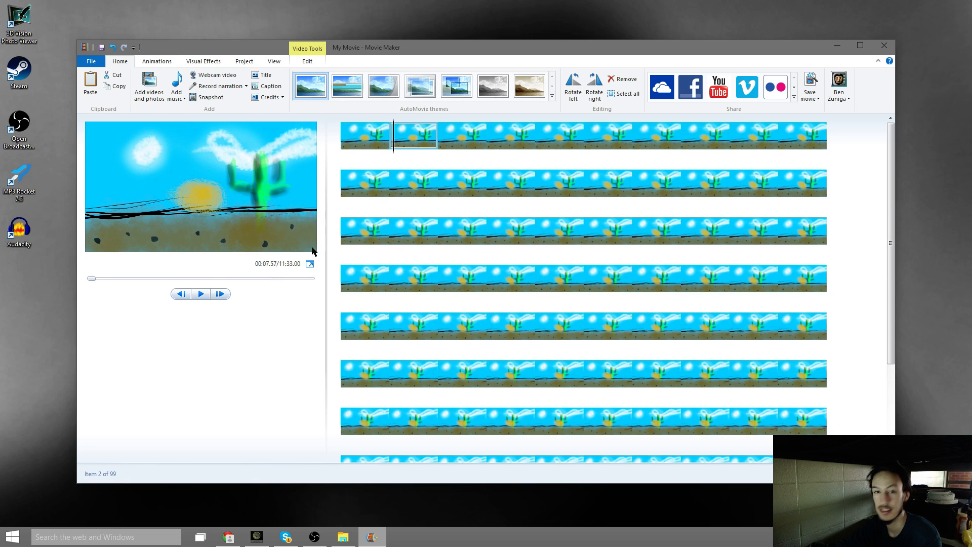
drag(393, 152, 320, 154)
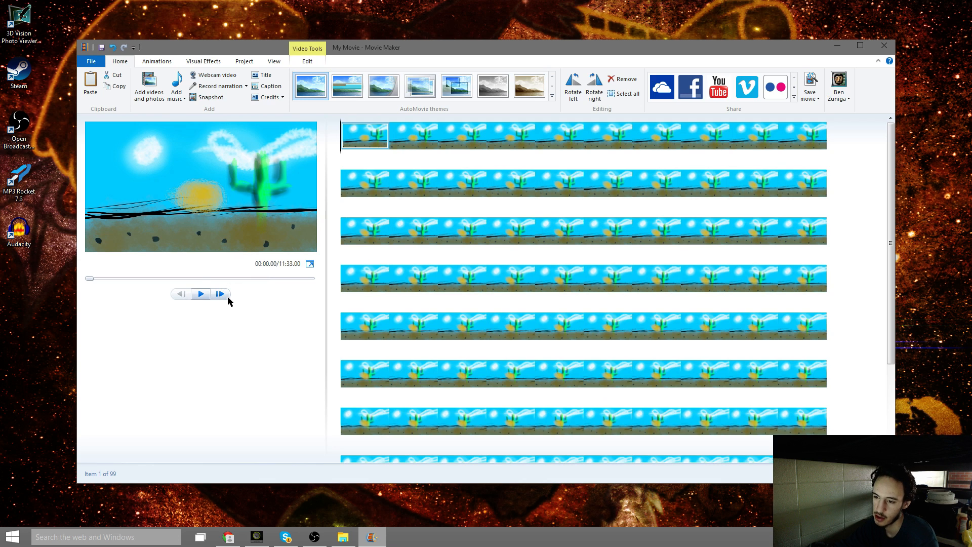
Shorten the first two images by setting their end points at 00:00.07 and 00:00.10, advancing one frame before each trim
click(219, 297)
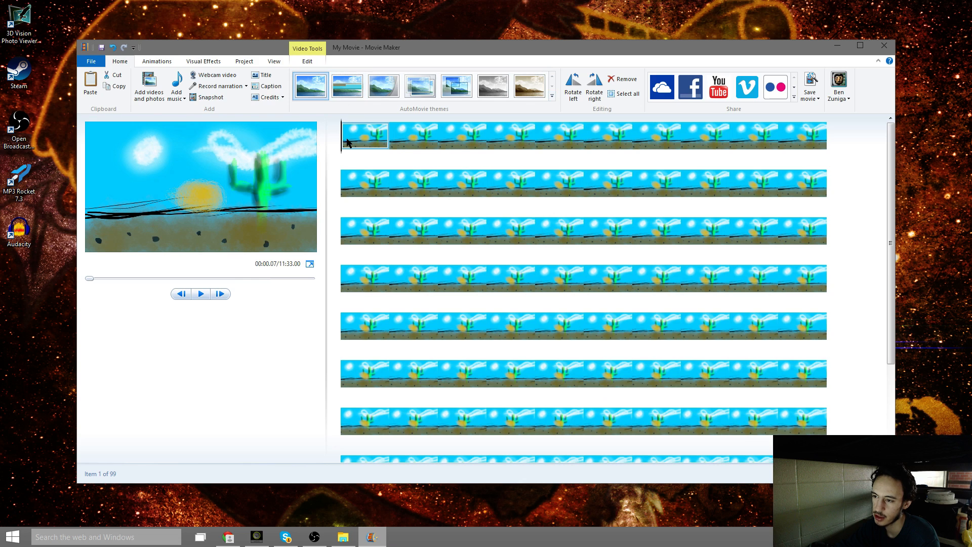
right_click(256, 140)
click(310, 215)
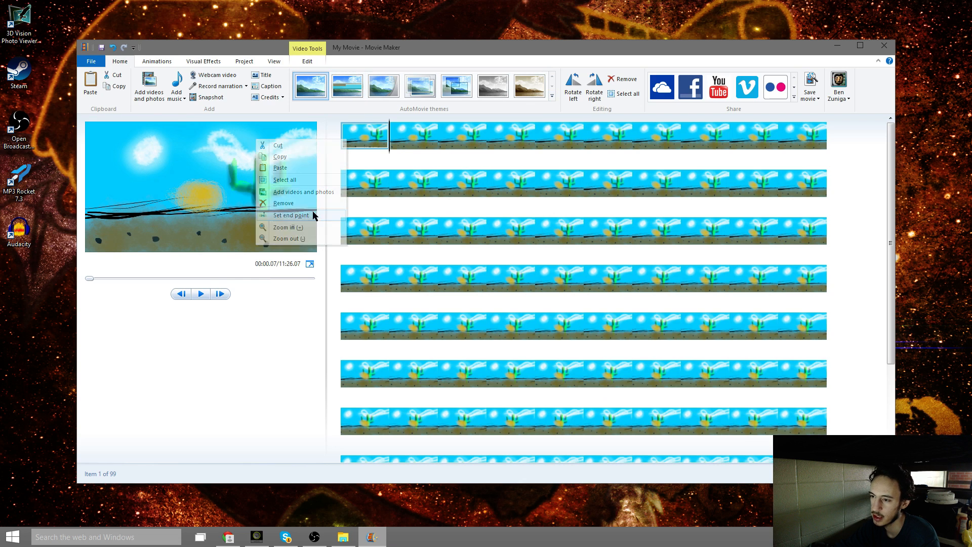
click(219, 294)
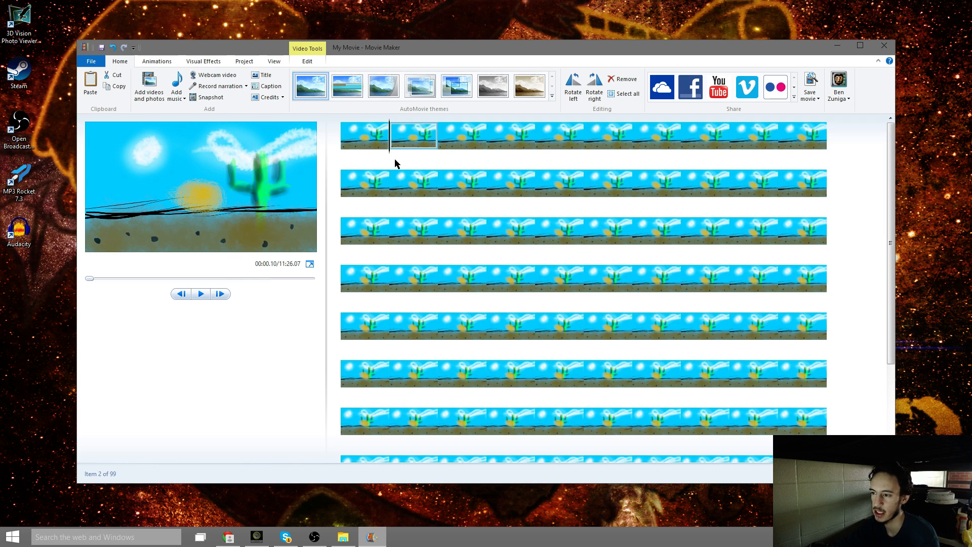
right_click(411, 136)
click(384, 214)
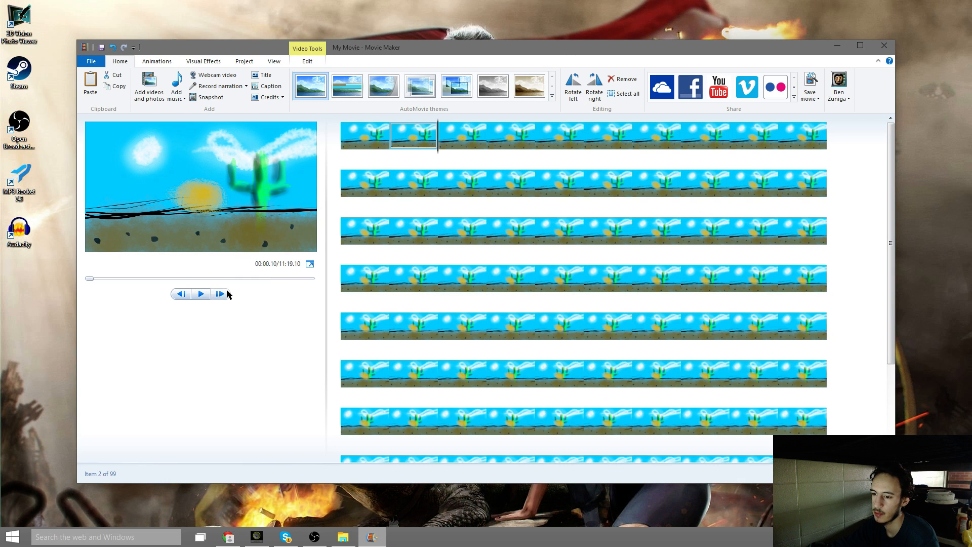
Shorten the third and fourth images by setting their end points one frame further on, at 00:00.13 and 00:00.17
click(221, 293)
right_click(457, 137)
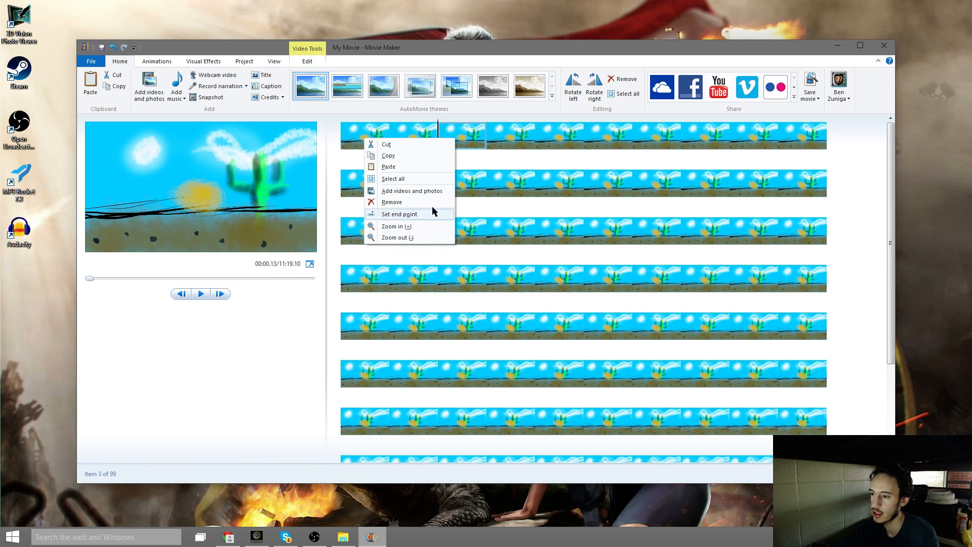
click(412, 213)
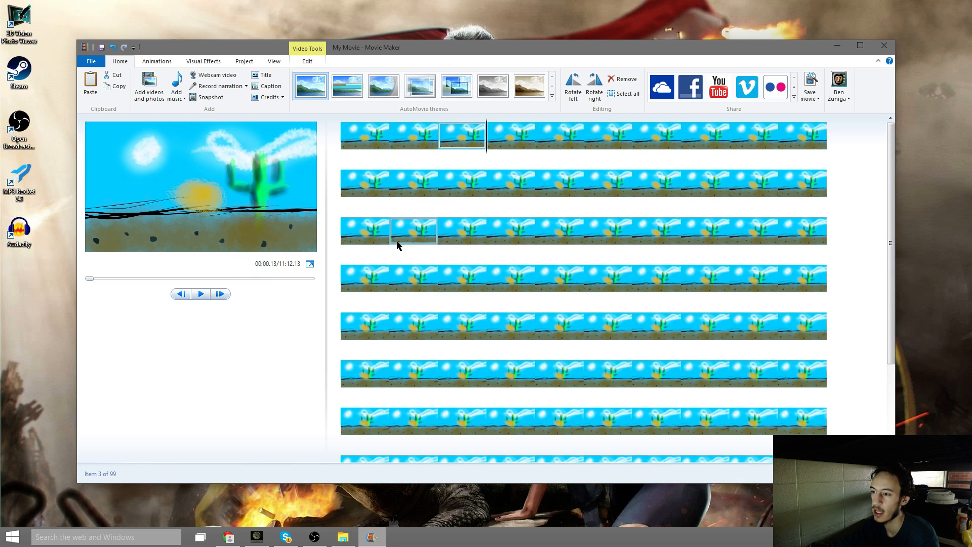
click(227, 293)
right_click(506, 139)
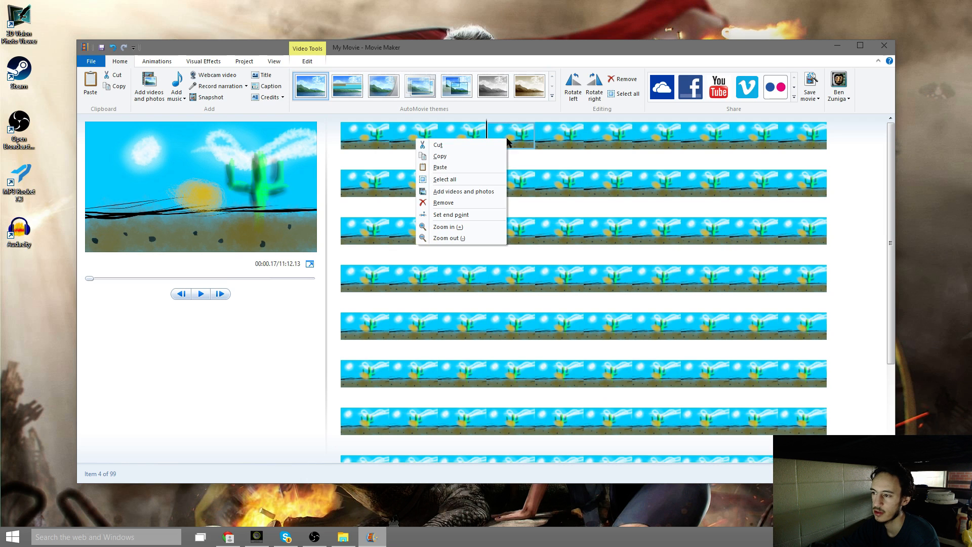
click(469, 216)
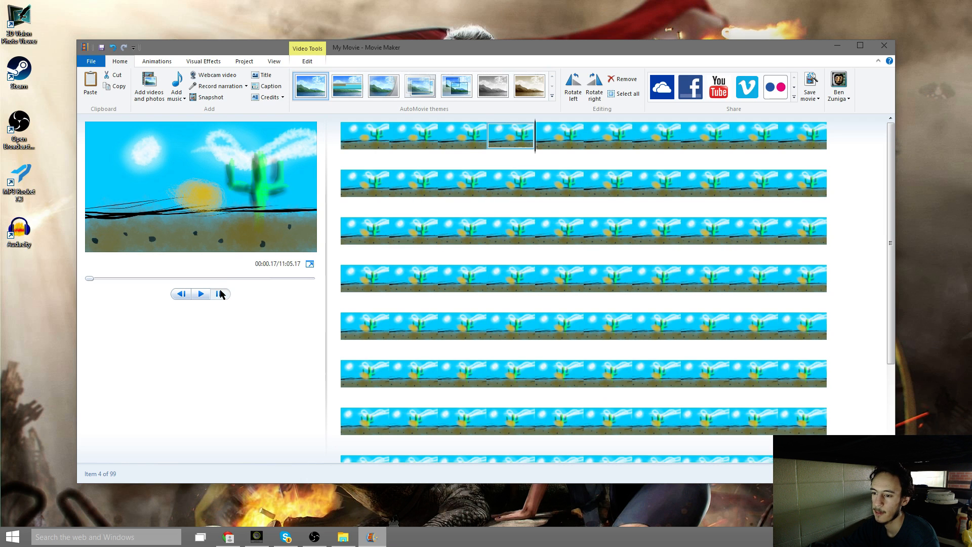
Shorten the fifth and sixth images by setting their end points at 00:00.20 and 00:00.23, advancing one frame before each trim
click(221, 295)
right_click(544, 132)
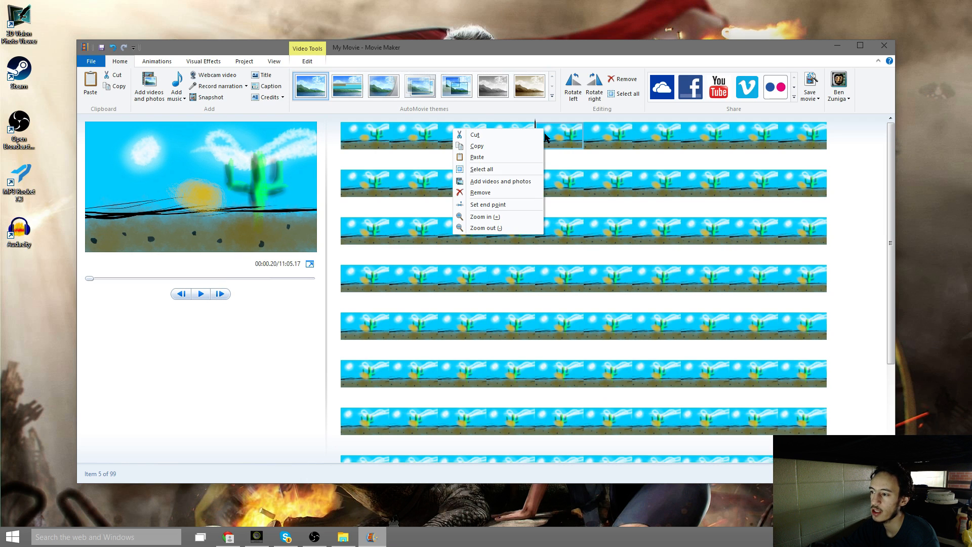
click(501, 206)
click(221, 294)
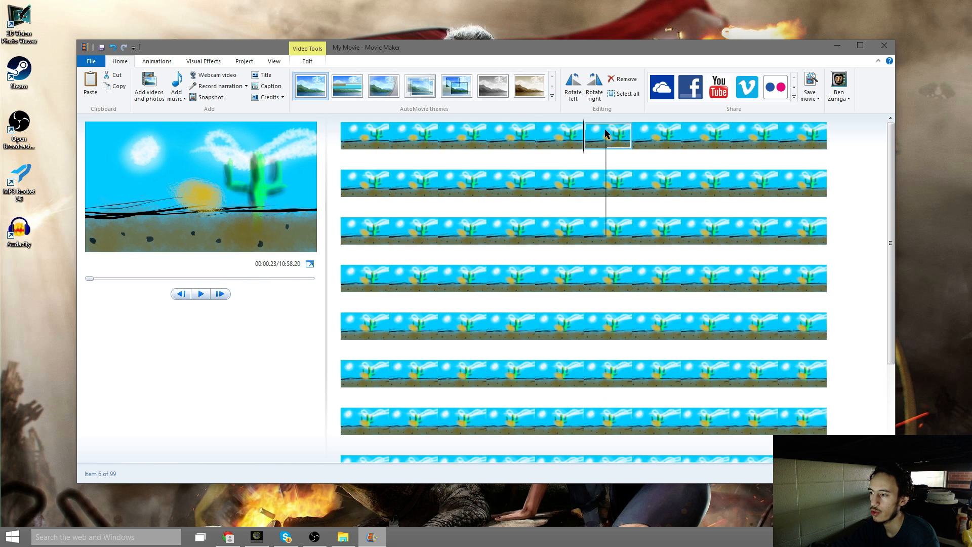
right_click(605, 132)
Trim the seventh and eighth images to one frame each, setting their end points at 00:00.27 and 00:00.30
click(221, 294)
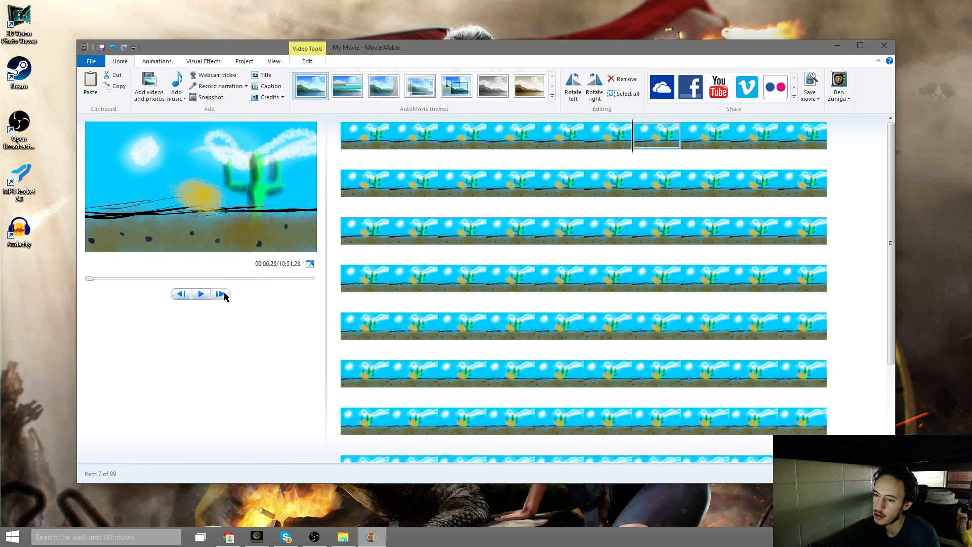
right_click(648, 138)
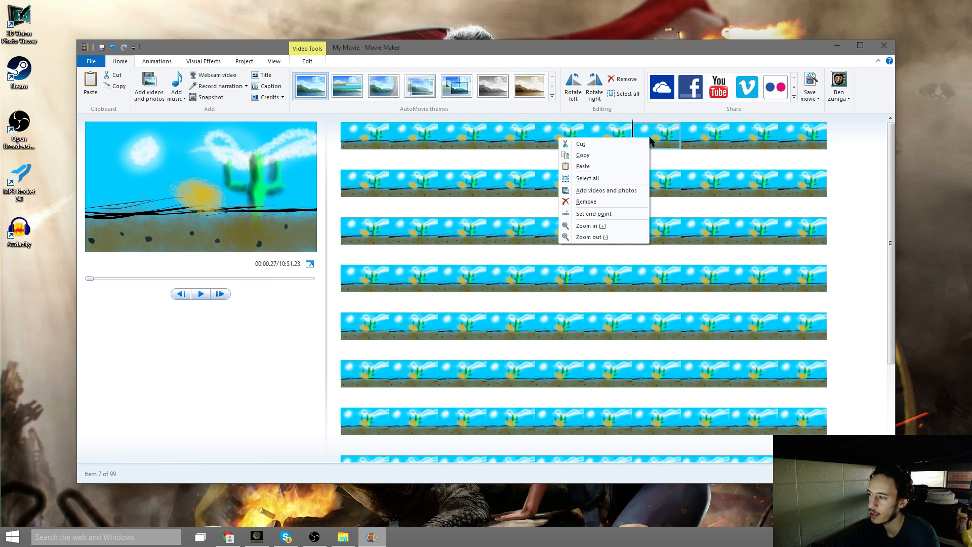
click(605, 214)
click(220, 293)
right_click(686, 146)
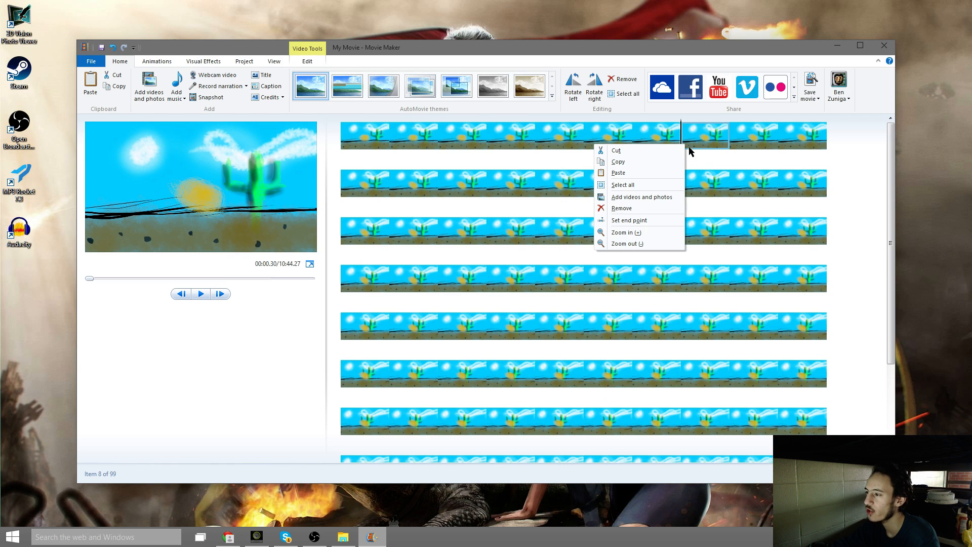
click(663, 221)
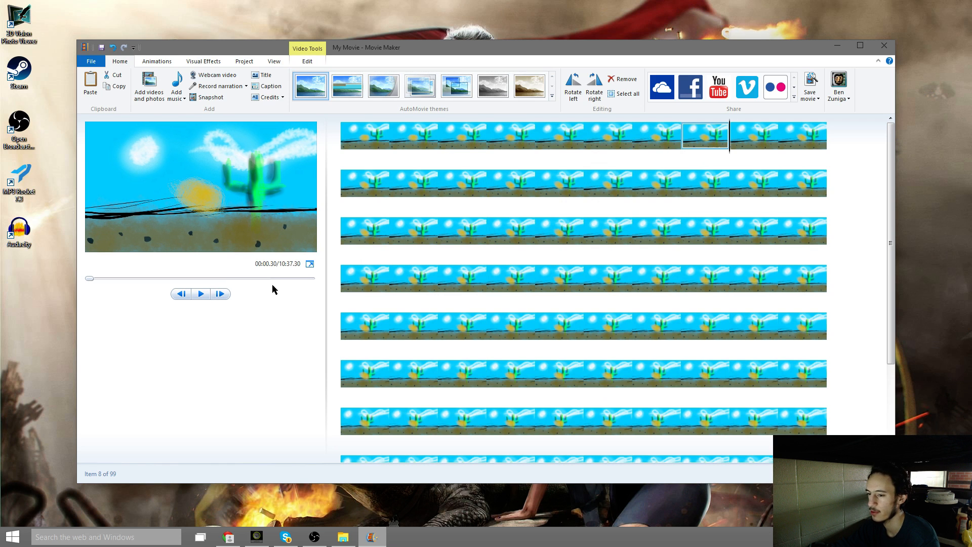
Trim the last two images of the first row, items 9 and 10, with end points at 00:00.33 and 00:00.37
click(218, 295)
right_click(761, 136)
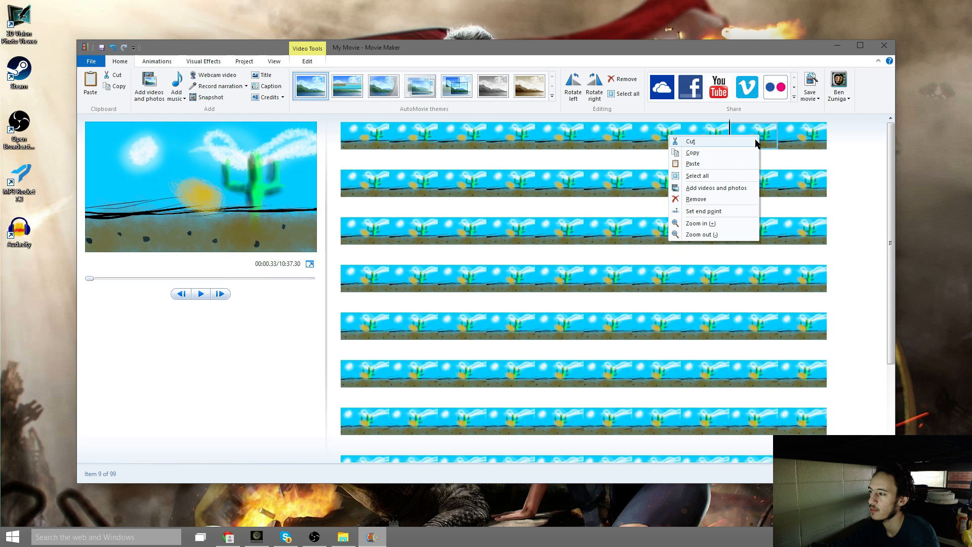
click(707, 212)
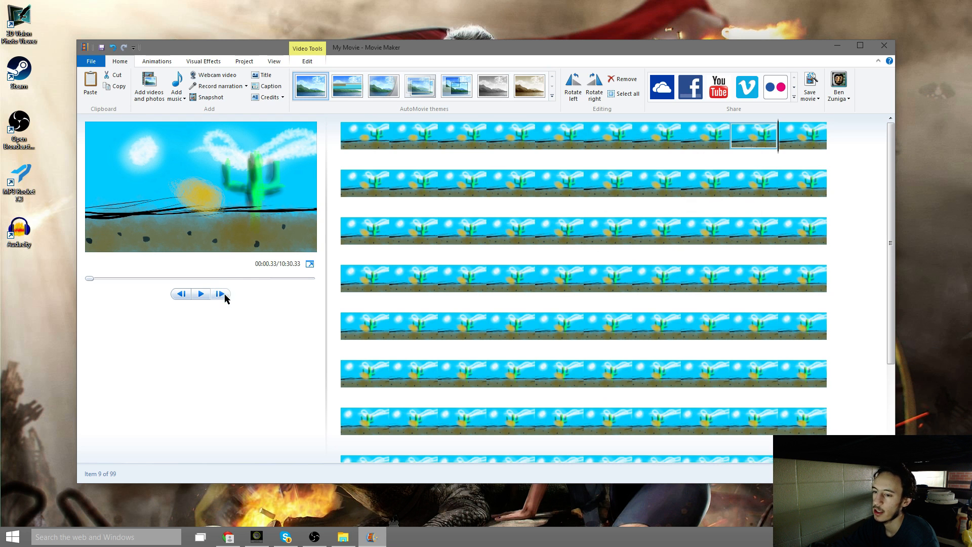
click(219, 293)
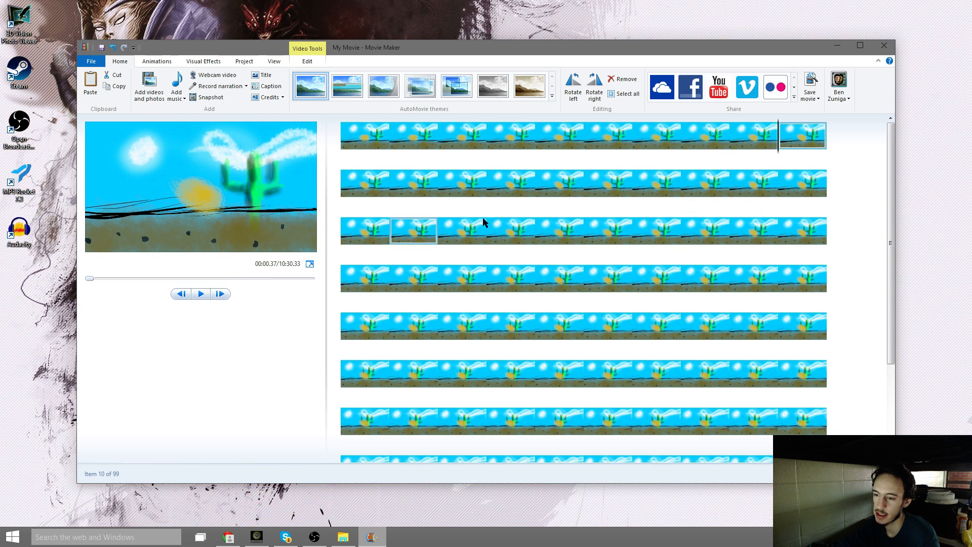
right_click(786, 142)
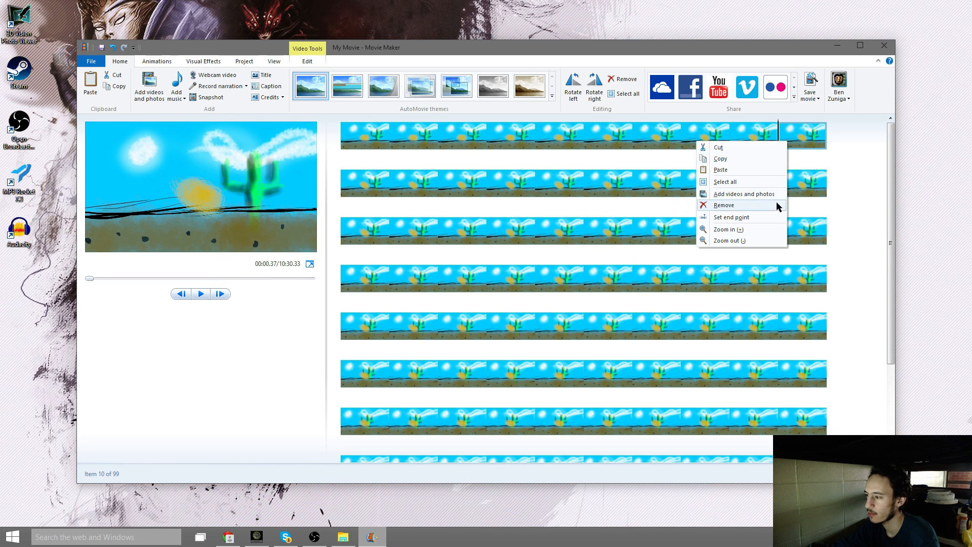
click(751, 220)
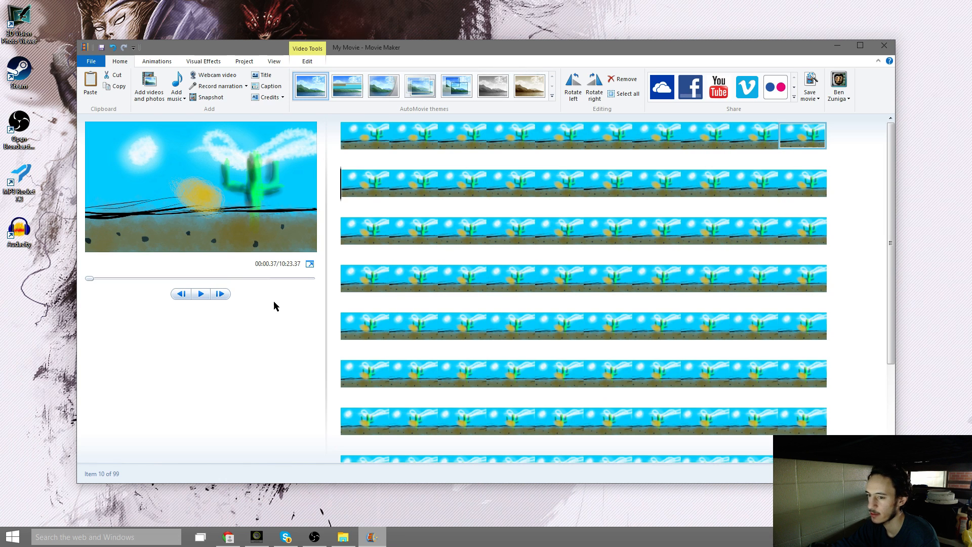
Trim the first two images of the second row, items 11 and 12, with end points at 00:00.40 and 00:00.43
click(219, 293)
right_click(360, 186)
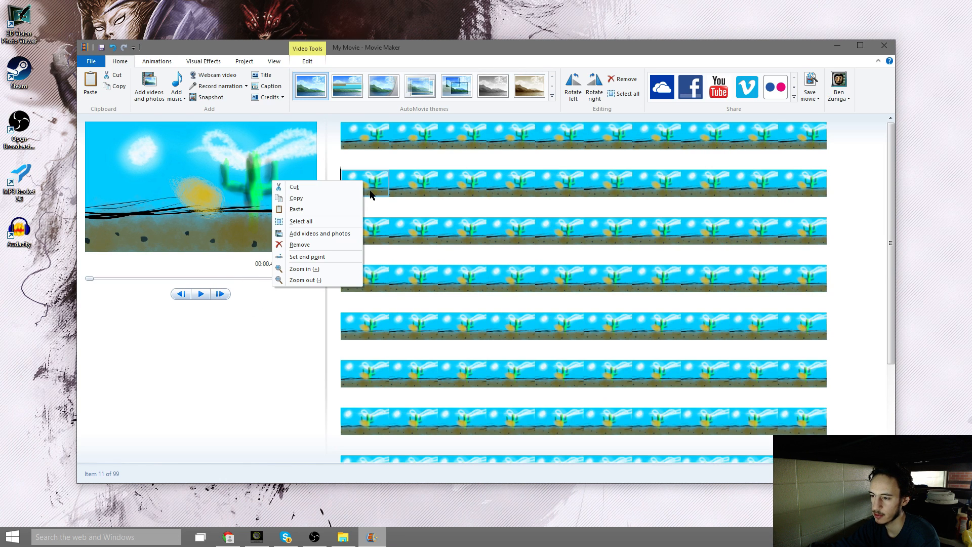
click(329, 252)
click(221, 293)
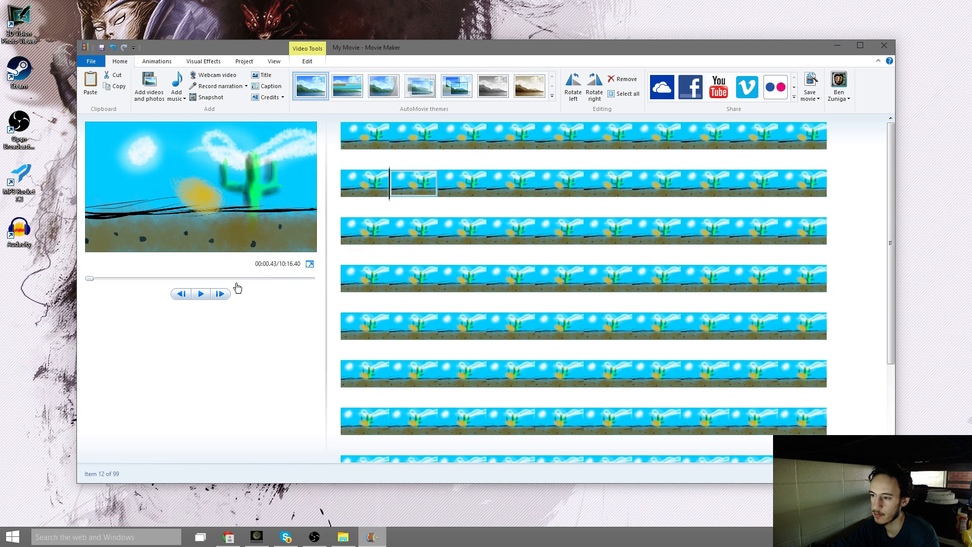
right_click(419, 190)
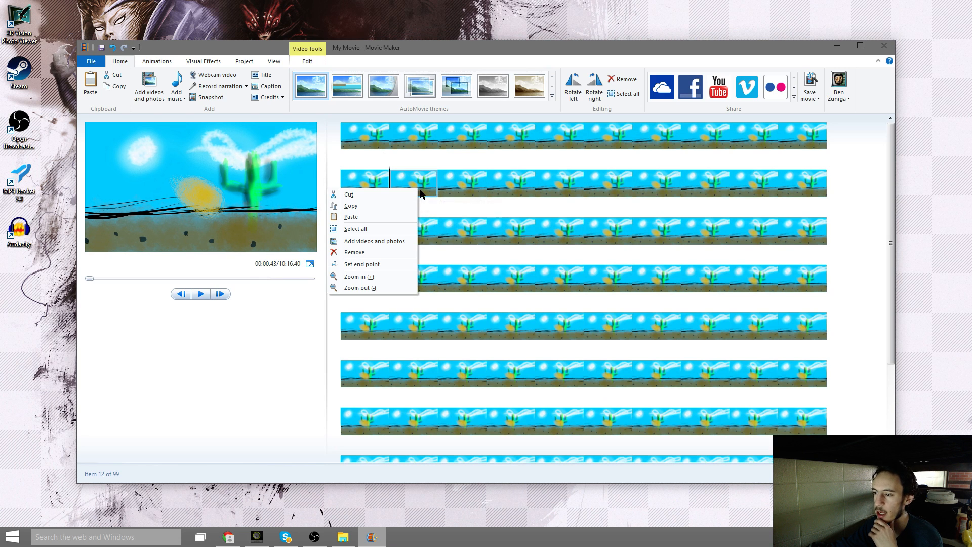
click(361, 264)
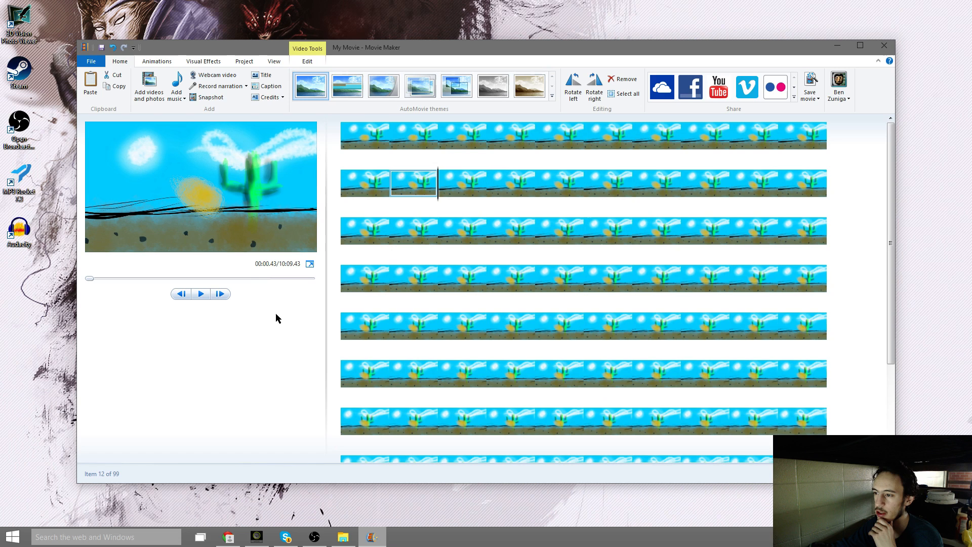
Shorten items 13 and 14 by advancing one frame into each and setting their end points at 00:00.47 and 00:00.50
click(217, 294)
right_click(458, 187)
click(400, 261)
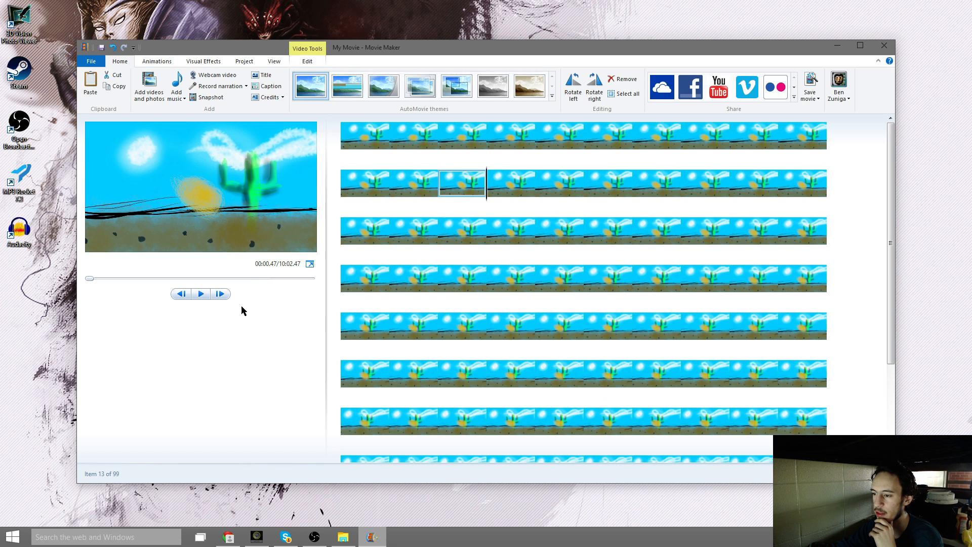
click(219, 294)
right_click(515, 188)
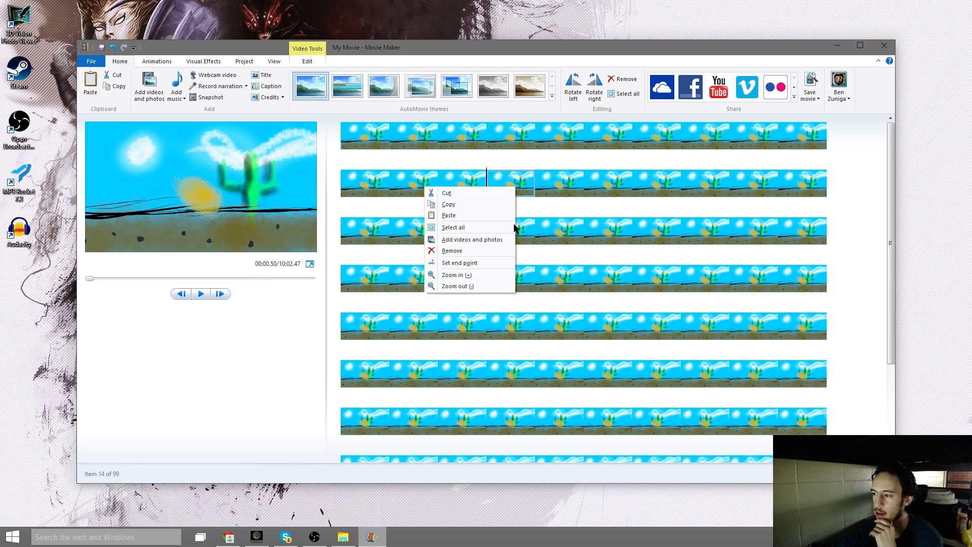
click(478, 264)
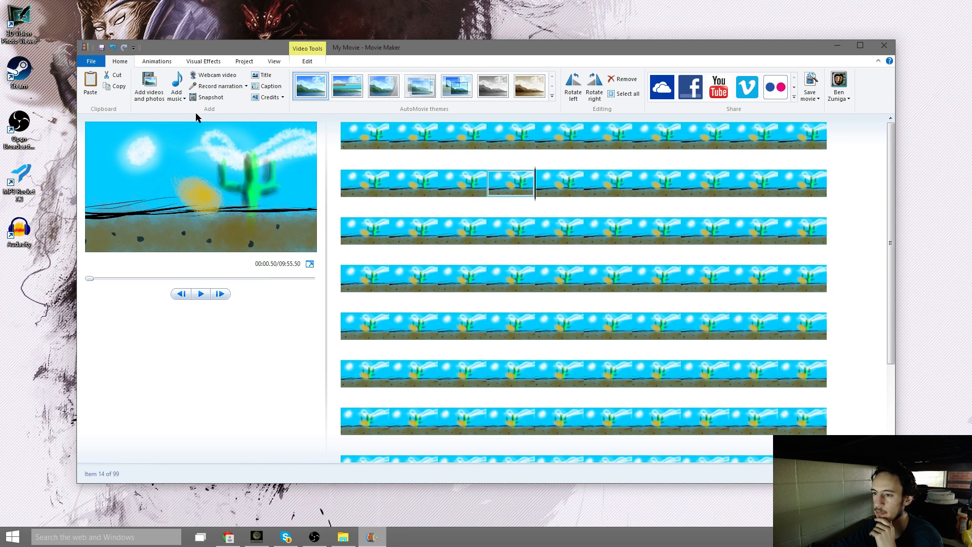
Shorten items 15 and 16 by advancing one frame into each and setting their end points at 00:00.53 and 00:00.57
click(220, 294)
right_click(563, 182)
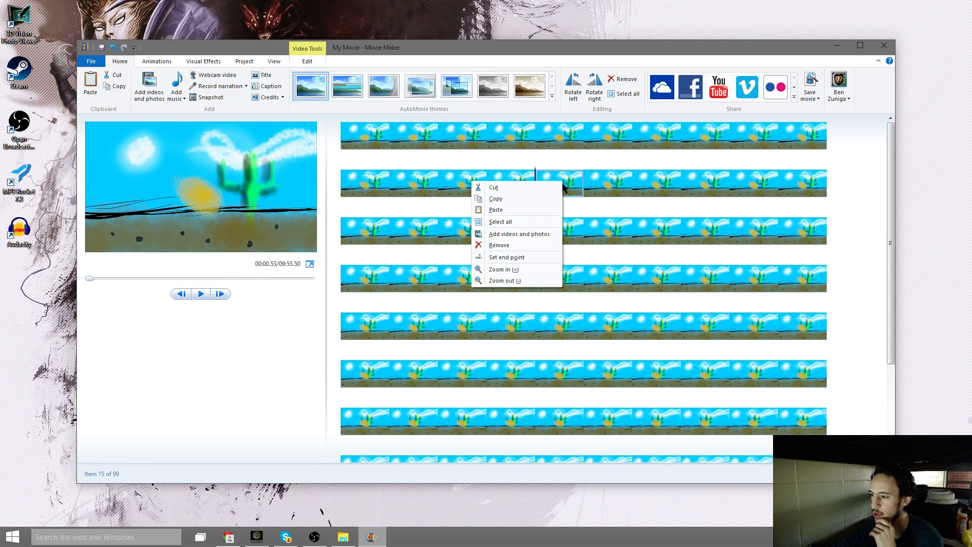
click(501, 257)
click(219, 294)
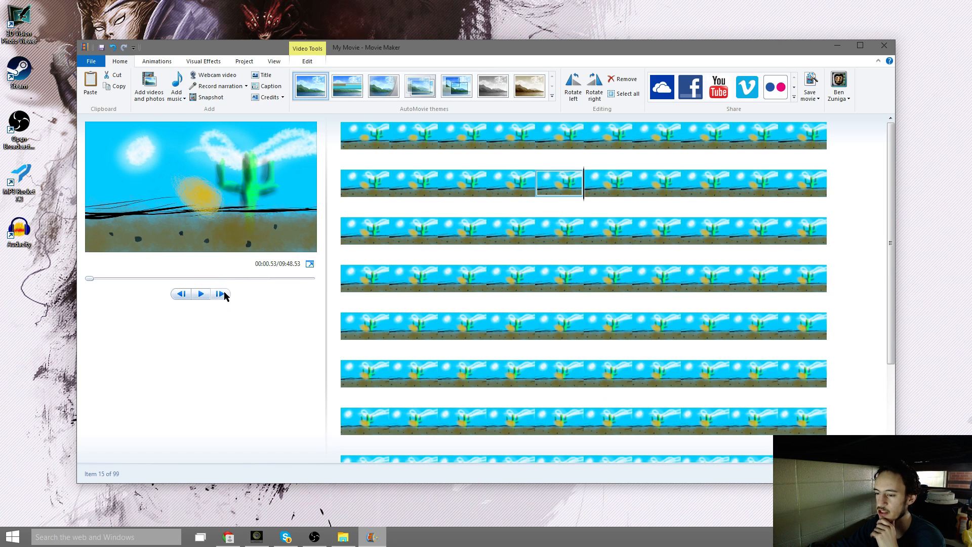
right_click(622, 186)
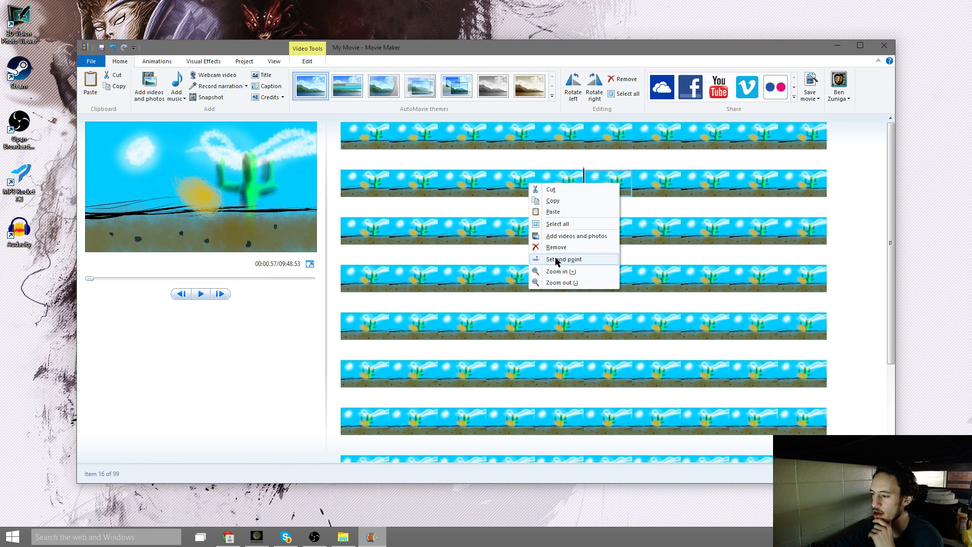
click(566, 259)
Shorten items 17 and 18 by advancing one frame into each and setting their end points at 00:00.60 and 00:00.63
click(220, 294)
right_click(655, 185)
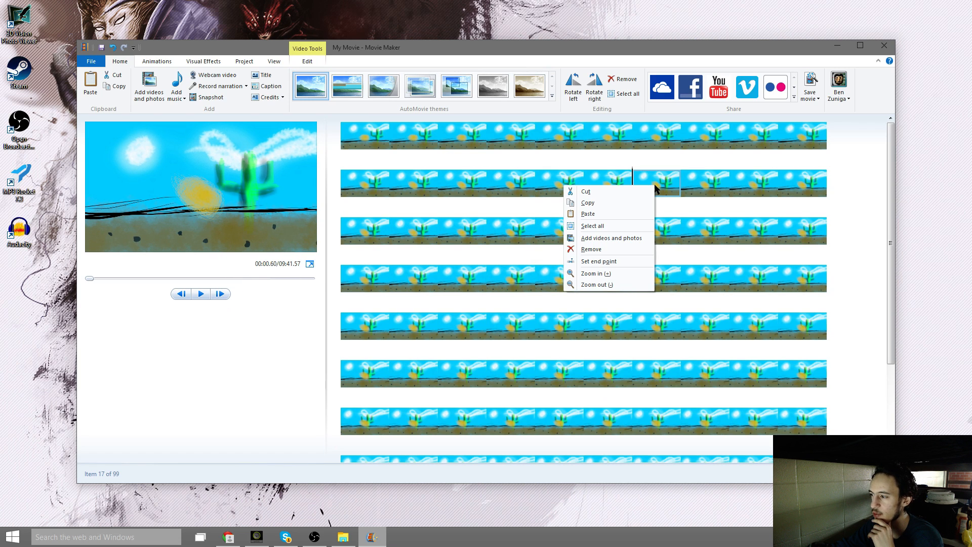
click(607, 262)
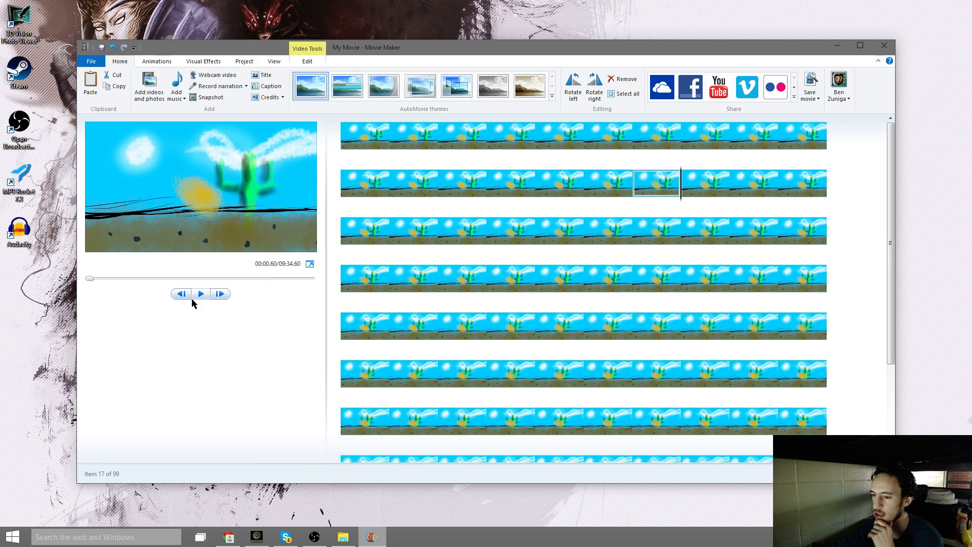
click(223, 294)
right_click(705, 193)
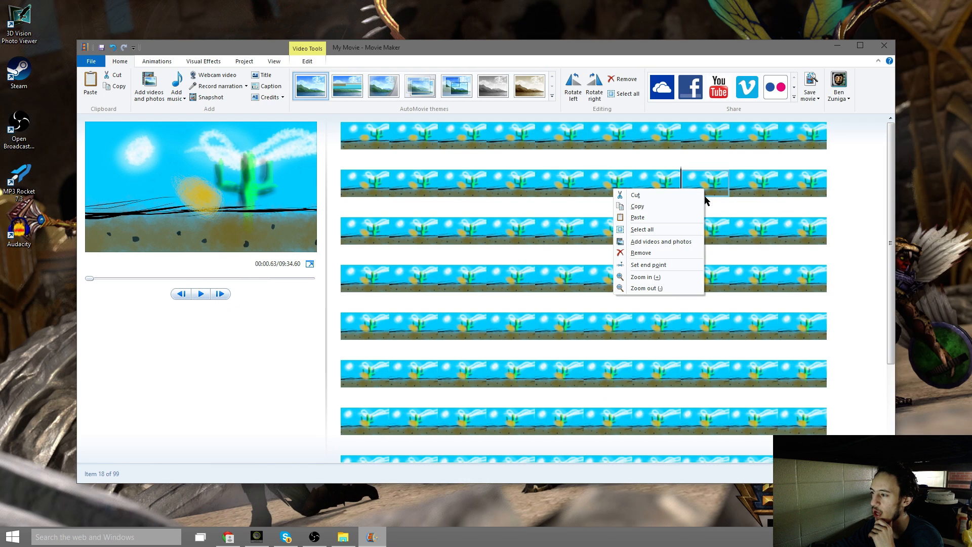
click(673, 264)
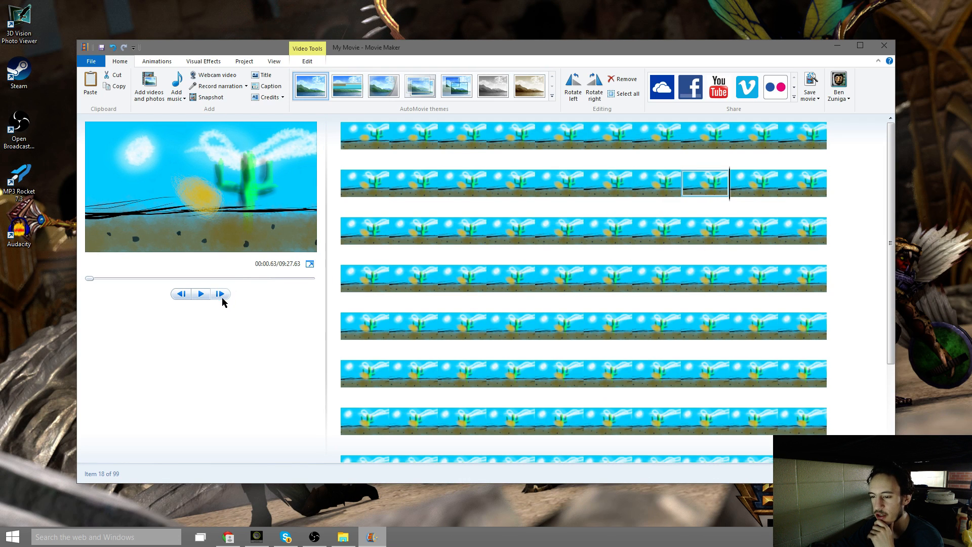
Trim the last two images of the second row, items 19 and 20, with end points at 00:00.67 and 00:00.70
click(223, 297)
right_click(736, 188)
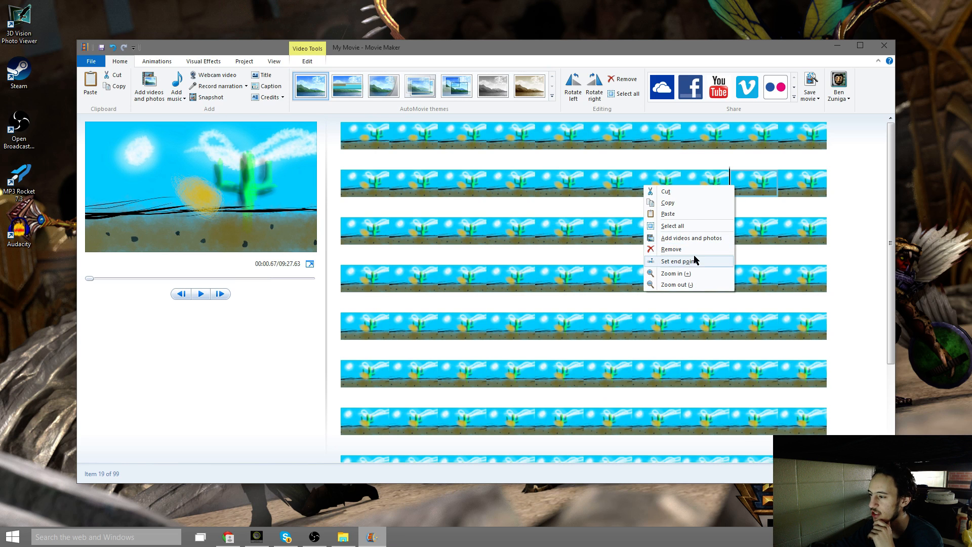
click(678, 261)
click(220, 294)
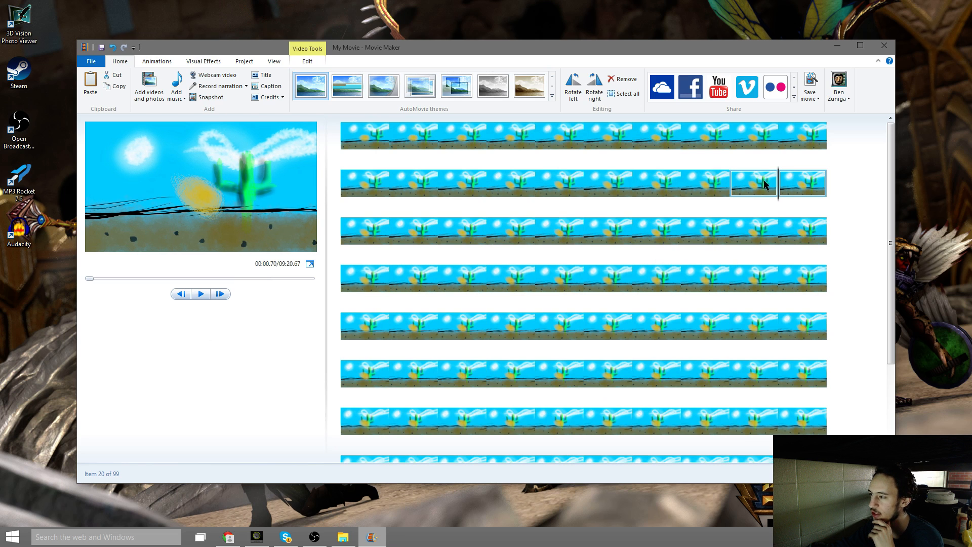
right_click(793, 183)
click(744, 258)
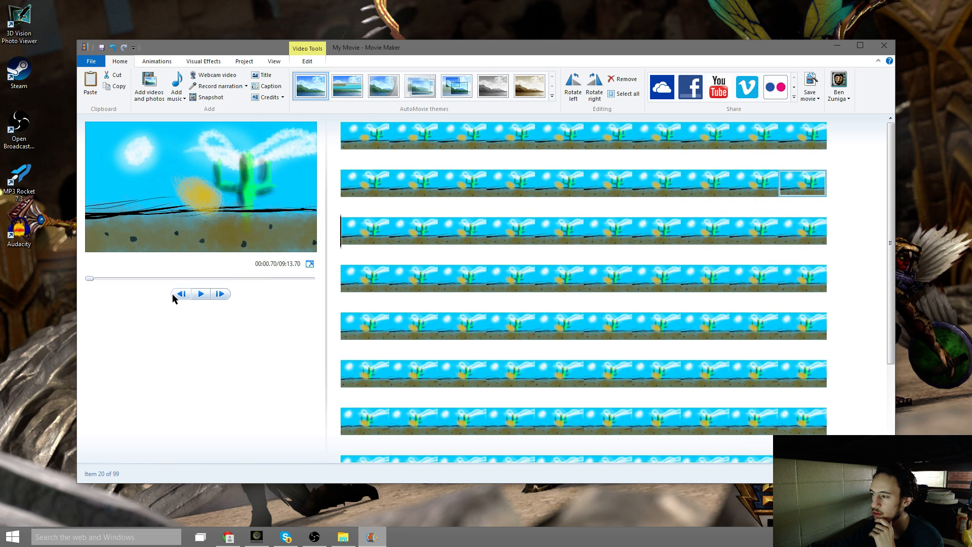
Trim the first two images of the third row, items 21 and 22, with end points at 00:00.73 and 00:00.77
click(220, 295)
right_click(354, 231)
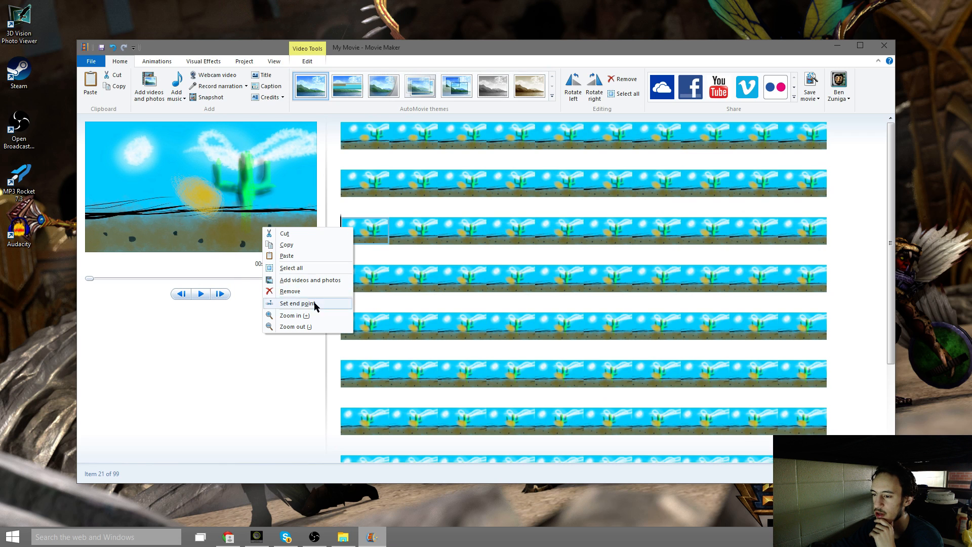
click(297, 303)
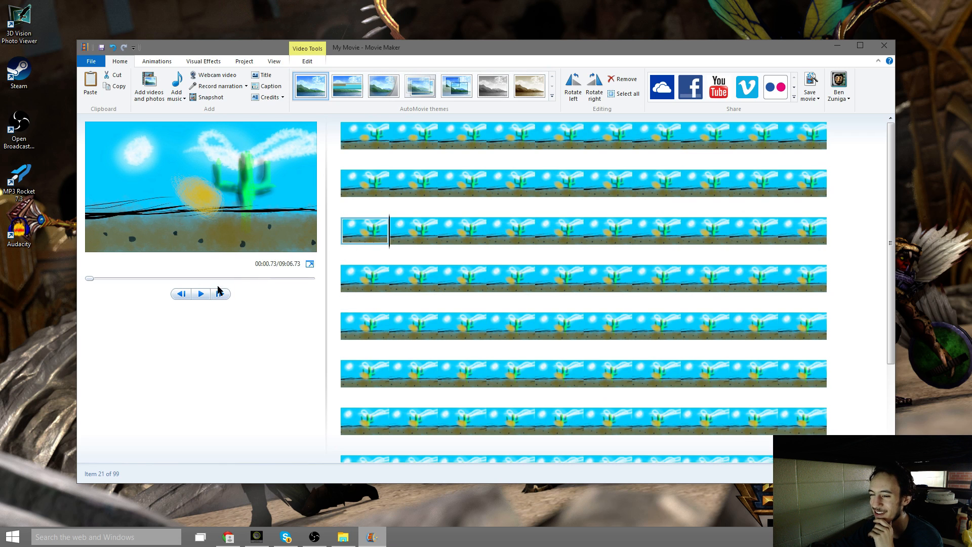
click(220, 295)
right_click(404, 237)
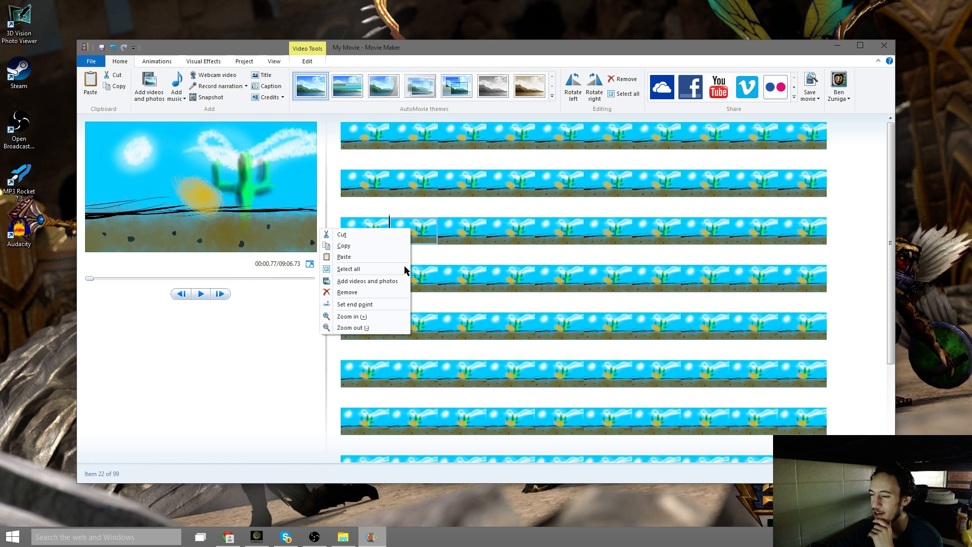
click(362, 303)
Trim items 23 and 24 in the third row to one frame each, with end points at 00:00.80 and 00:00.83
click(220, 295)
right_click(476, 236)
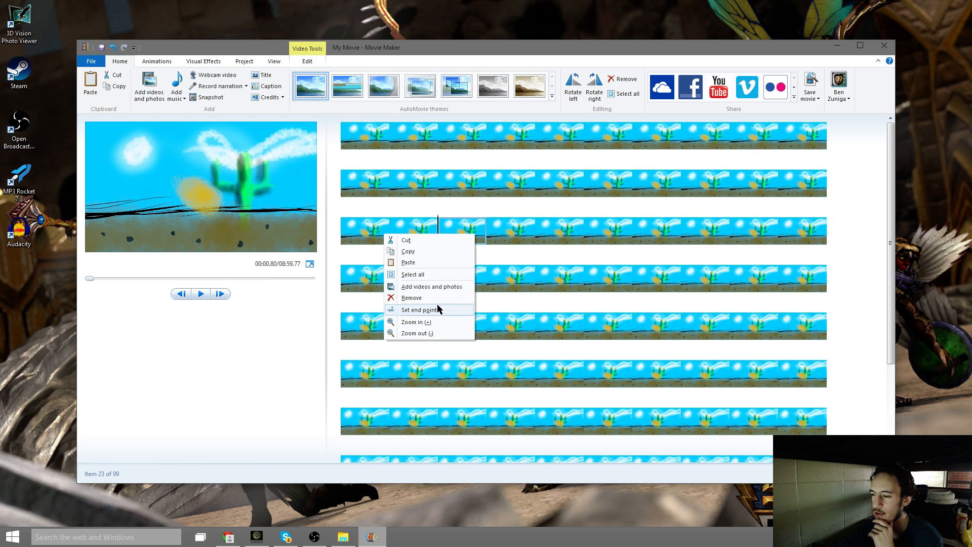
click(423, 310)
click(220, 295)
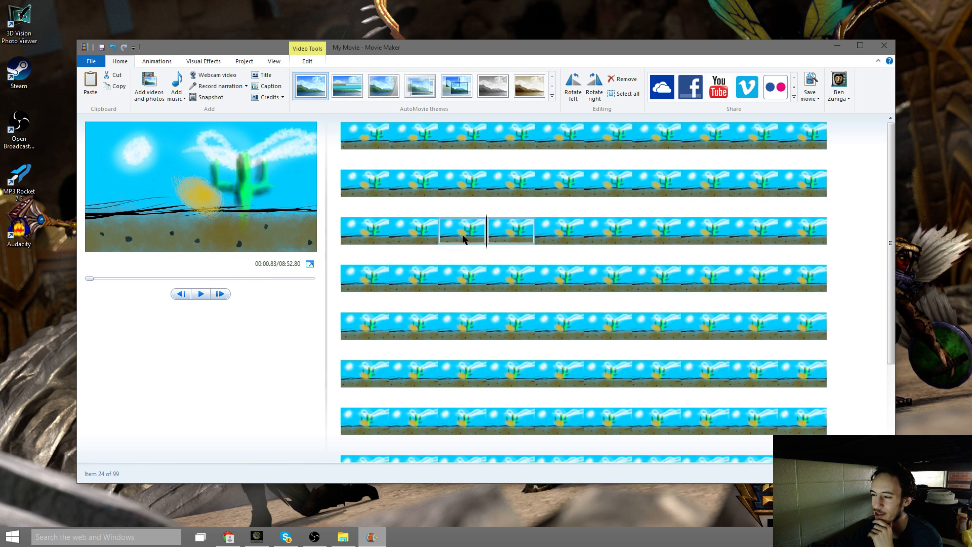
right_click(511, 238)
click(463, 302)
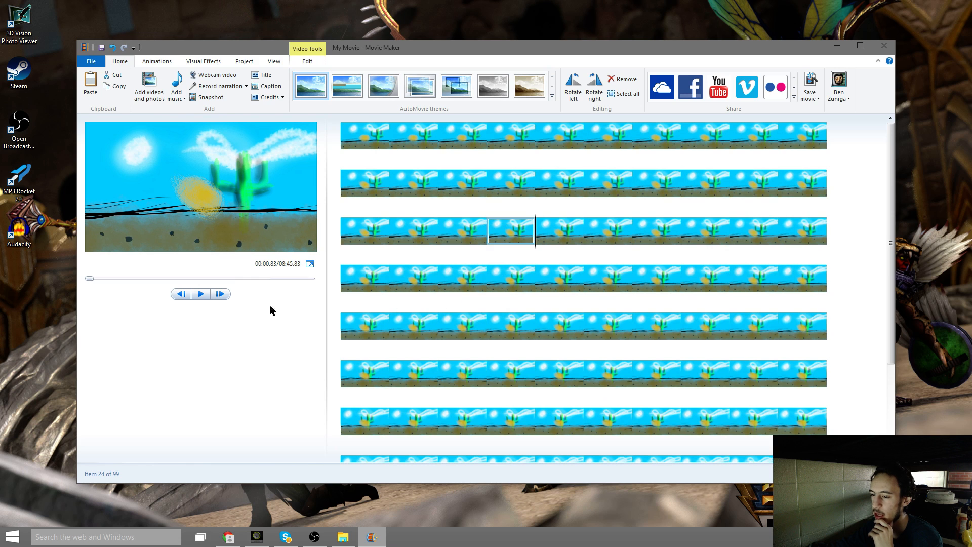
Shorten items 25 and 26 by advancing one frame into each and setting their end points at 00:00.87 and 00:00.90
click(221, 294)
right_click(573, 233)
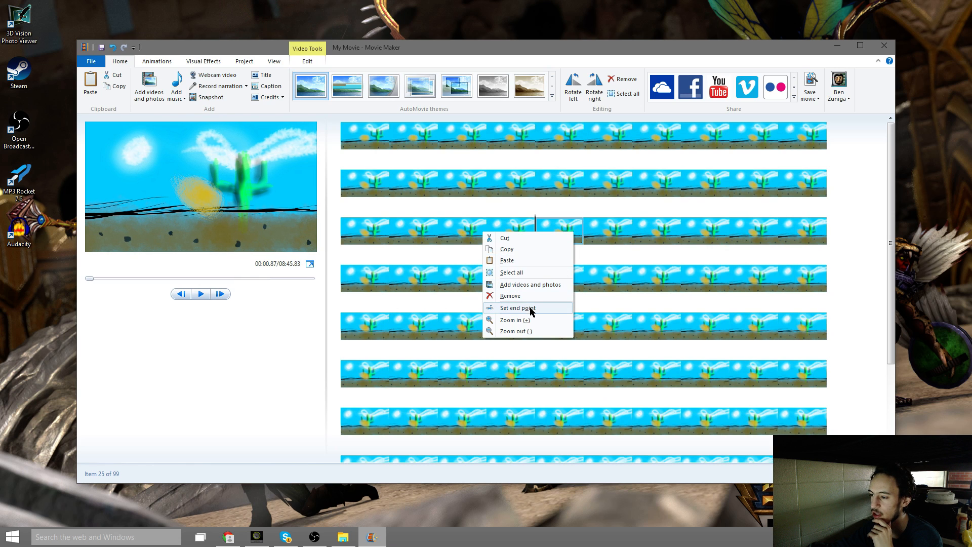
click(514, 308)
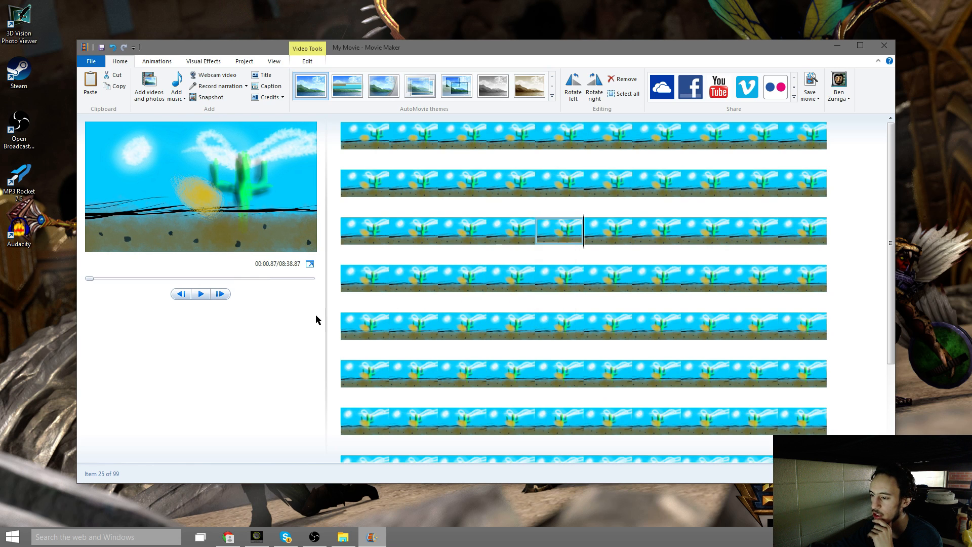
click(219, 294)
right_click(596, 238)
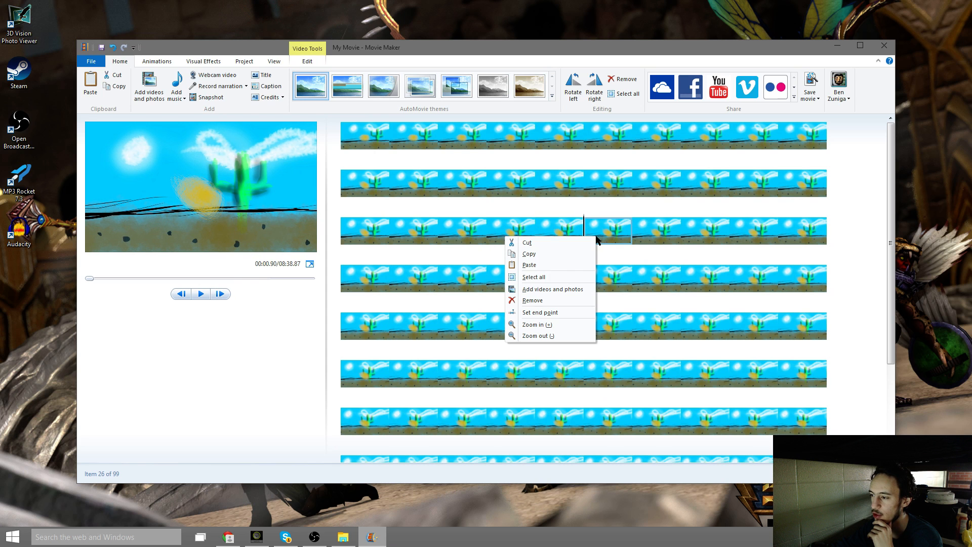
click(559, 312)
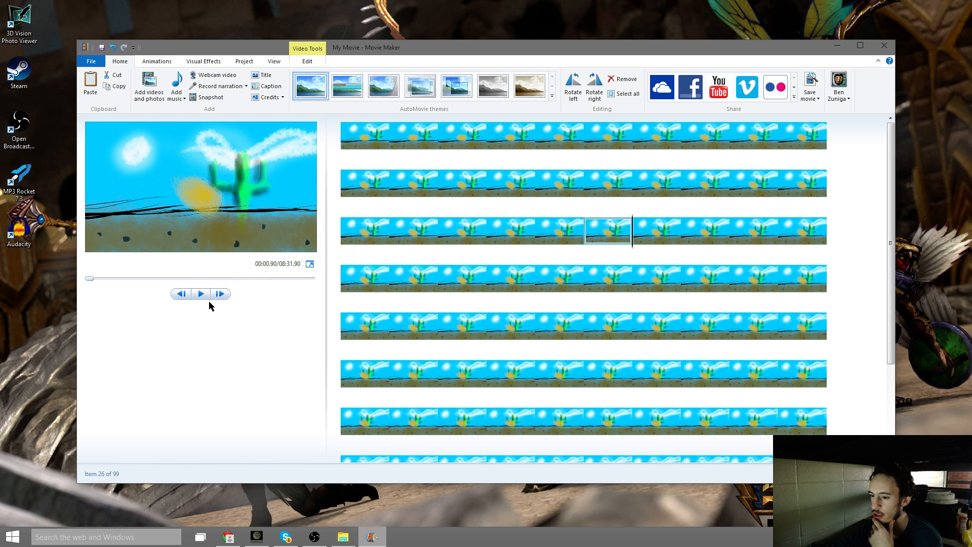
Trim items 27 and 28 in the third row, setting their end points at 00:00.93 and 00:00.97
click(220, 294)
right_click(631, 239)
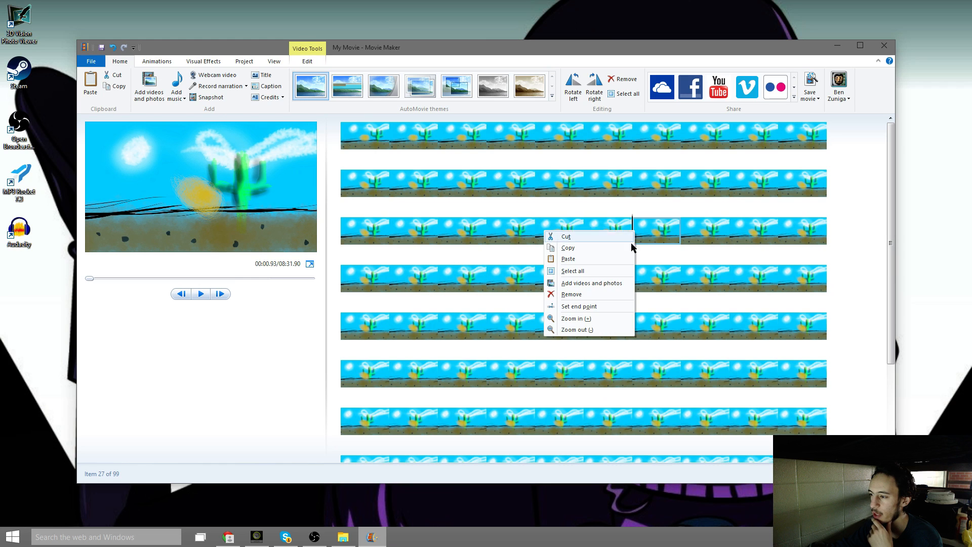
click(579, 307)
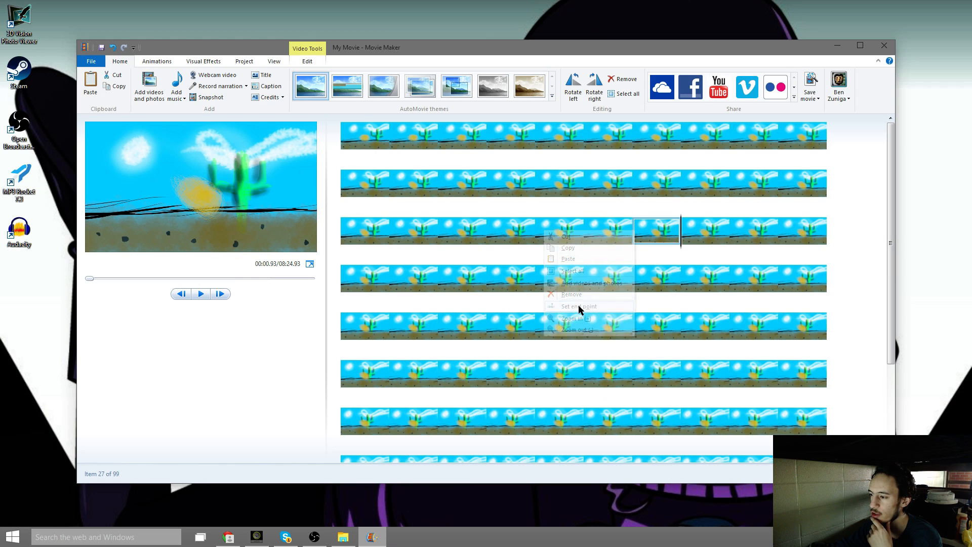
click(220, 295)
right_click(687, 229)
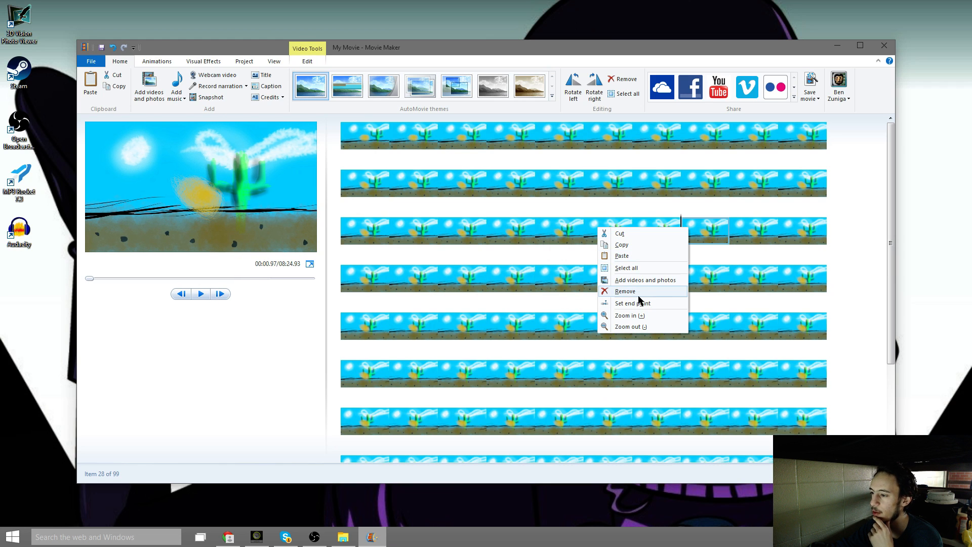
click(631, 302)
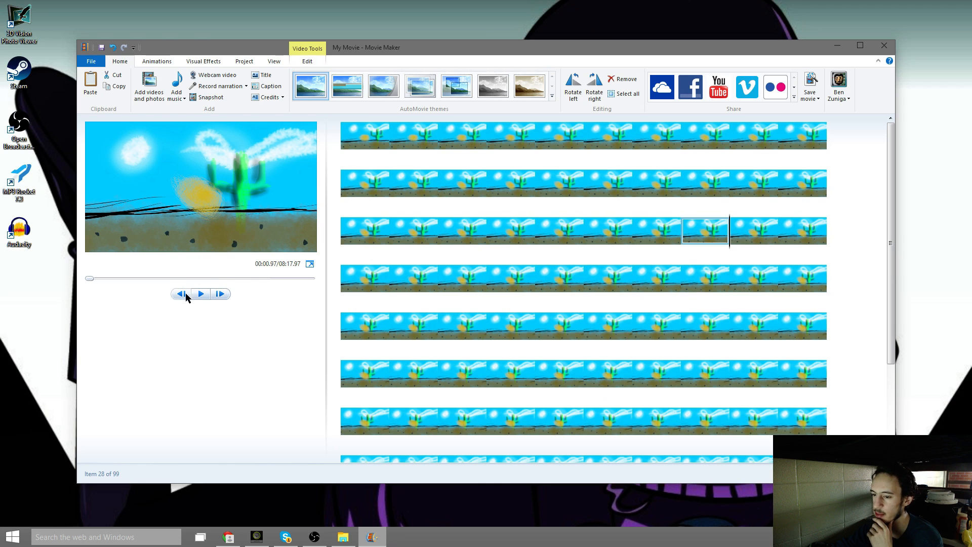
Advance one frame into item 29 and set its end point at 00:01.00
click(220, 294)
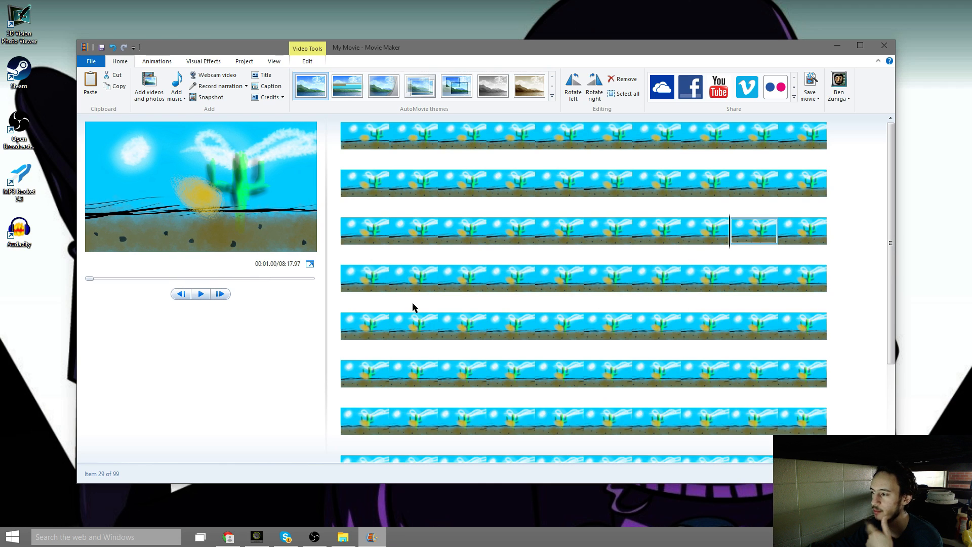
right_click(759, 239)
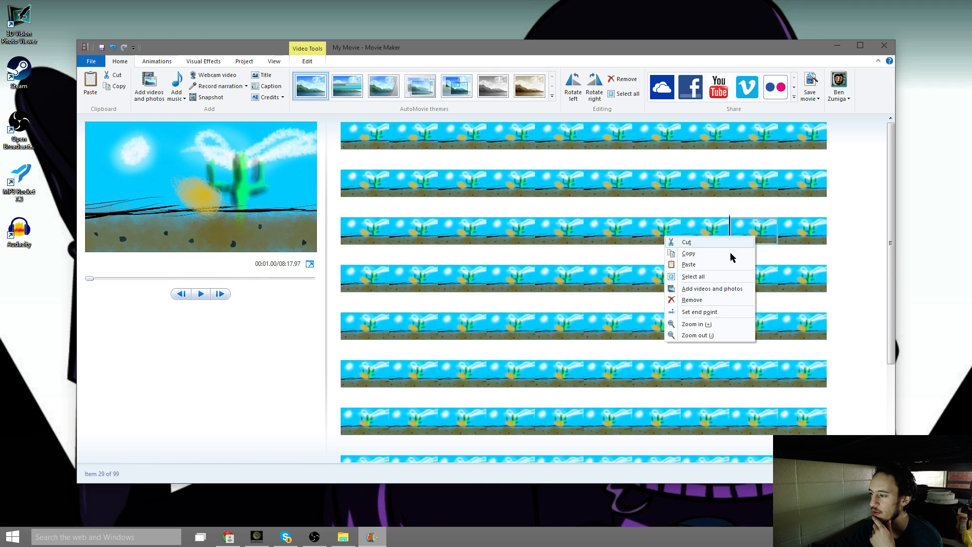
click(726, 312)
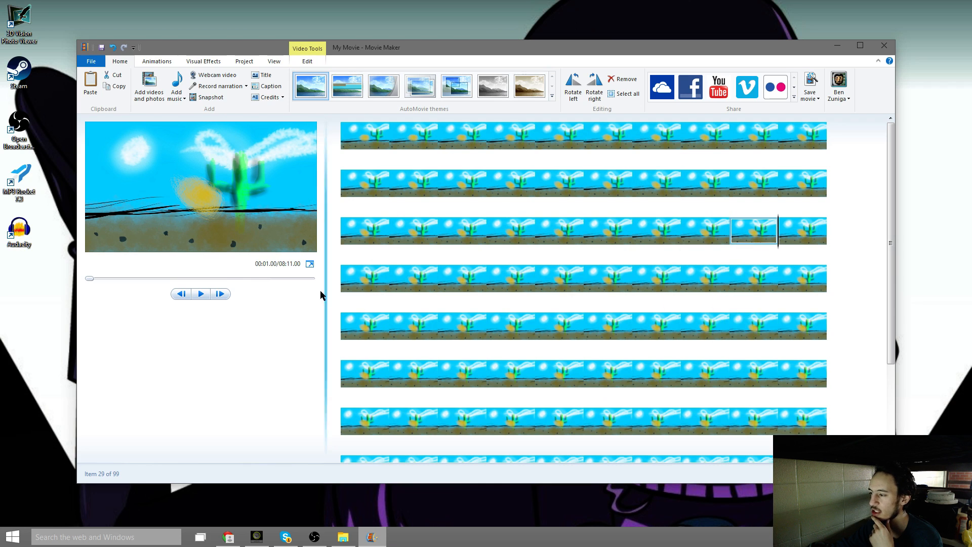
Remove the last image of the third row, item 30, and set its replacement's end point at 00:01.03
click(219, 294)
right_click(799, 235)
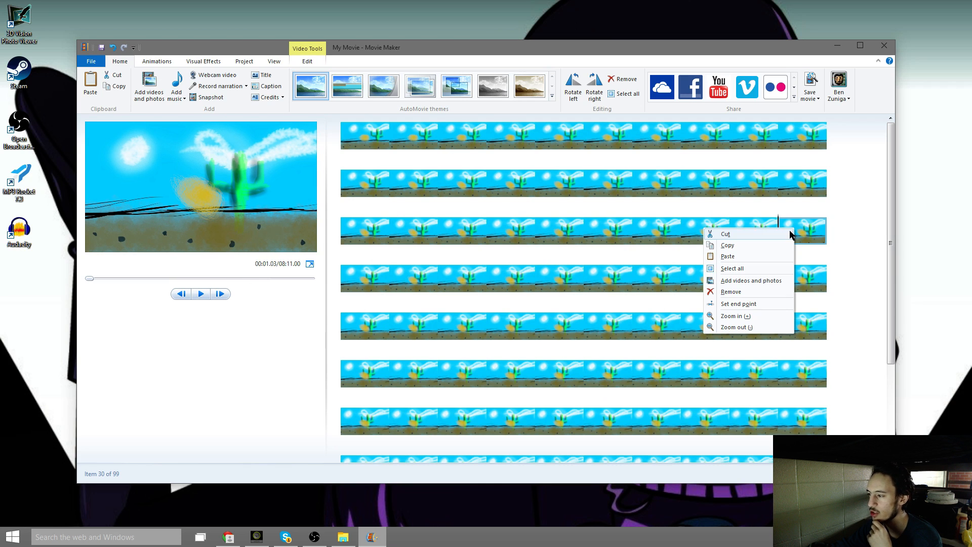
click(747, 304)
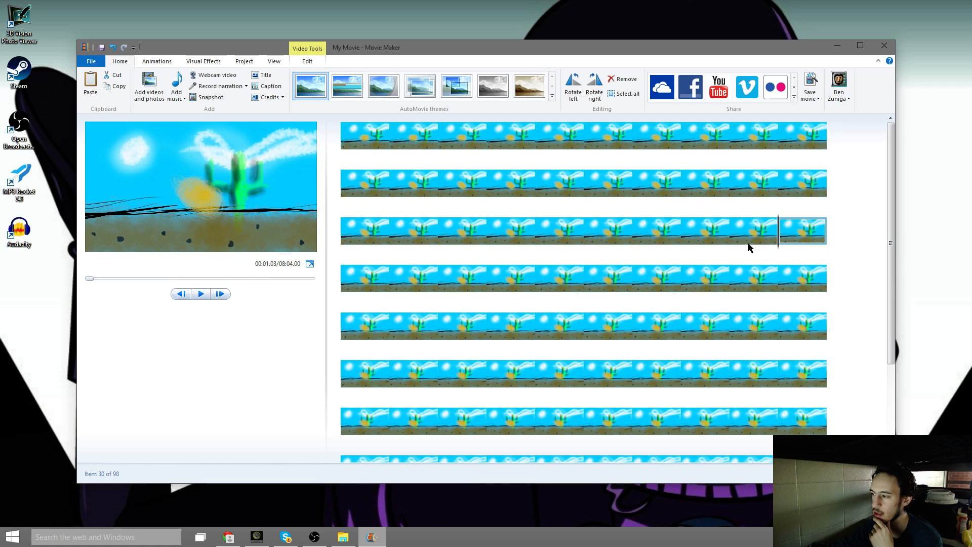
right_click(802, 231)
click(748, 307)
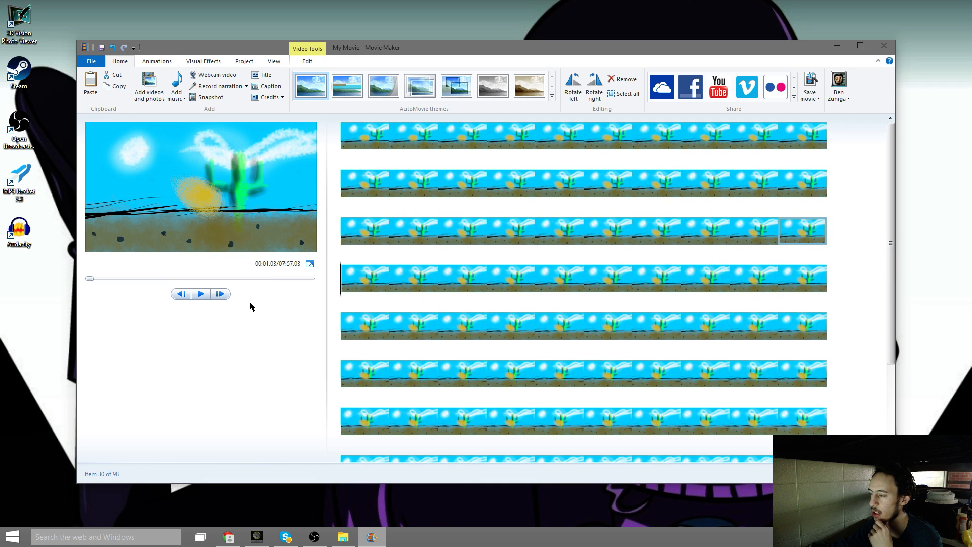
Trim the first two images of the fourth row, items 31 and 32, with end points at 00:01.07 and 00:01.10
click(220, 294)
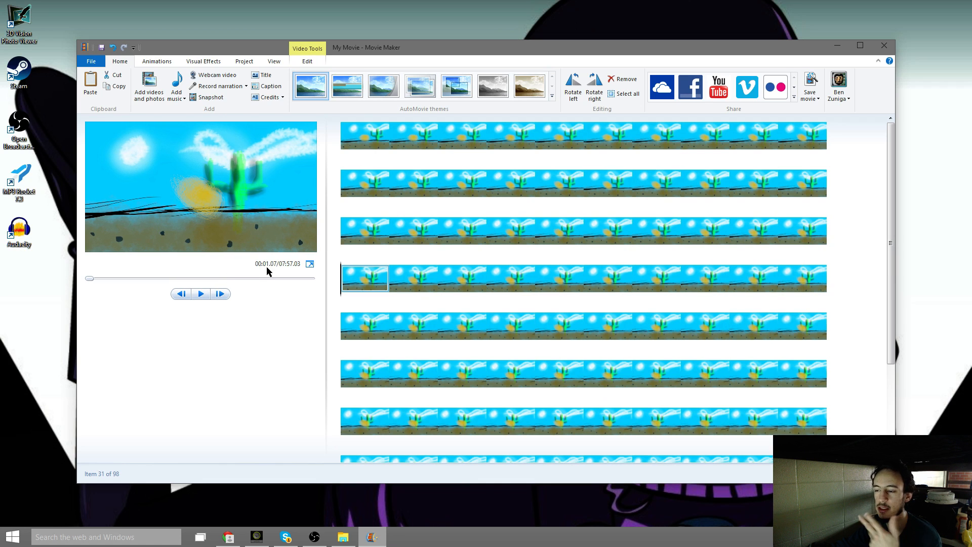
right_click(363, 286)
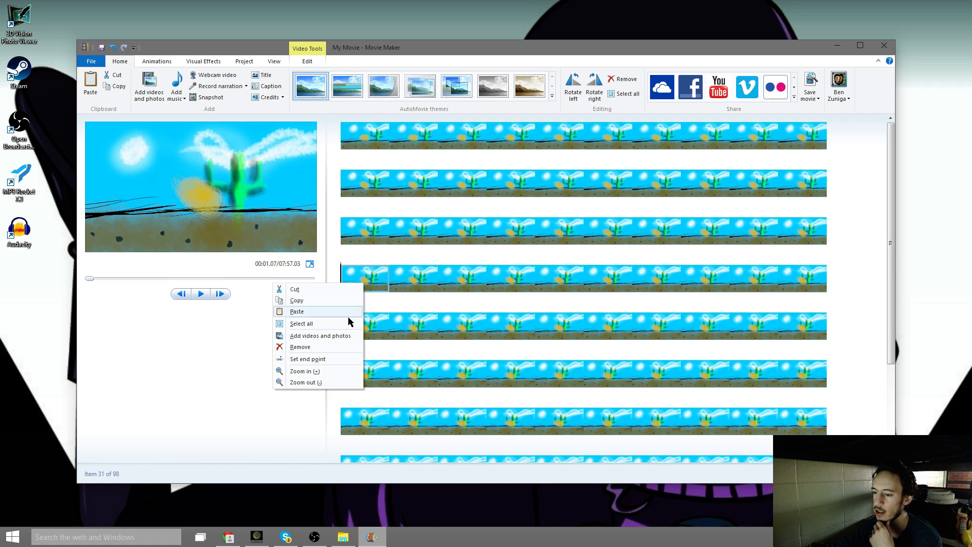
click(325, 360)
click(220, 294)
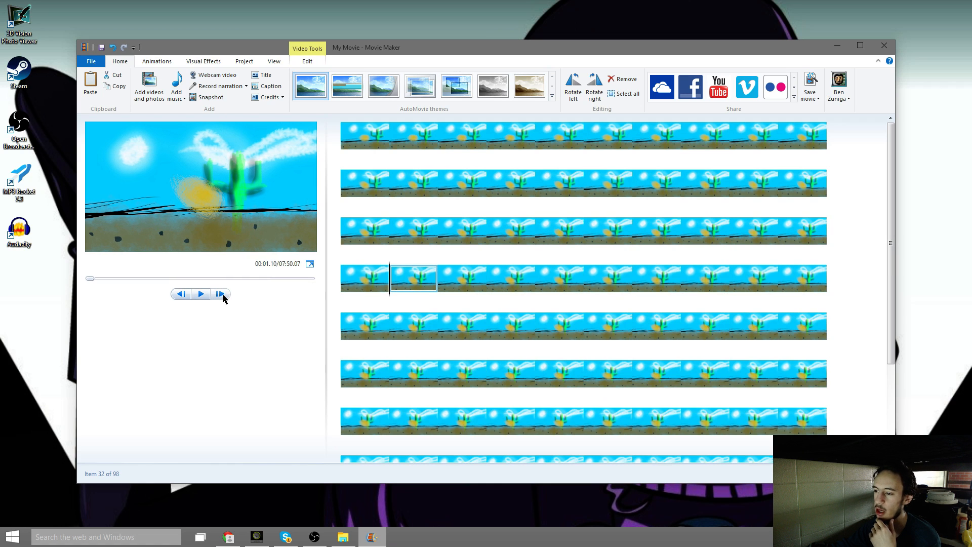
right_click(424, 287)
click(412, 360)
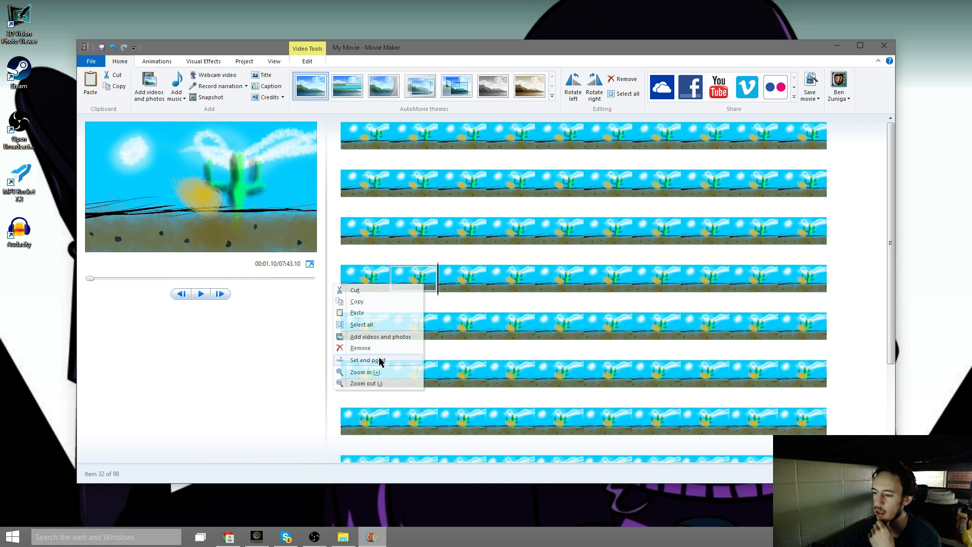
Shorten items 33 and 34 by advancing one frame into each and setting their end points at 00:01.13 and 00:01.17
click(220, 294)
right_click(456, 275)
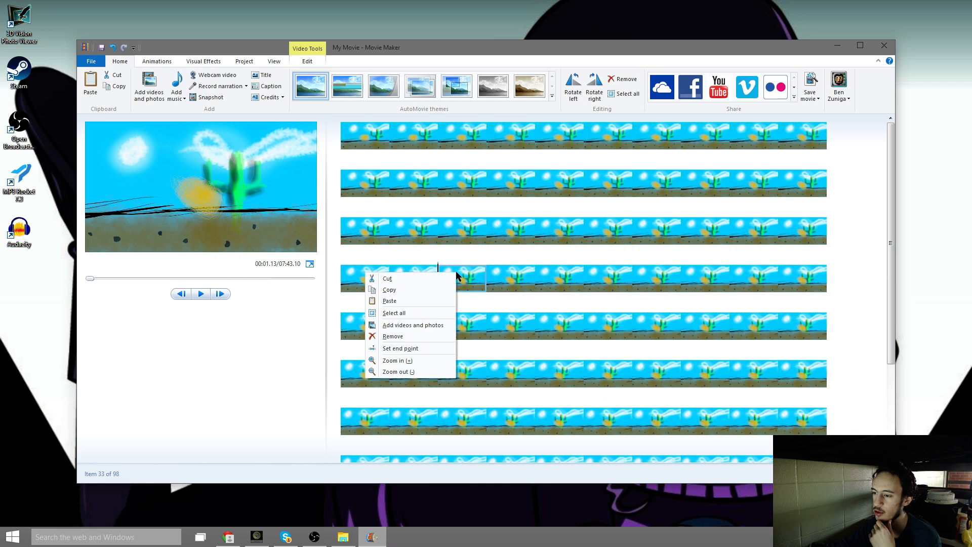
click(430, 348)
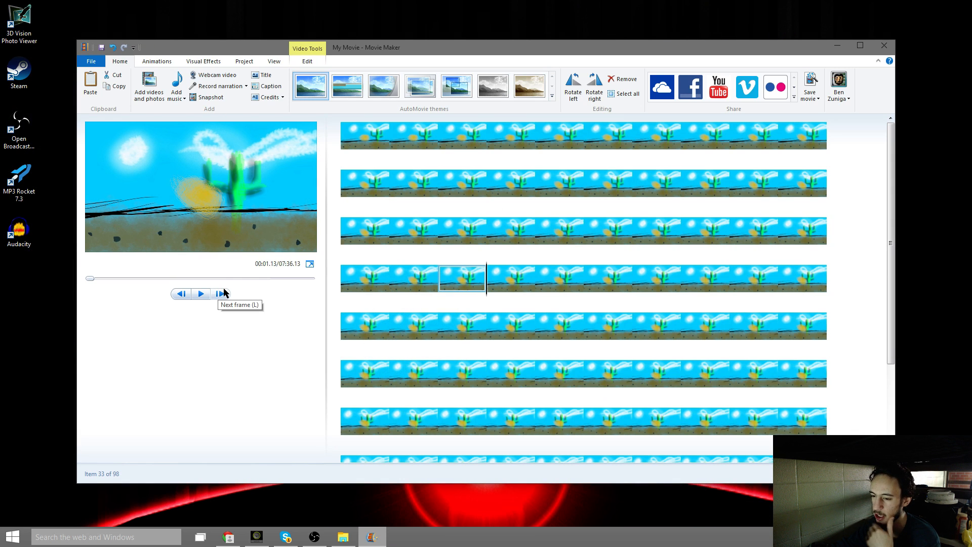
click(224, 293)
right_click(510, 276)
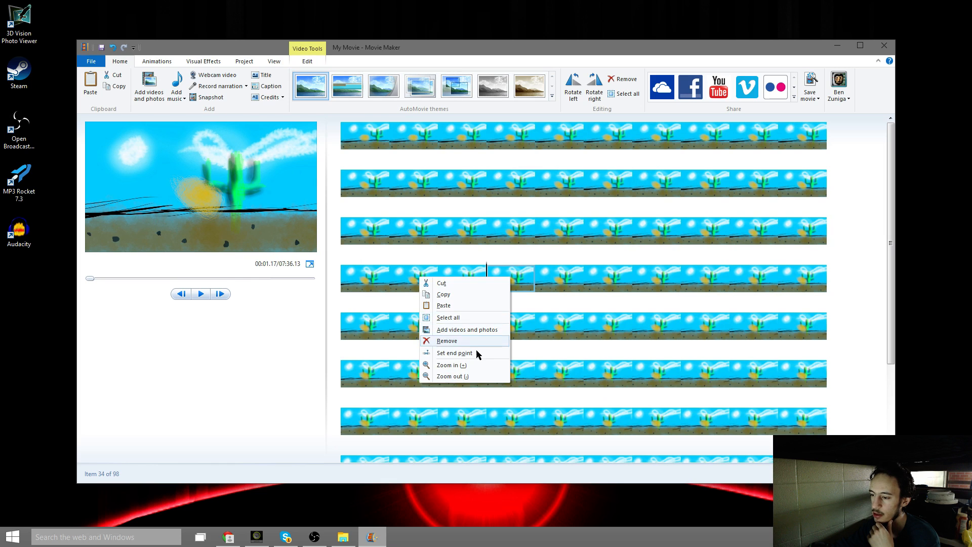
click(475, 354)
Trim items 35 and 36 in the fourth row, setting their end points at 00:01.20 and 00:01.23
click(221, 294)
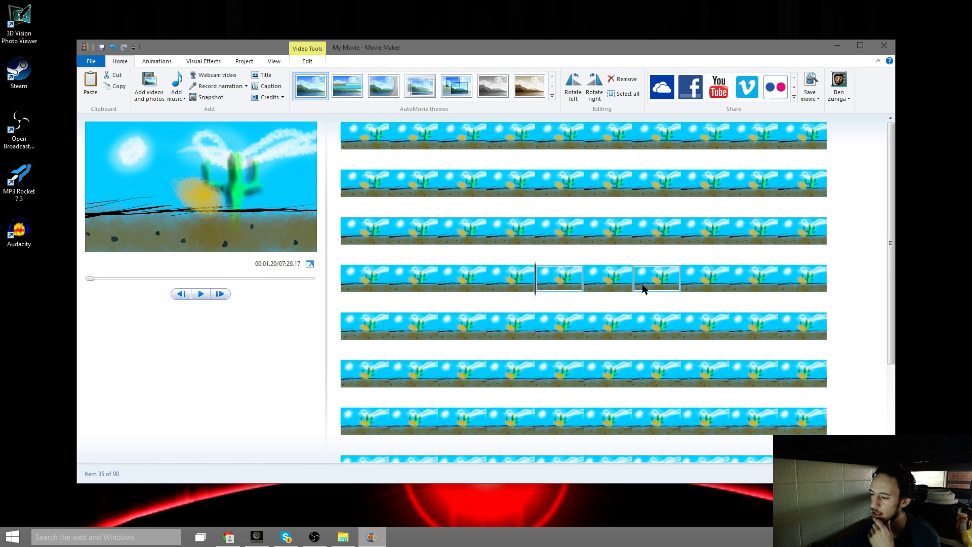
right_click(557, 273)
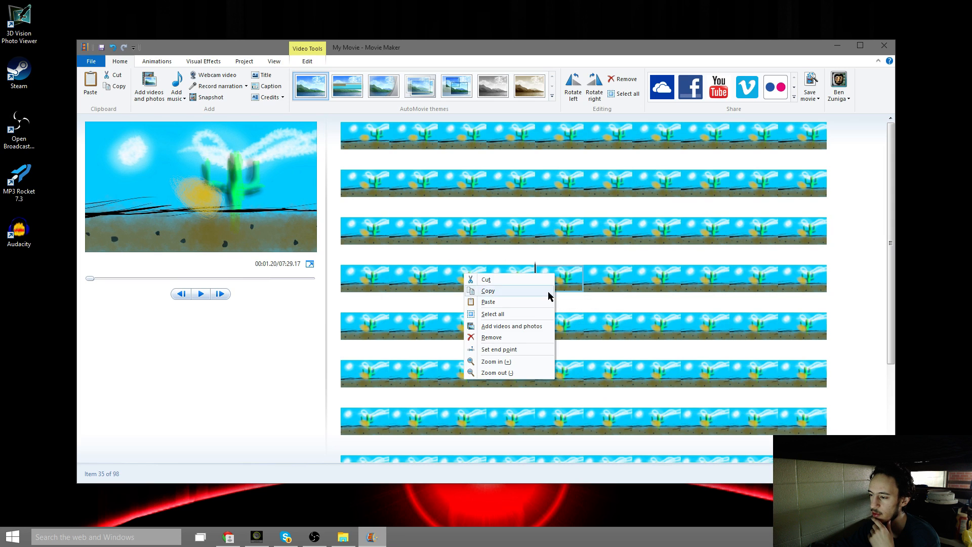
click(506, 350)
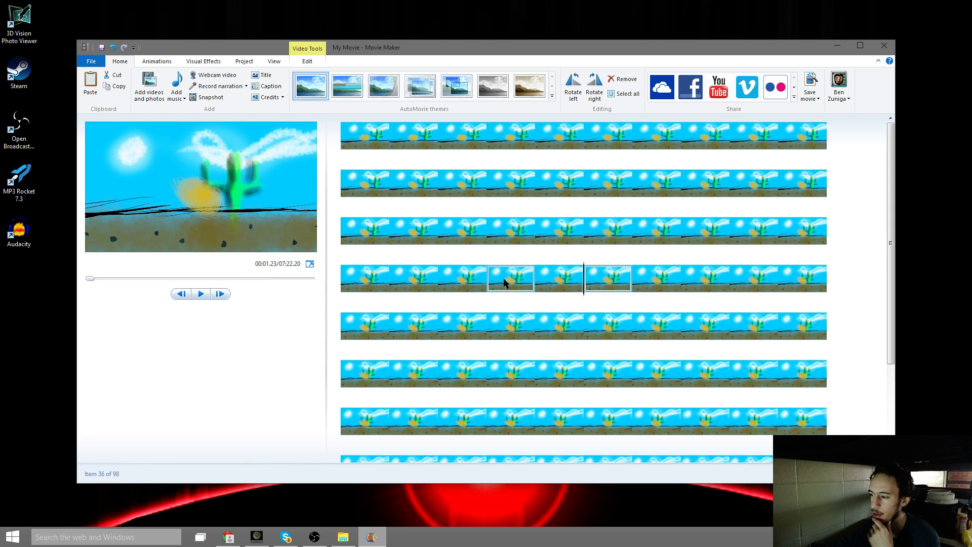
right_click(587, 276)
click(530, 350)
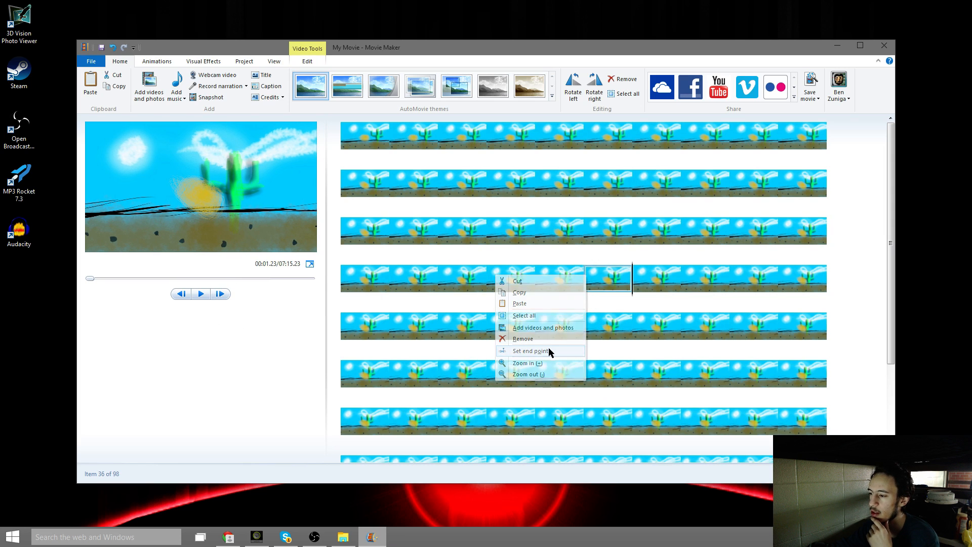
Shorten items 37 and 38 to one frame each, with end points at 00:01.27 and 00:01.30
right_click(660, 277)
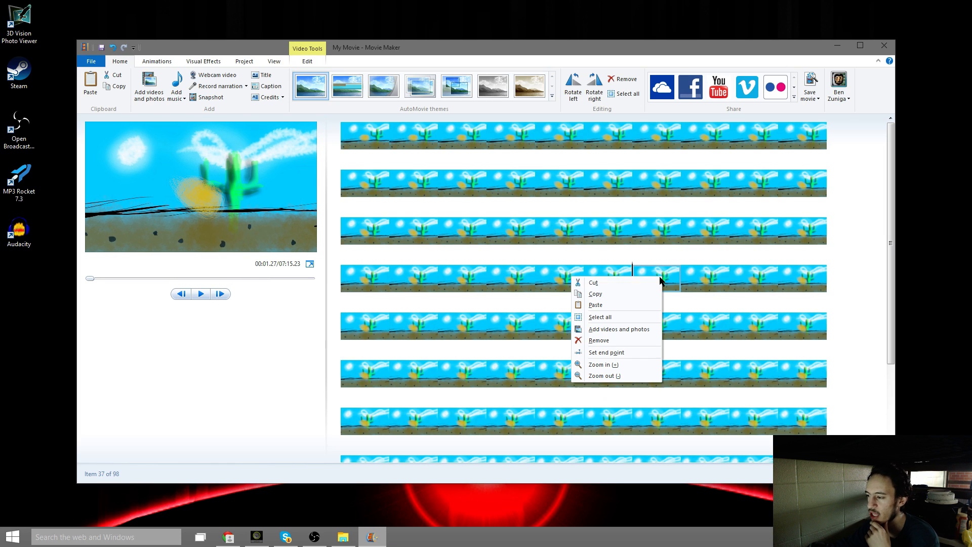
click(631, 351)
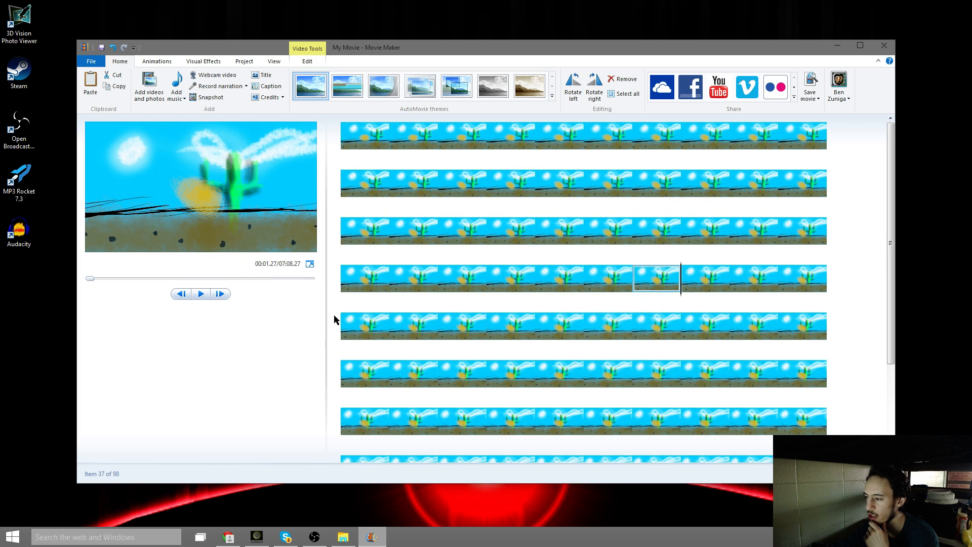
click(221, 295)
right_click(698, 276)
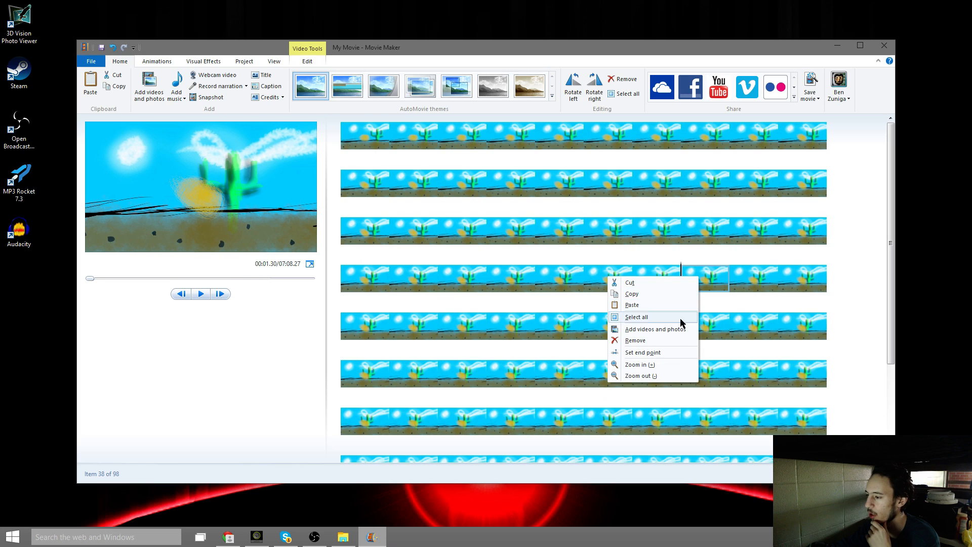
click(643, 352)
Trim the last two images of the fourth row, items 39 and 40, with end points at 00:01.33 and 00:01.37
click(220, 294)
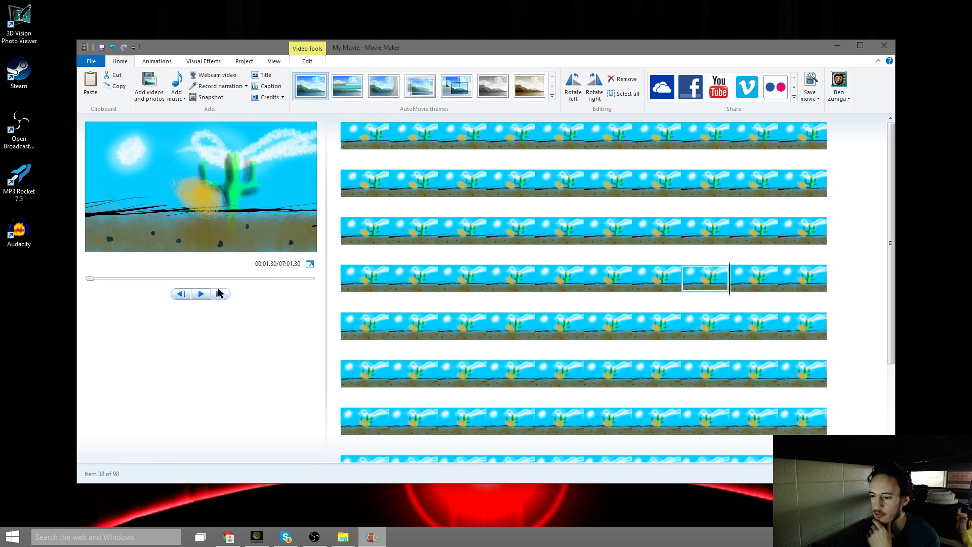
right_click(742, 273)
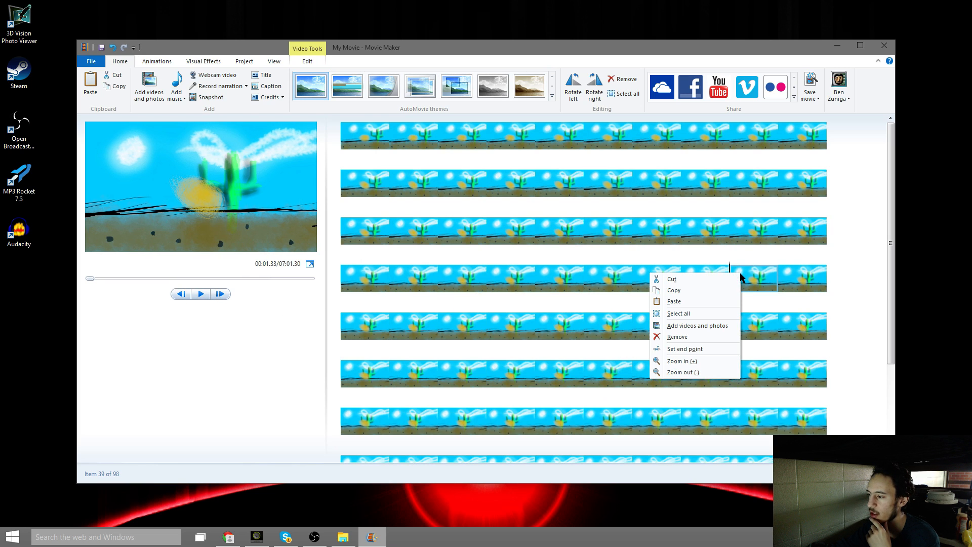
click(670, 348)
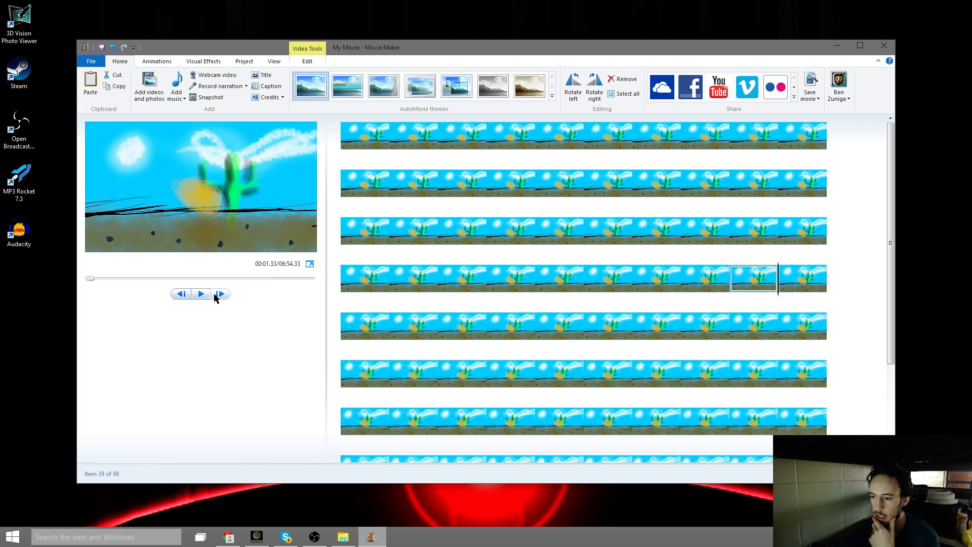
click(220, 294)
right_click(802, 277)
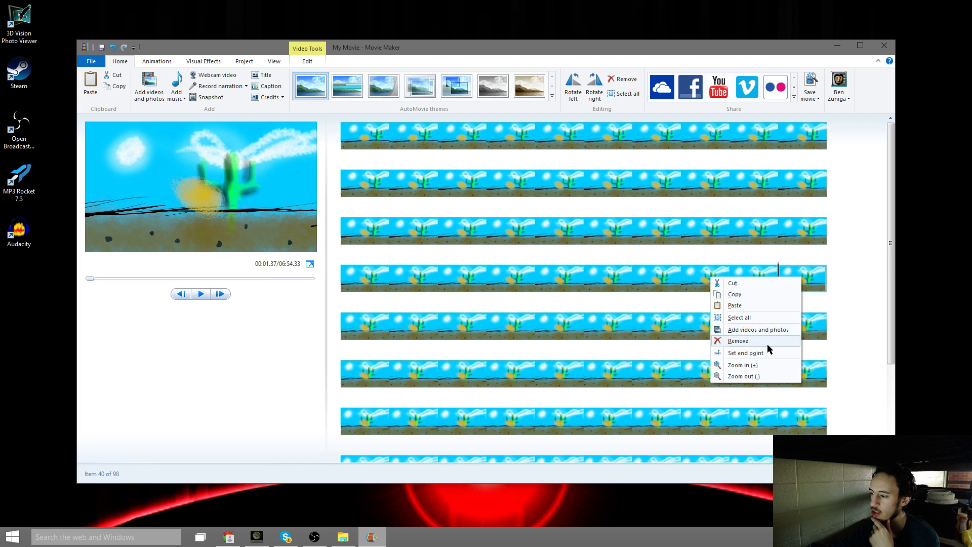
click(762, 353)
Trim the first two images of the fifth row, items 41 and 42, with end points at 00:01.40 and 00:01.43
click(220, 294)
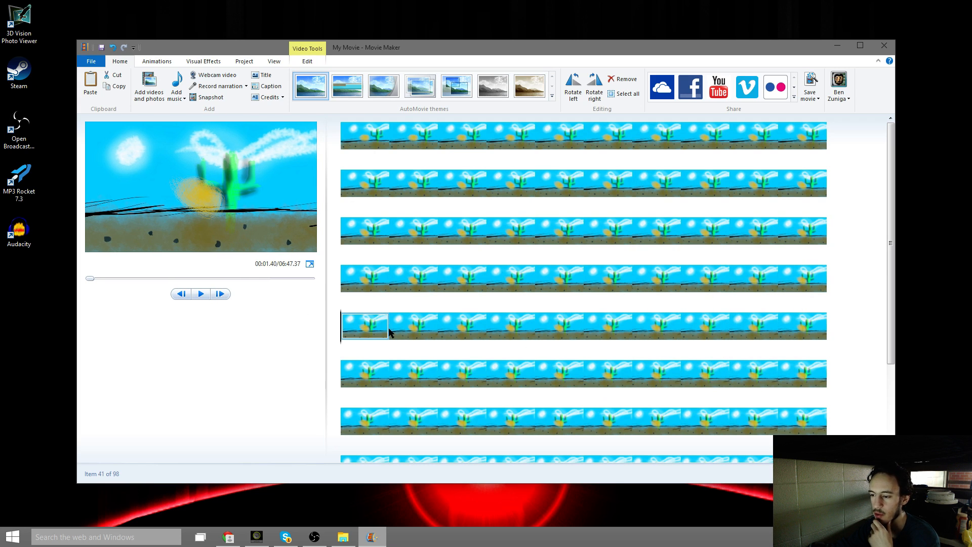
right_click(368, 327)
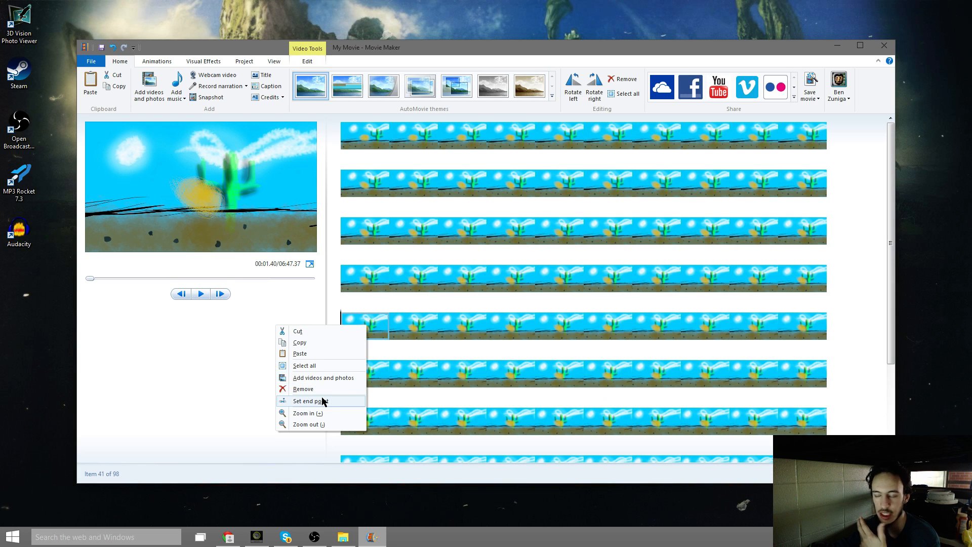
click(310, 401)
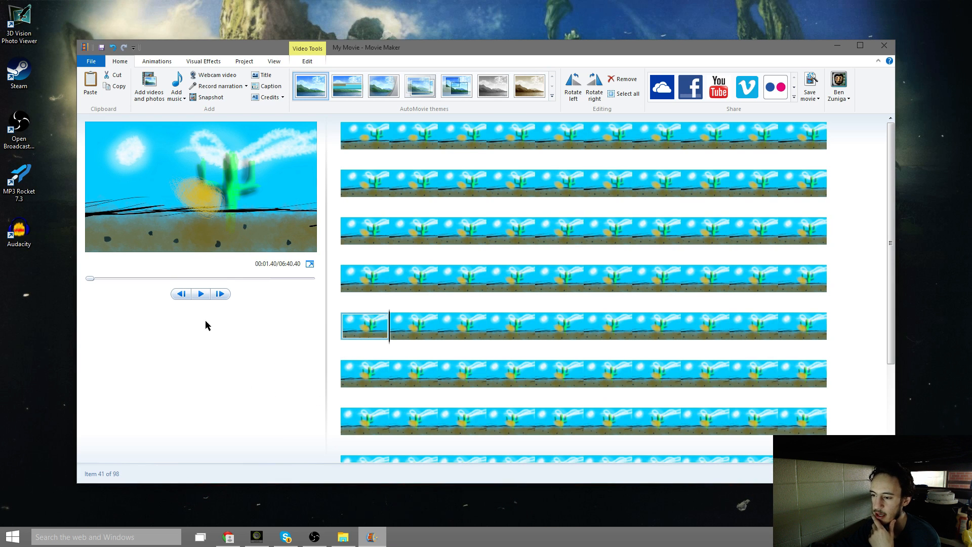
click(220, 293)
right_click(411, 322)
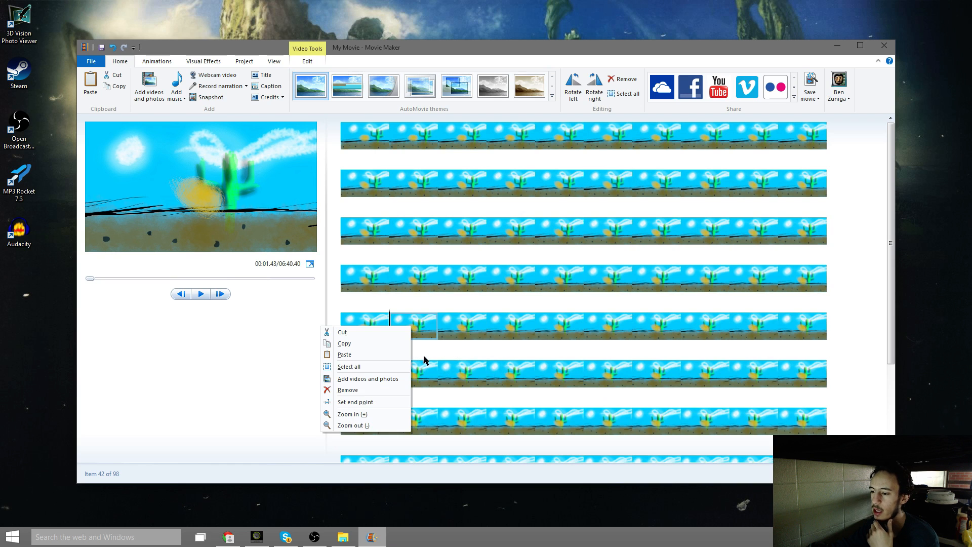
click(367, 403)
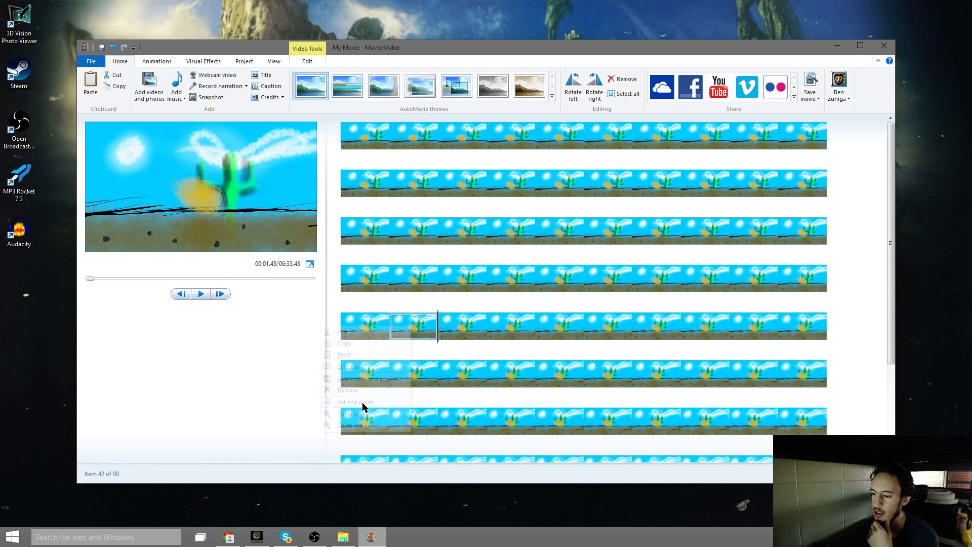
Shorten items 43 and 44 to one frame each by setting their end points at 00:01.47 and 00:01.50
click(219, 295)
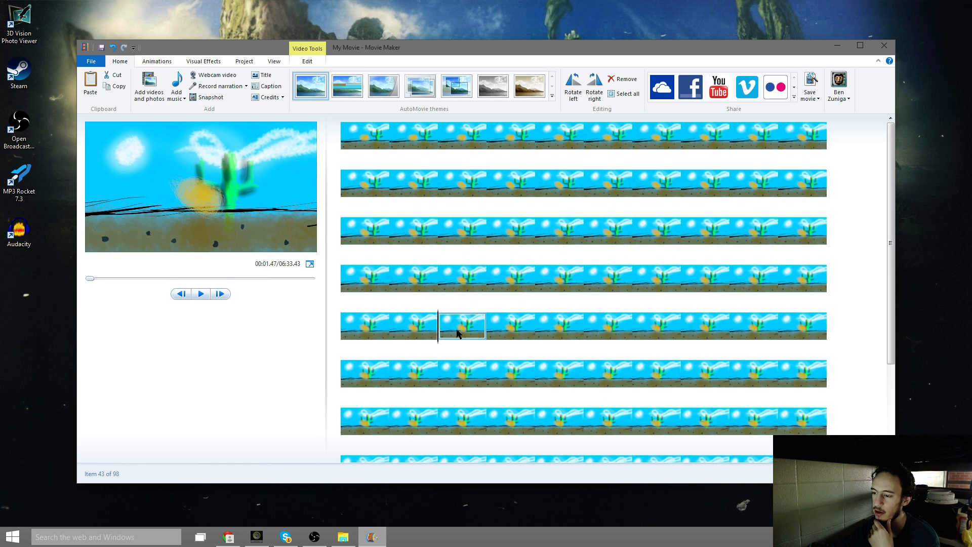
right_click(457, 332)
click(405, 410)
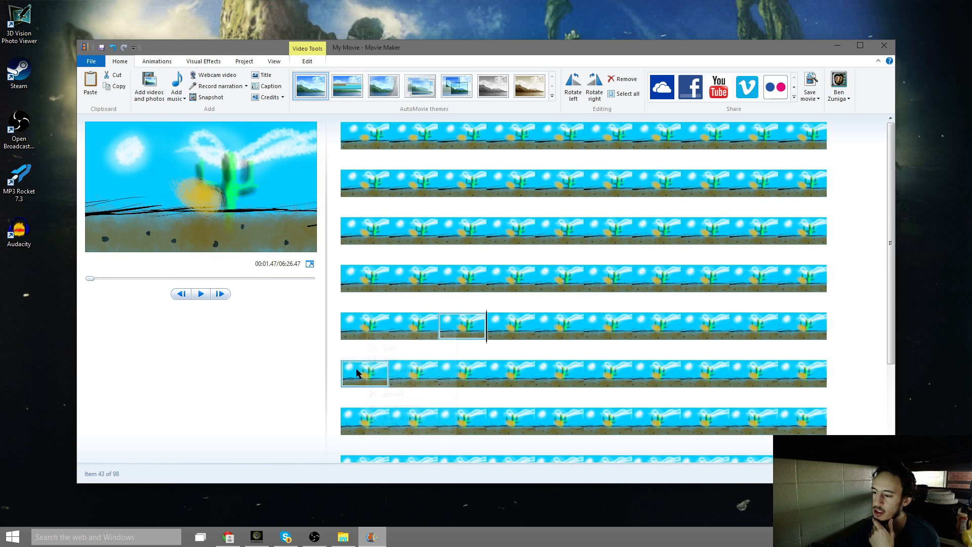
click(220, 294)
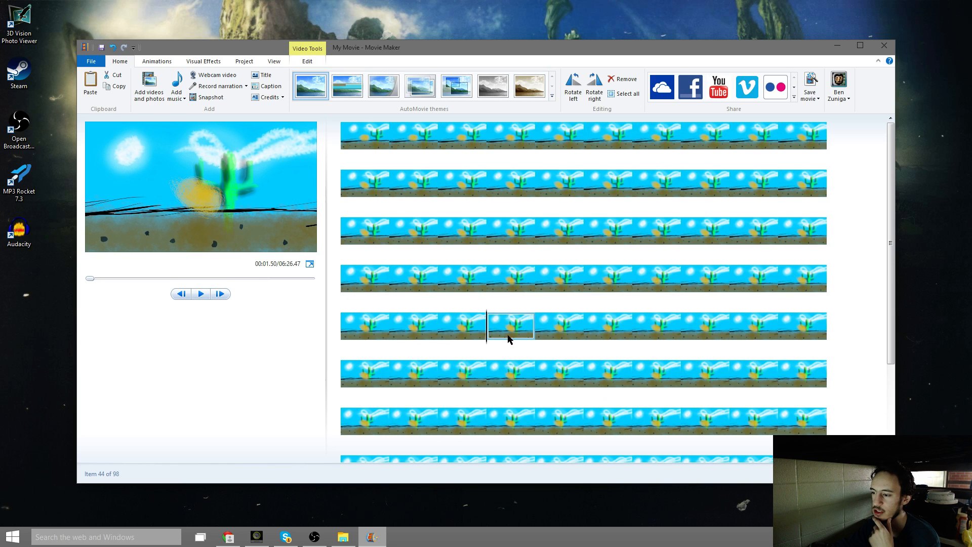
right_click(504, 328)
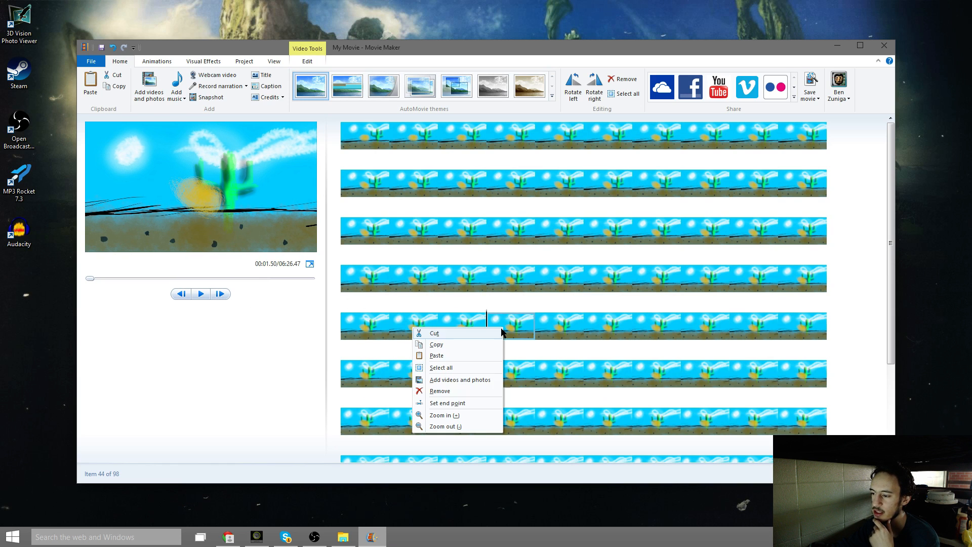
click(462, 404)
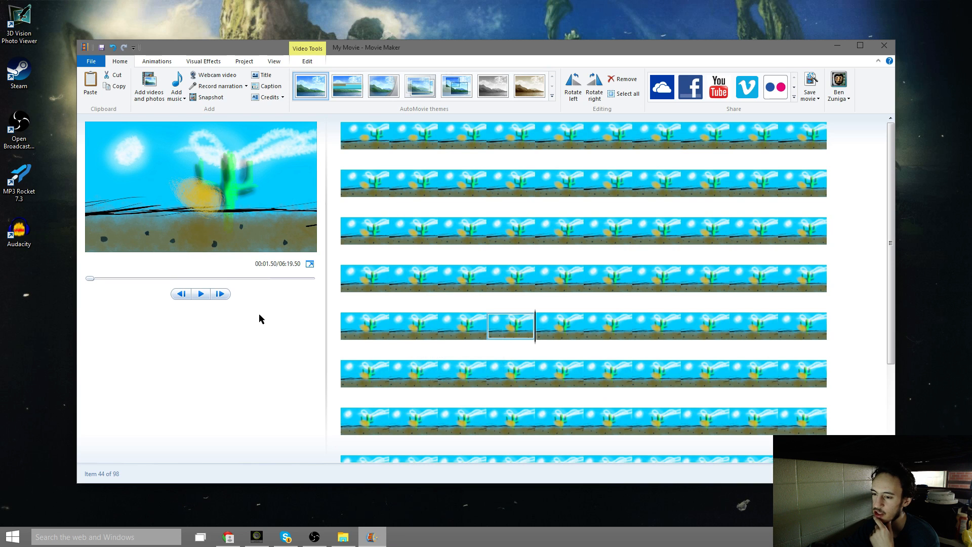
Advance one frame into items 45 and 46 in turn, setting their end points at 00:01.53 and 00:01.57
click(225, 292)
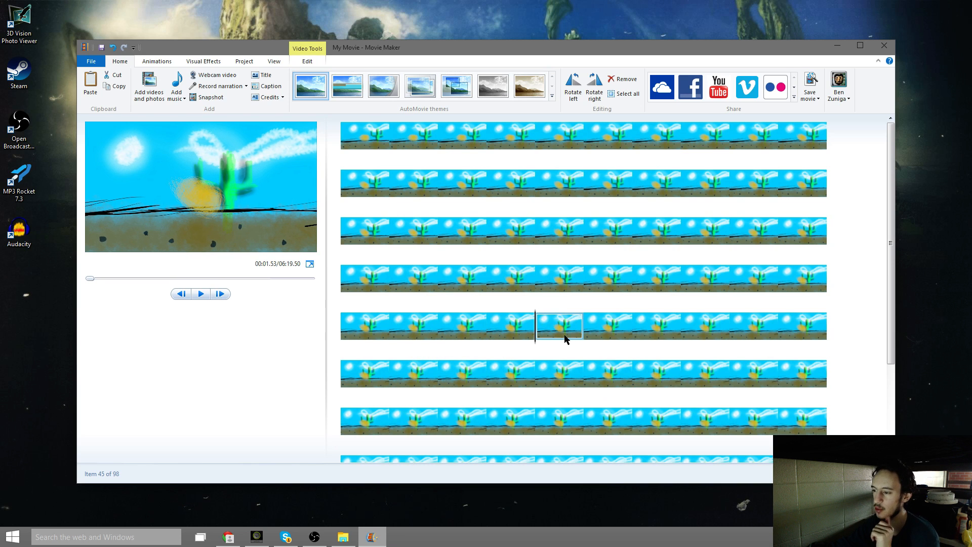
right_click(570, 330)
click(509, 408)
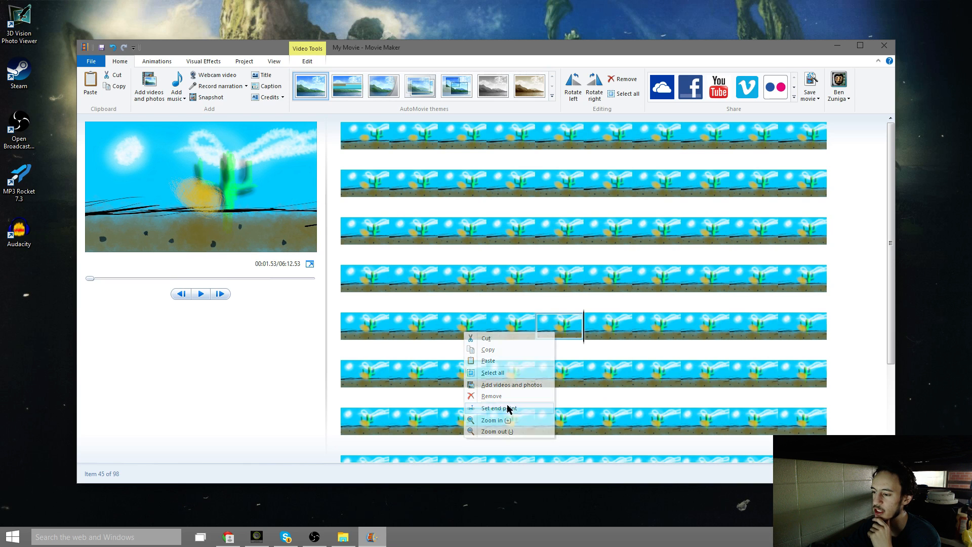
click(220, 294)
right_click(581, 320)
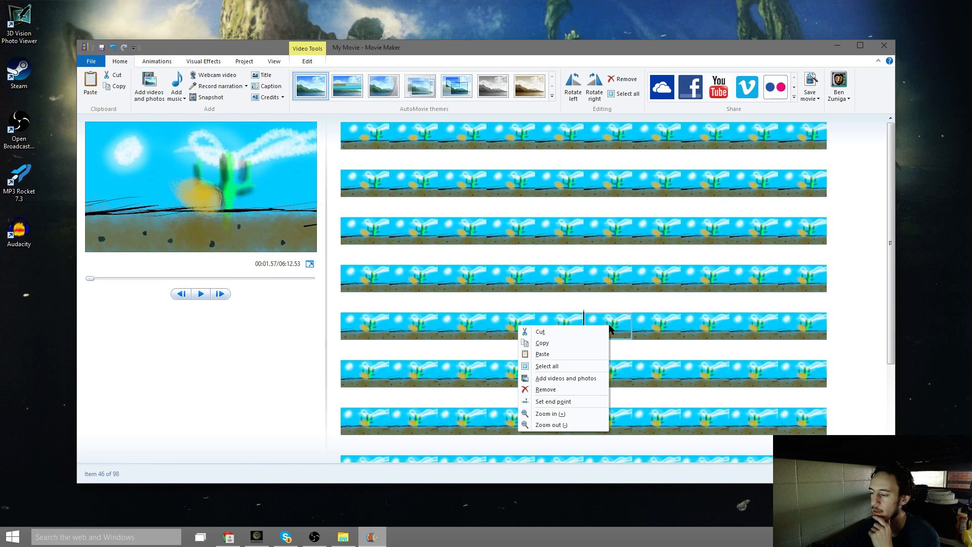
click(554, 403)
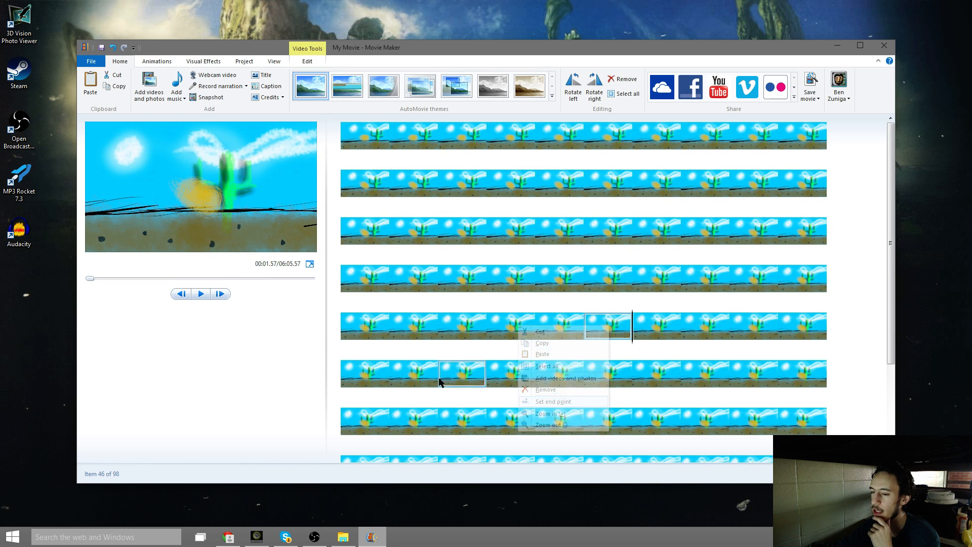
Trim items 47 and 48 in the fifth row to single frames, with end points at 00:01.60 and 00:01.63
click(220, 294)
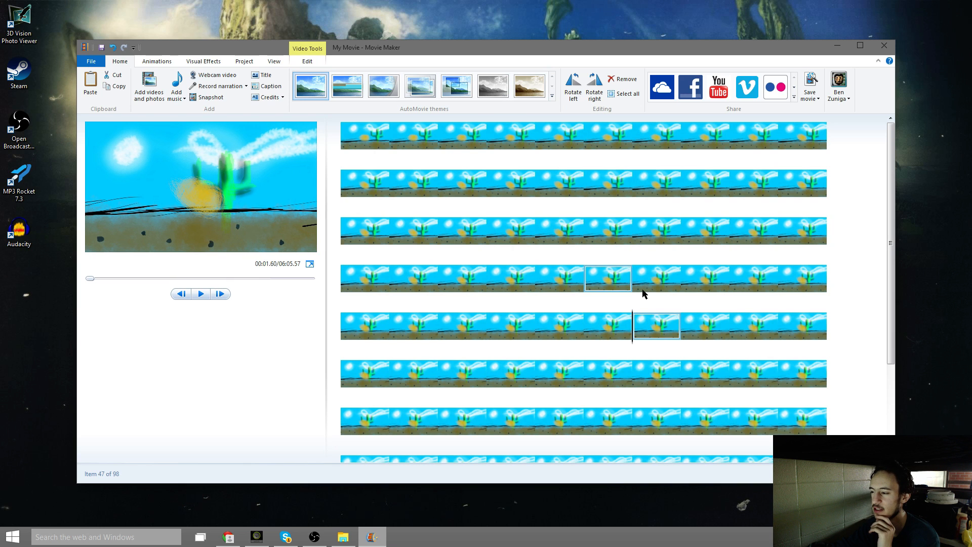
right_click(654, 332)
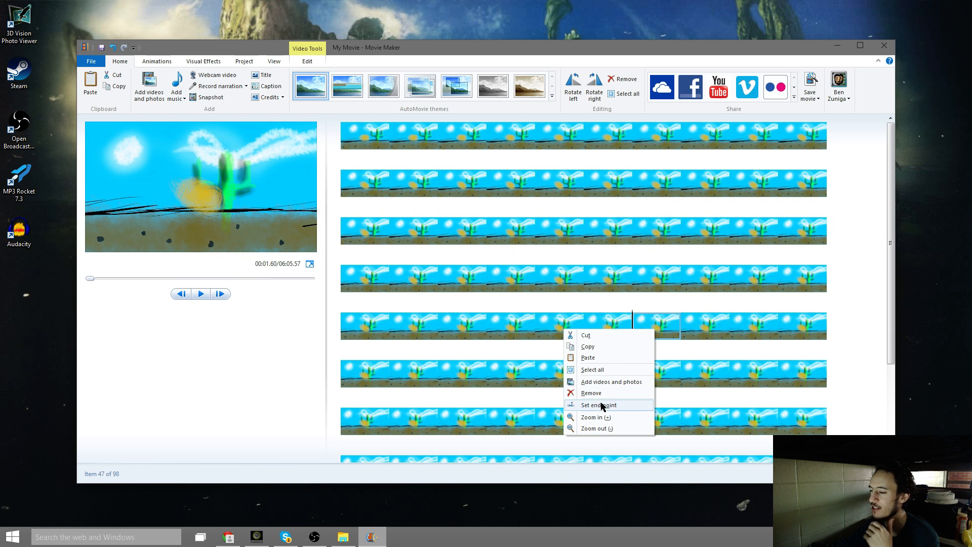
click(603, 405)
click(220, 293)
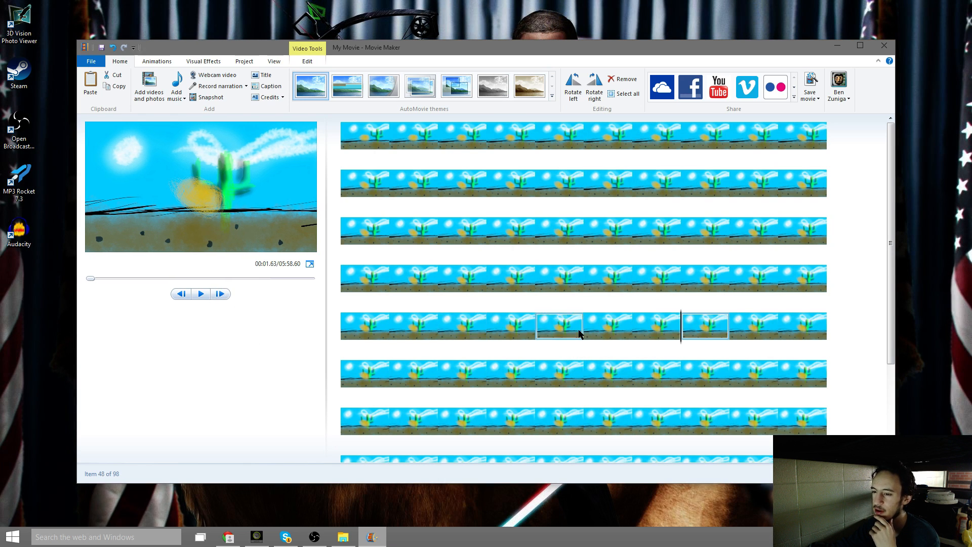
right_click(714, 325)
click(668, 400)
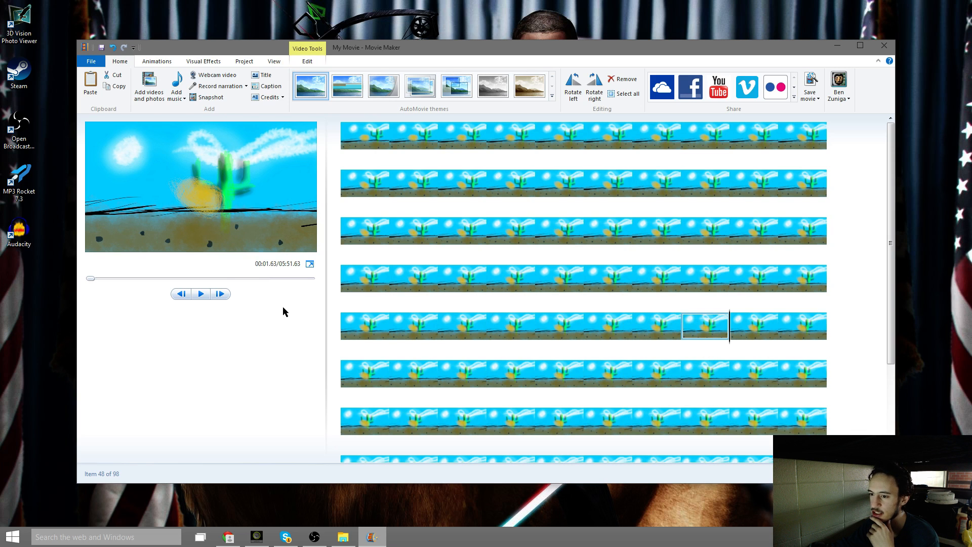
Shorten the last two images of the fifth row, items 49 and 50, with end points at 00:01.67 and 00:01.70
click(216, 297)
right_click(767, 319)
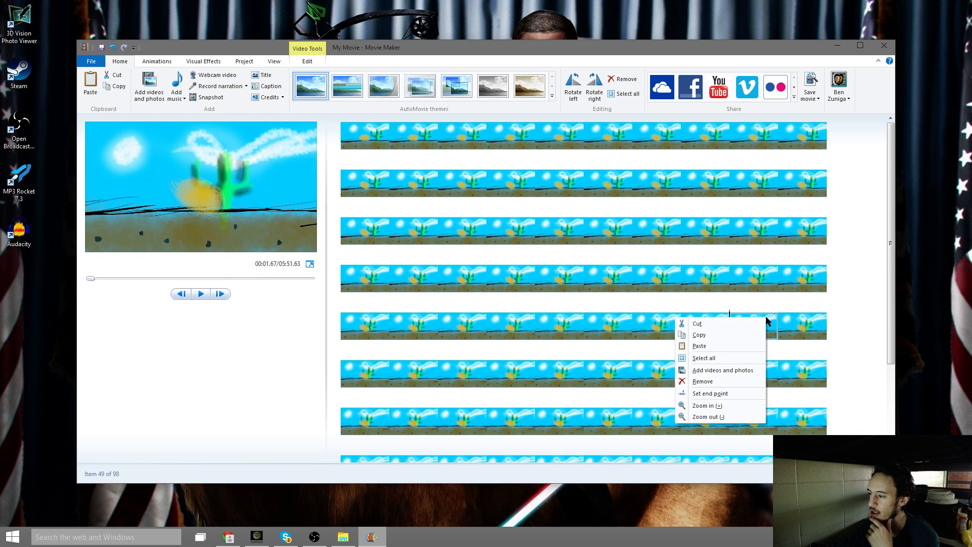
click(722, 403)
click(221, 297)
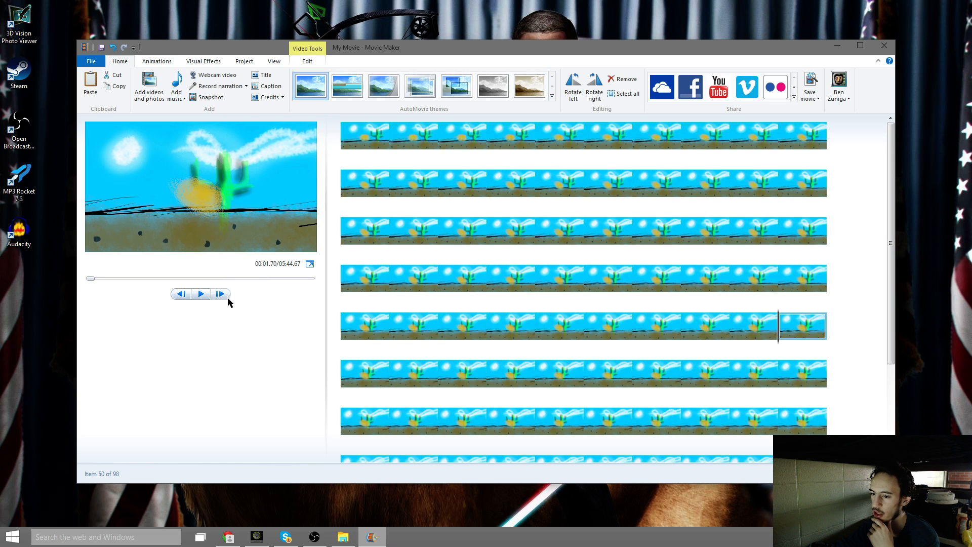
right_click(794, 325)
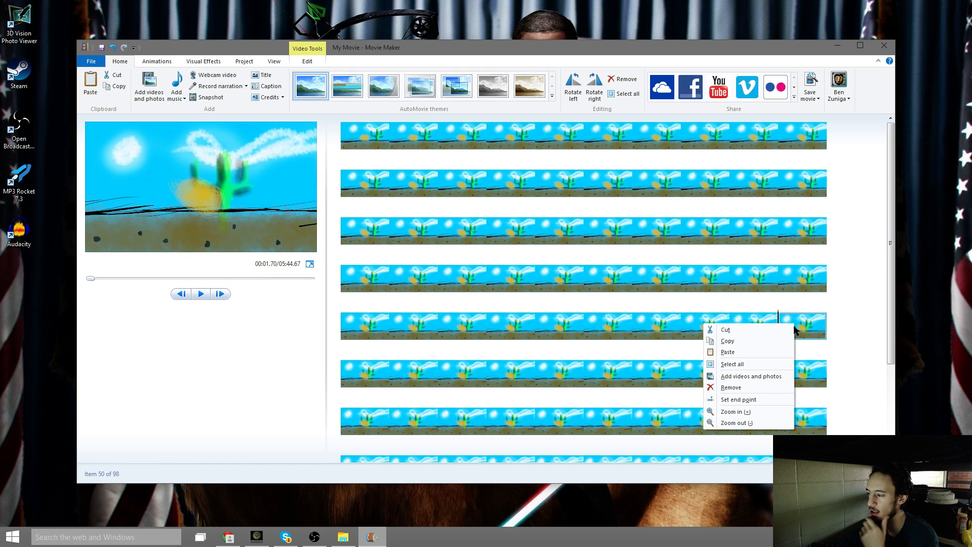
click(742, 400)
Trim the first two images of the sixth row, items 51 and 52, with end points at 00:01.73 and 00:01.77
click(218, 296)
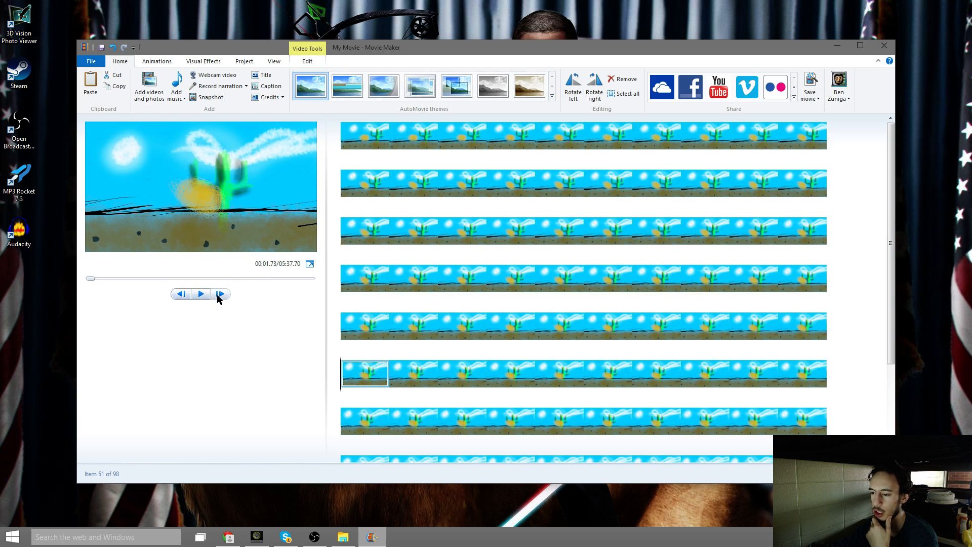
right_click(365, 380)
click(311, 454)
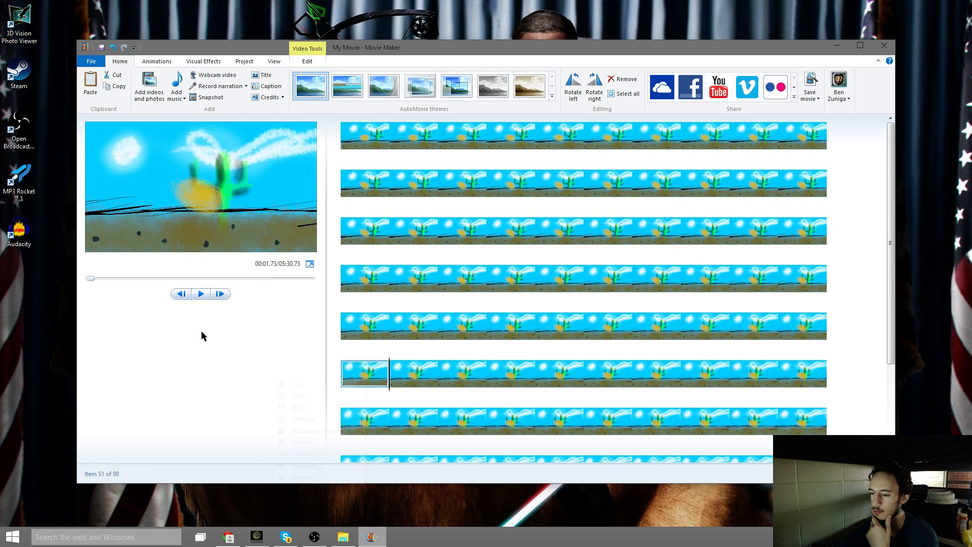
click(226, 297)
right_click(410, 372)
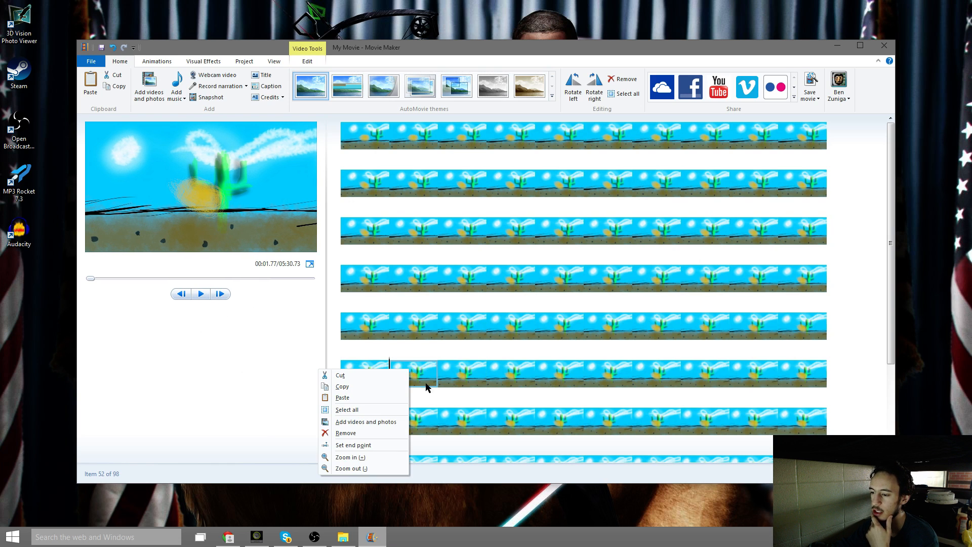
click(364, 446)
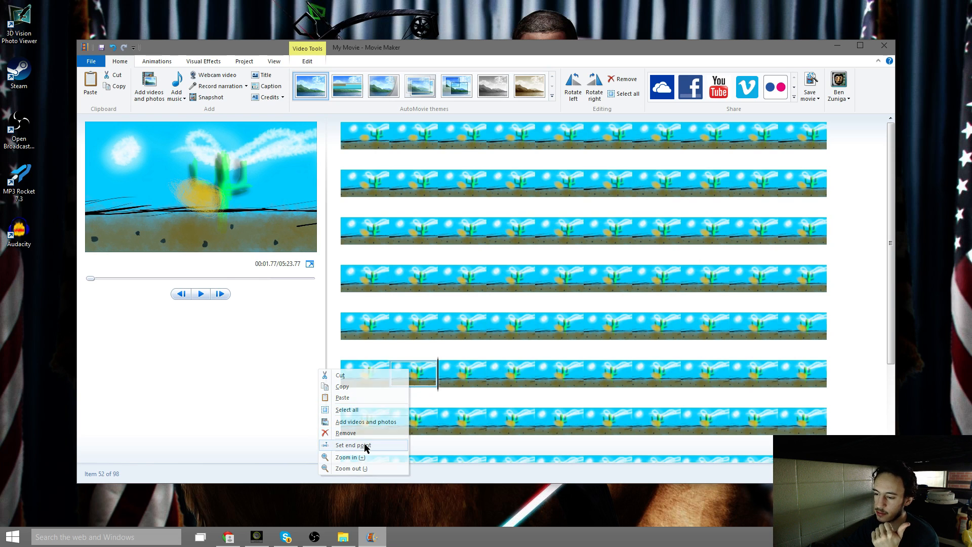
Shorten items 53 and 54 in the sixth row to one frame each, with end points at 00:01.80 and 00:01.83
click(226, 297)
right_click(454, 383)
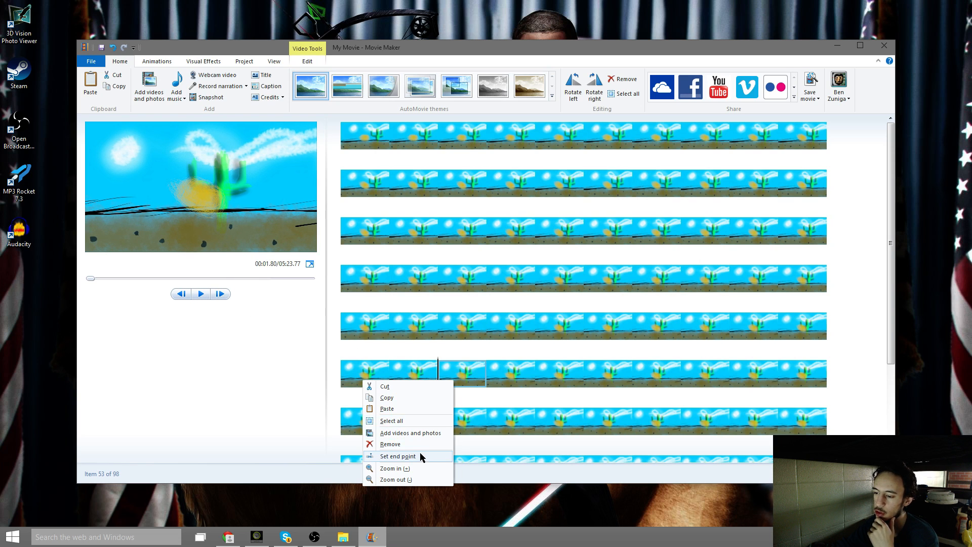
click(420, 456)
click(220, 294)
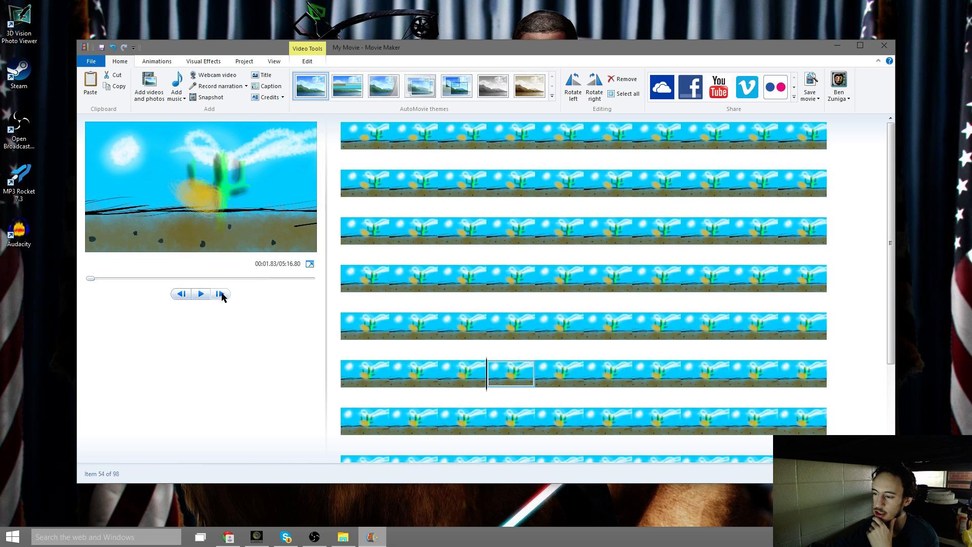
right_click(502, 378)
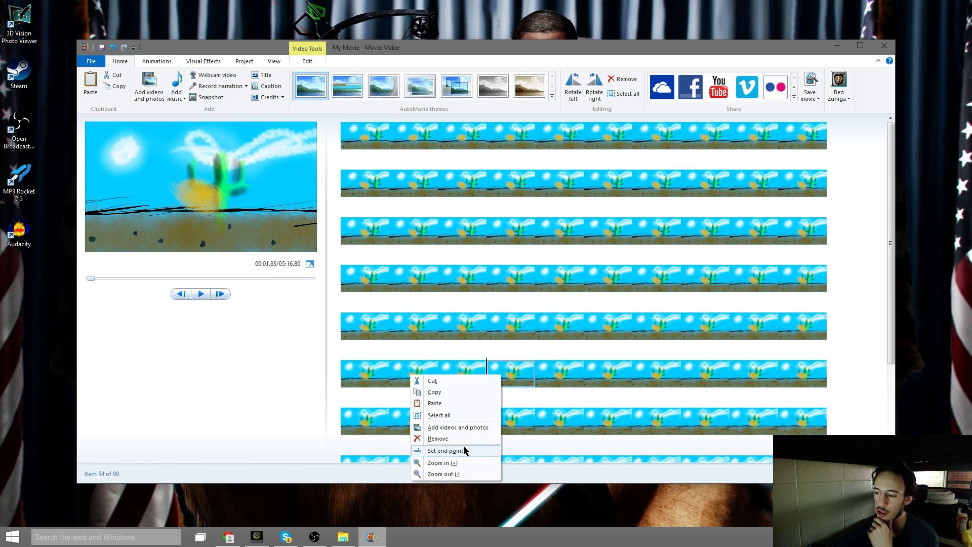
click(463, 446)
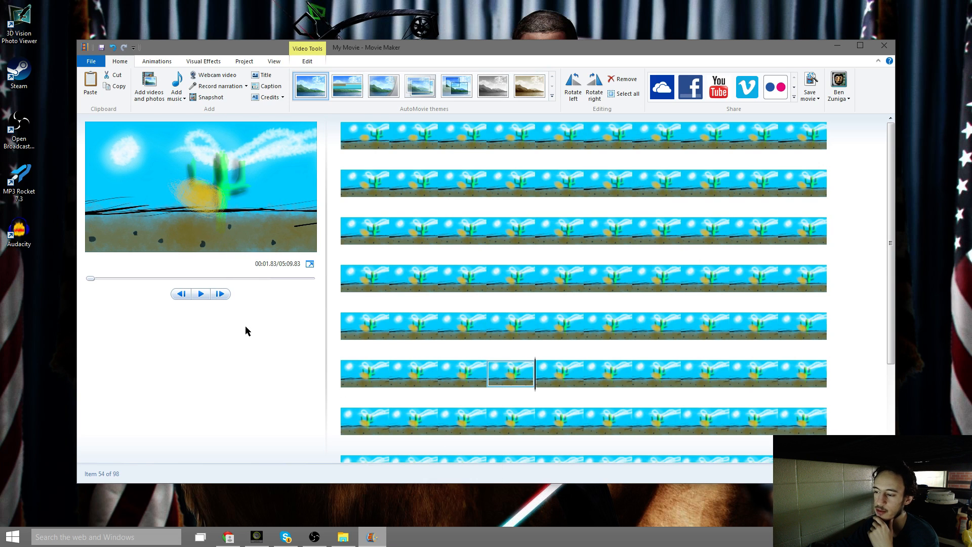
Trim items 55 and 56 in the sixth row to single frames, with end points at 00:01.87 and 00:01.90
click(220, 293)
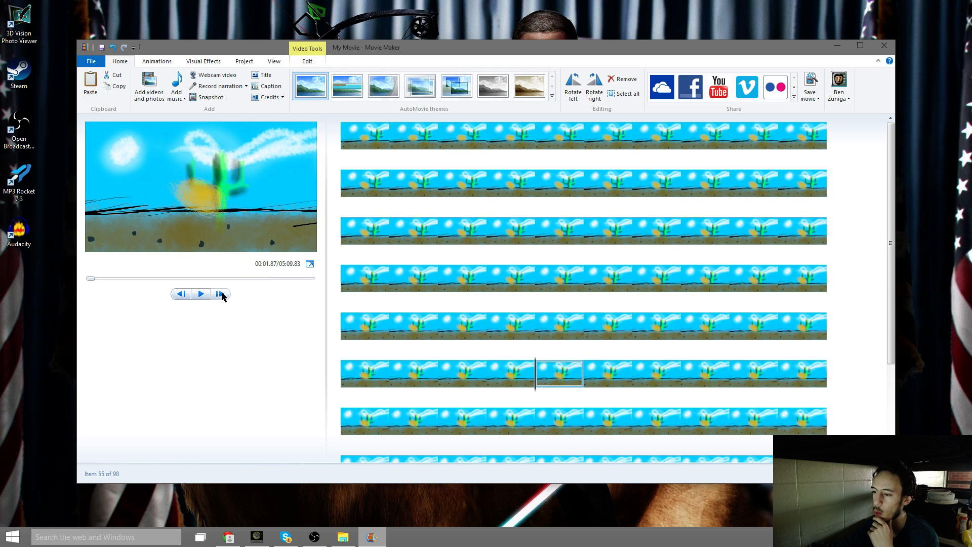
right_click(465, 378)
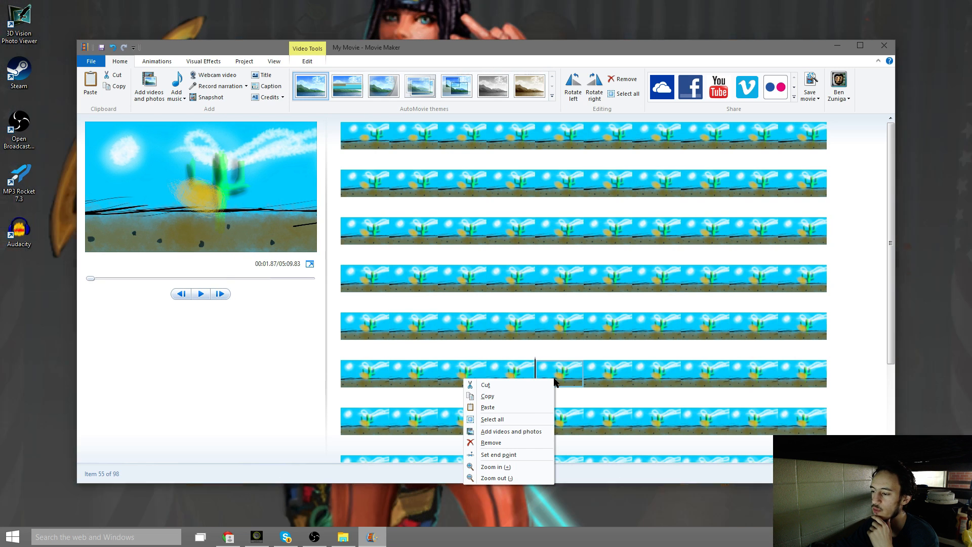
click(497, 454)
click(221, 294)
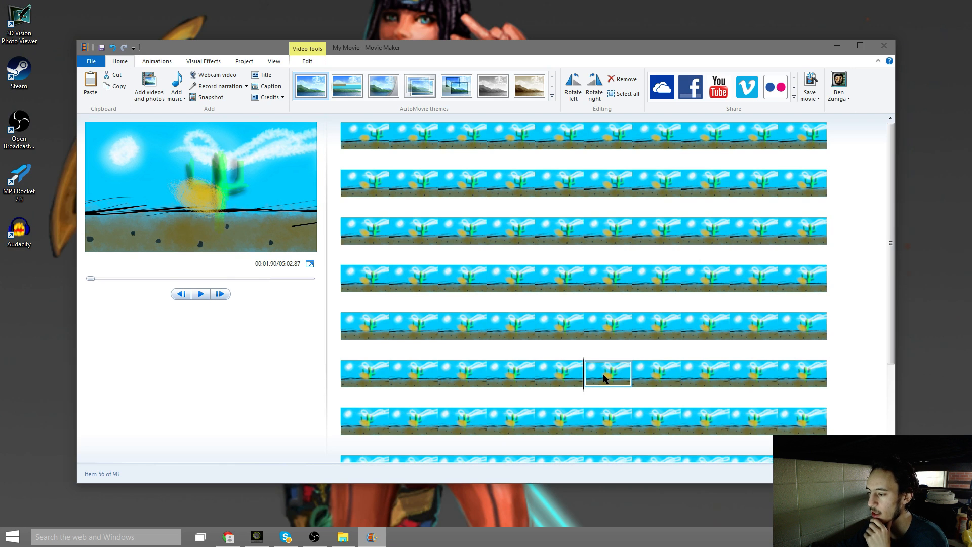
right_click(605, 377)
click(549, 455)
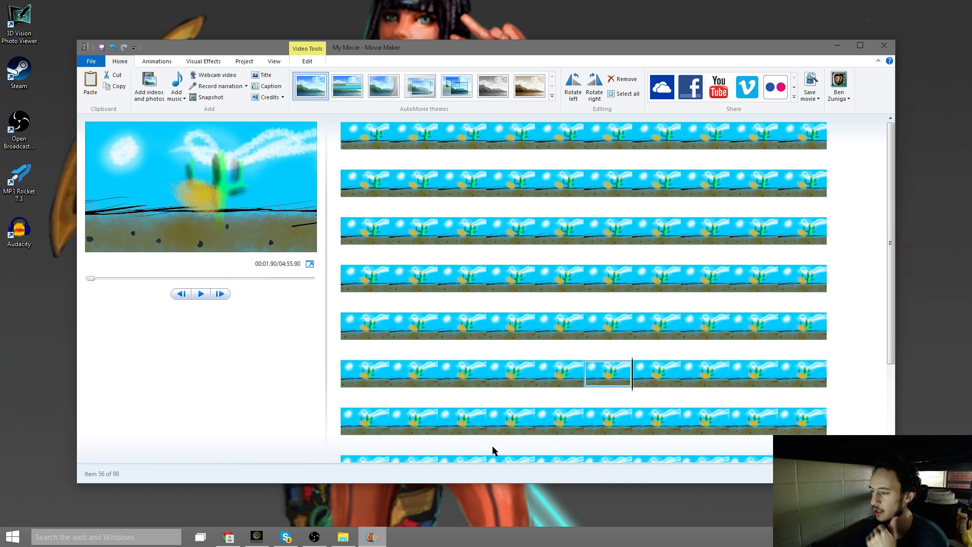
Shorten items 57 and 58 in the sixth row to one frame each, with end points at 00:01.93 and 00:01.97
click(221, 294)
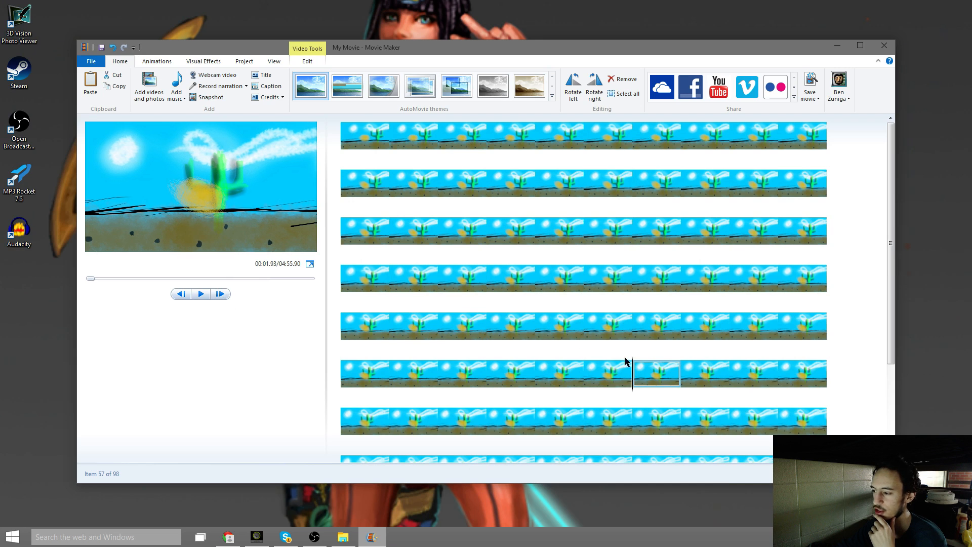
right_click(666, 377)
click(617, 454)
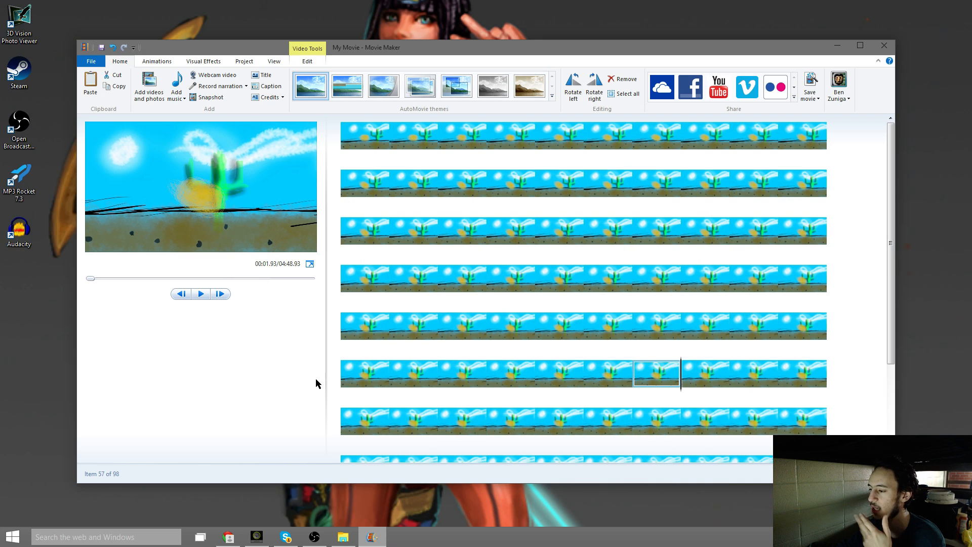
click(221, 294)
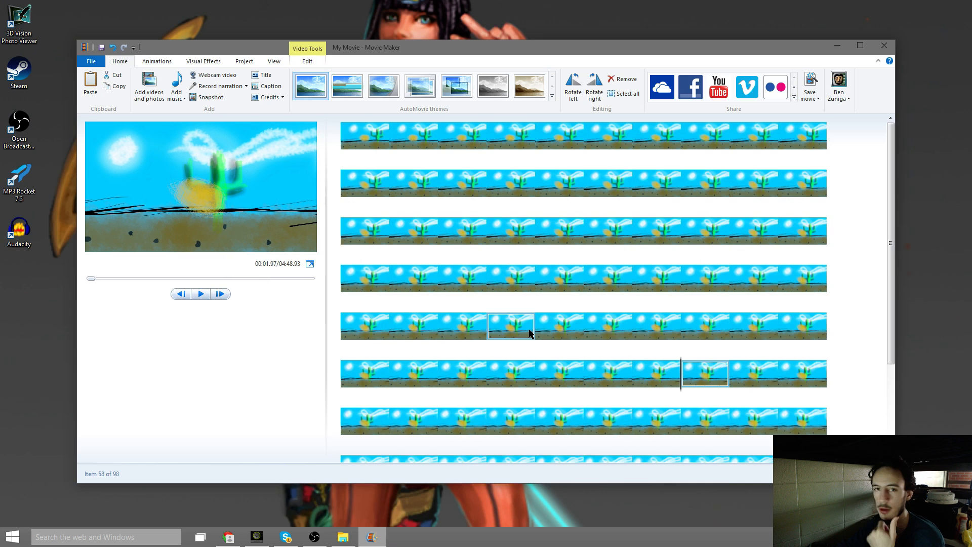
right_click(687, 377)
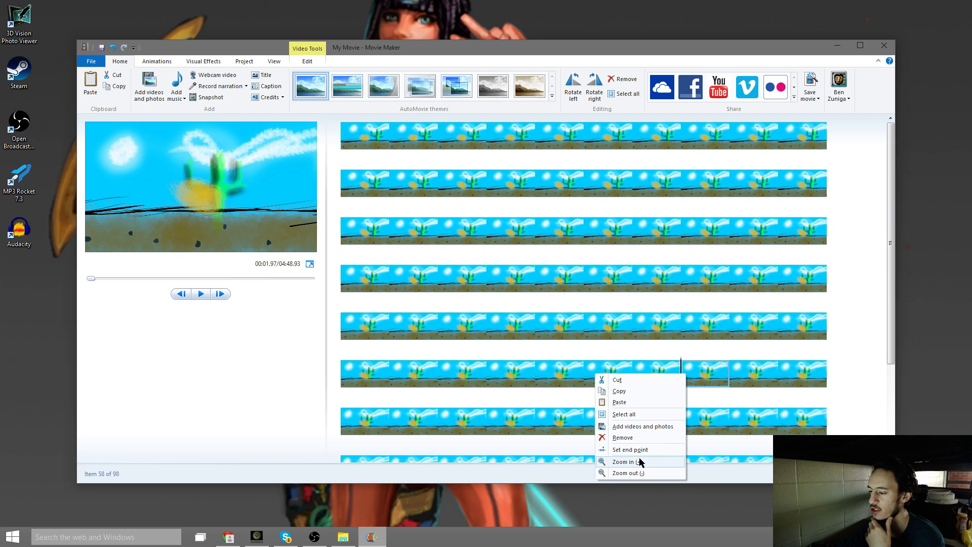
click(616, 452)
Trim the last two images of the sixth row, items 59 and 60, with end points at 00:02.00 and 00:02.03
click(221, 298)
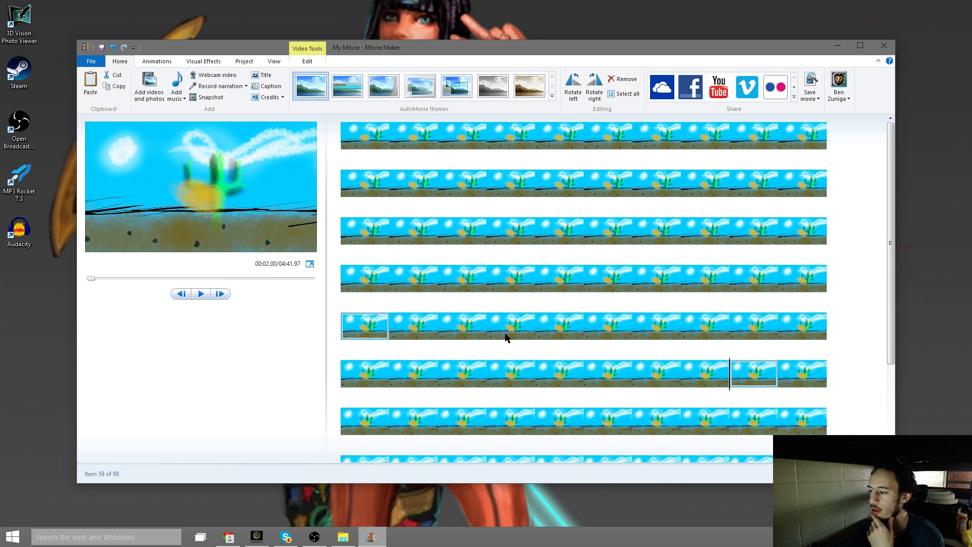
right_click(770, 374)
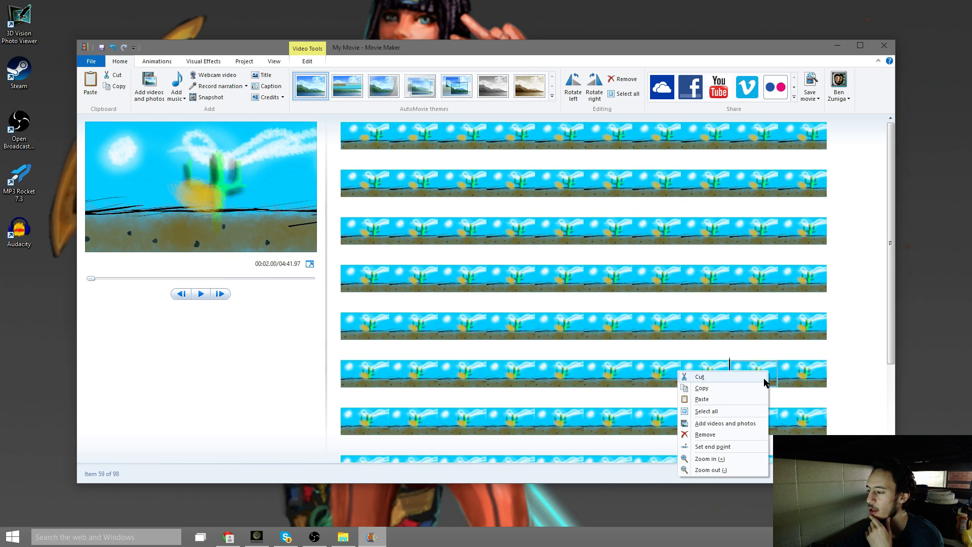
click(710, 446)
click(219, 293)
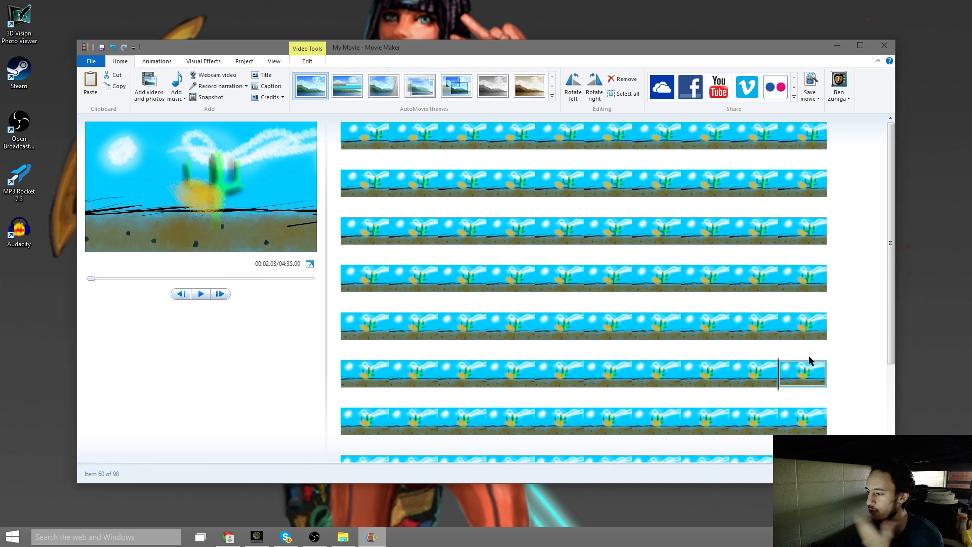
right_click(799, 383)
click(739, 456)
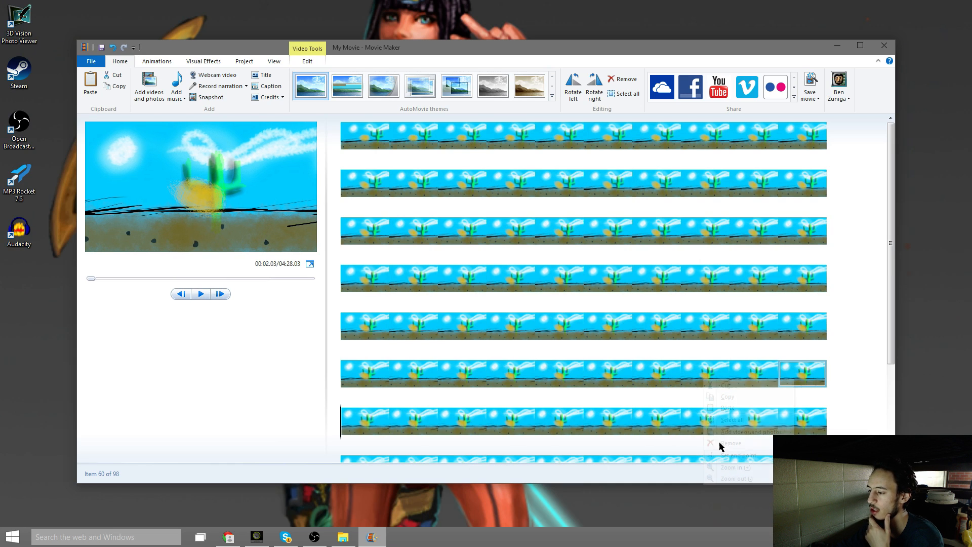
Shorten the first two images of the seventh row, items 61 and 62, with end points at 00:02.07 and 00:02.10
click(219, 294)
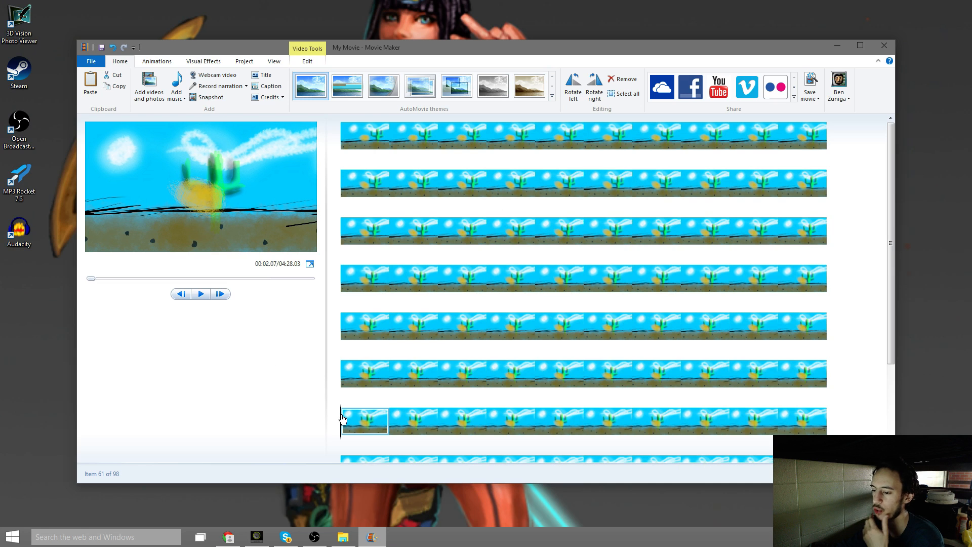
right_click(367, 426)
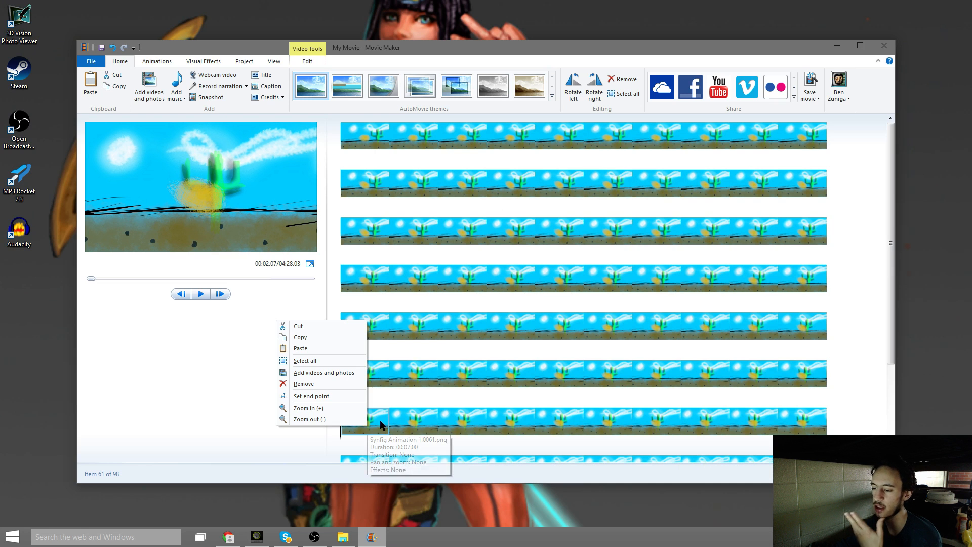
click(304, 398)
scroll(368, 356, down, 2)
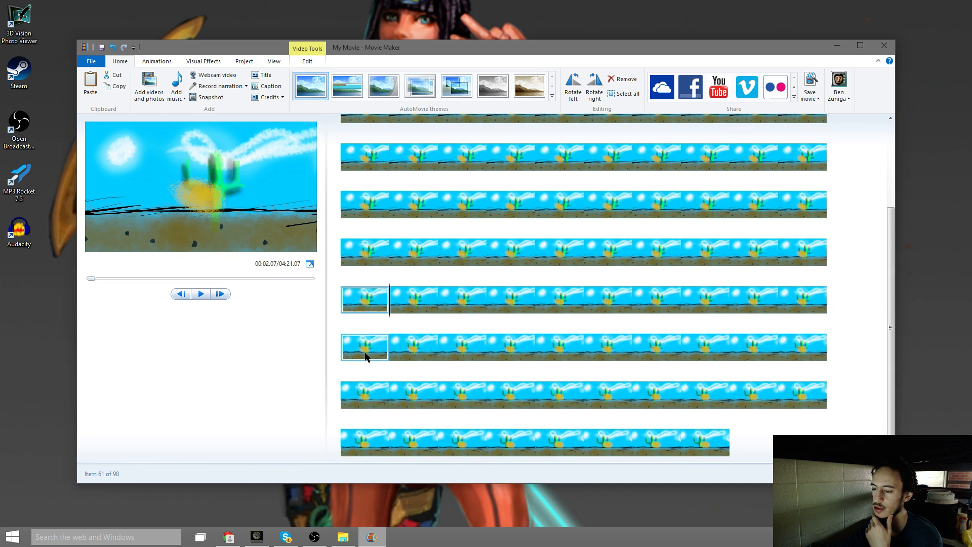
click(220, 294)
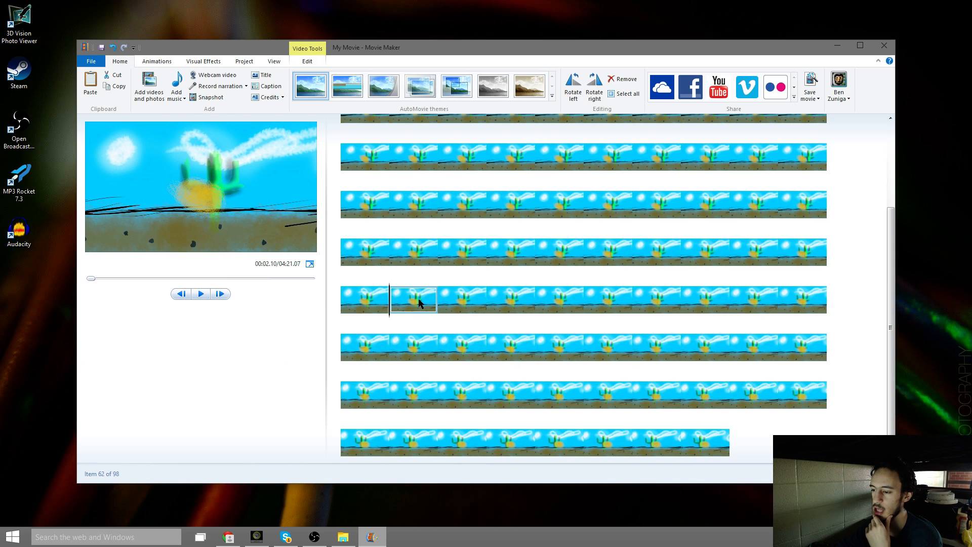
right_click(418, 302)
click(363, 375)
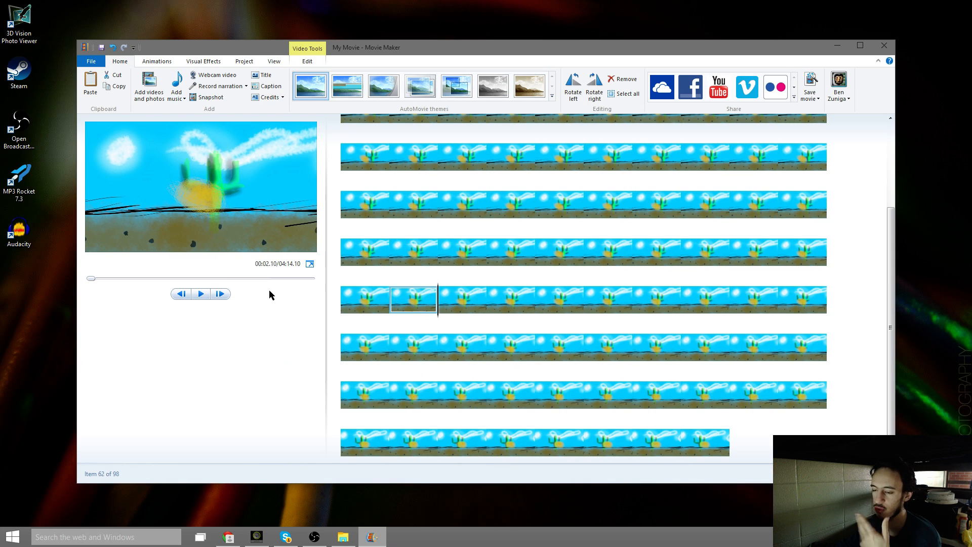
Trim items 63 and 64 in the seventh row to single frames, with end points at 00:02.13 and 00:02.17
click(220, 294)
right_click(479, 300)
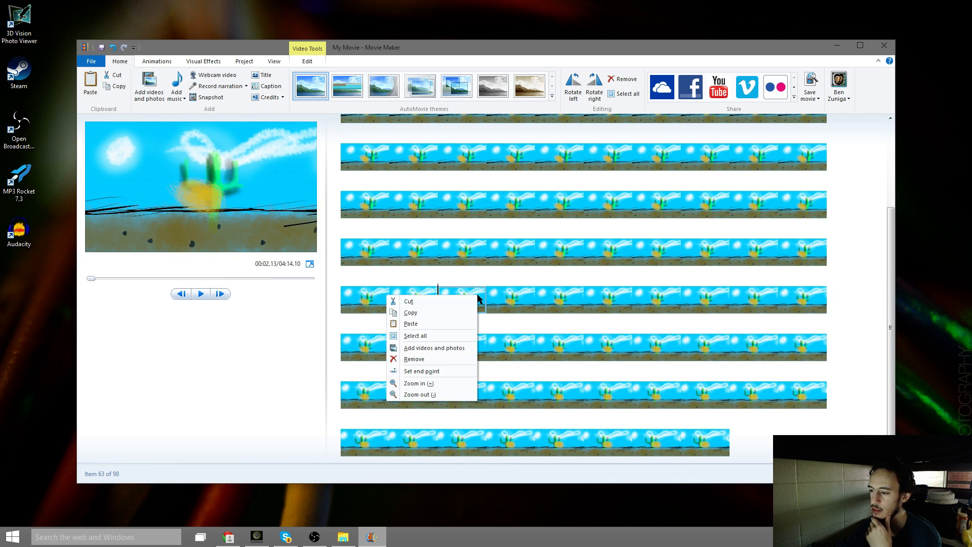
click(417, 375)
click(221, 294)
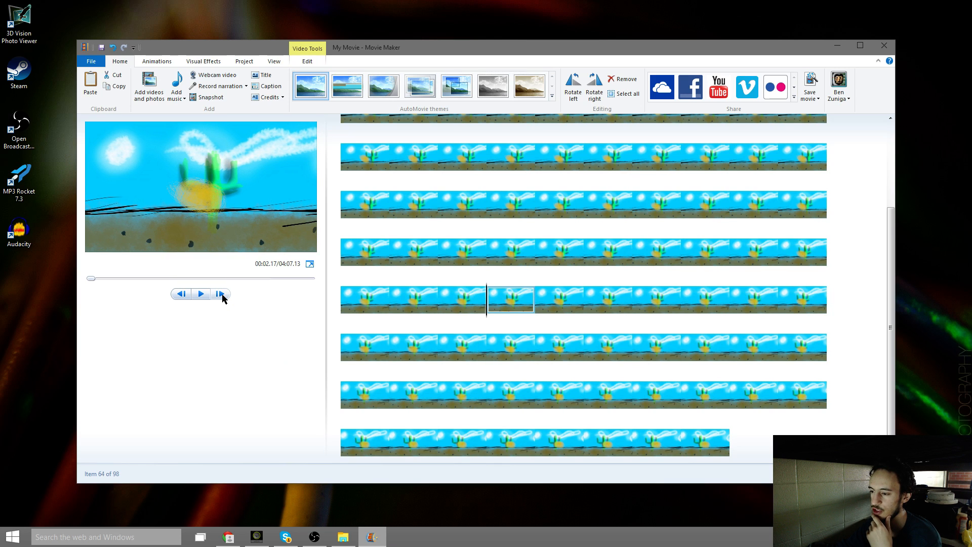
right_click(512, 311)
click(448, 384)
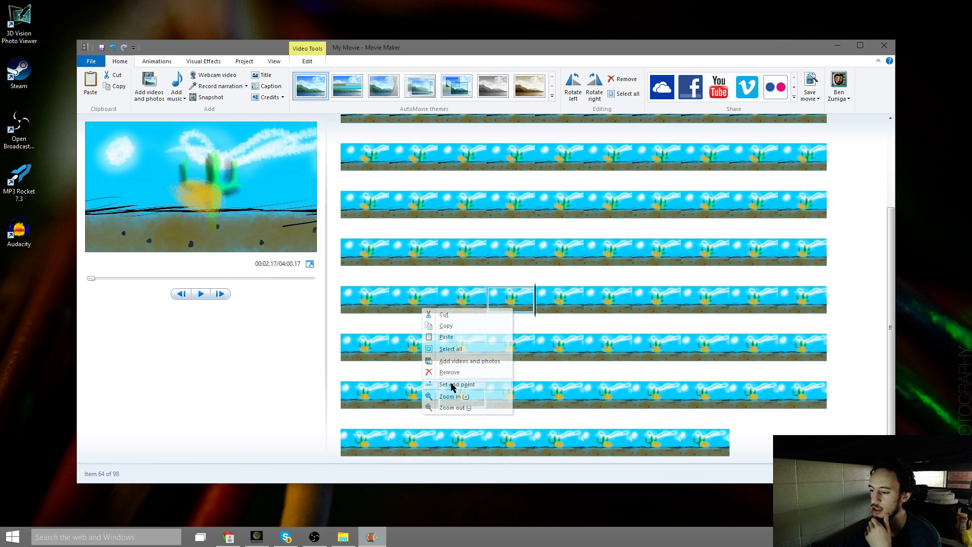
Shorten items 65 and 66 in the seventh row to one frame each, with end points at 00:02.20 and 00:02.23
click(221, 294)
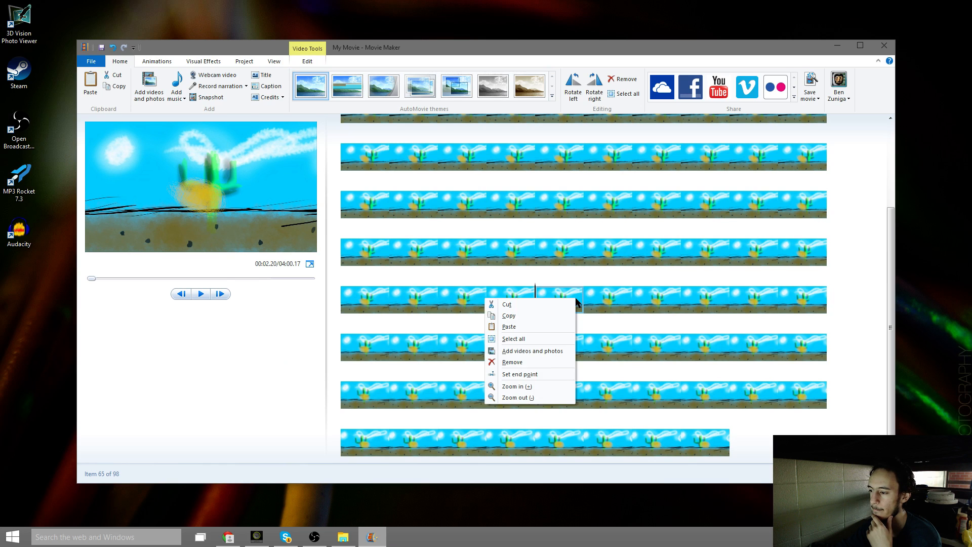
right_click(580, 302)
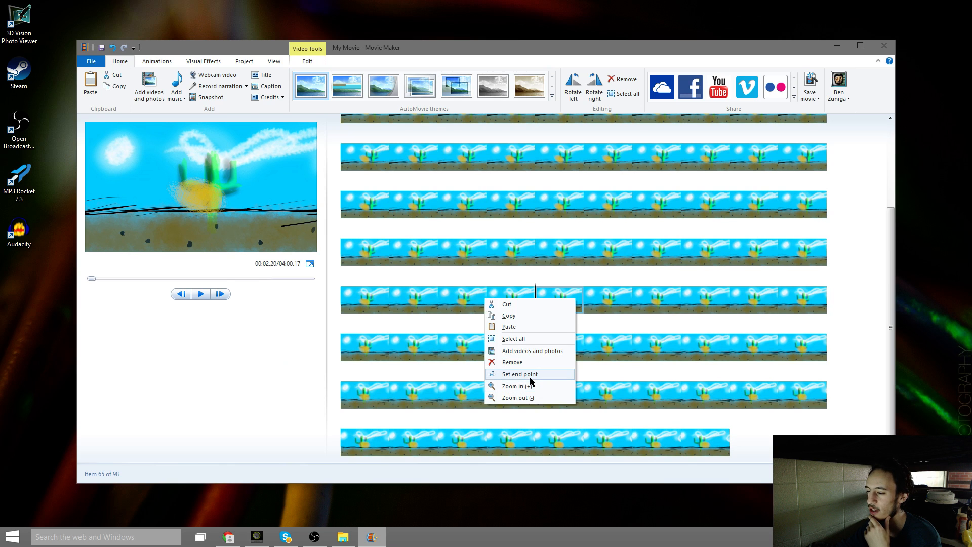
click(529, 374)
click(221, 295)
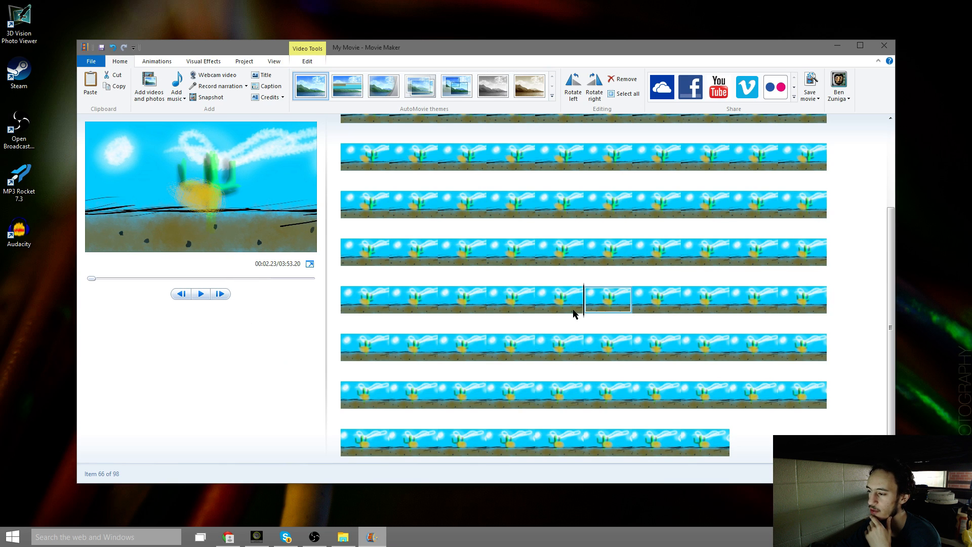
right_click(603, 300)
click(544, 373)
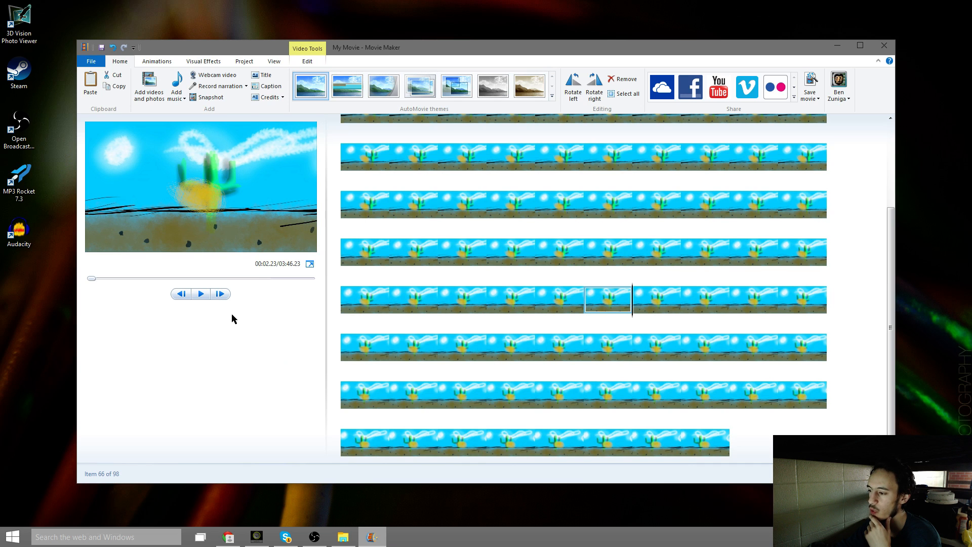
Check the recording in Open Broadcaster Software, return to Movie Maker, and trim item 67 with its end point at 00:02.27
click(220, 296)
click(220, 295)
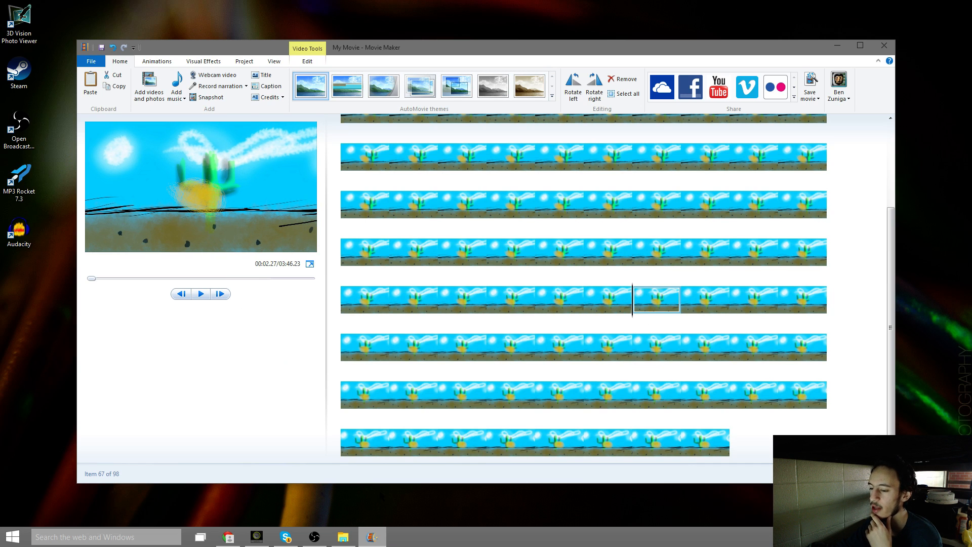
click(314, 537)
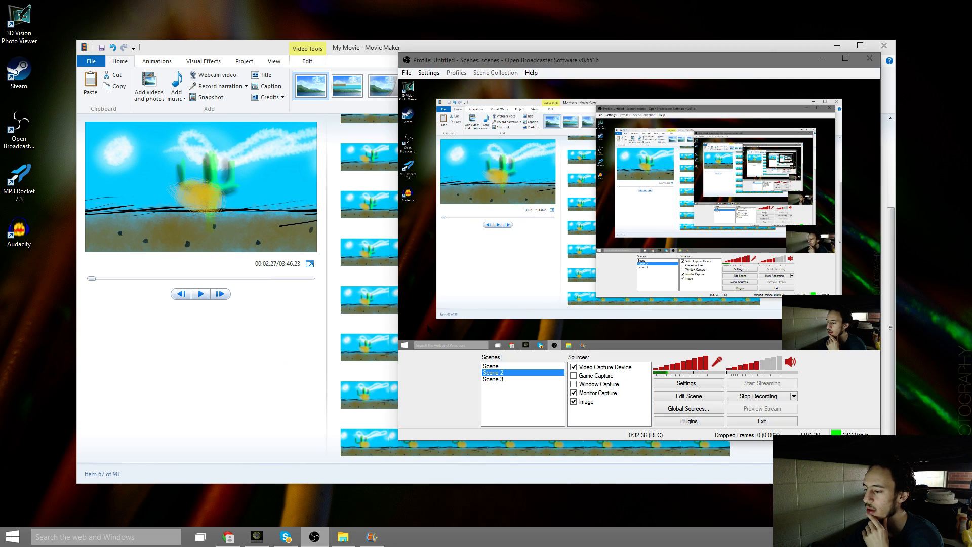
click(168, 377)
right_click(681, 298)
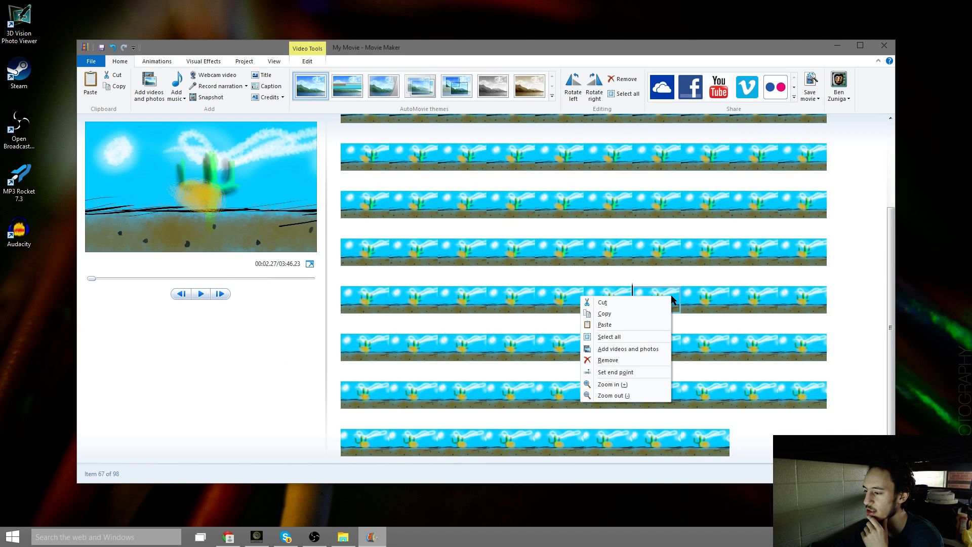
click(643, 376)
Trim items 68 and 69 in the seventh row to single frames, with end points at 00:02.30 and 00:02.33
click(219, 293)
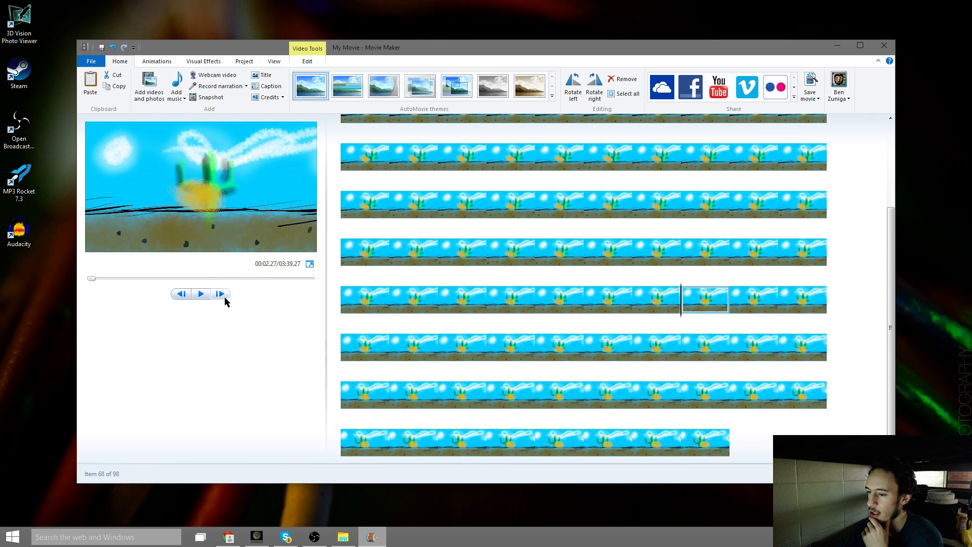
right_click(691, 309)
click(651, 385)
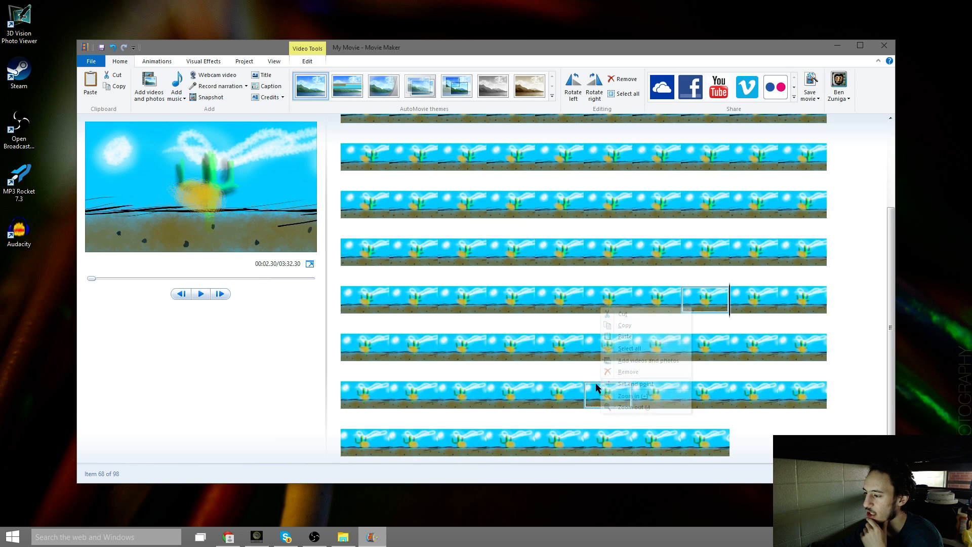
click(221, 297)
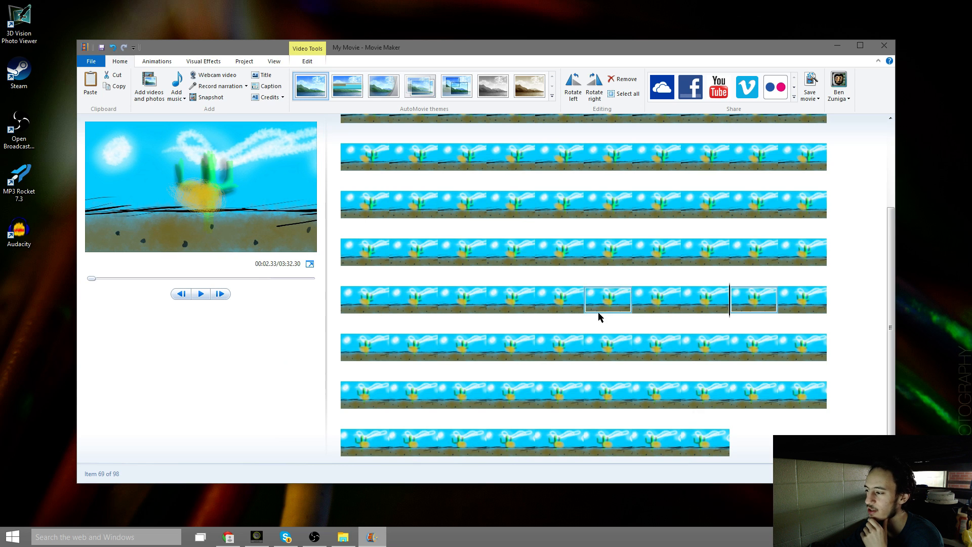
right_click(764, 303)
click(731, 383)
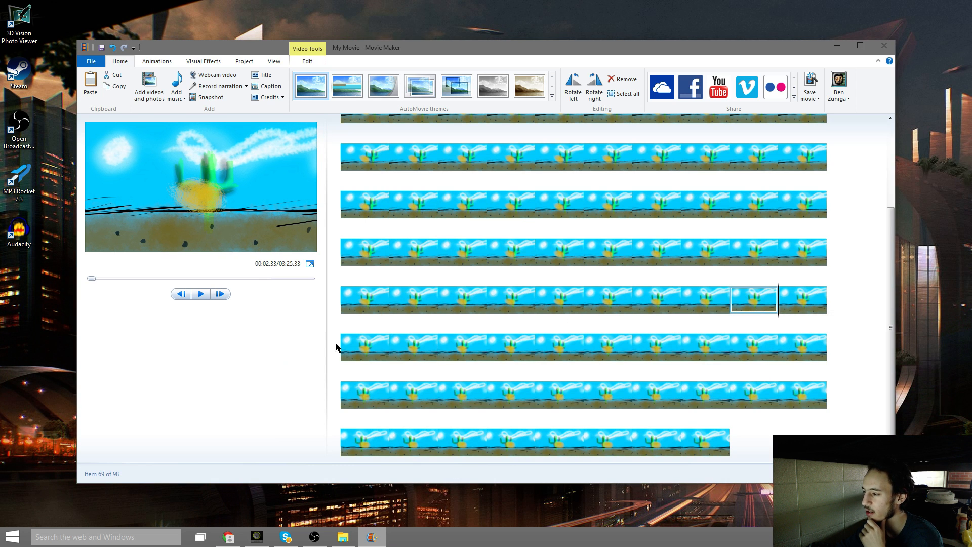
Shorten item 70 ending the seventh row and item 71 starting the eighth, with end points at 00:02.37 and 00:02.40
click(220, 295)
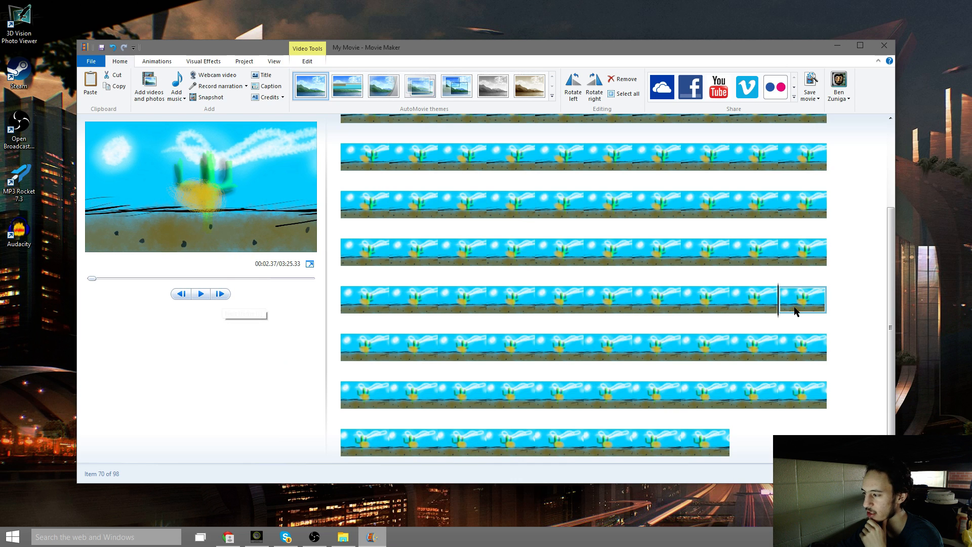
right_click(794, 307)
click(739, 383)
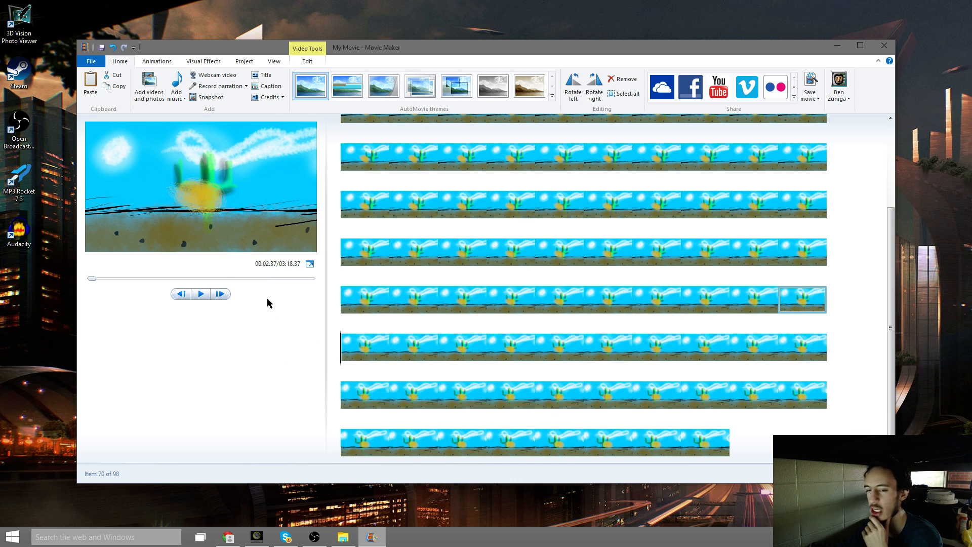
click(220, 294)
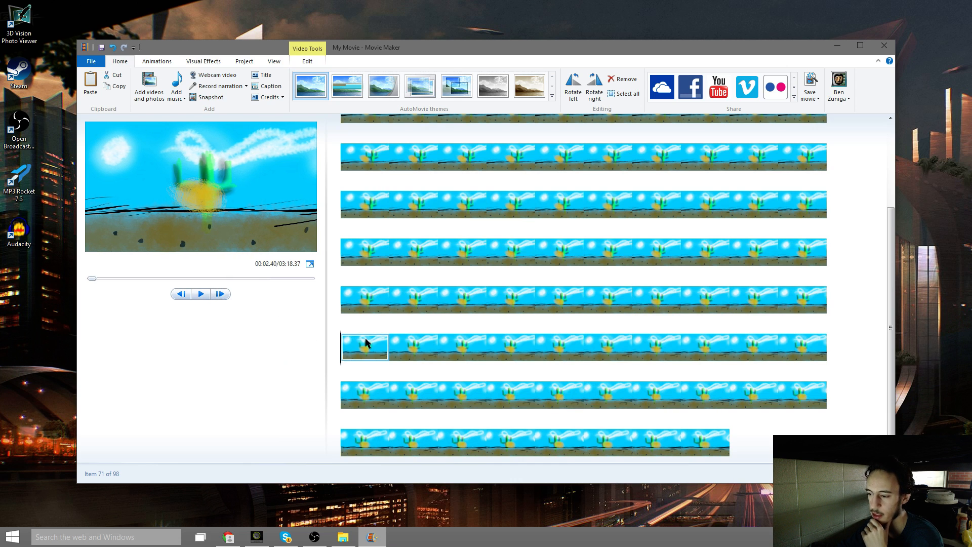
right_click(366, 342)
click(317, 418)
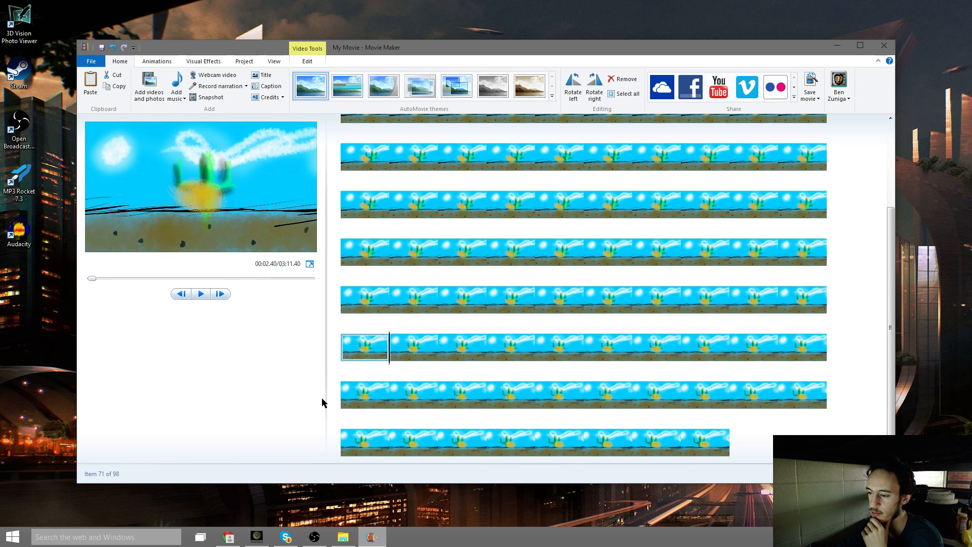
Trim items 72 and 73 in the eighth row to single frames, with end points at 00:02.43 and 00:02.47
click(221, 294)
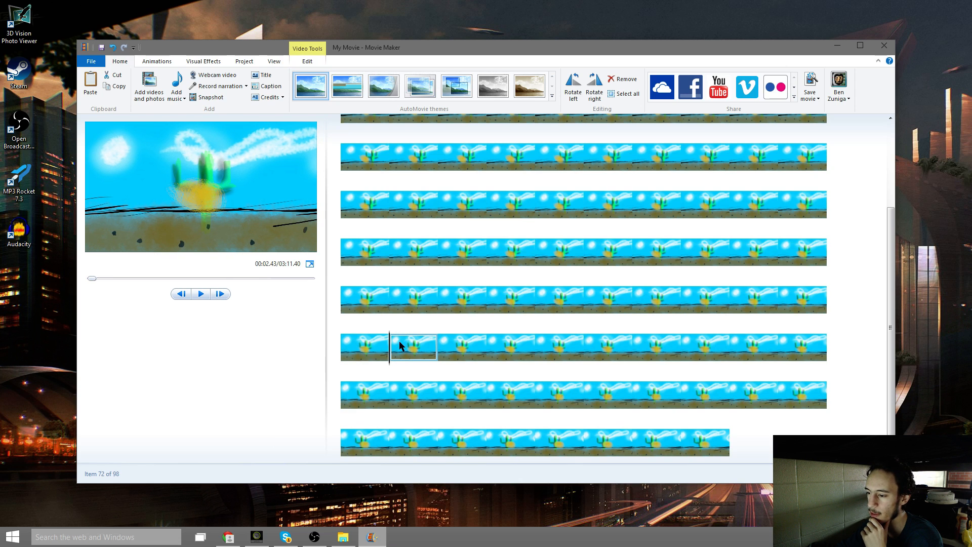
right_click(399, 346)
click(368, 420)
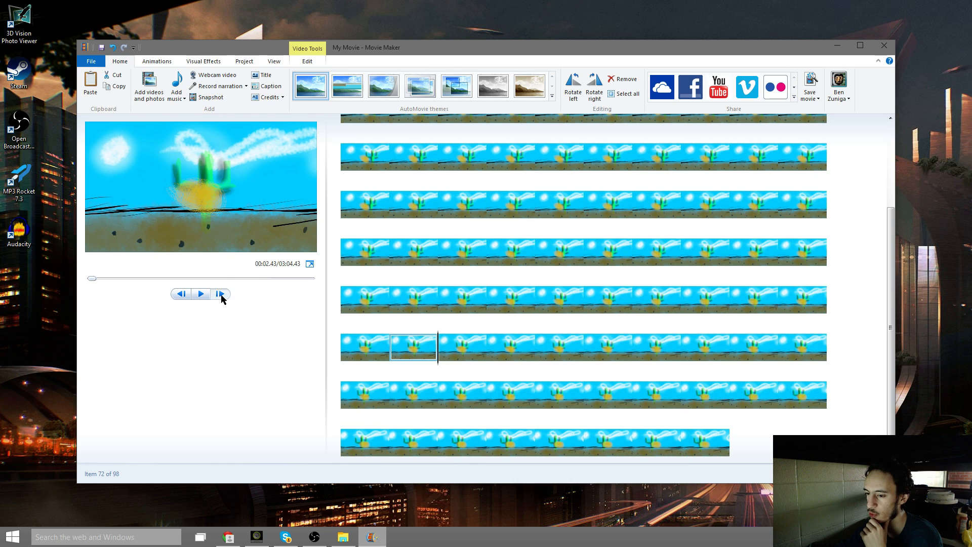
click(221, 295)
right_click(449, 347)
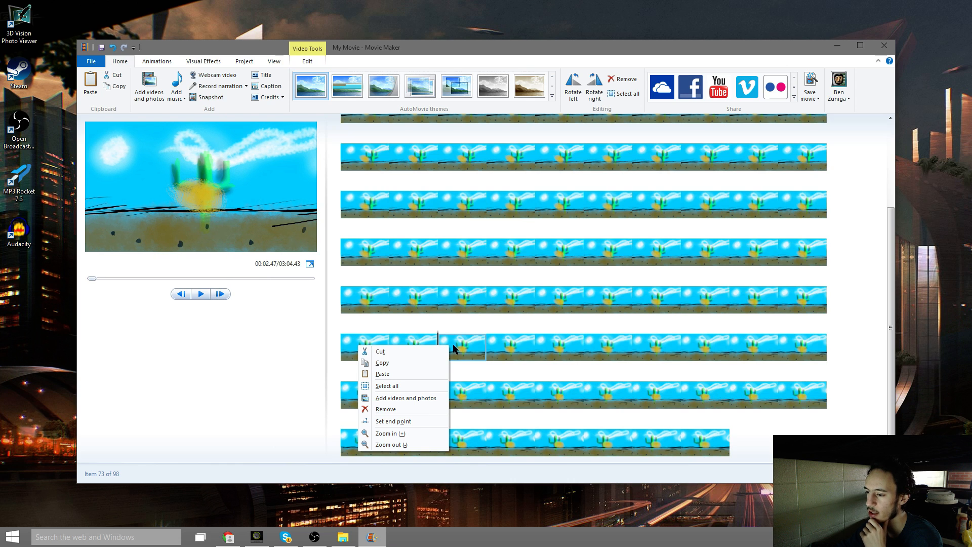
click(407, 422)
Shorten items 74 and 75 in the eighth row to one frame each, with end points at 00:02.50 and 00:02.53
click(221, 299)
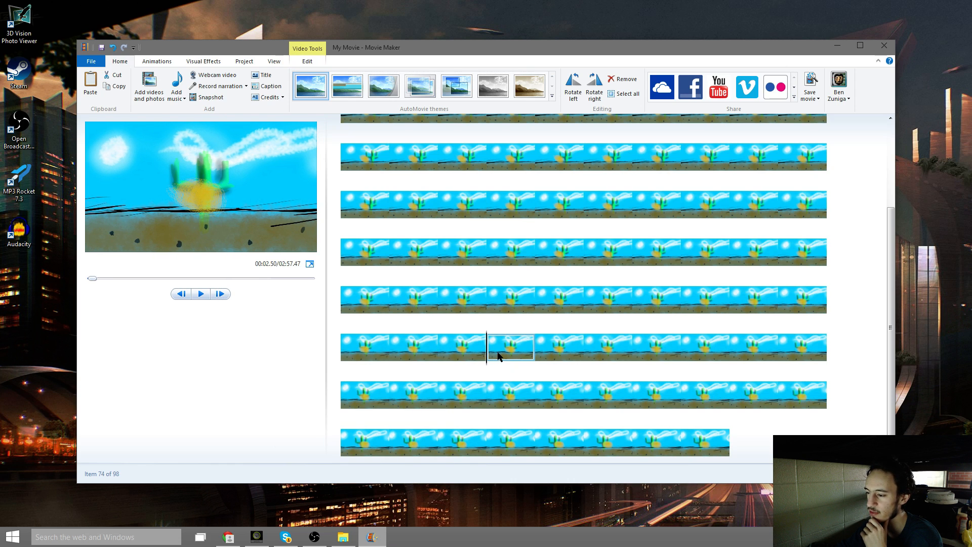
right_click(497, 355)
click(456, 433)
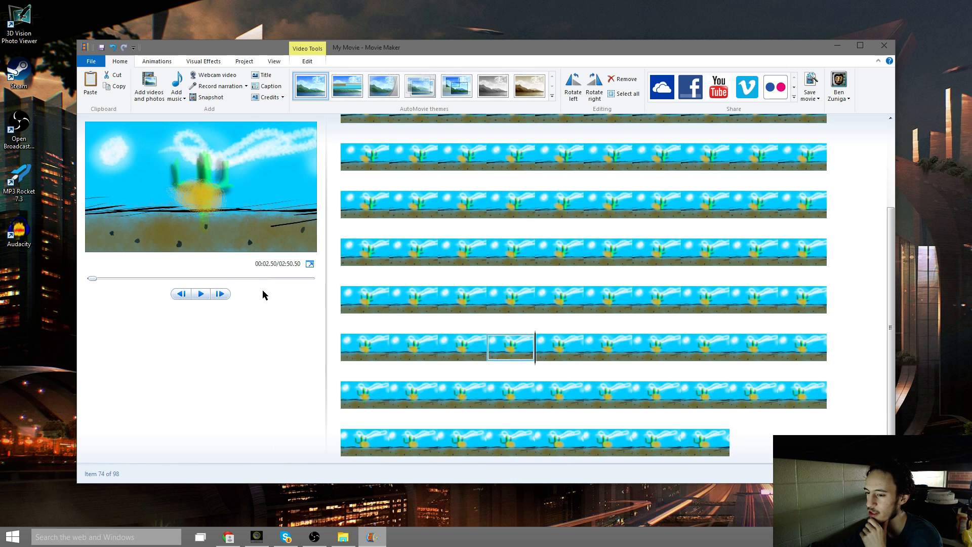
click(223, 296)
right_click(560, 348)
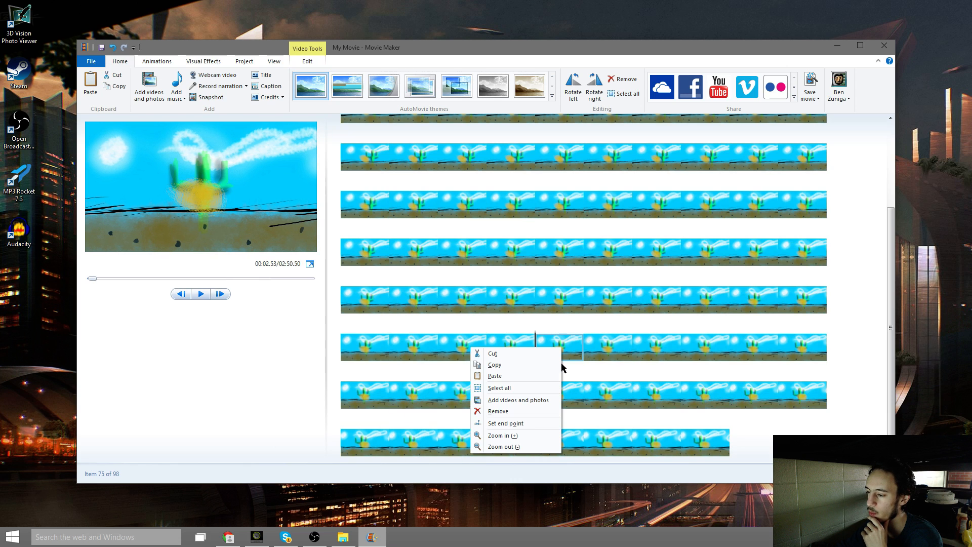
click(510, 424)
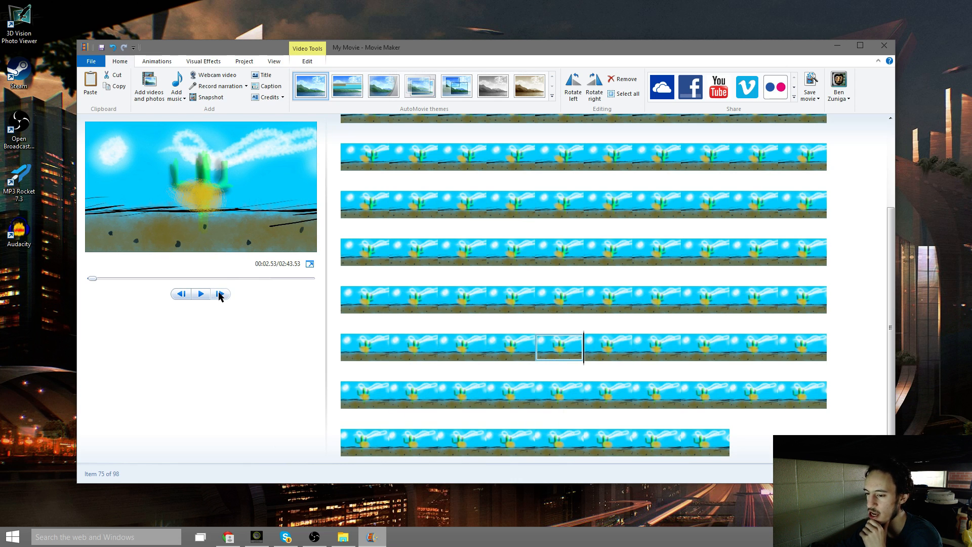
Trim items 76 and 77 in the eighth row to single frames, with end points at 00:02.57 and 00:02.60
click(220, 296)
right_click(599, 345)
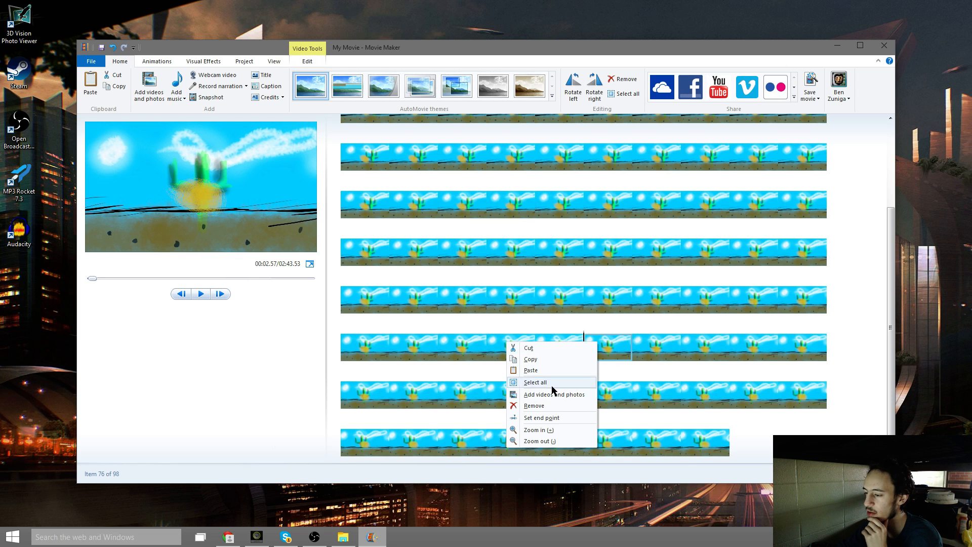
click(545, 420)
click(219, 293)
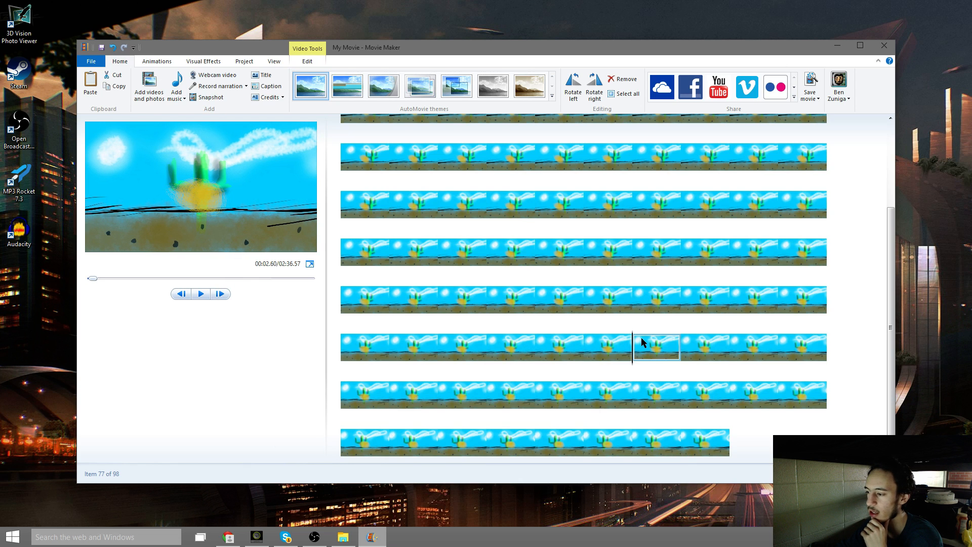
right_click(639, 339)
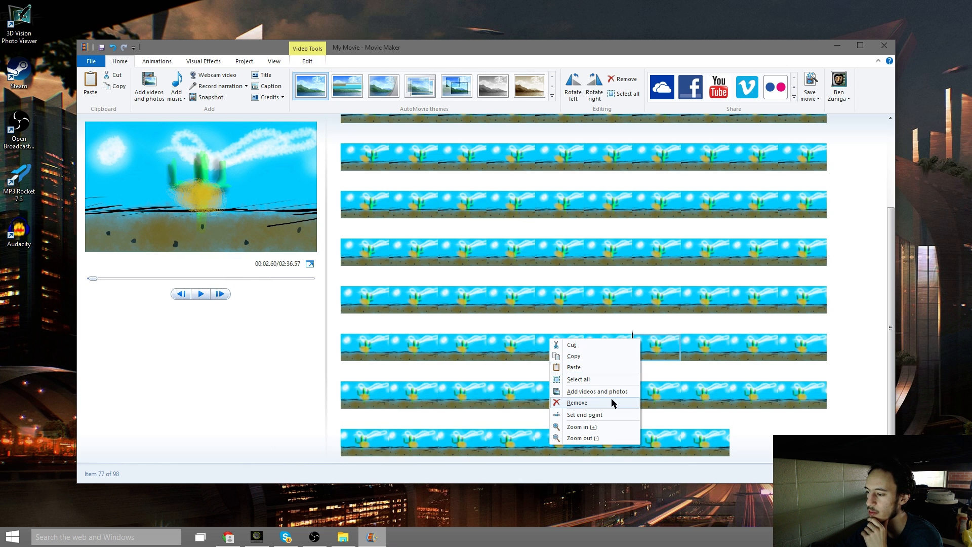
click(585, 414)
Shorten items 78 and 79 in the eighth row to one frame each, with end points at 00:02.63 and 00:02.67
click(220, 294)
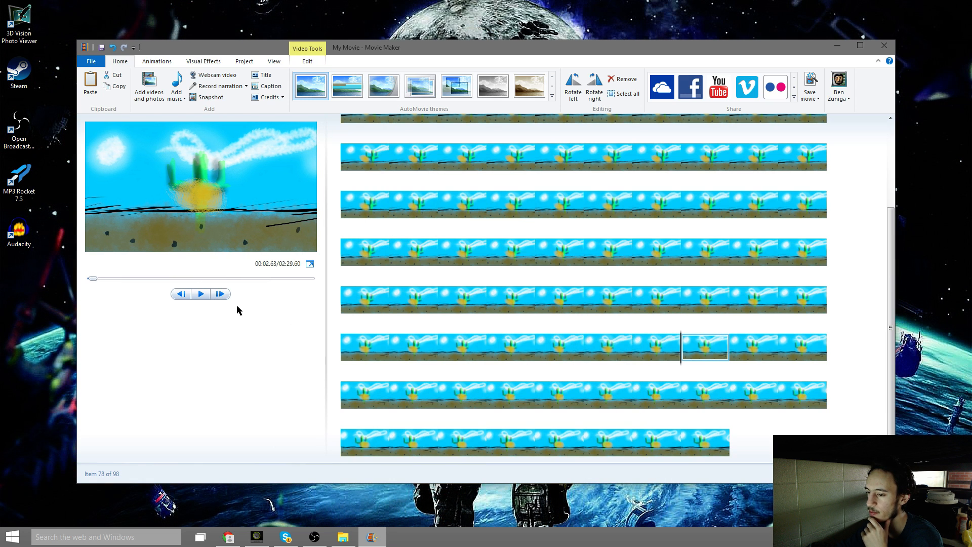
right_click(703, 348)
click(657, 423)
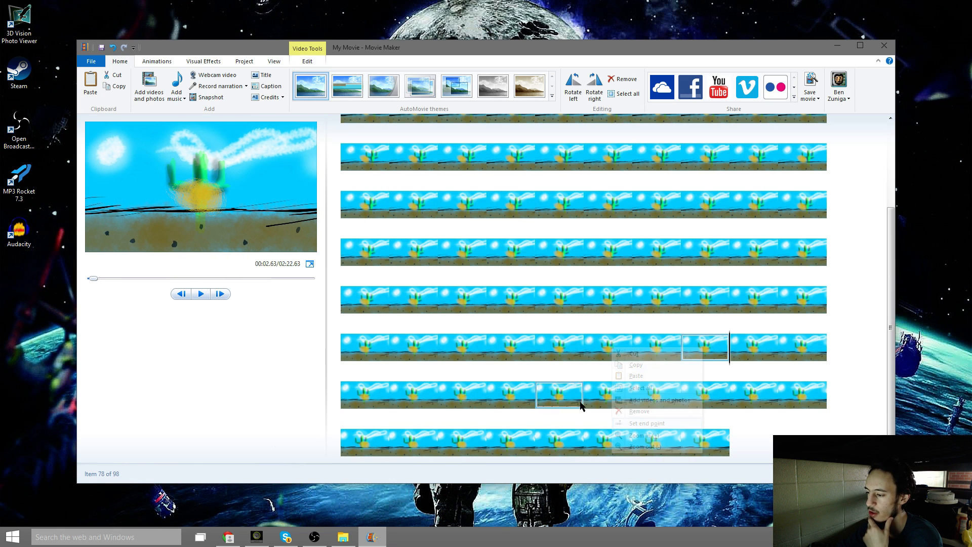
click(220, 299)
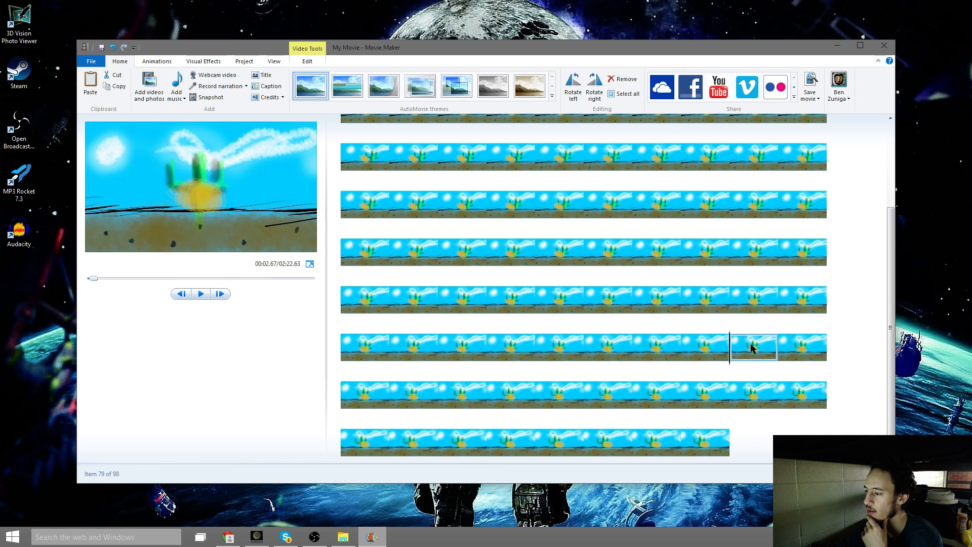
right_click(751, 348)
click(724, 421)
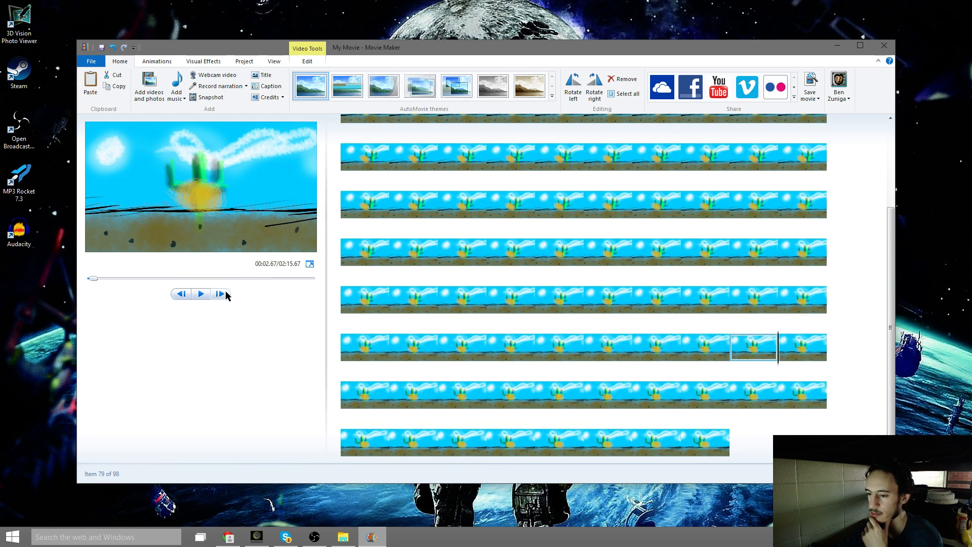
Shorten item 80 ending the eighth row and item 81 starting the ninth, with end points at 00:02.70 and 00:02.73
click(220, 294)
right_click(788, 352)
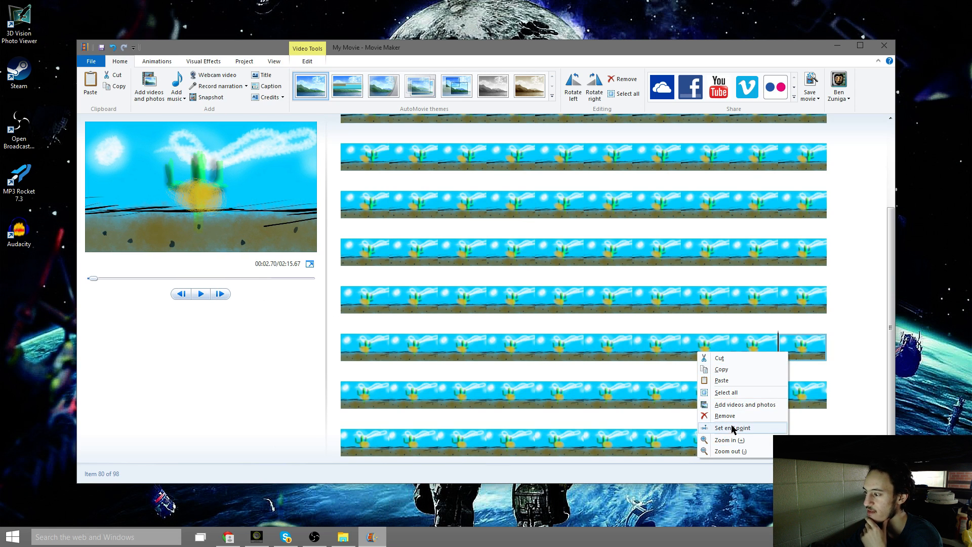
click(732, 428)
click(223, 295)
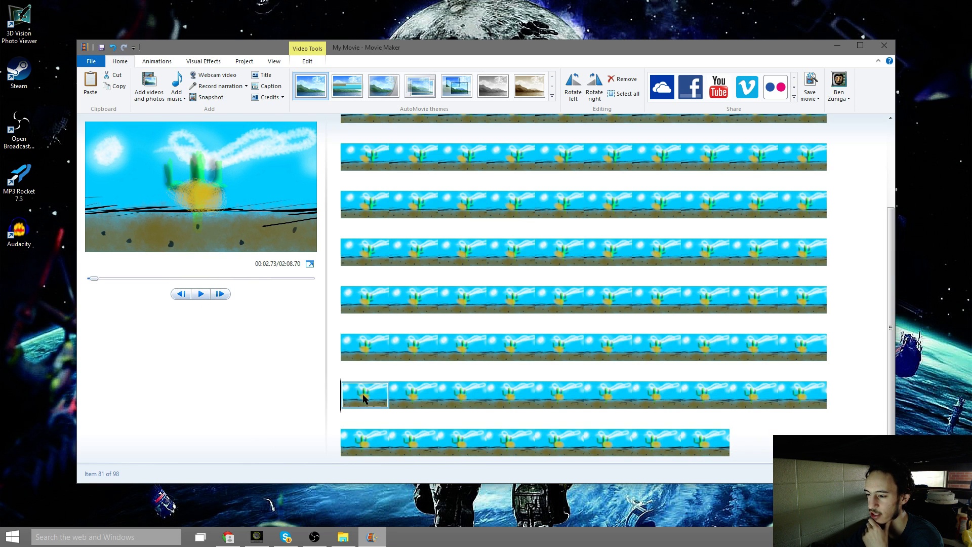
right_click(361, 395)
click(325, 472)
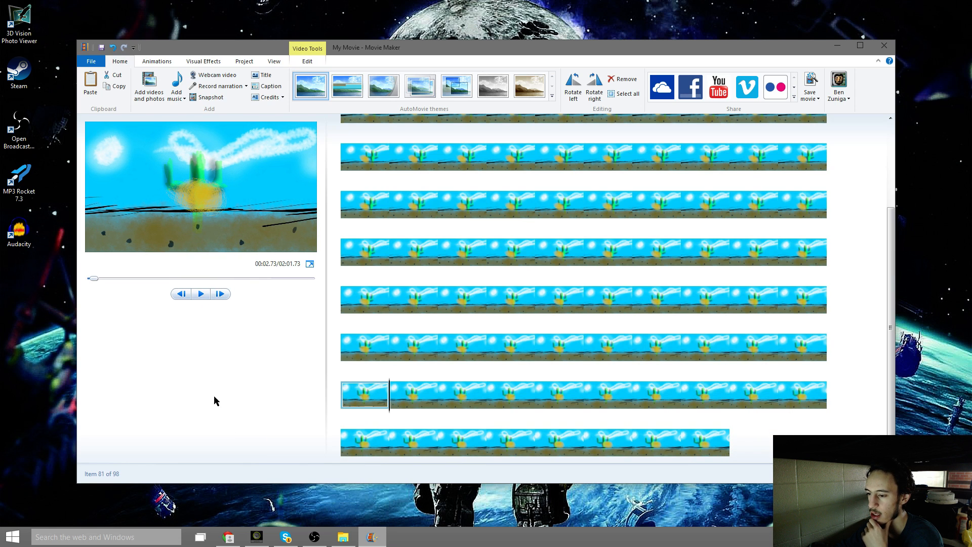
Trim items 82 and 83 in the ninth row to single frames, with end points at 00:02.77 and 00:02.80
right_click(408, 401)
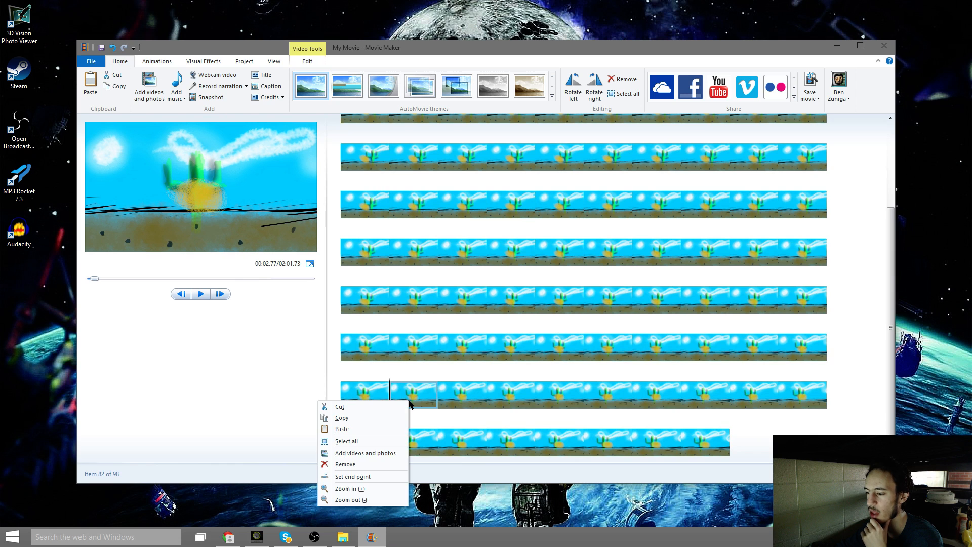
click(353, 477)
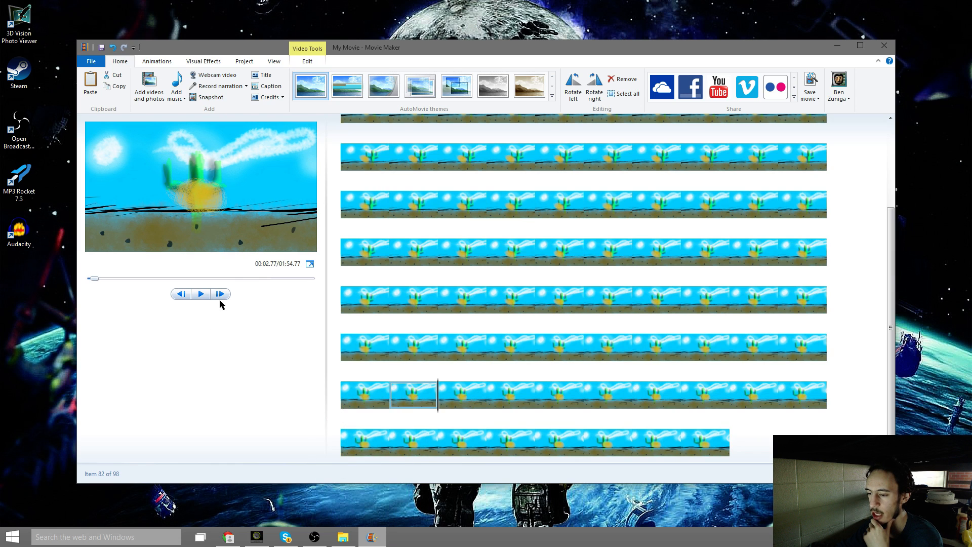
right_click(462, 389)
click(412, 463)
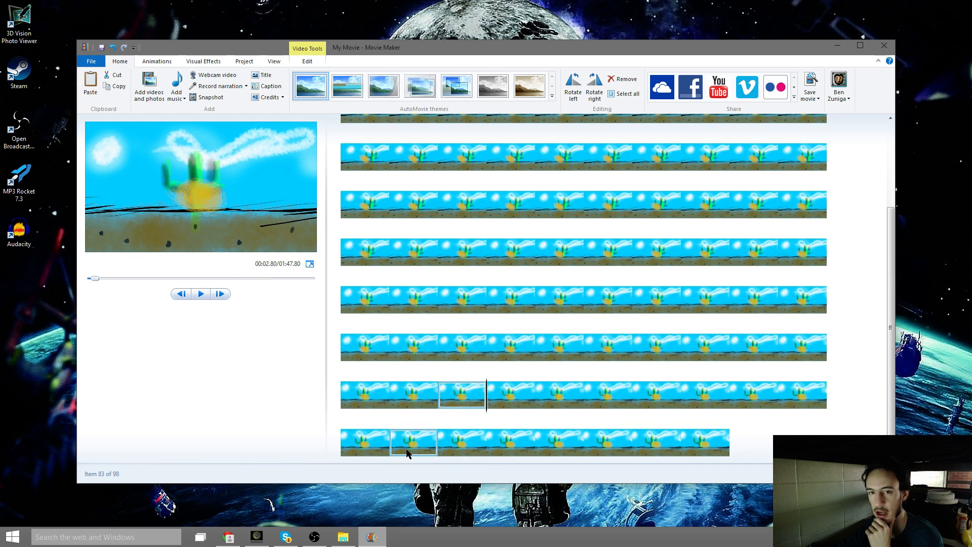
Shorten items 84 and 85 in the ninth row to one frame each, with end points at 00:02.83 and 00:02.87
click(219, 293)
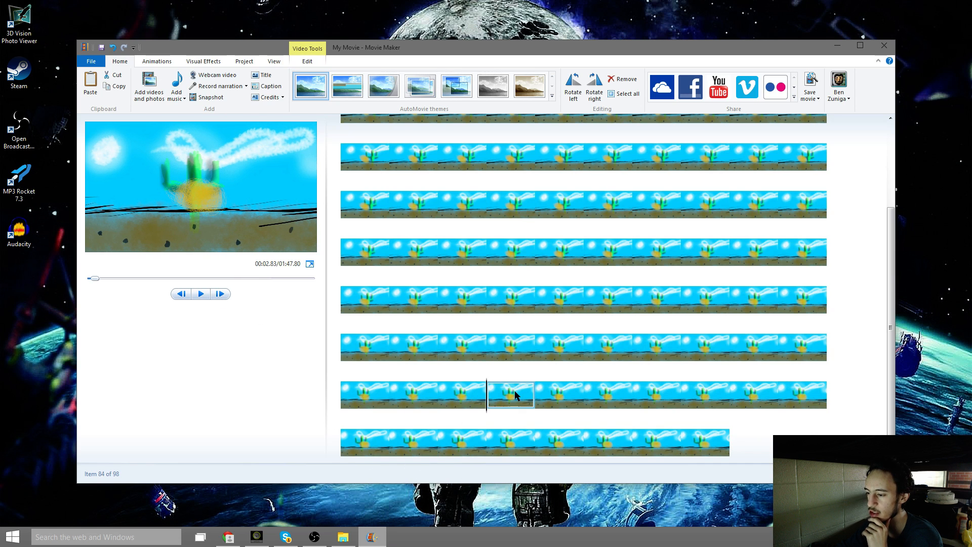
right_click(514, 393)
click(472, 470)
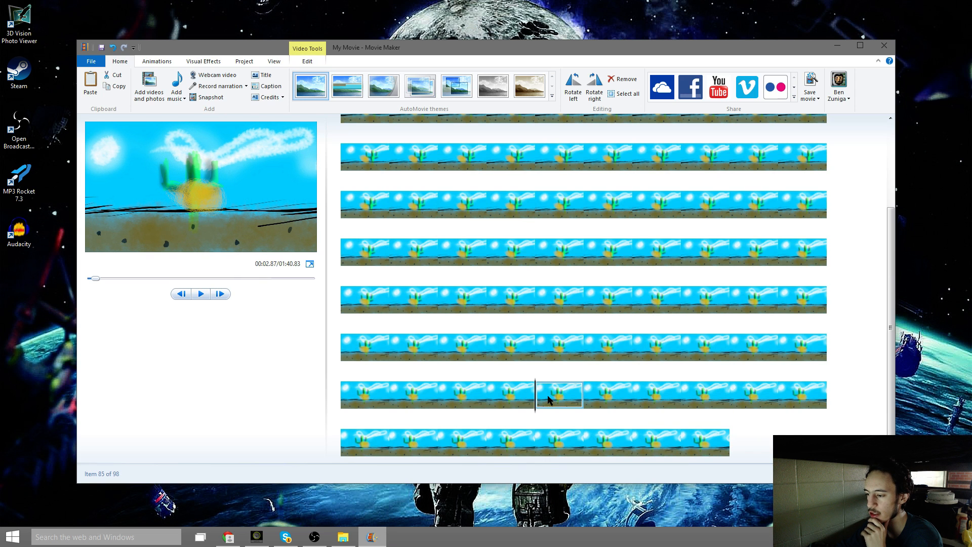
right_click(548, 396)
click(485, 472)
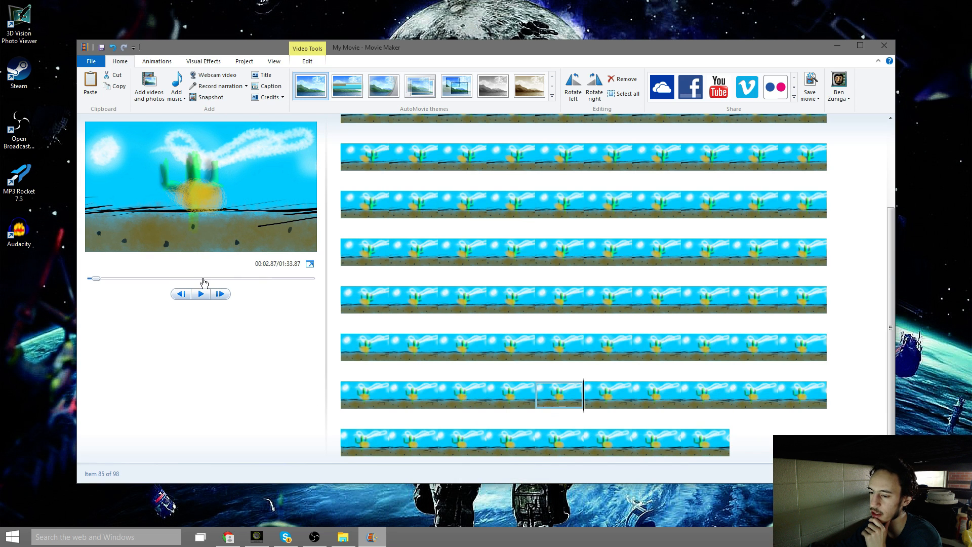
Trim items 86 and 87 in the ninth row to single frames, with end points at 00:02.90 and 00:02.93
click(220, 293)
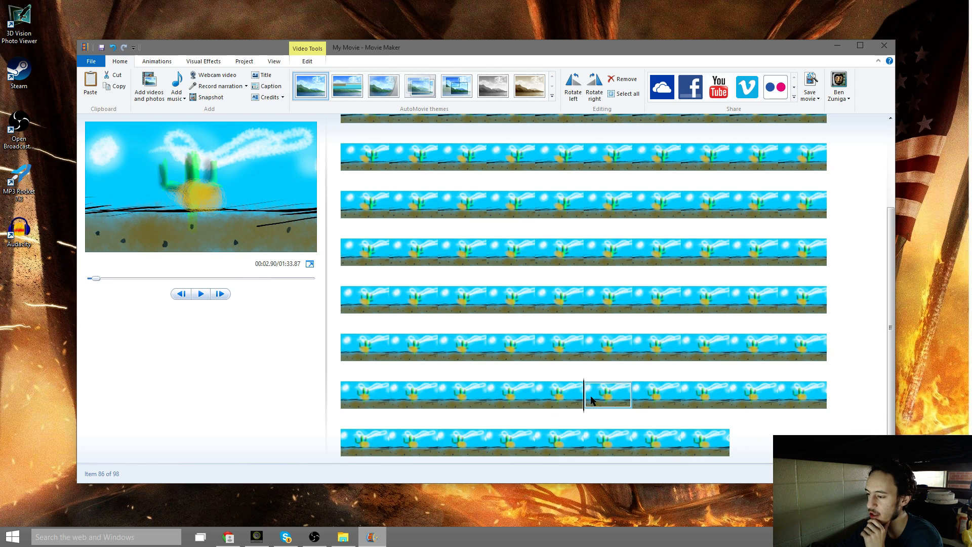
right_click(591, 399)
click(541, 472)
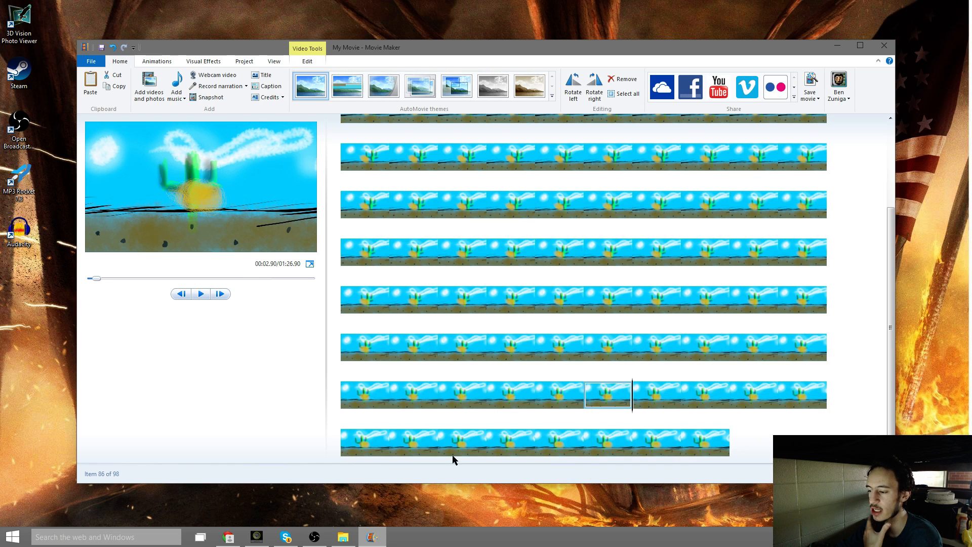
click(226, 298)
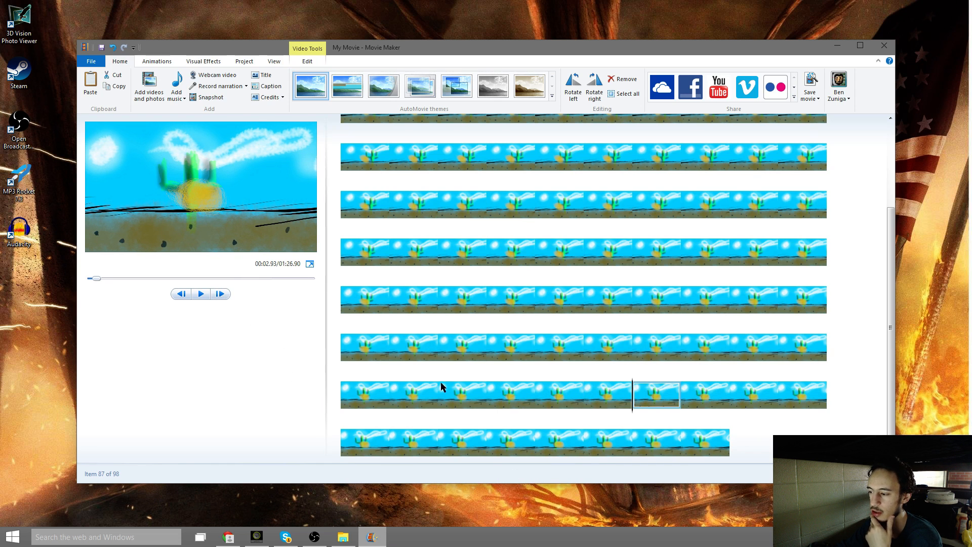
right_click(661, 403)
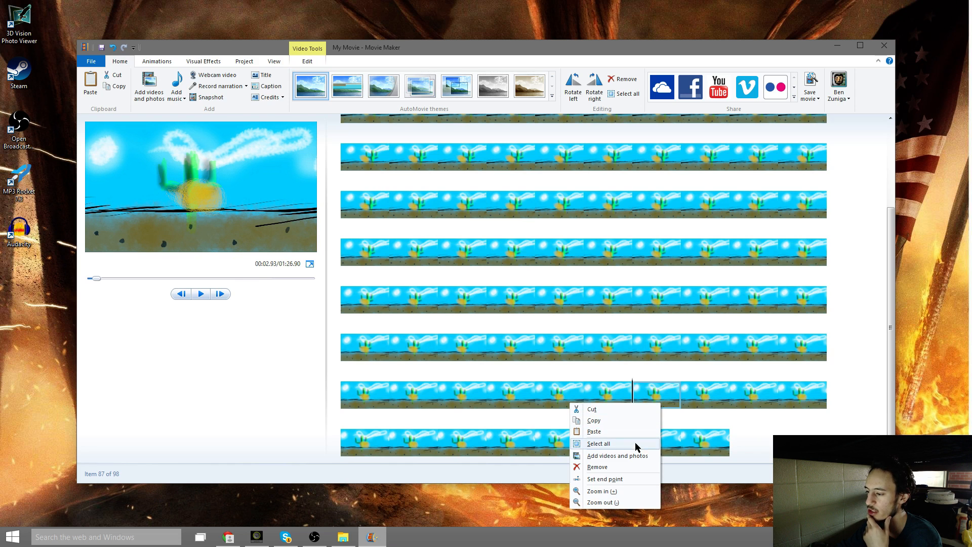
click(607, 478)
Shorten items 88 and 89 in the ninth row to one frame each, with end points at 00:02.97 and 00:03.00
click(223, 296)
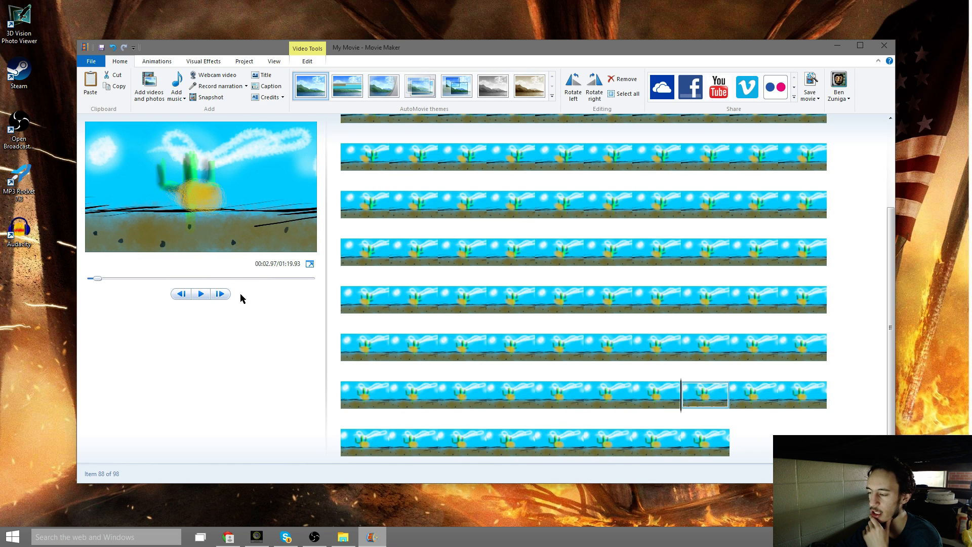
right_click(703, 403)
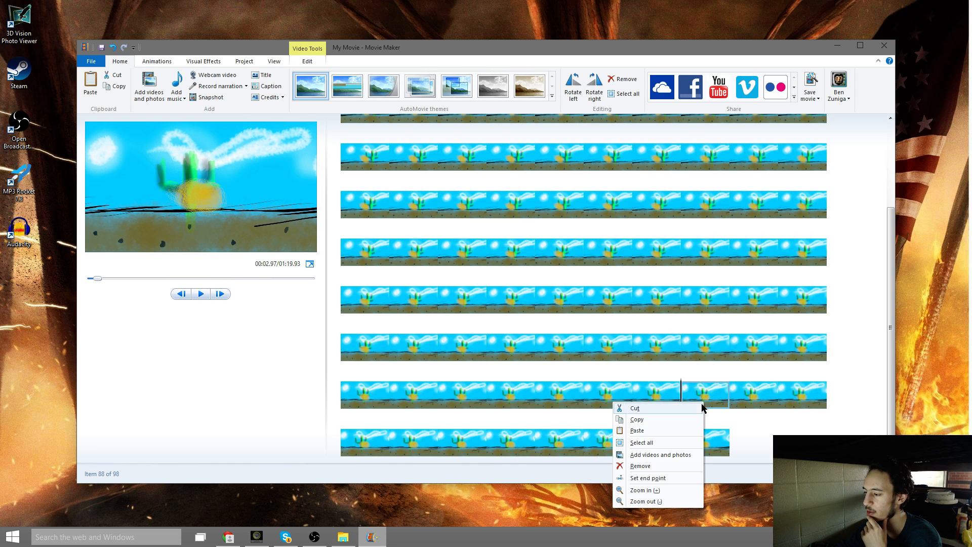
click(668, 478)
click(220, 294)
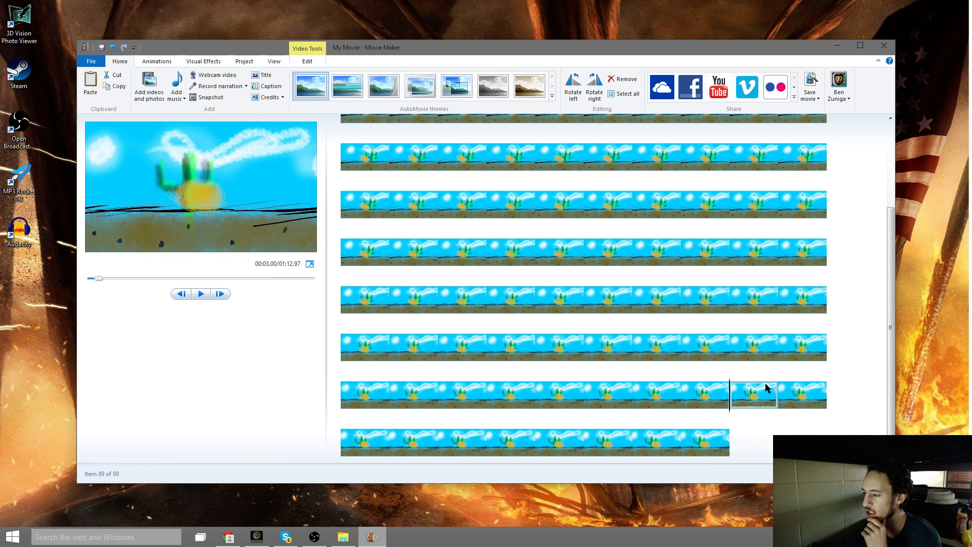
right_click(762, 397)
click(696, 474)
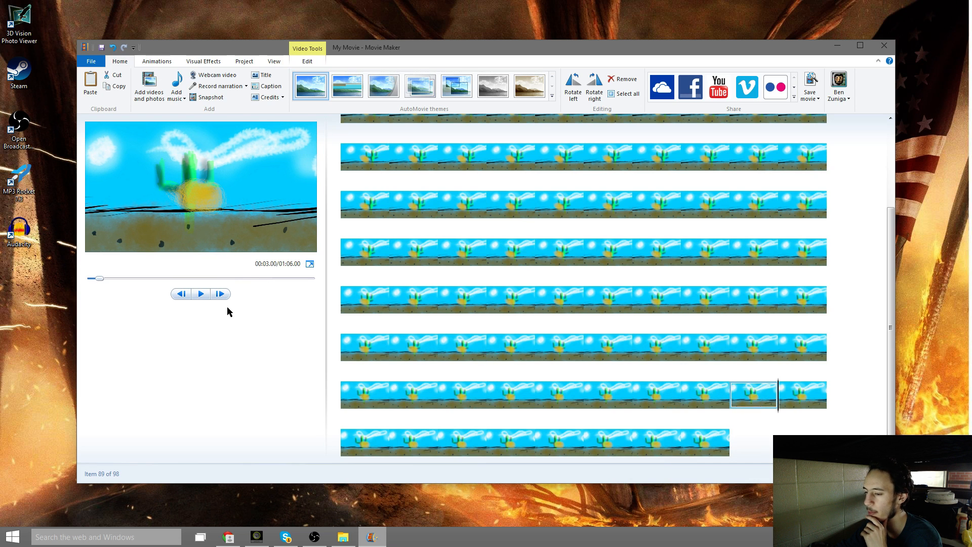
Shorten item 90 ending the ninth row and item 91 starting the tenth, with end points at 00:03.03 and 00:03.07
click(228, 294)
right_click(800, 405)
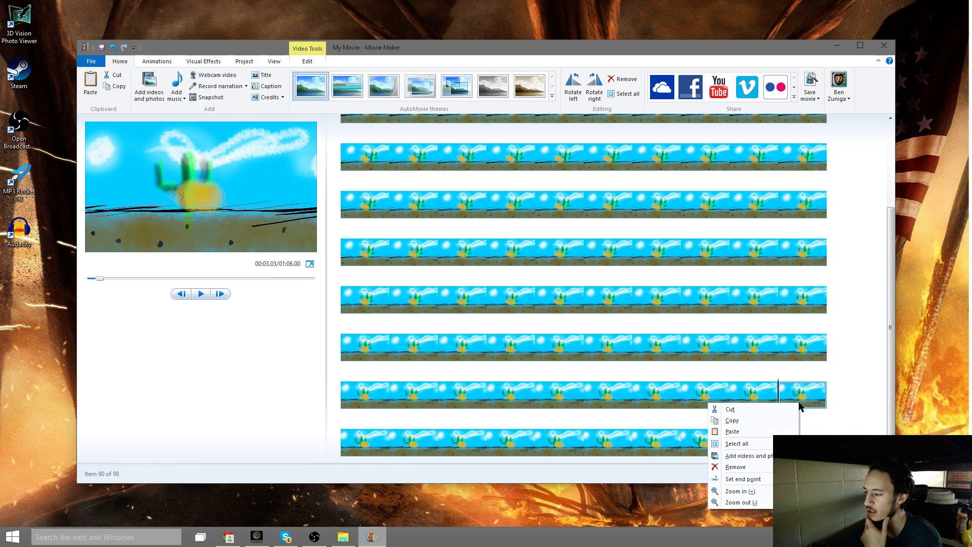
click(739, 480)
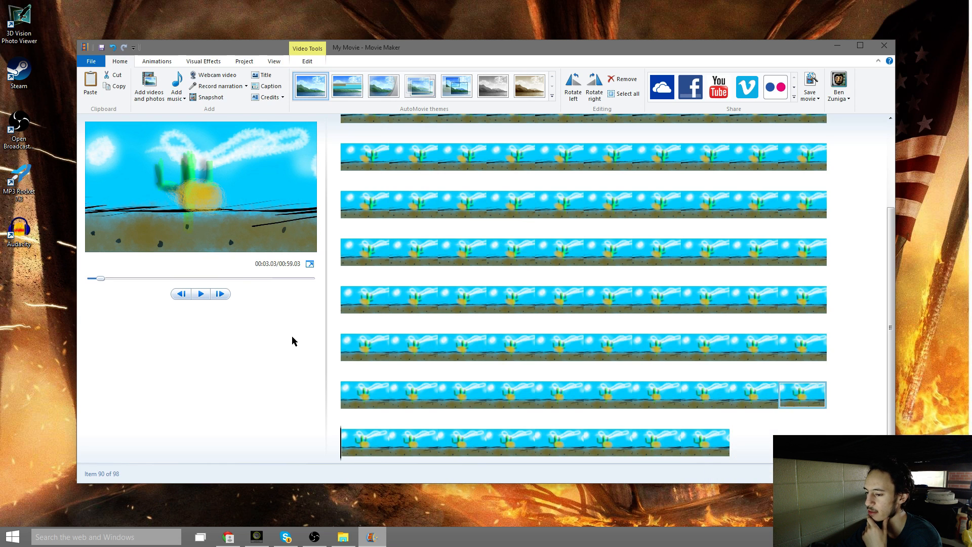
click(227, 294)
right_click(368, 432)
click(309, 405)
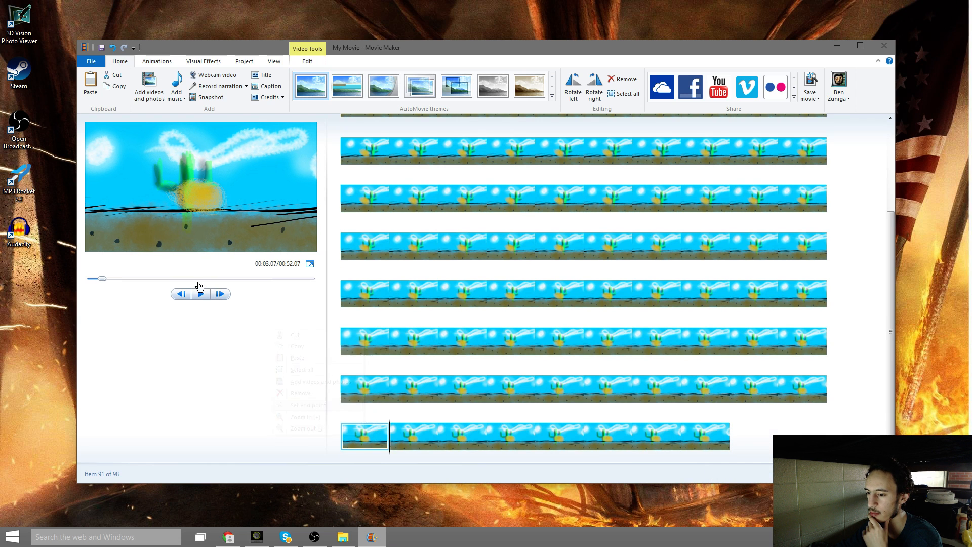
Shorten items 92 and 93 in the last row to one frame each, with end points at 00:03.10 and 00:03.13
click(220, 295)
right_click(420, 433)
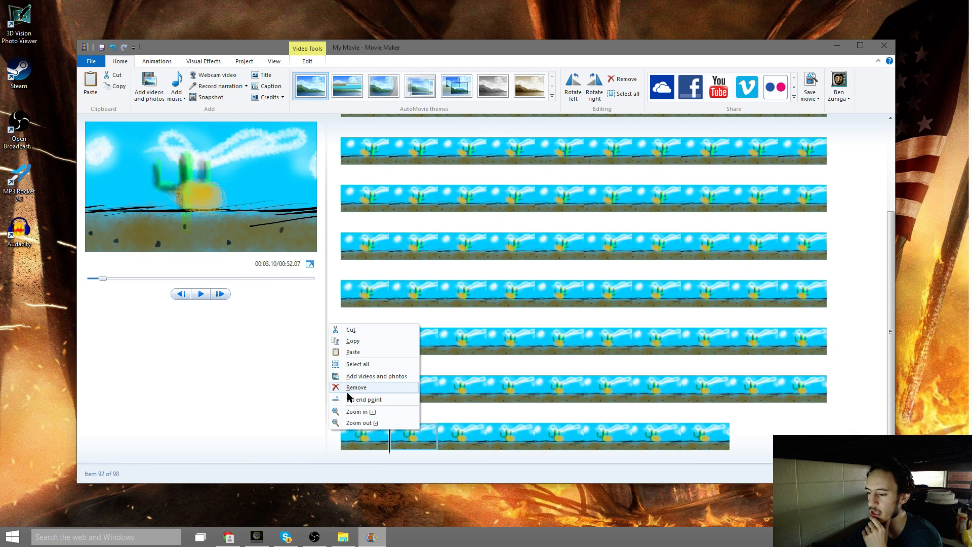
click(363, 400)
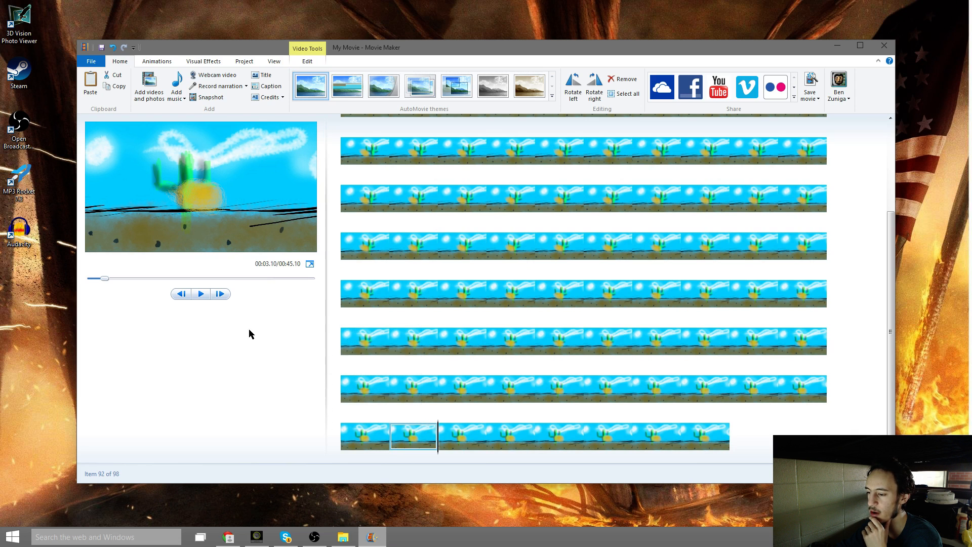
click(221, 293)
right_click(463, 440)
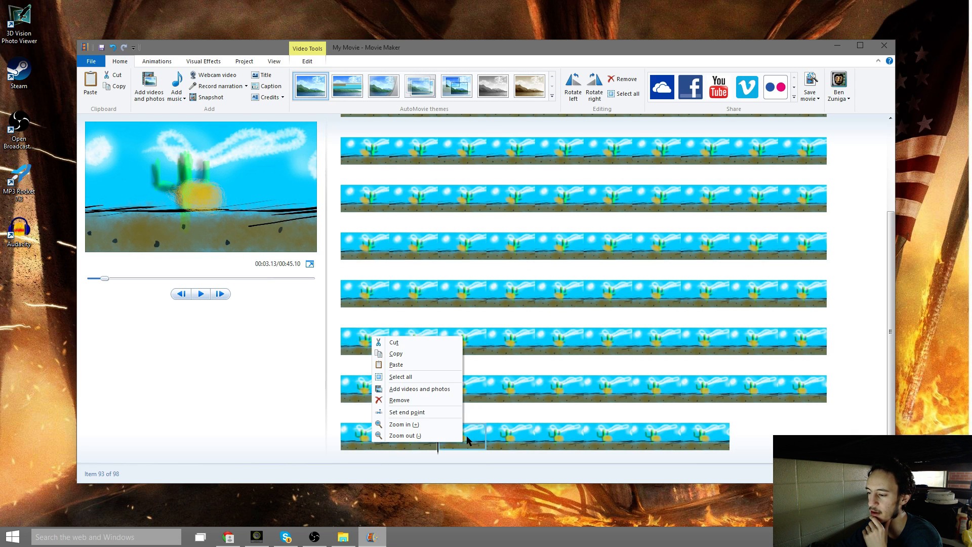
click(405, 412)
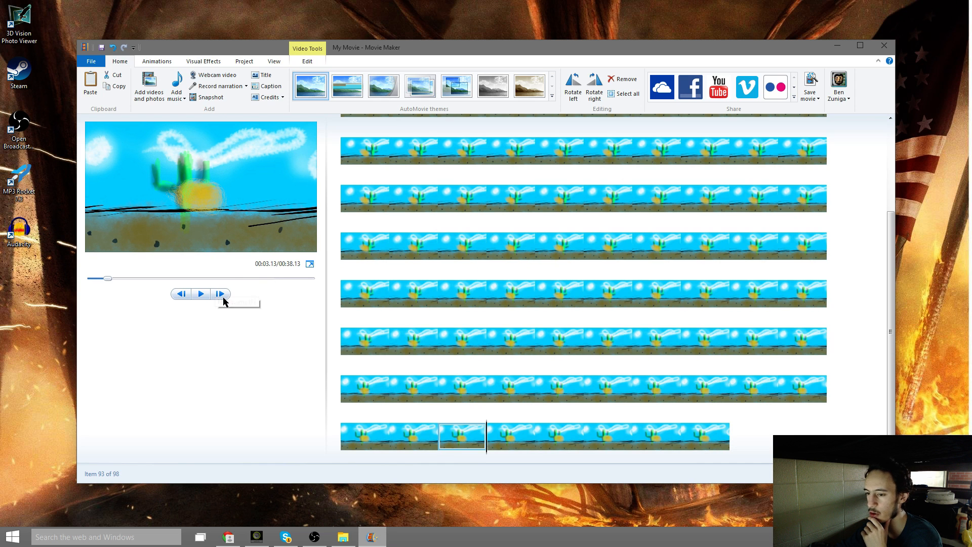
Trim items 94 and 95 in the last row to single frames, with end points at 00:03.17 and 00:03.20
click(221, 294)
right_click(509, 437)
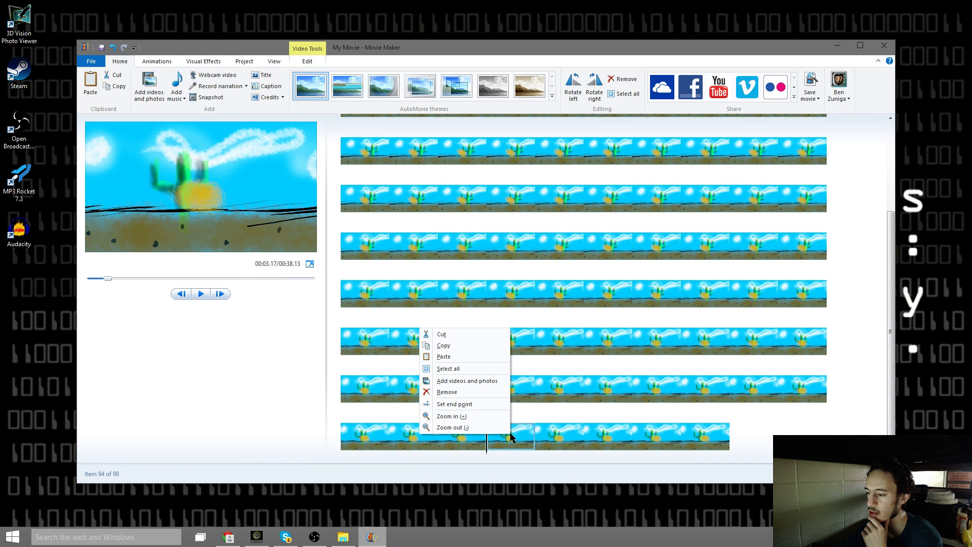
click(474, 405)
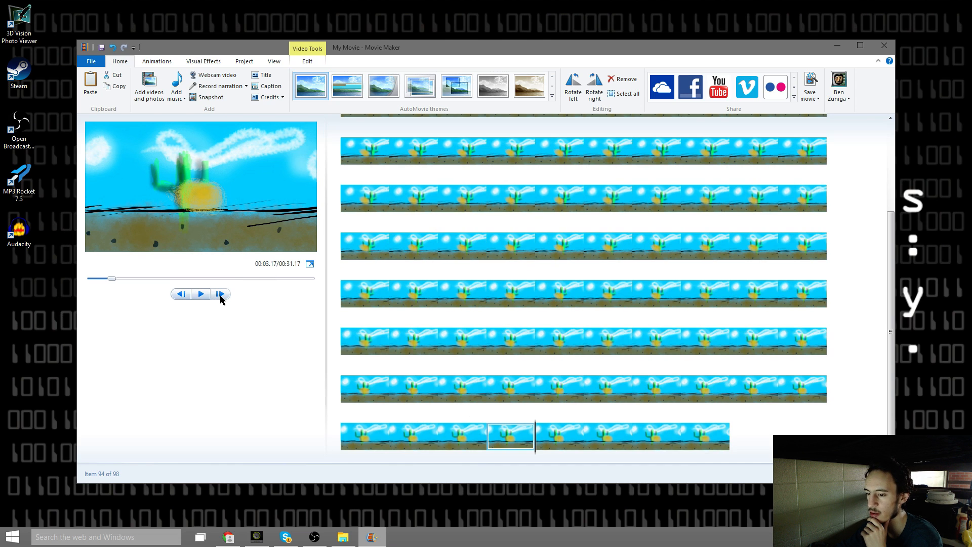
click(220, 295)
right_click(550, 437)
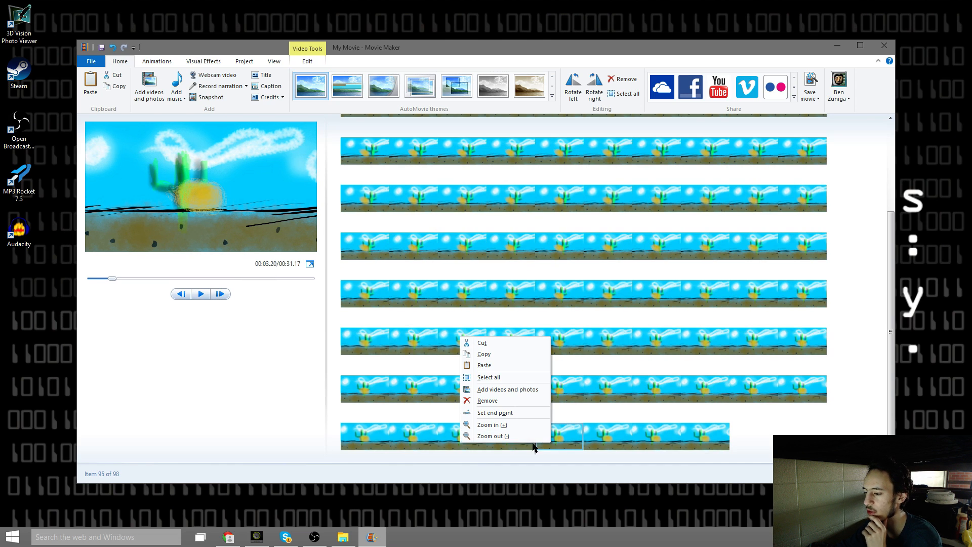
click(509, 412)
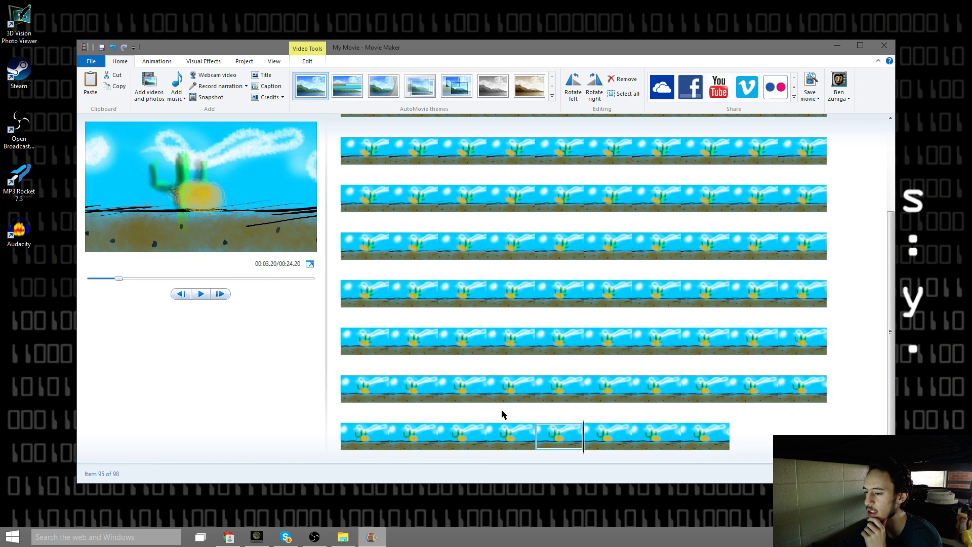
Shorten items 96 and 97 in the last row to one frame each, with end points at 00:03.23 and 00:03.27
click(226, 295)
right_click(603, 429)
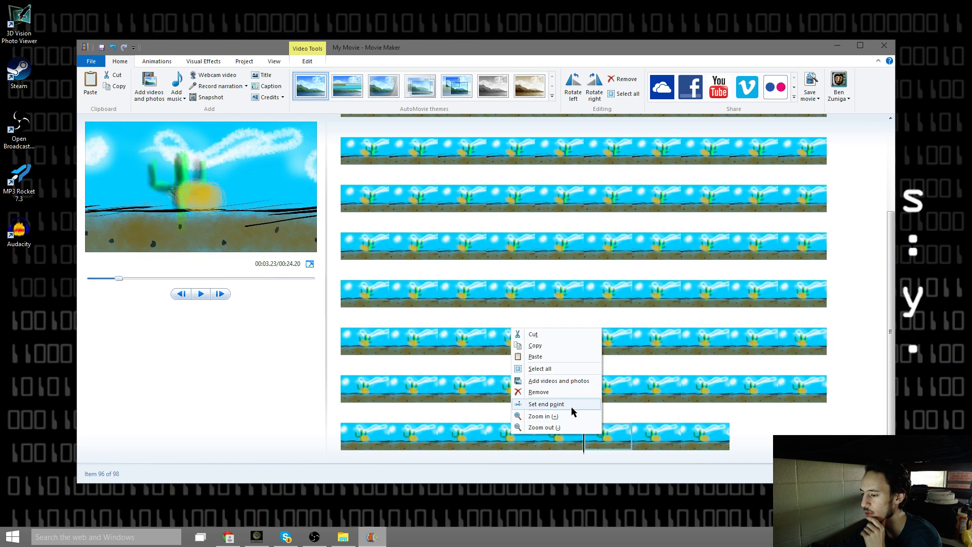
click(547, 404)
click(219, 295)
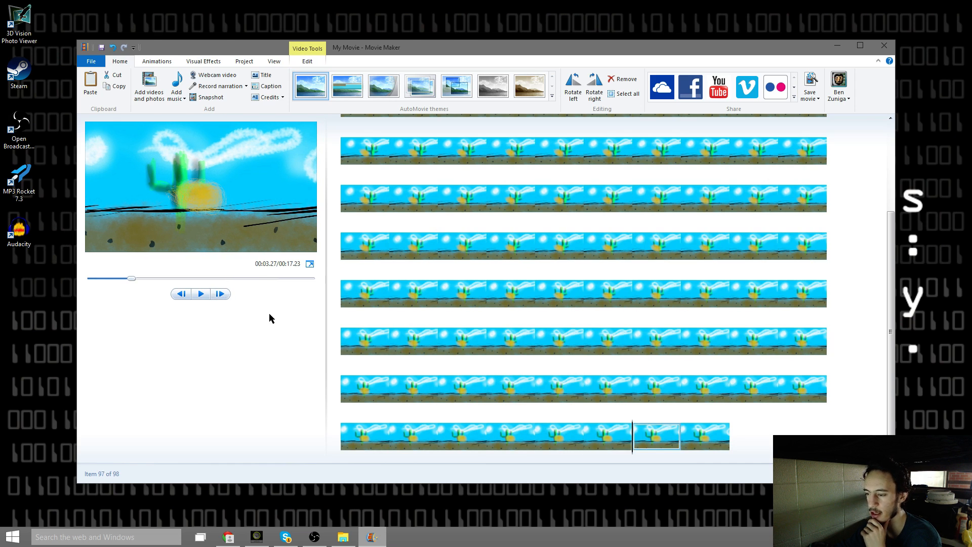
right_click(636, 433)
click(576, 403)
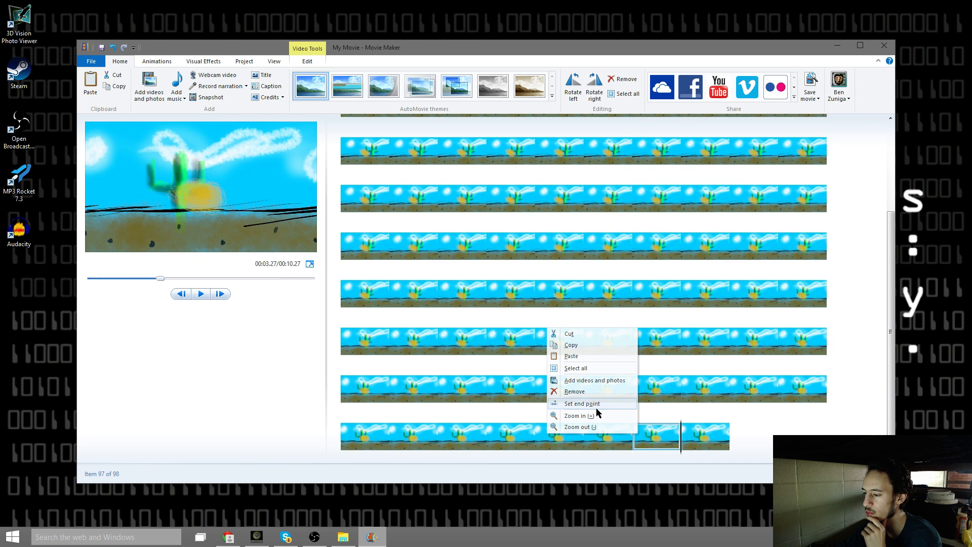
Trim item 98, the last image of the movie, to a single frame with its end point at 00:03.30
click(219, 294)
right_click(695, 440)
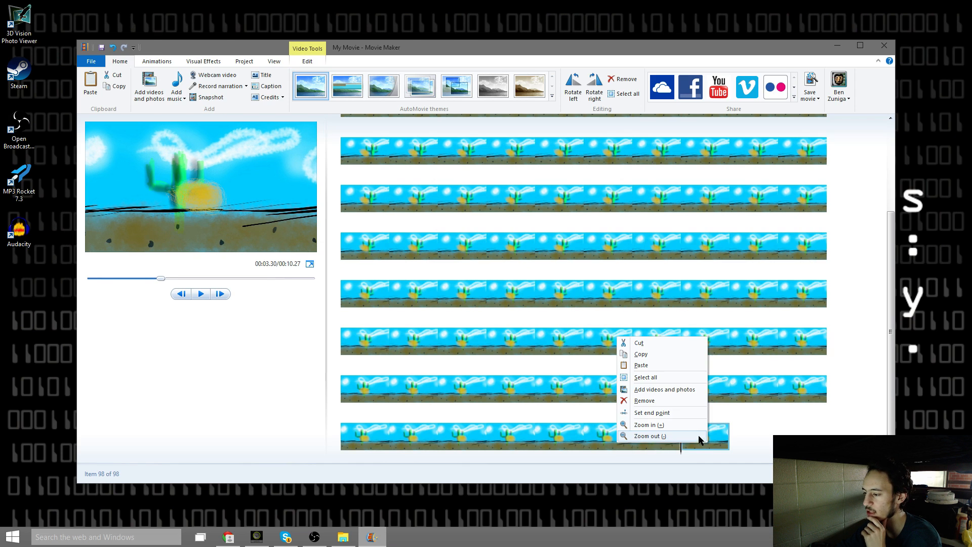
click(682, 414)
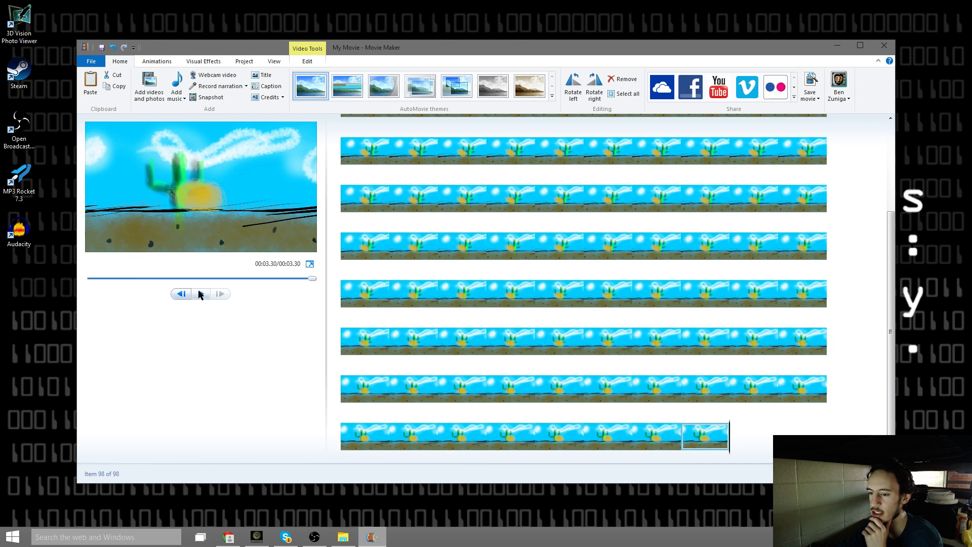
Play the trimmed movie from the first frame to the end, and return the playhead to the start
drag(315, 279, 102, 273)
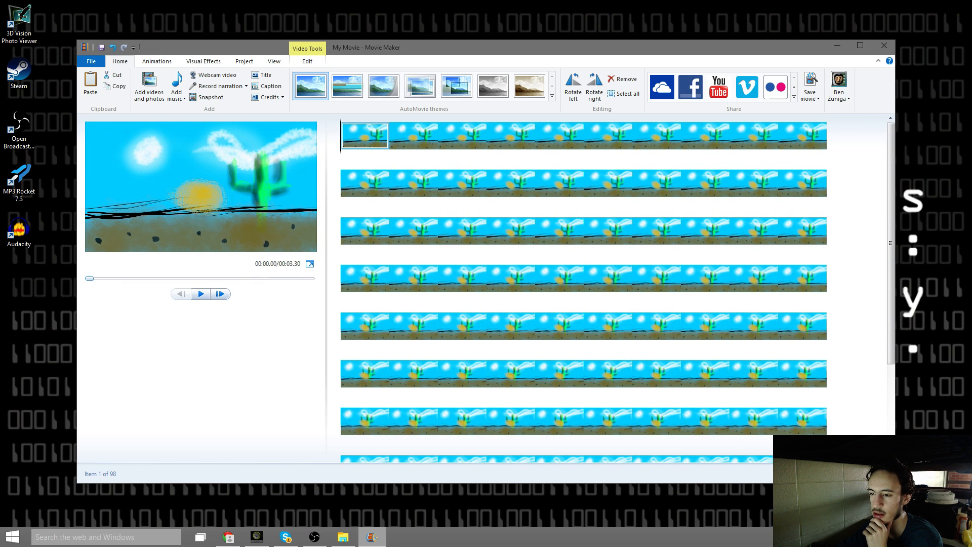
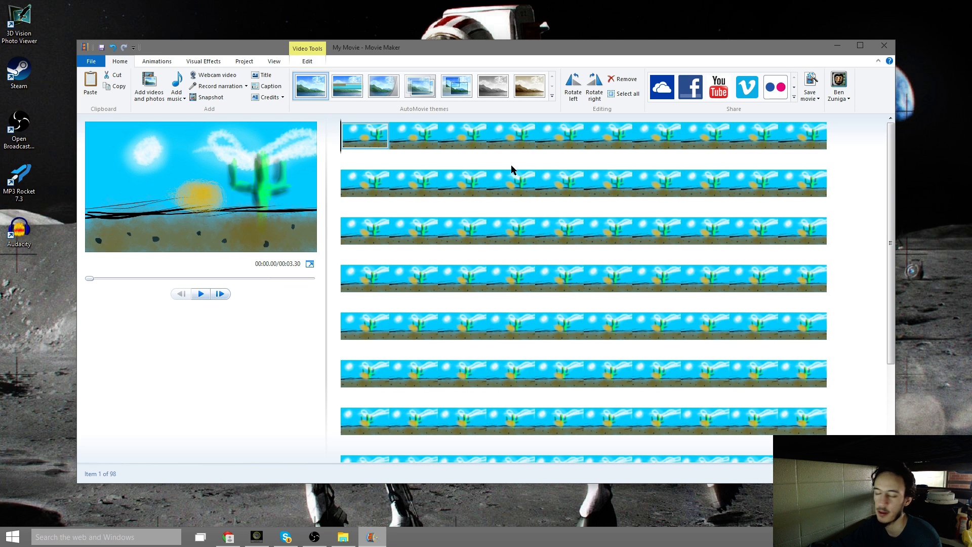
click(201, 295)
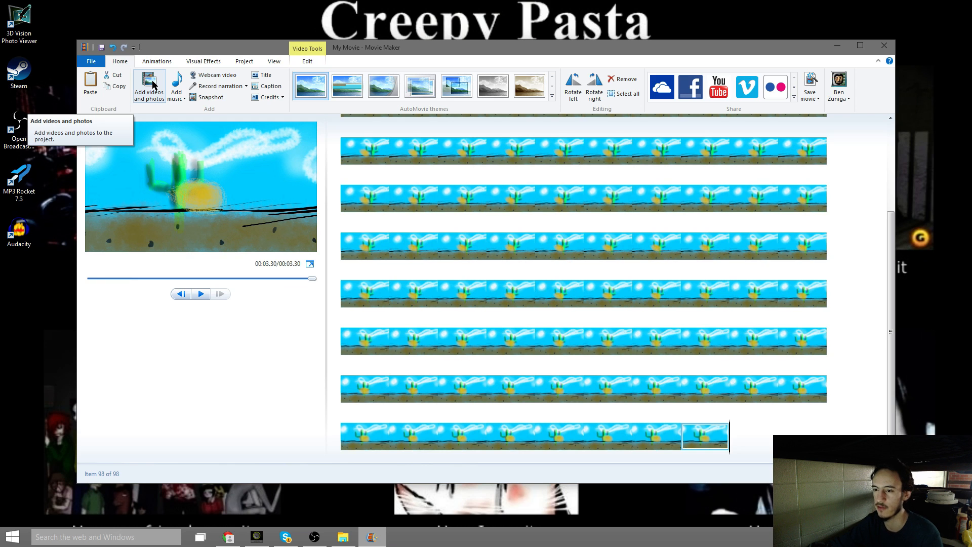
scroll(648, 327, up, 3)
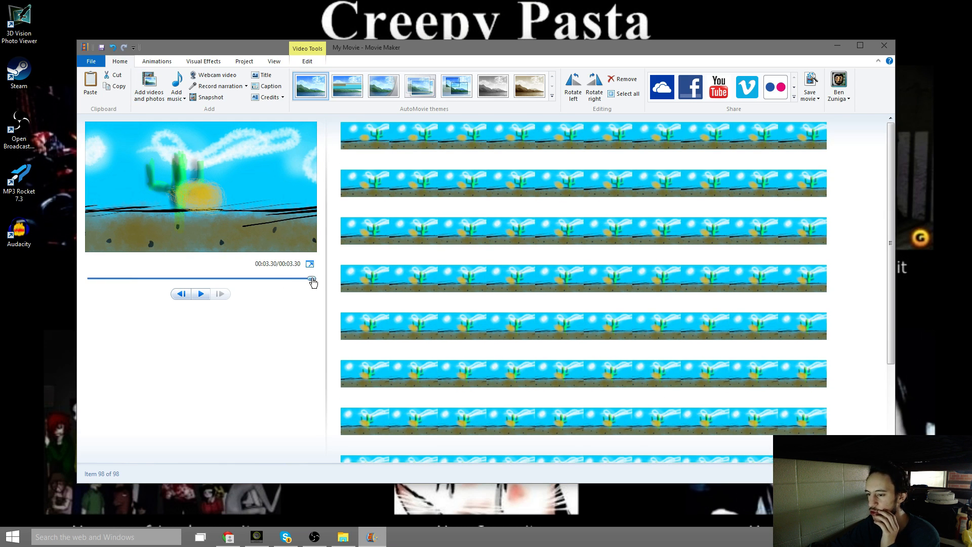
drag(312, 278, 73, 295)
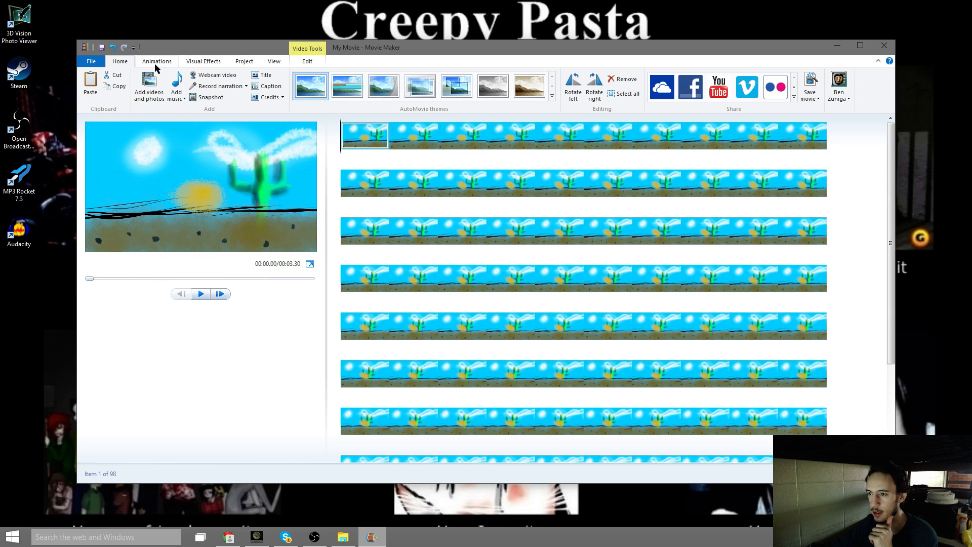
Add the ELECTRICAL NOISE sound effect from the Art stuff\audio folder on drive D as music at the start of the movie
click(174, 89)
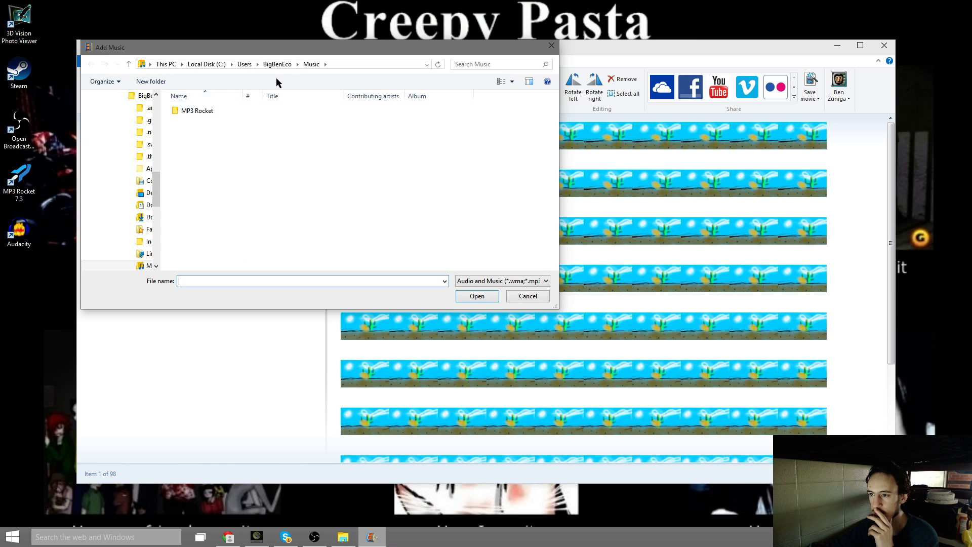
double_click(198, 111)
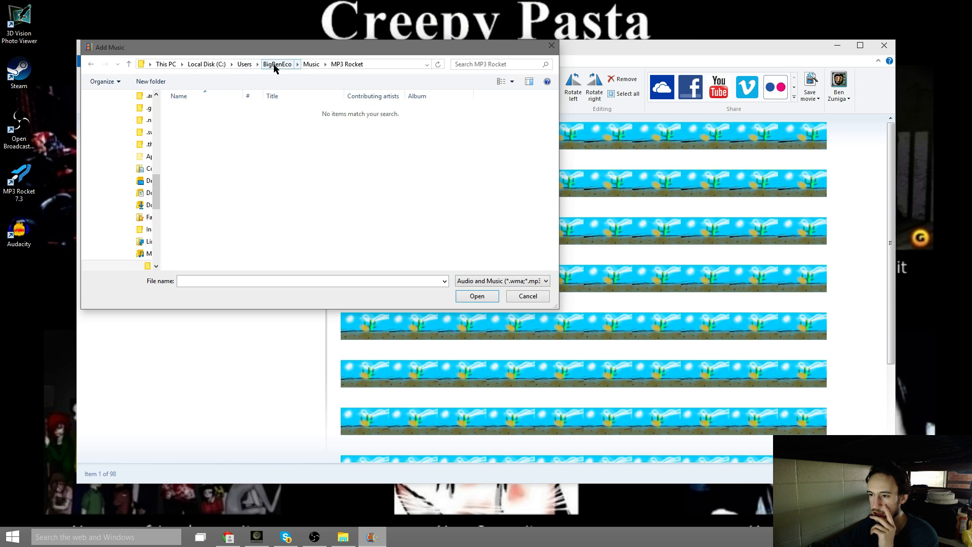
drag(157, 185, 157, 227)
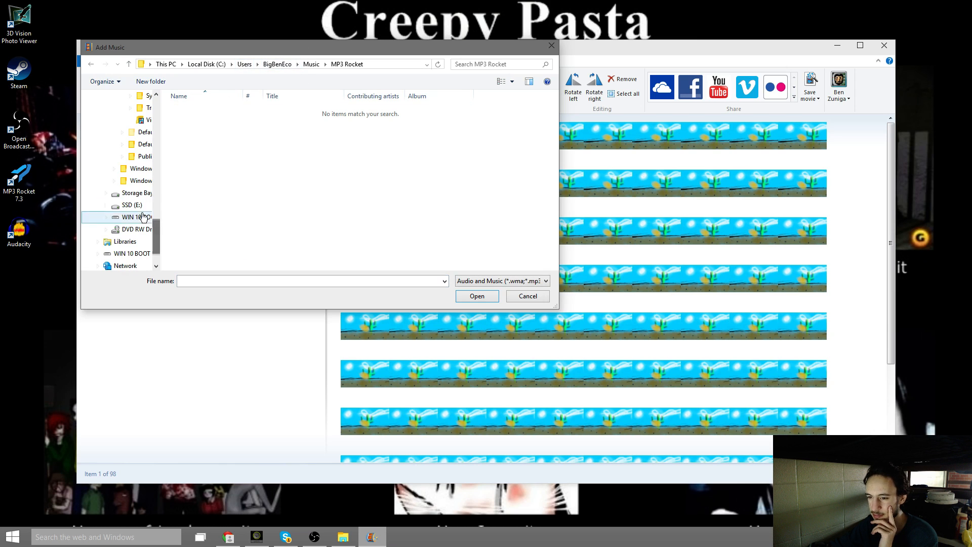
click(135, 193)
double_click(193, 111)
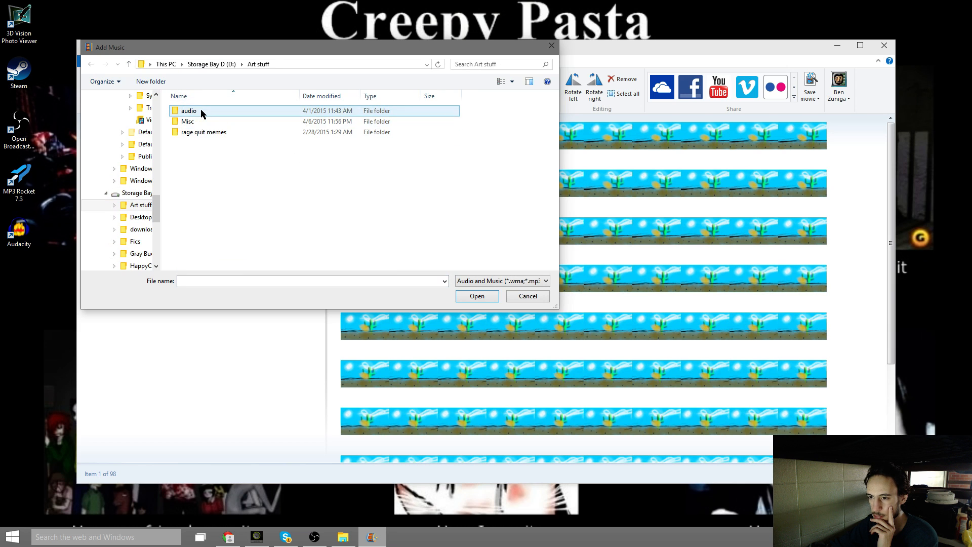
double_click(195, 124)
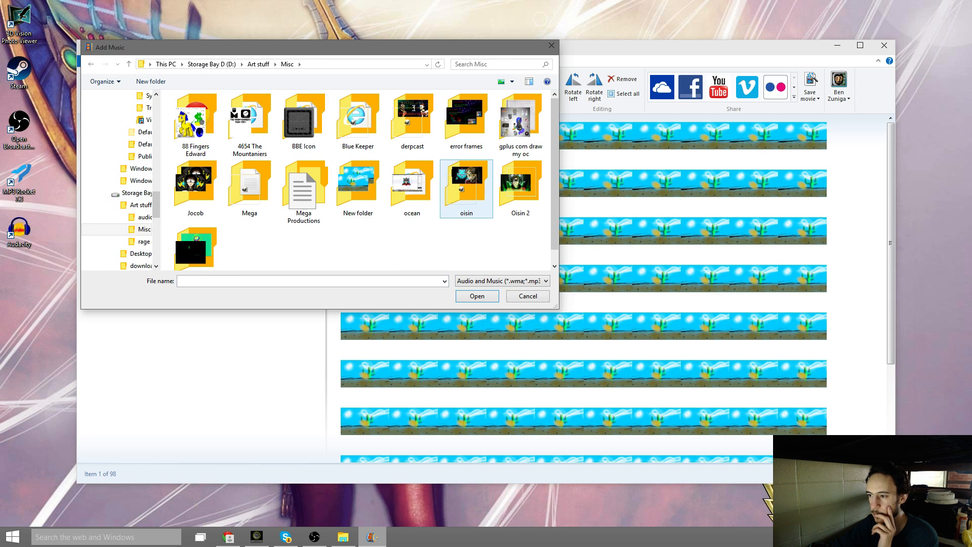
click(258, 64)
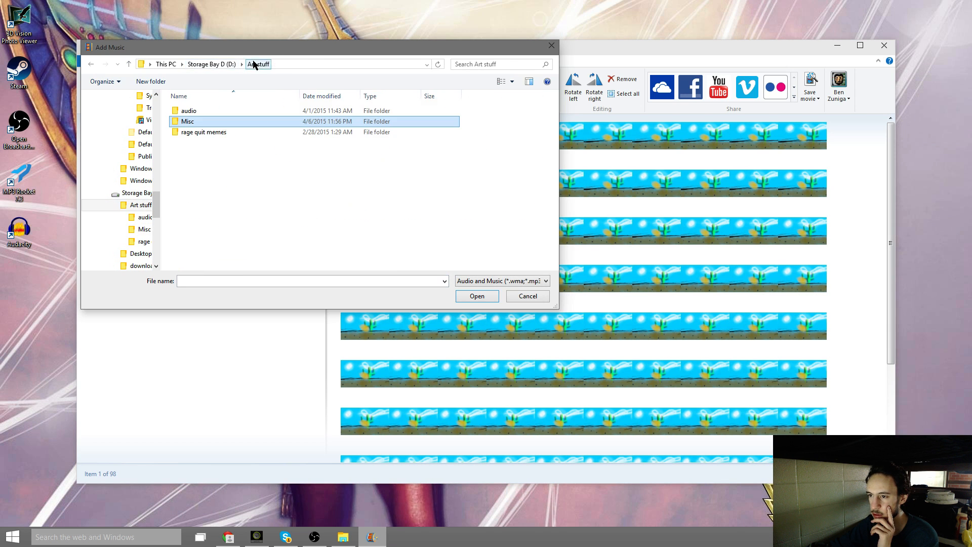
double_click(205, 109)
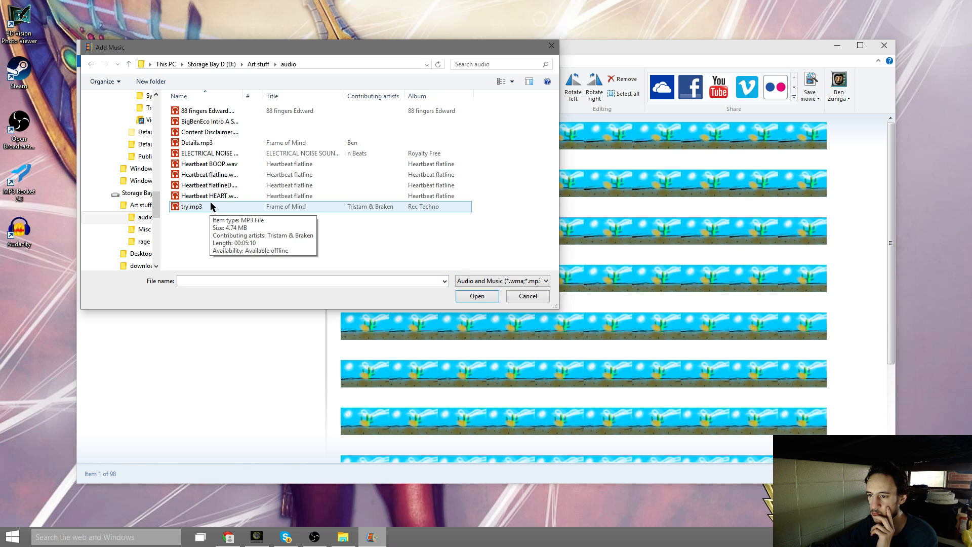
click(229, 156)
click(476, 297)
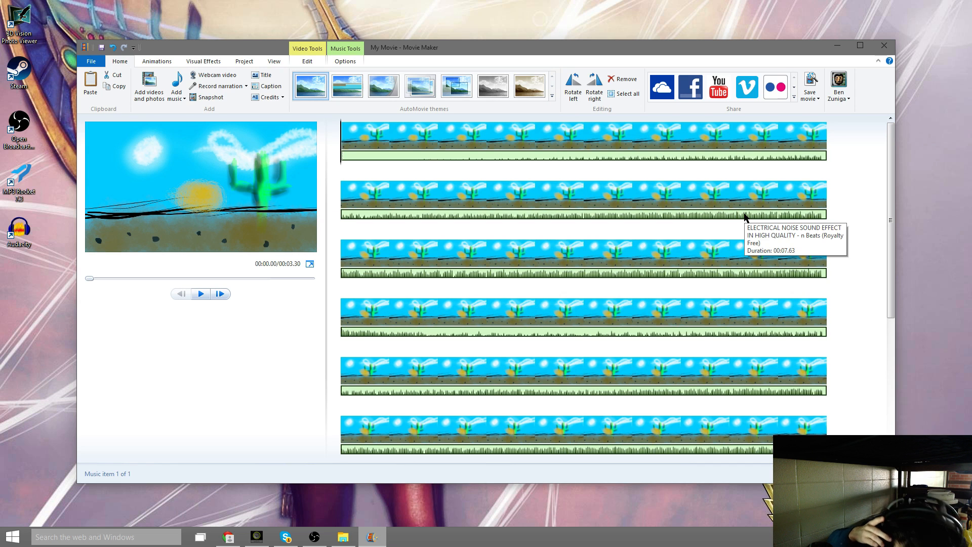
Play the movie with its sound effect and look over the available visual effects and animations
click(200, 293)
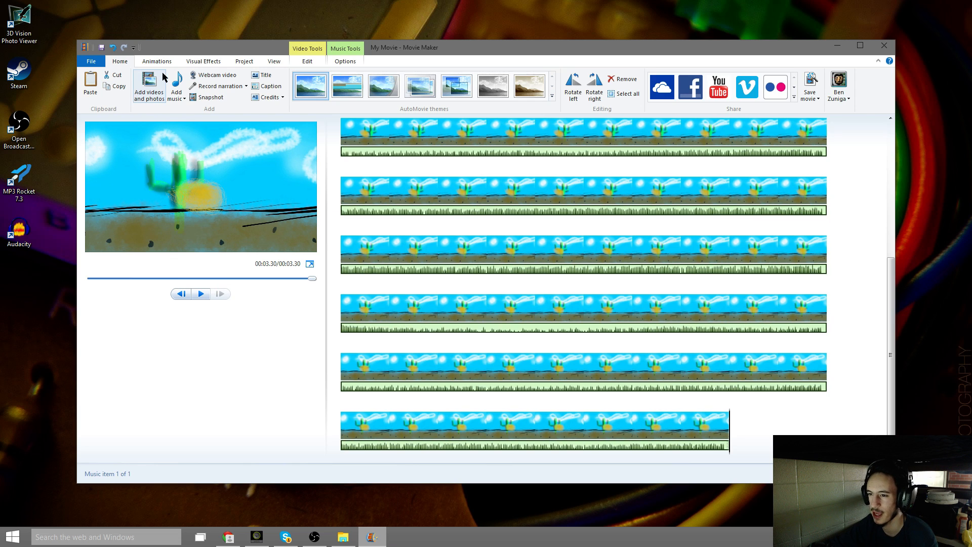
click(208, 62)
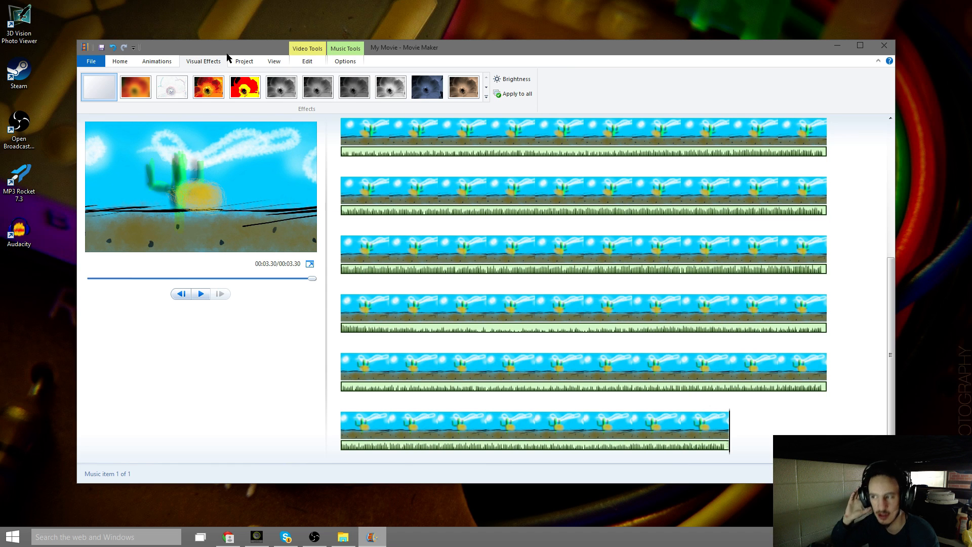
click(159, 62)
click(121, 61)
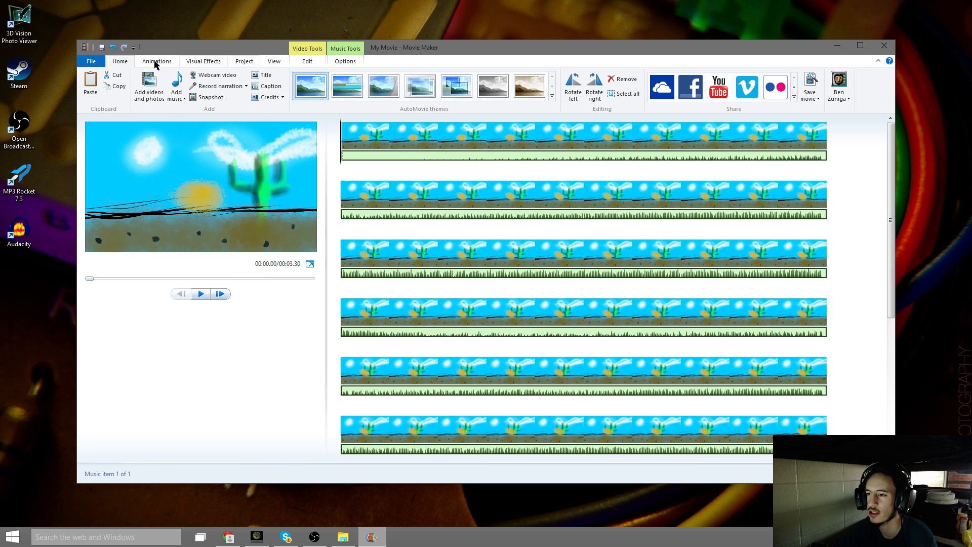
Save the project as My Movie.wlmp in Art stuff\Misc\New folder on drive D
click(87, 61)
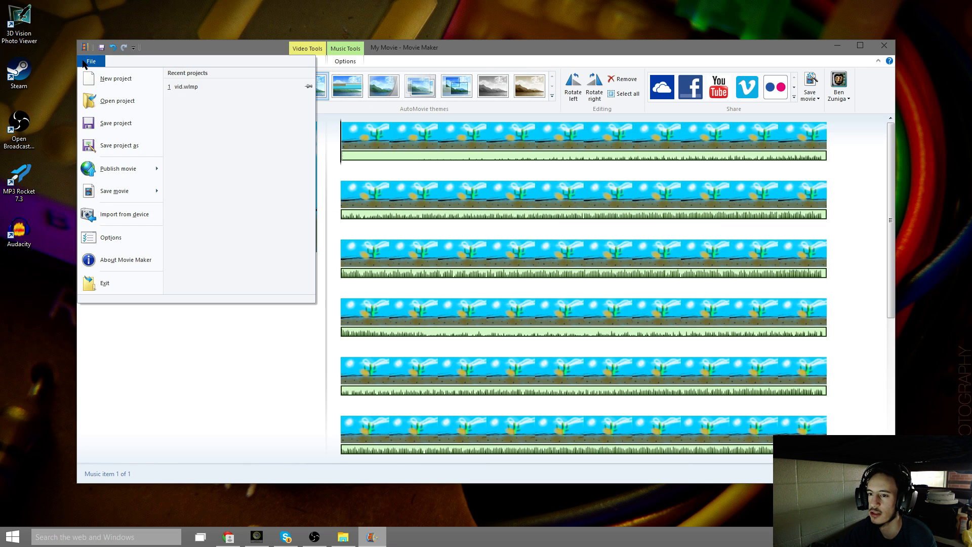
click(132, 146)
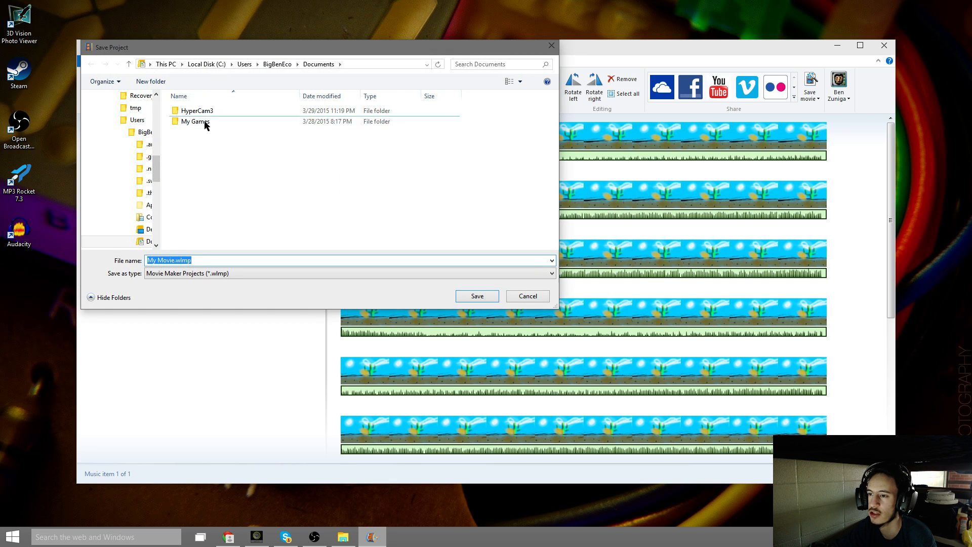
scroll(129, 243, down, 5)
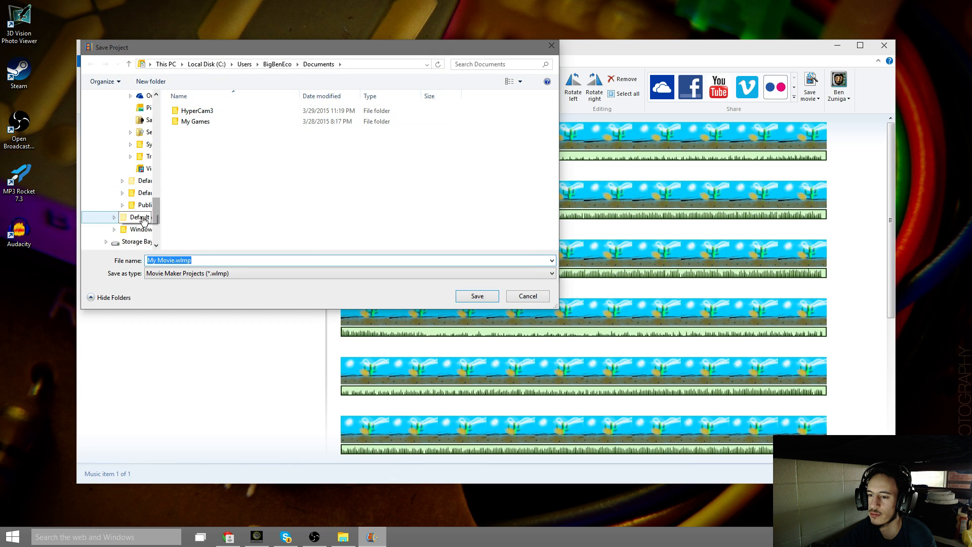
click(129, 243)
double_click(183, 109)
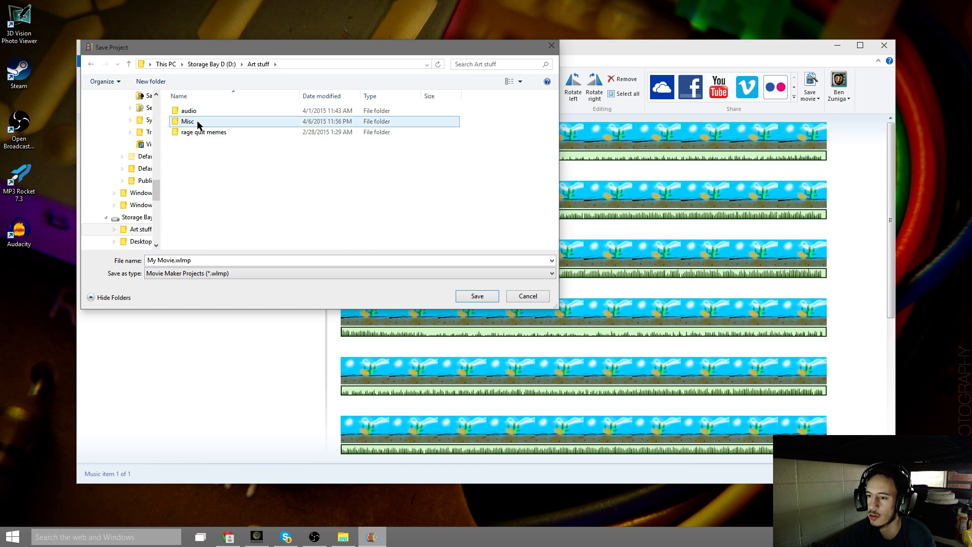
click(197, 123)
double_click(197, 123)
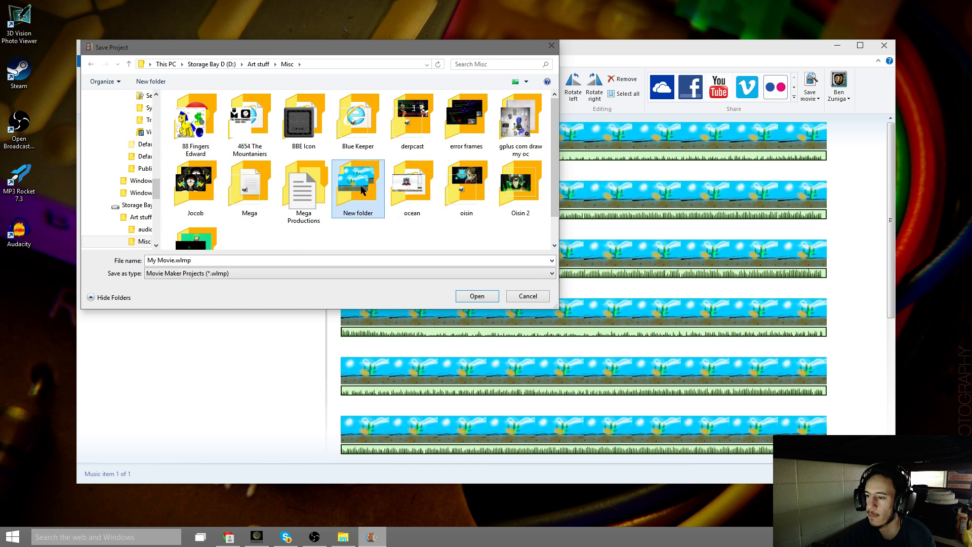
double_click(374, 197)
click(476, 296)
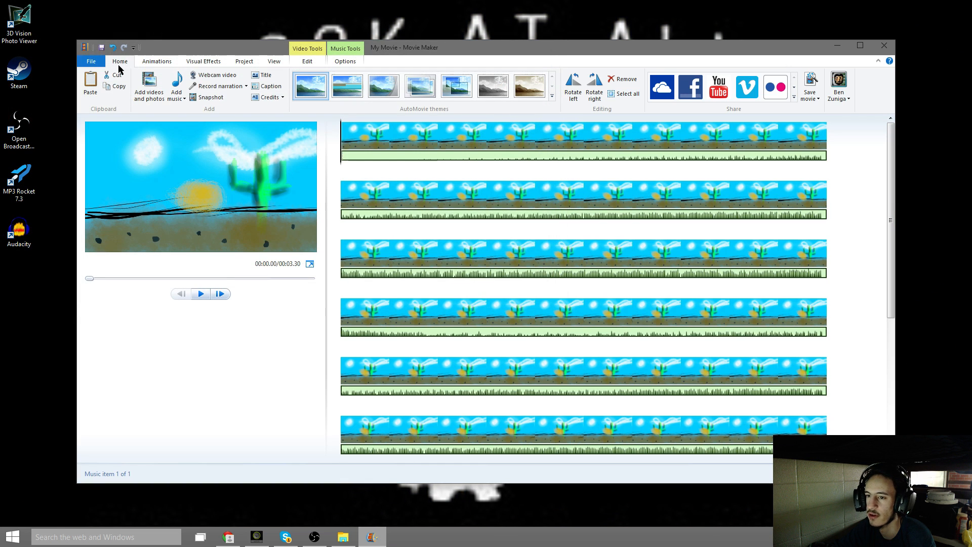
Export the movie with the high-definition display setting as My Movie.mp4 in Art stuff\Misc\New folder on drive D
click(97, 61)
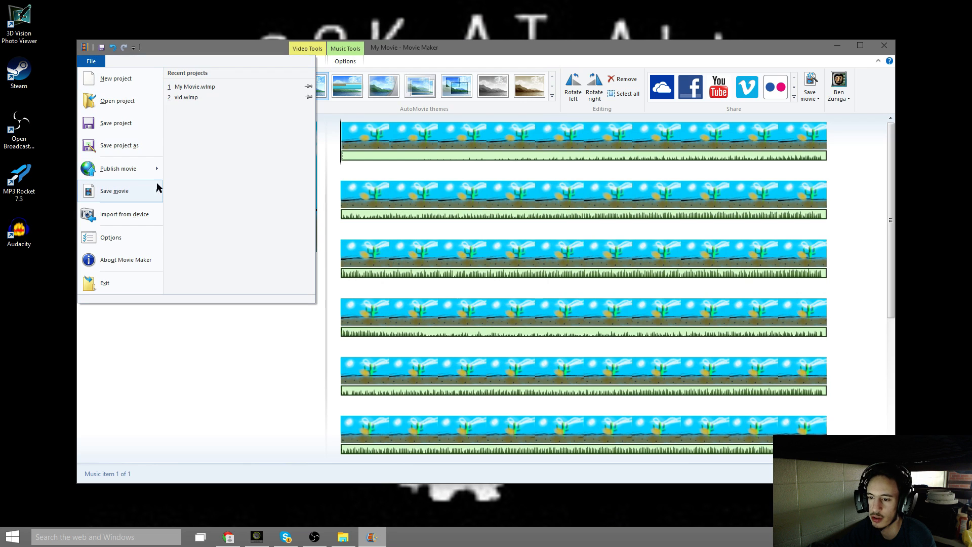
mouse_move(146, 190)
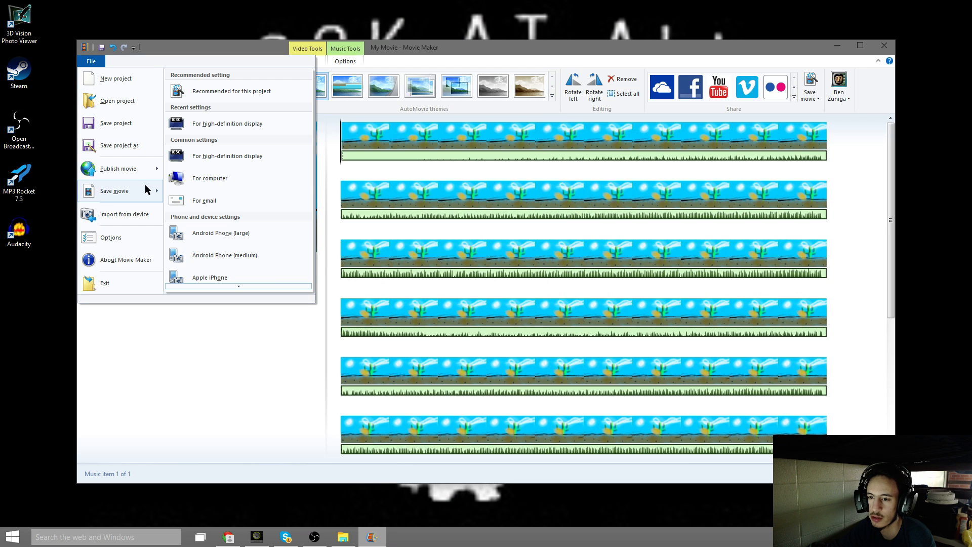
click(276, 124)
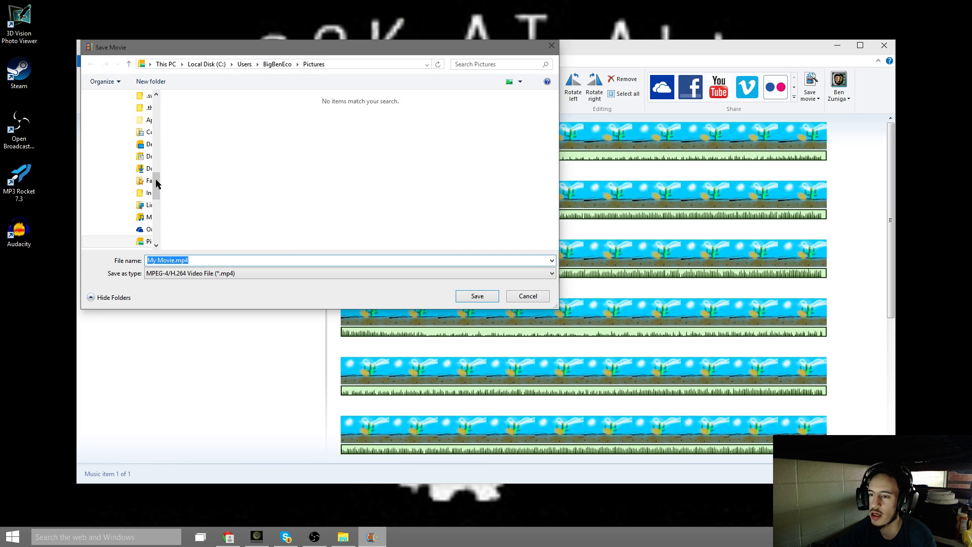
scroll(133, 167, down, 5)
click(132, 144)
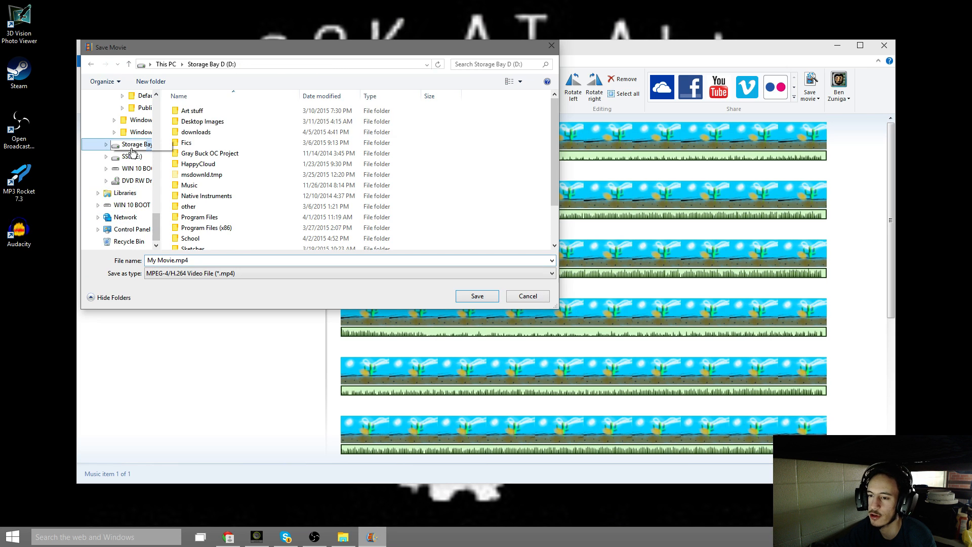
double_click(215, 112)
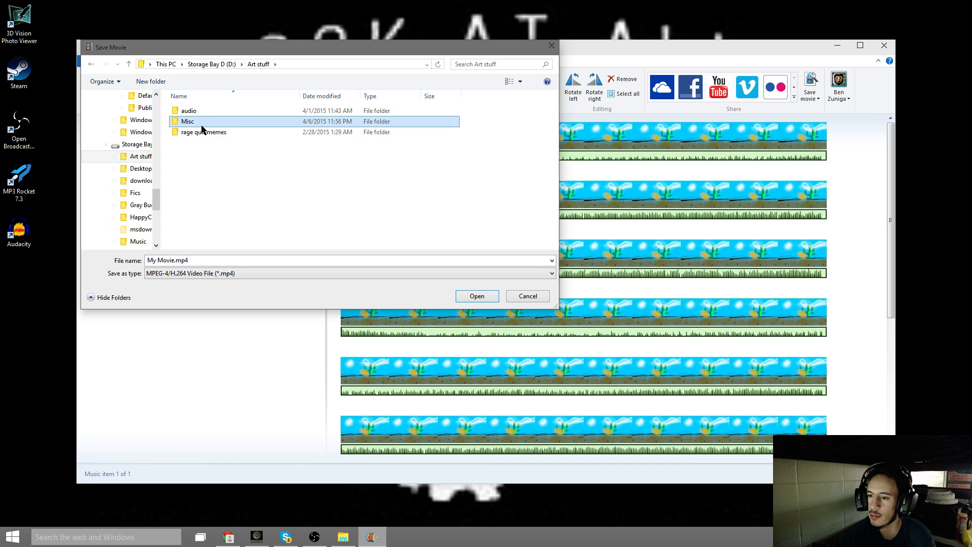
double_click(207, 122)
double_click(364, 197)
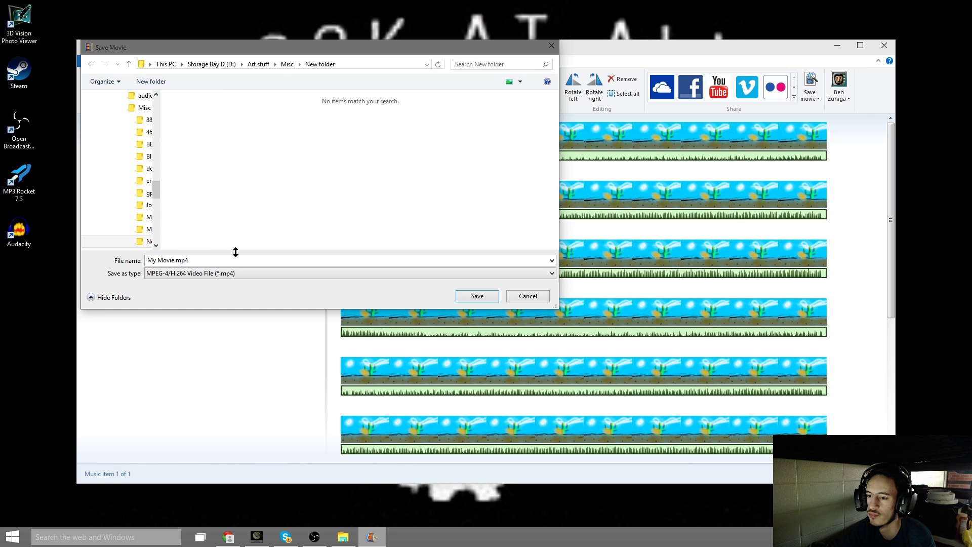
click(475, 297)
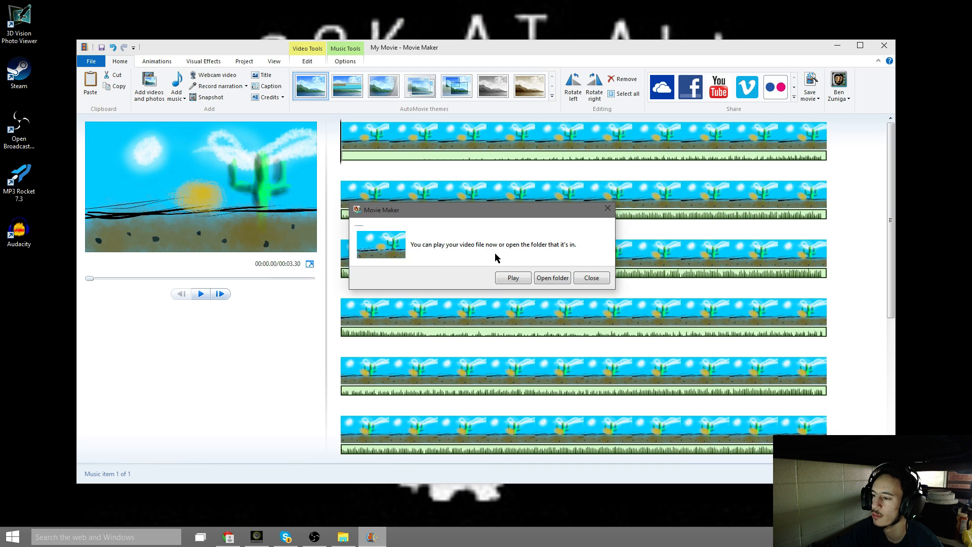
Play the exported My Movie.mp4, and close both the video player and Movie Maker
click(509, 278)
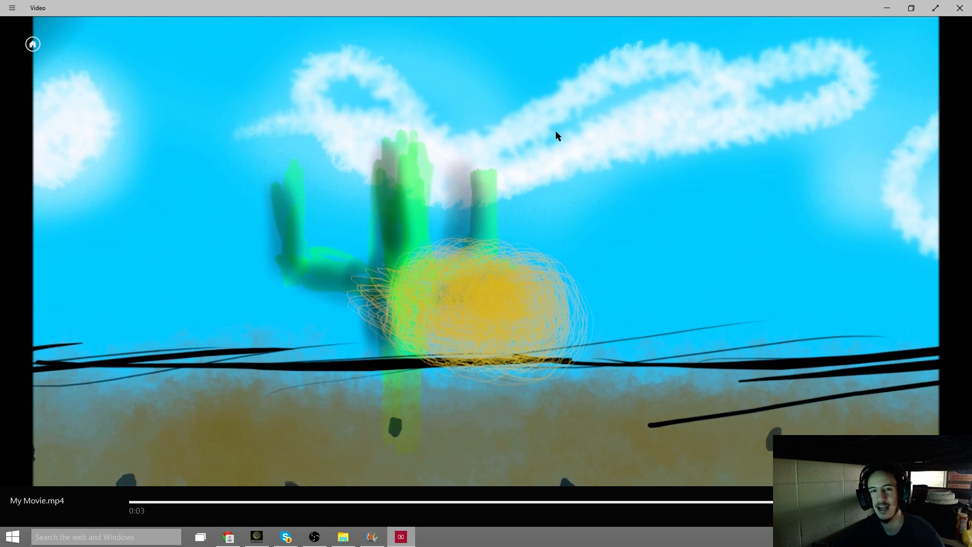
click(959, 8)
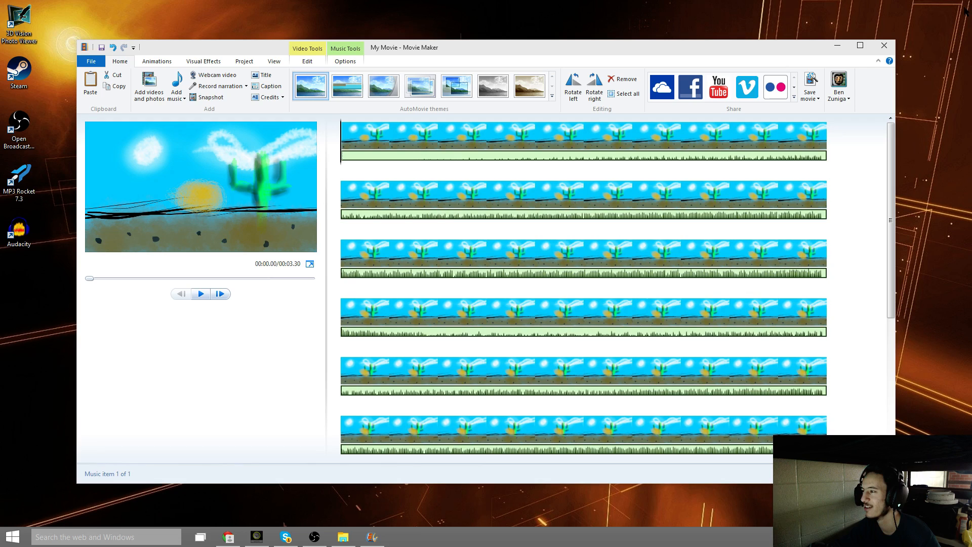
click(887, 46)
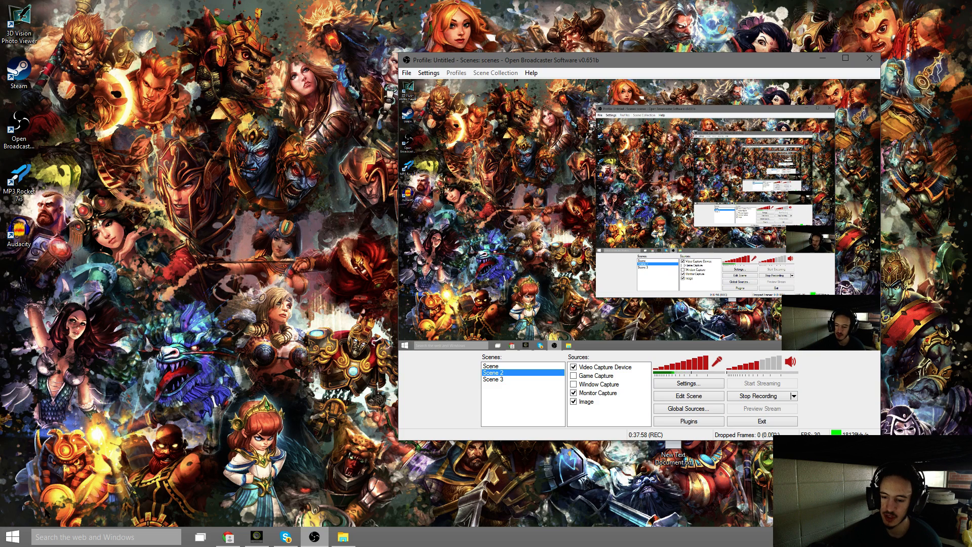
click(13, 536)
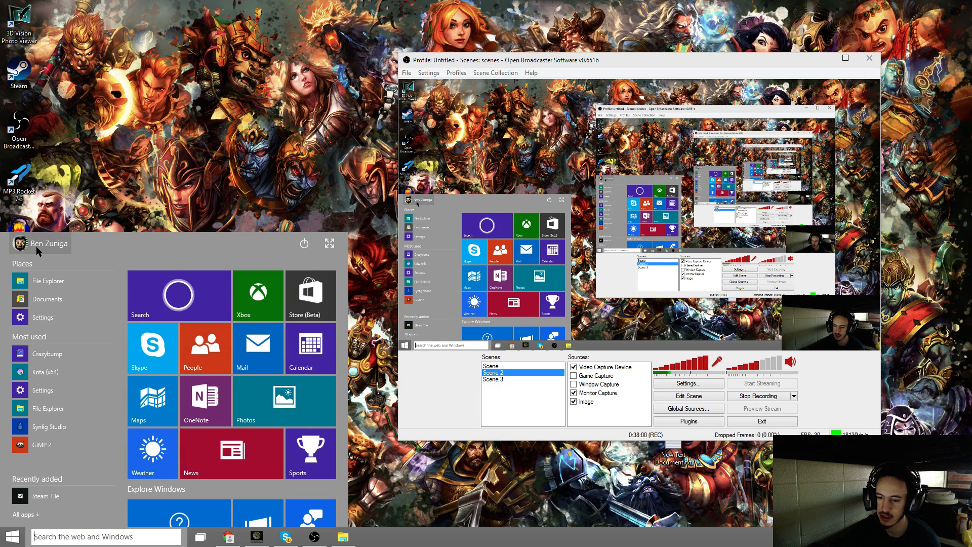